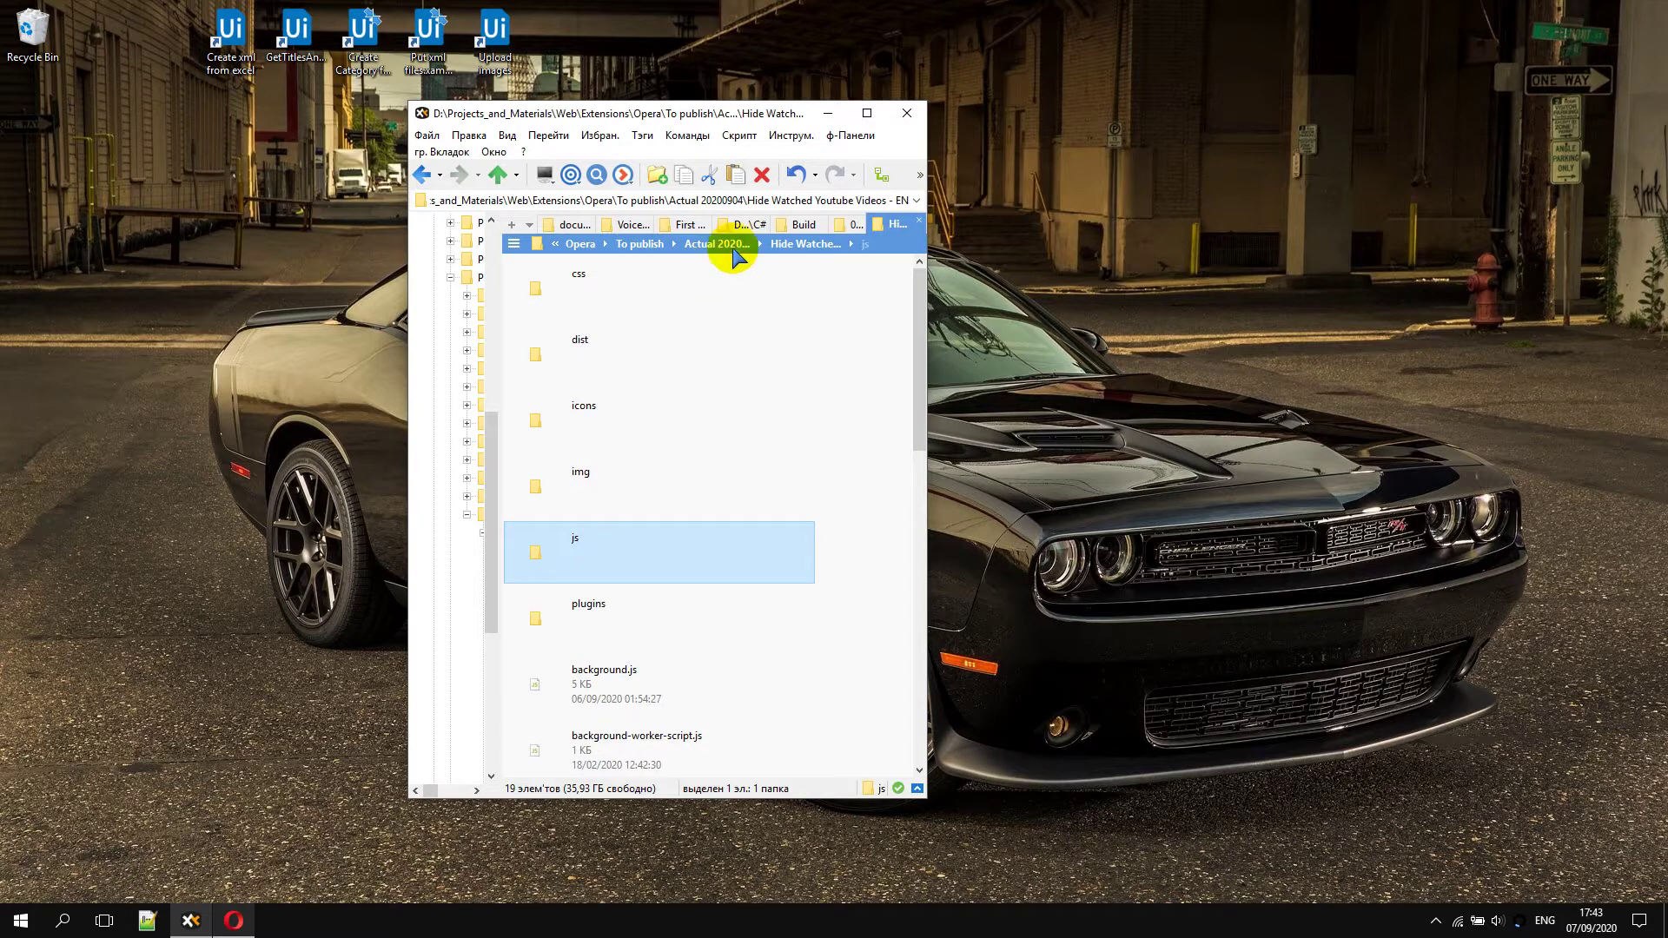
Select the full path of the Hide Watched Youtube Videos extension folder in XYplorer's address bar
scroll(754, 678, down, 3)
scroll(756, 696, up, 3)
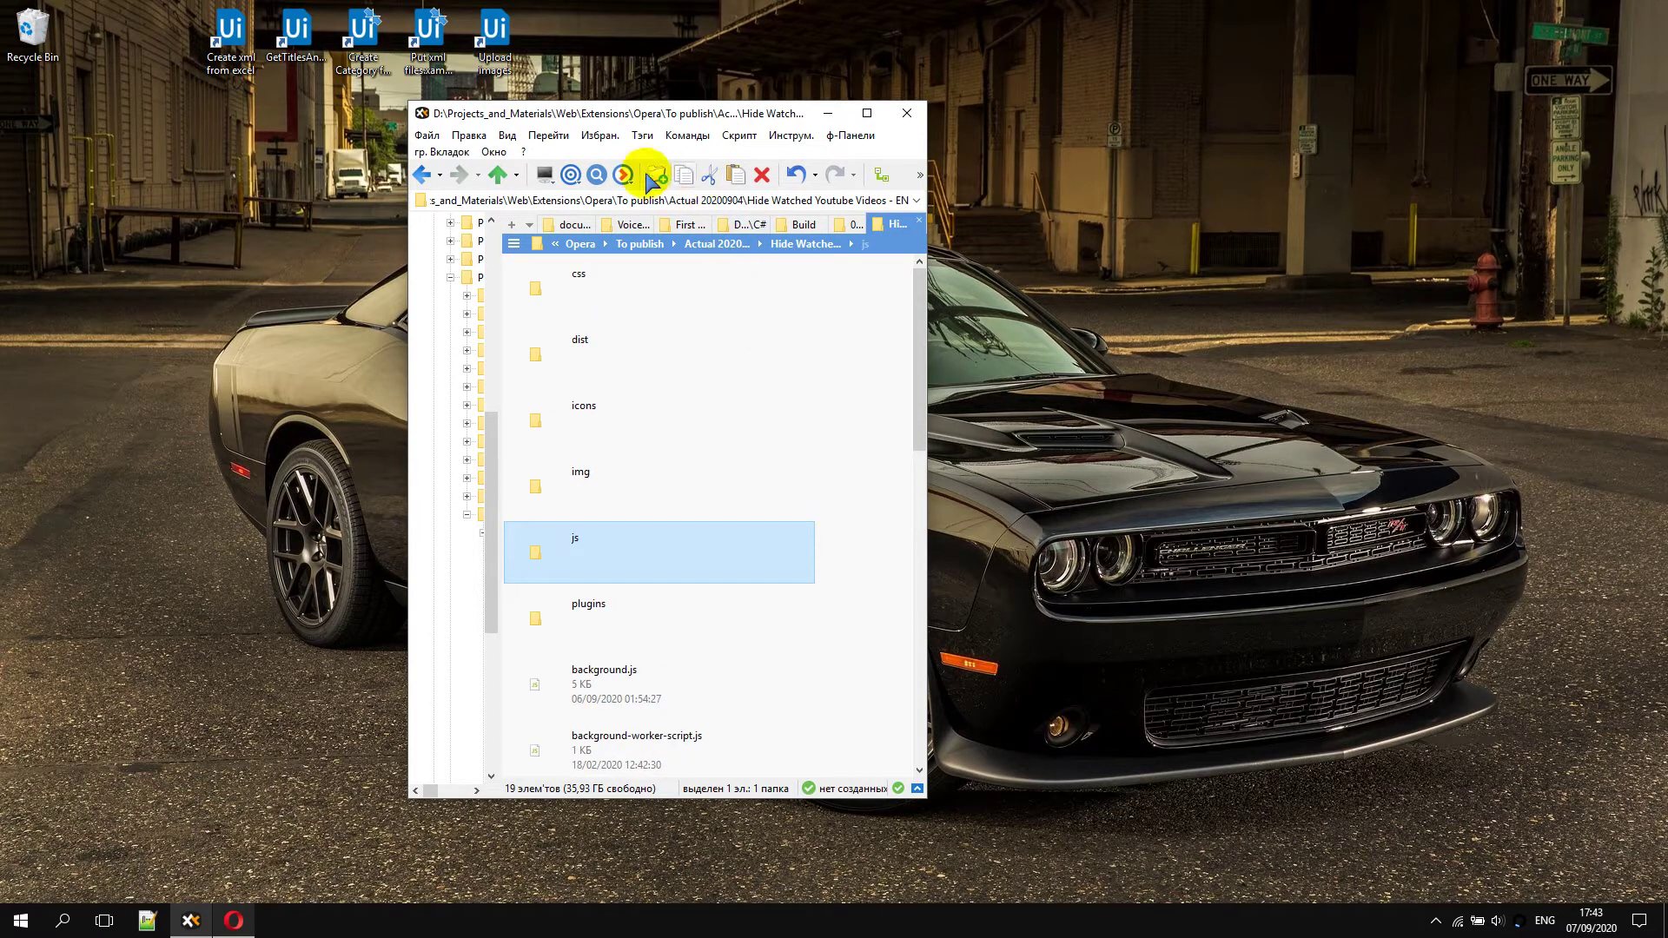
click(726, 200)
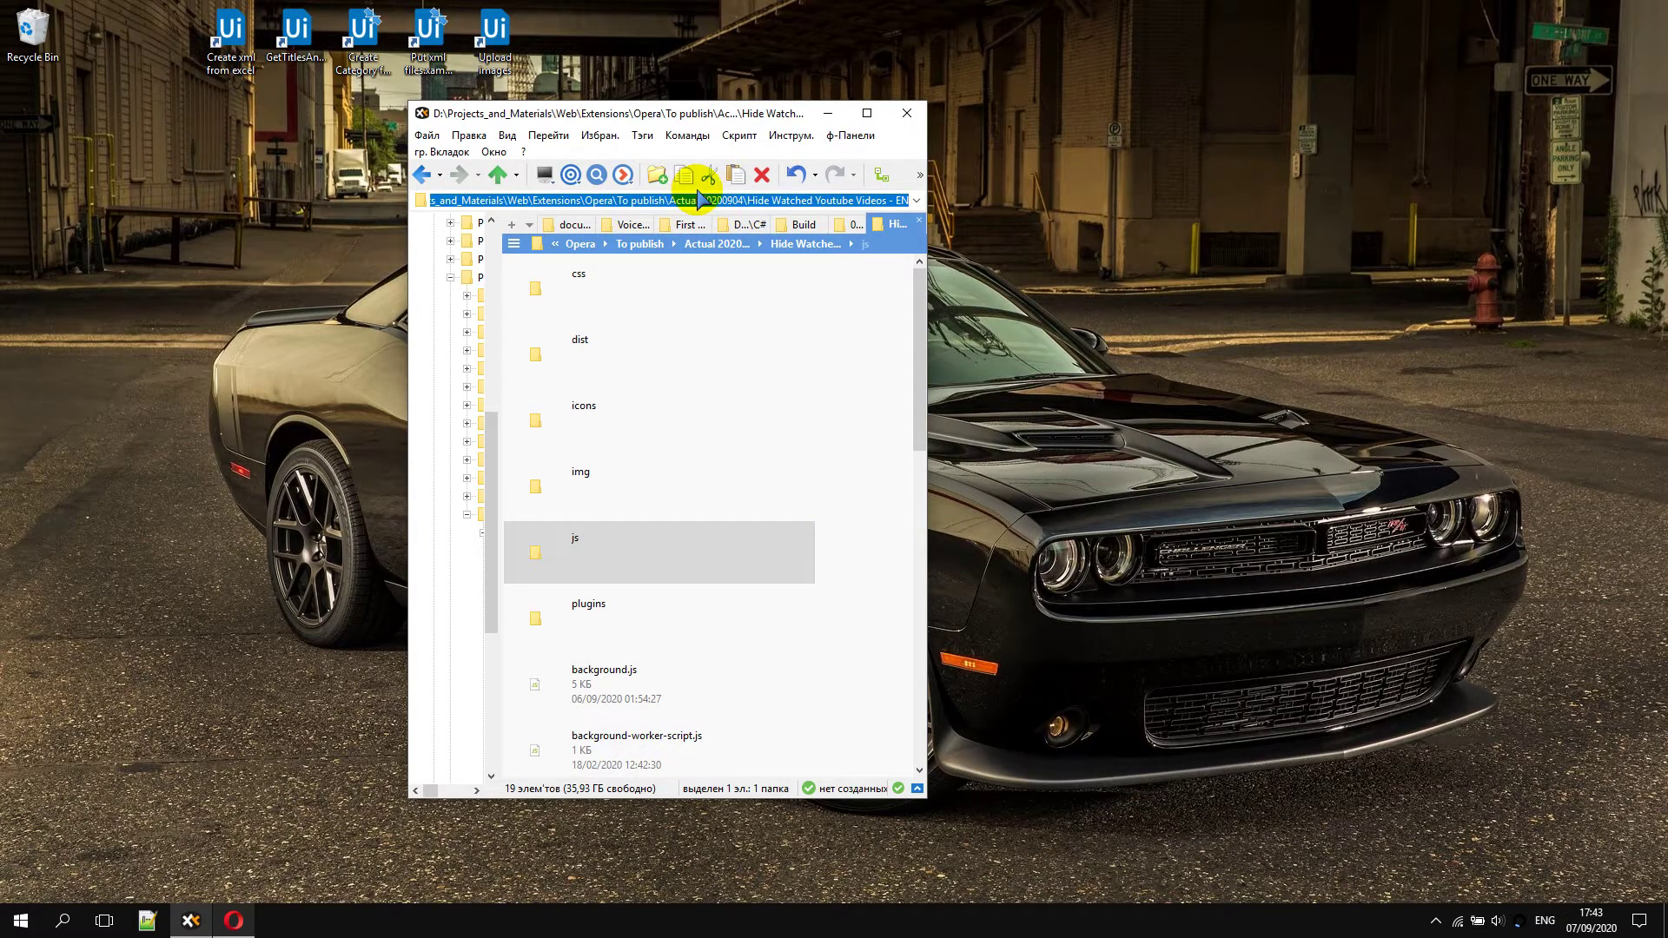
Bring Opera to the front and go to its Extensions page via the main menu
click(234, 923)
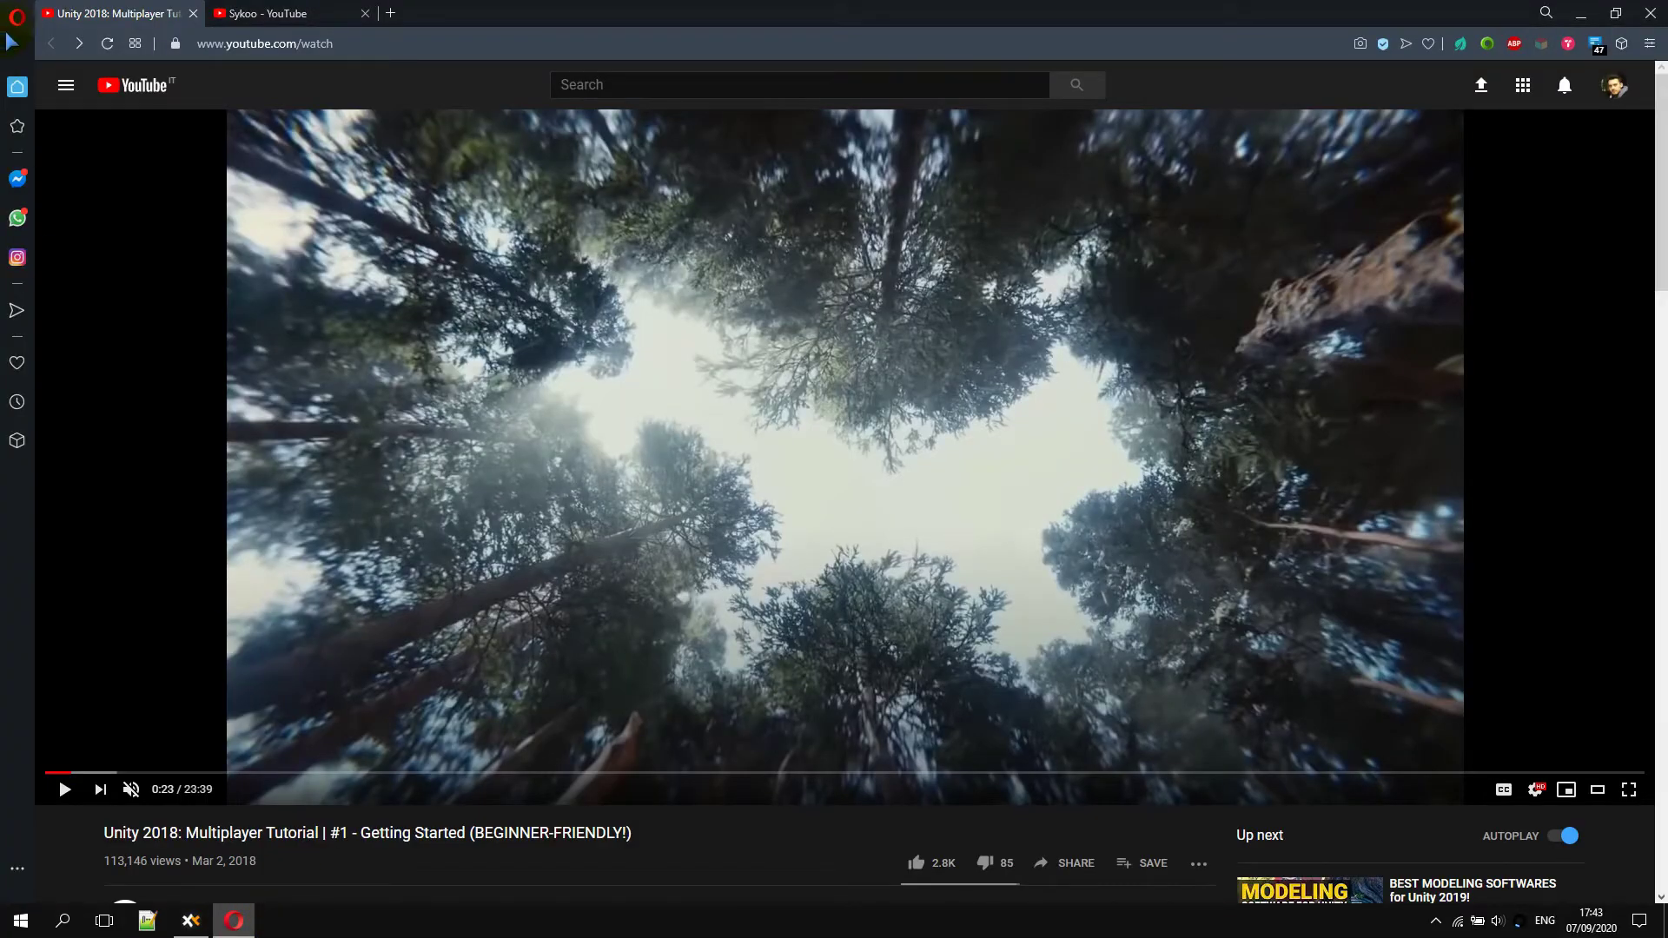
click(15, 21)
mouse_move(101, 283)
click(287, 283)
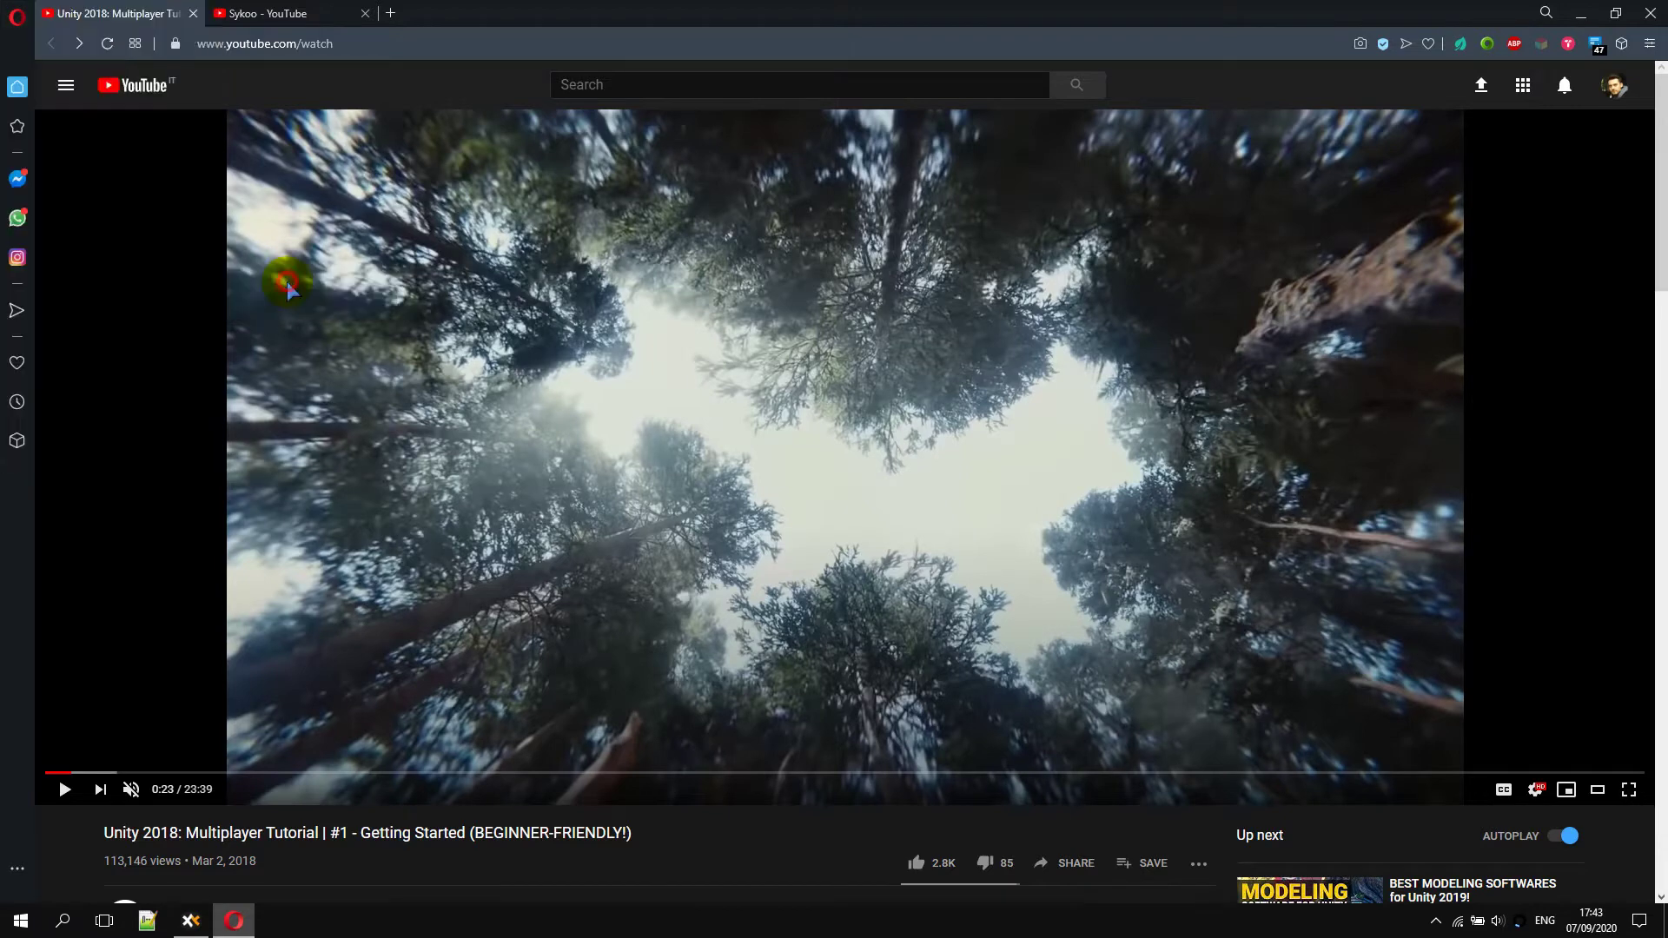
Load the Hide Watched Youtube Videos folder as an unpacked extension using the pasted path
click(365, 166)
click(554, 41)
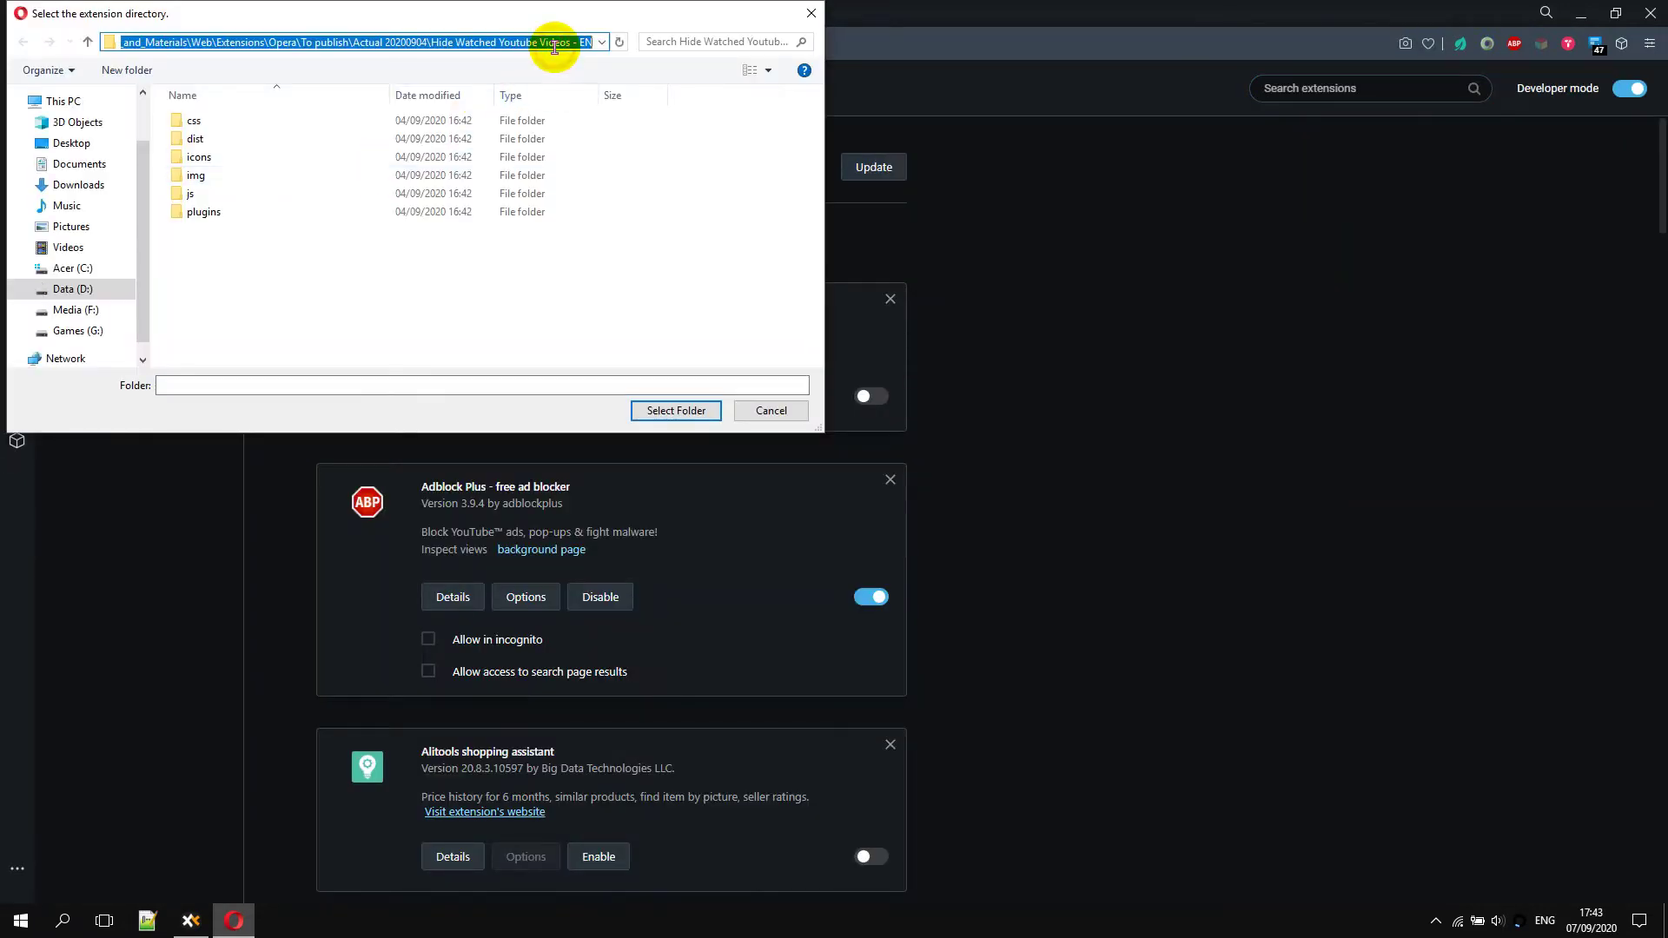
click(546, 40)
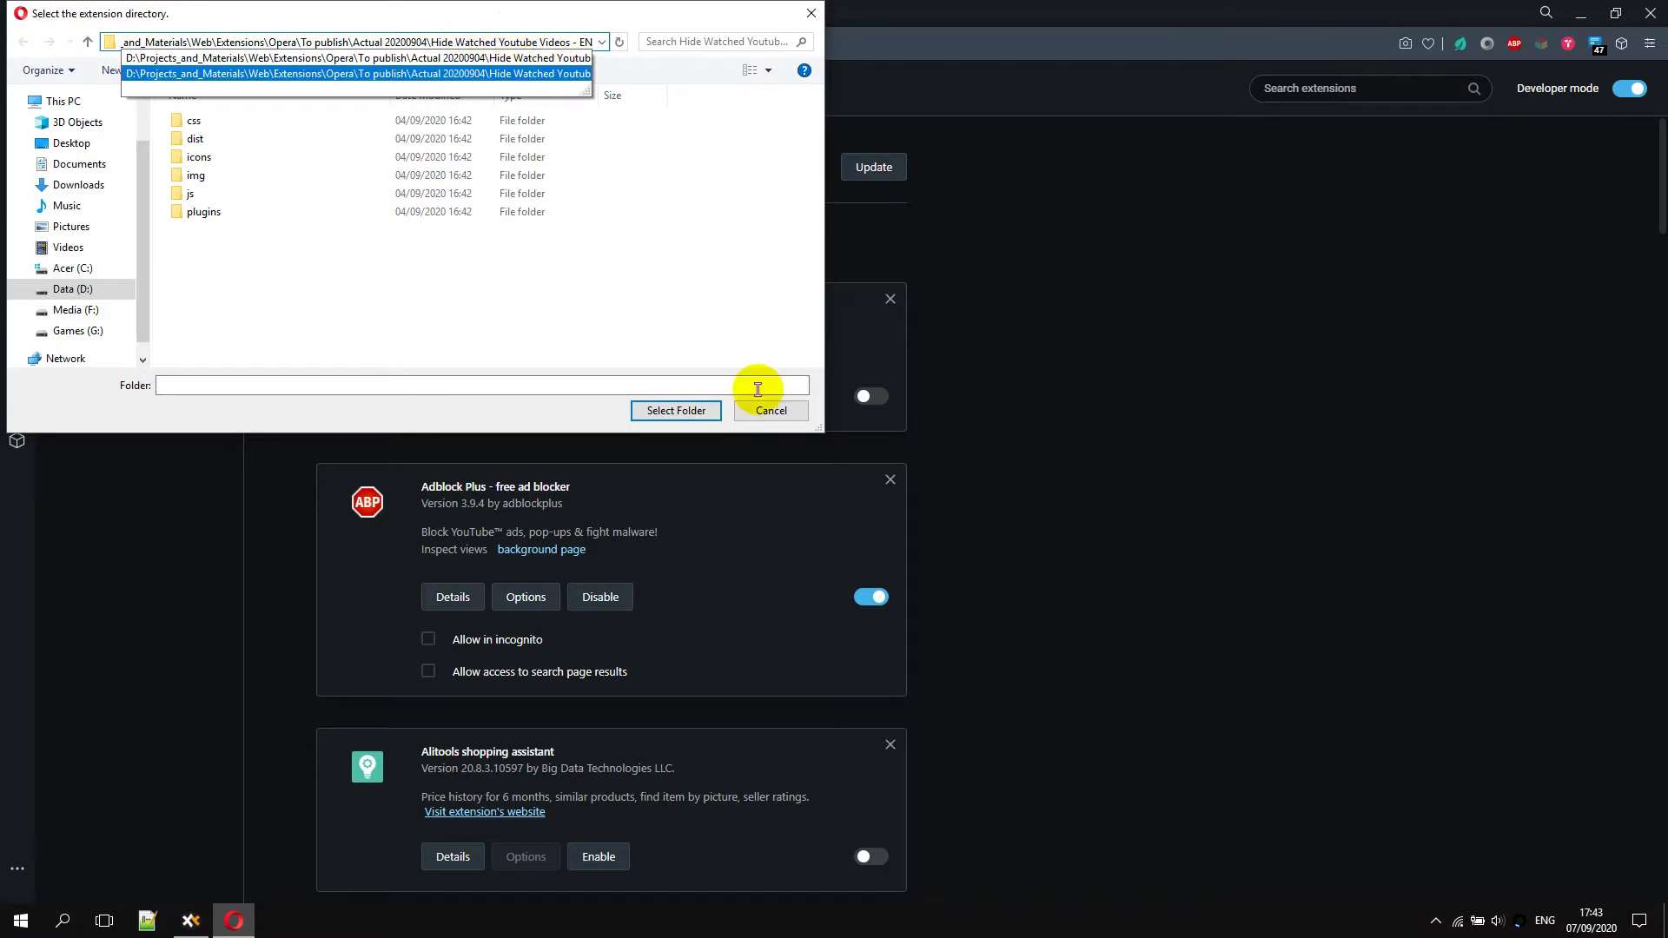
click(675, 410)
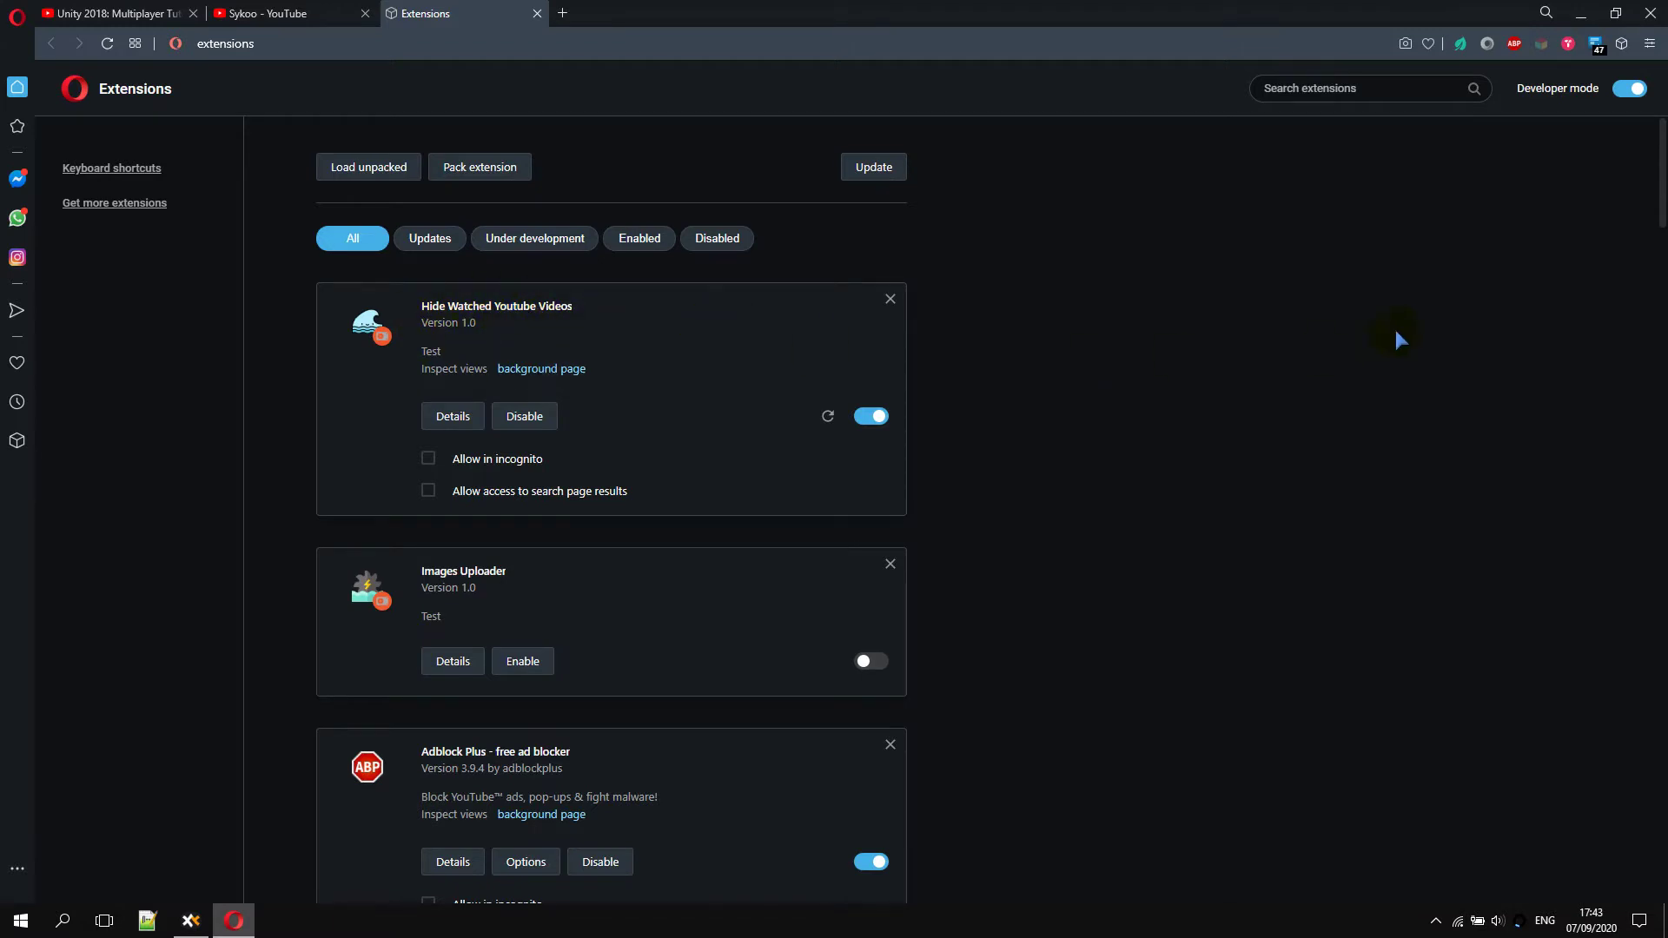
Pin Hide Watched Youtube Videos to Opera's toolbar from the extensions list
click(1621, 42)
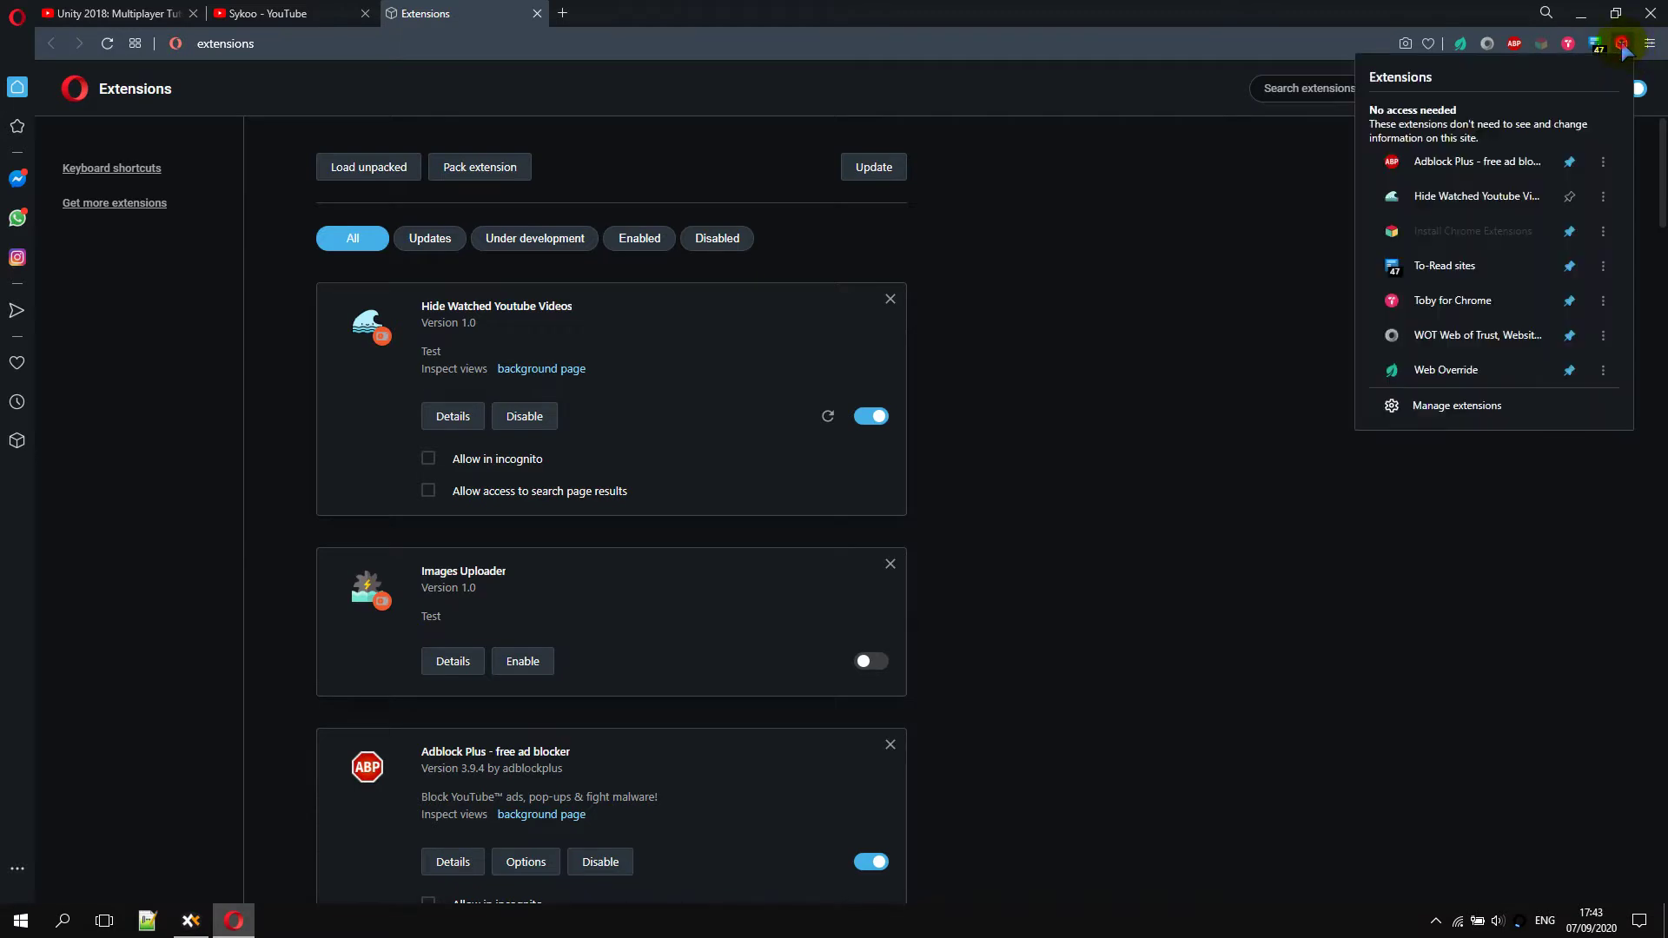
click(1571, 197)
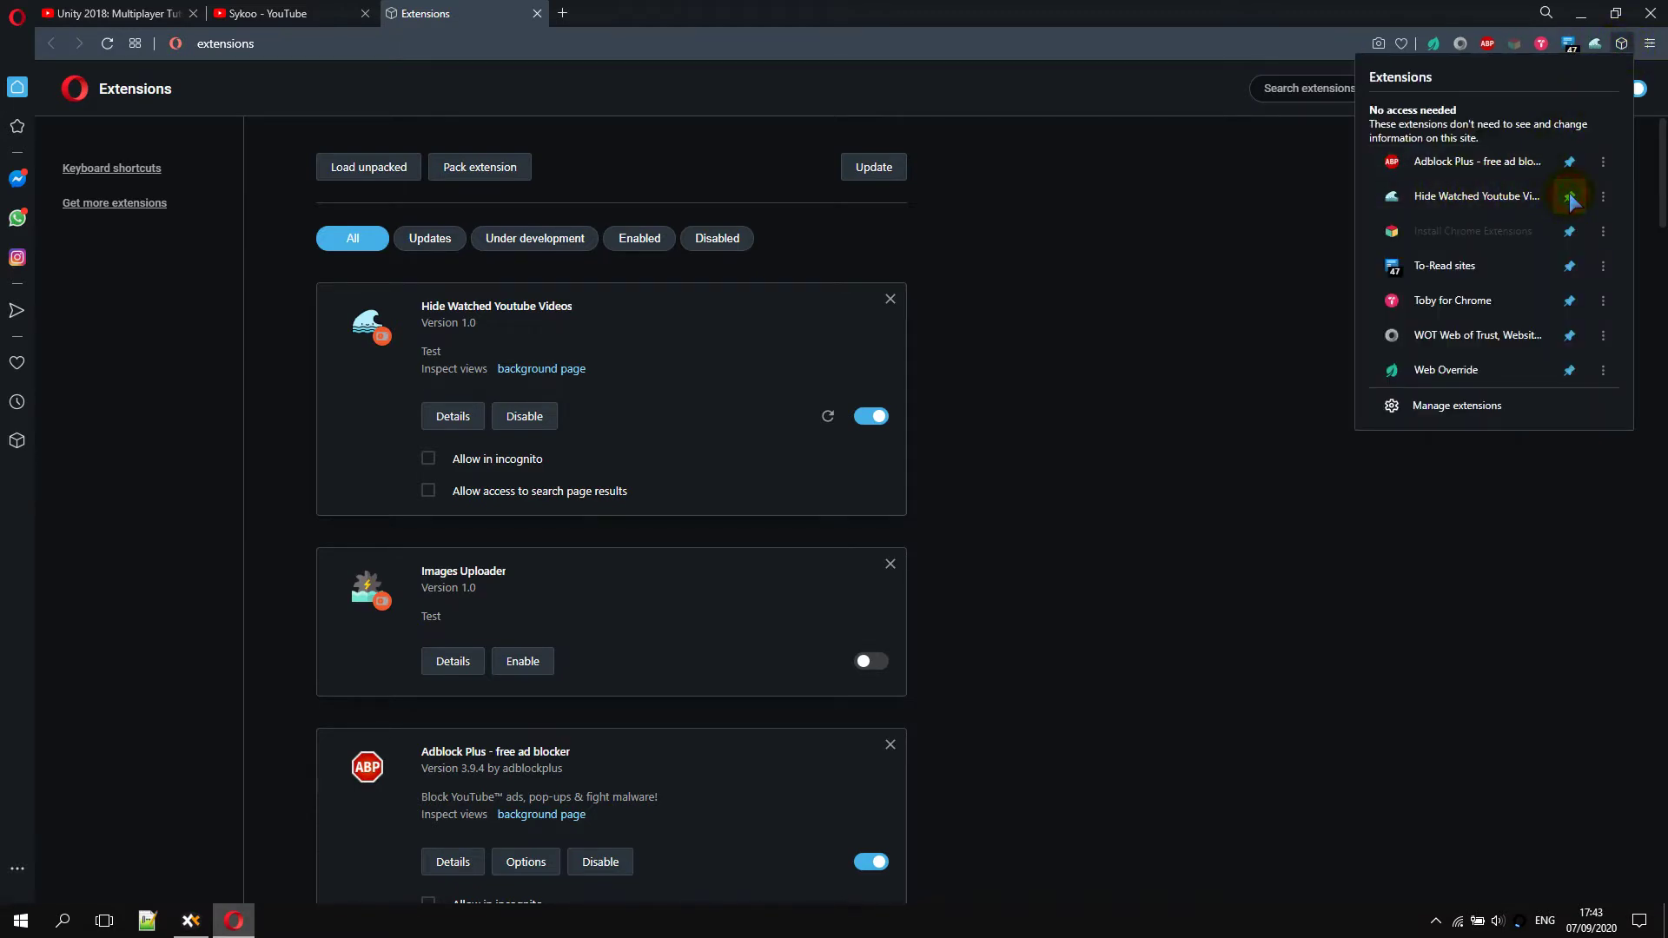
click(1557, 542)
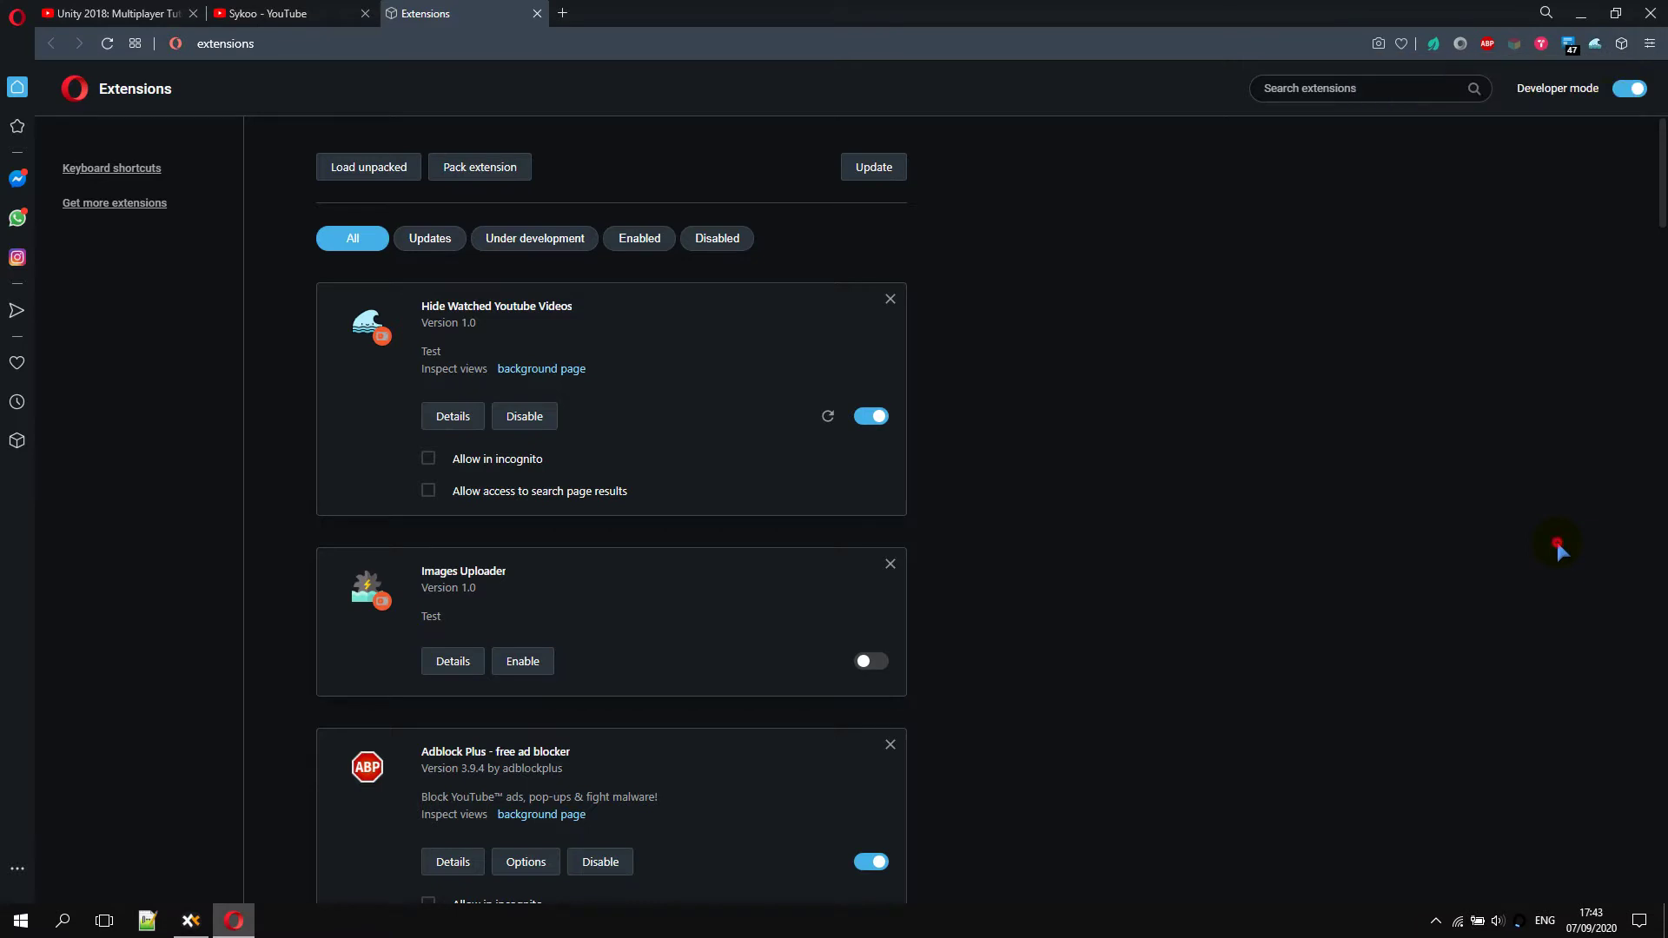
Show the extension popup's Register form and focus the username field
click(1595, 48)
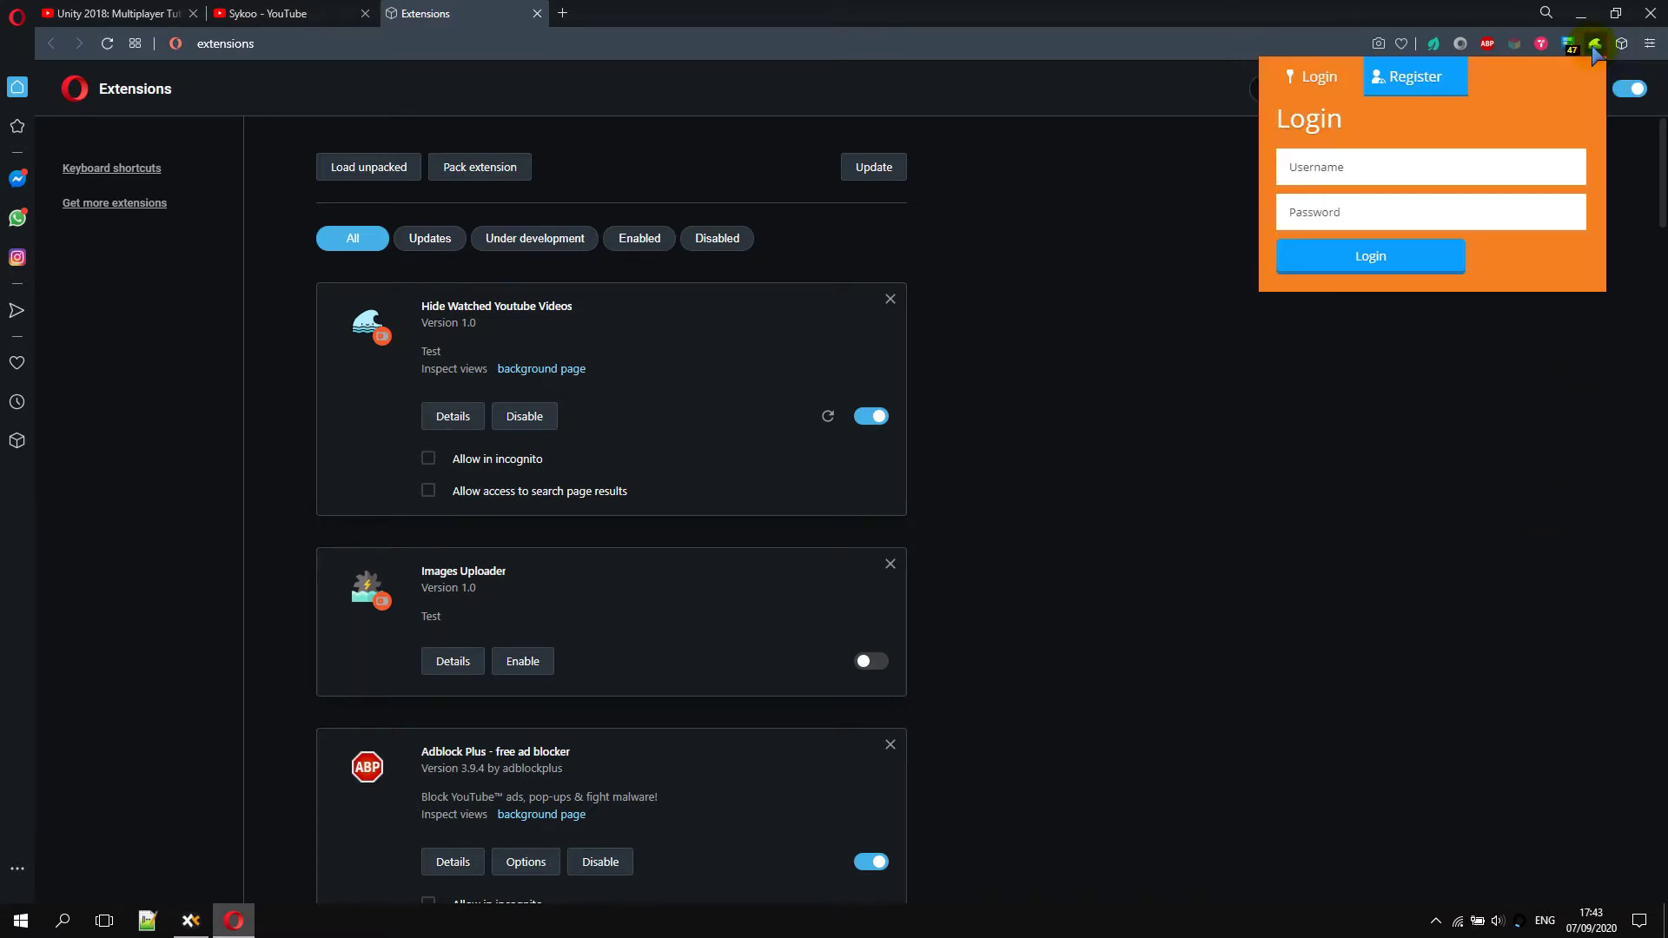
click(1434, 76)
click(1411, 168)
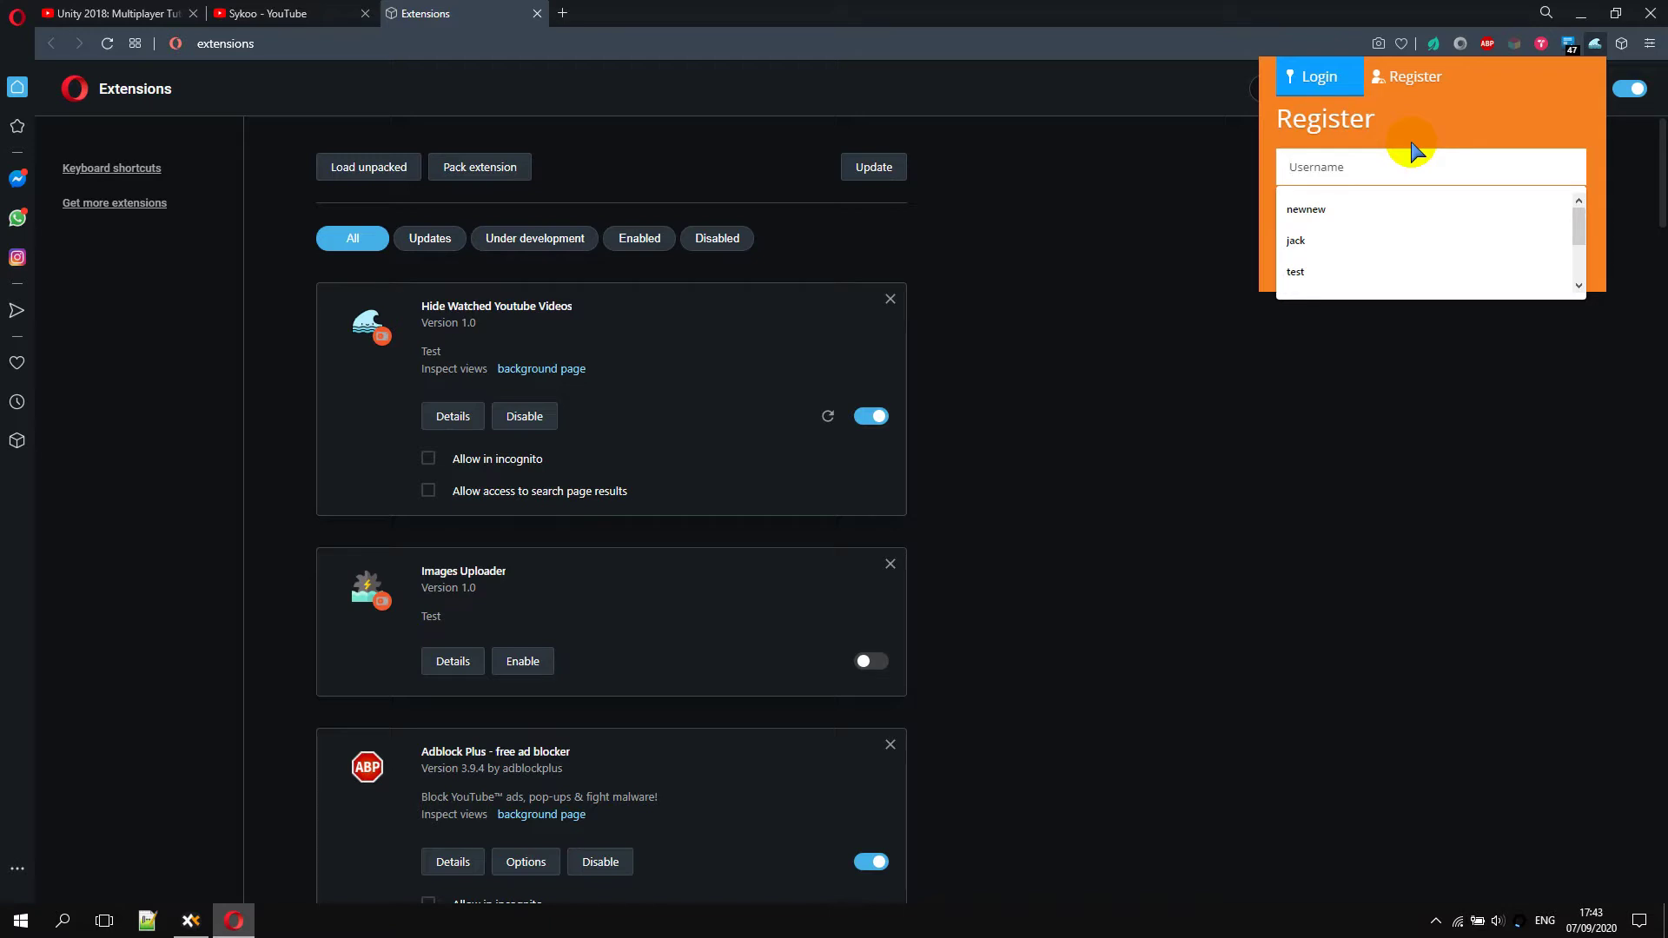
Enter a username and password in the Register form and submit Sign Up
text(Gar)
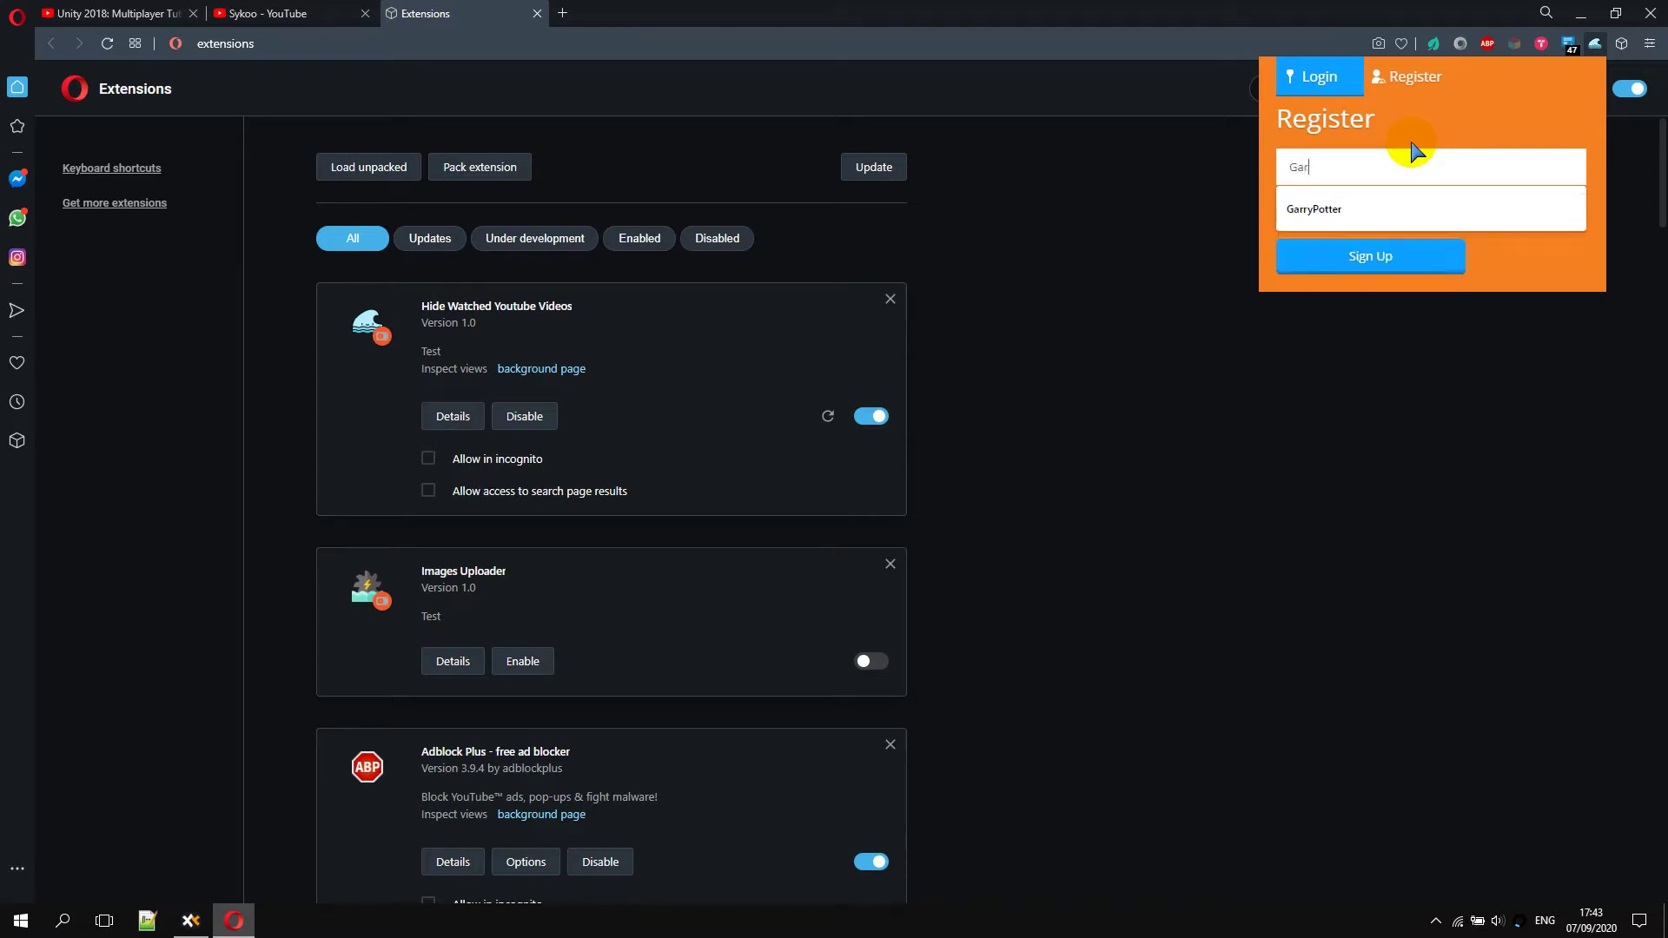
text(ryt)
key(BackSpace)
click(1323, 212)
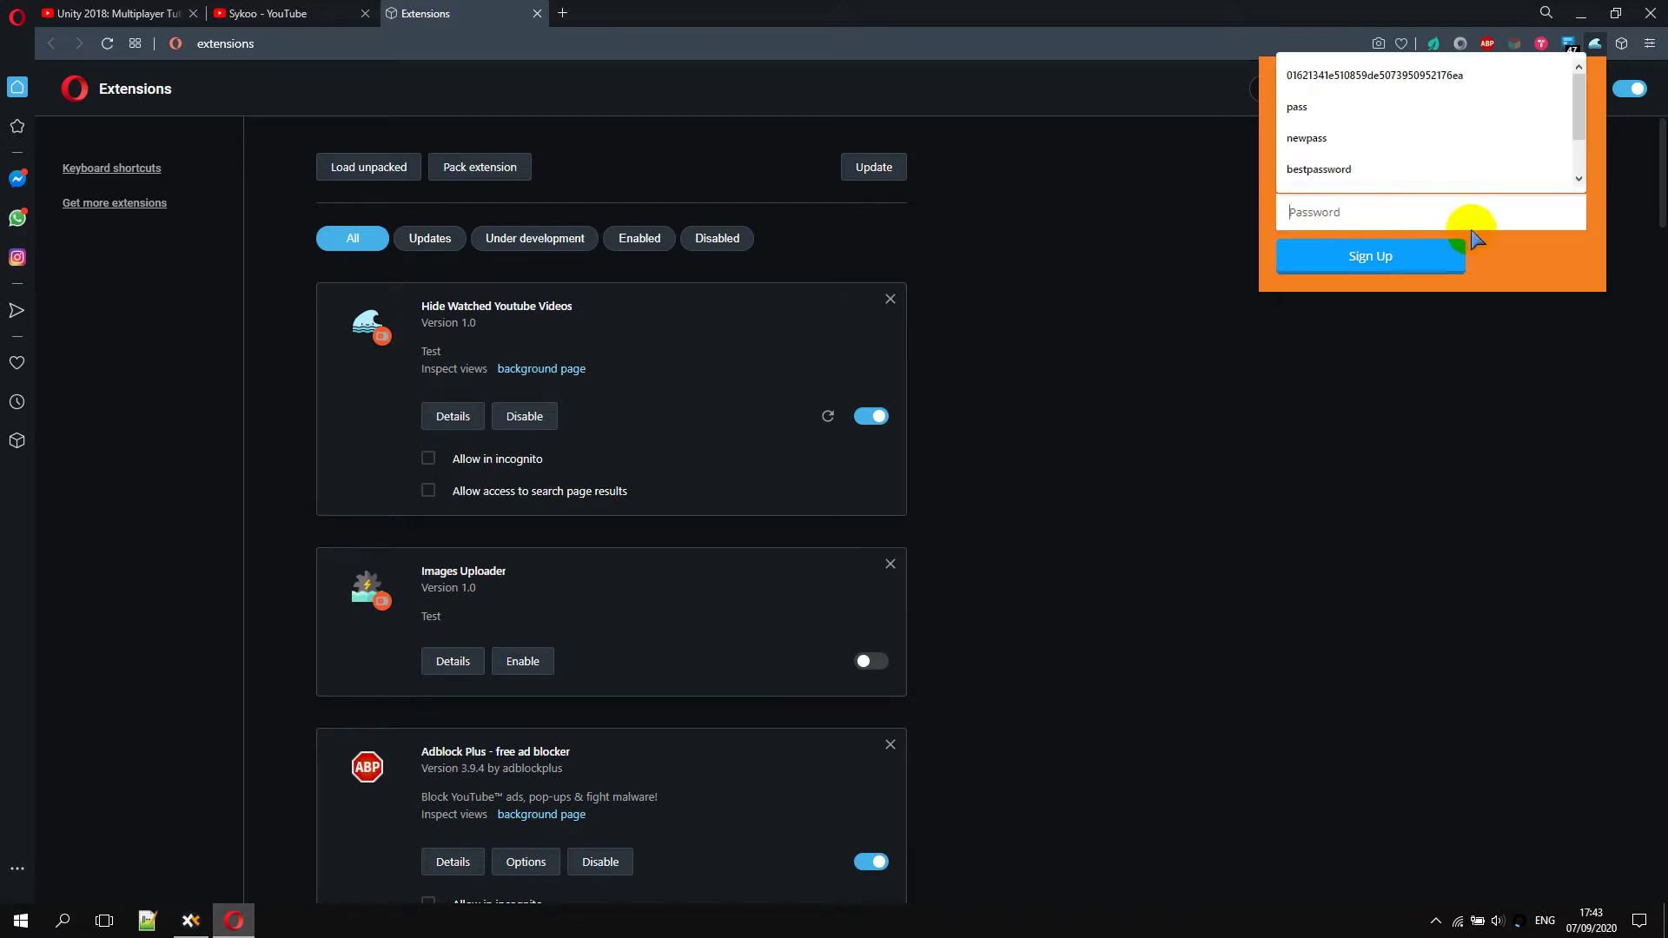
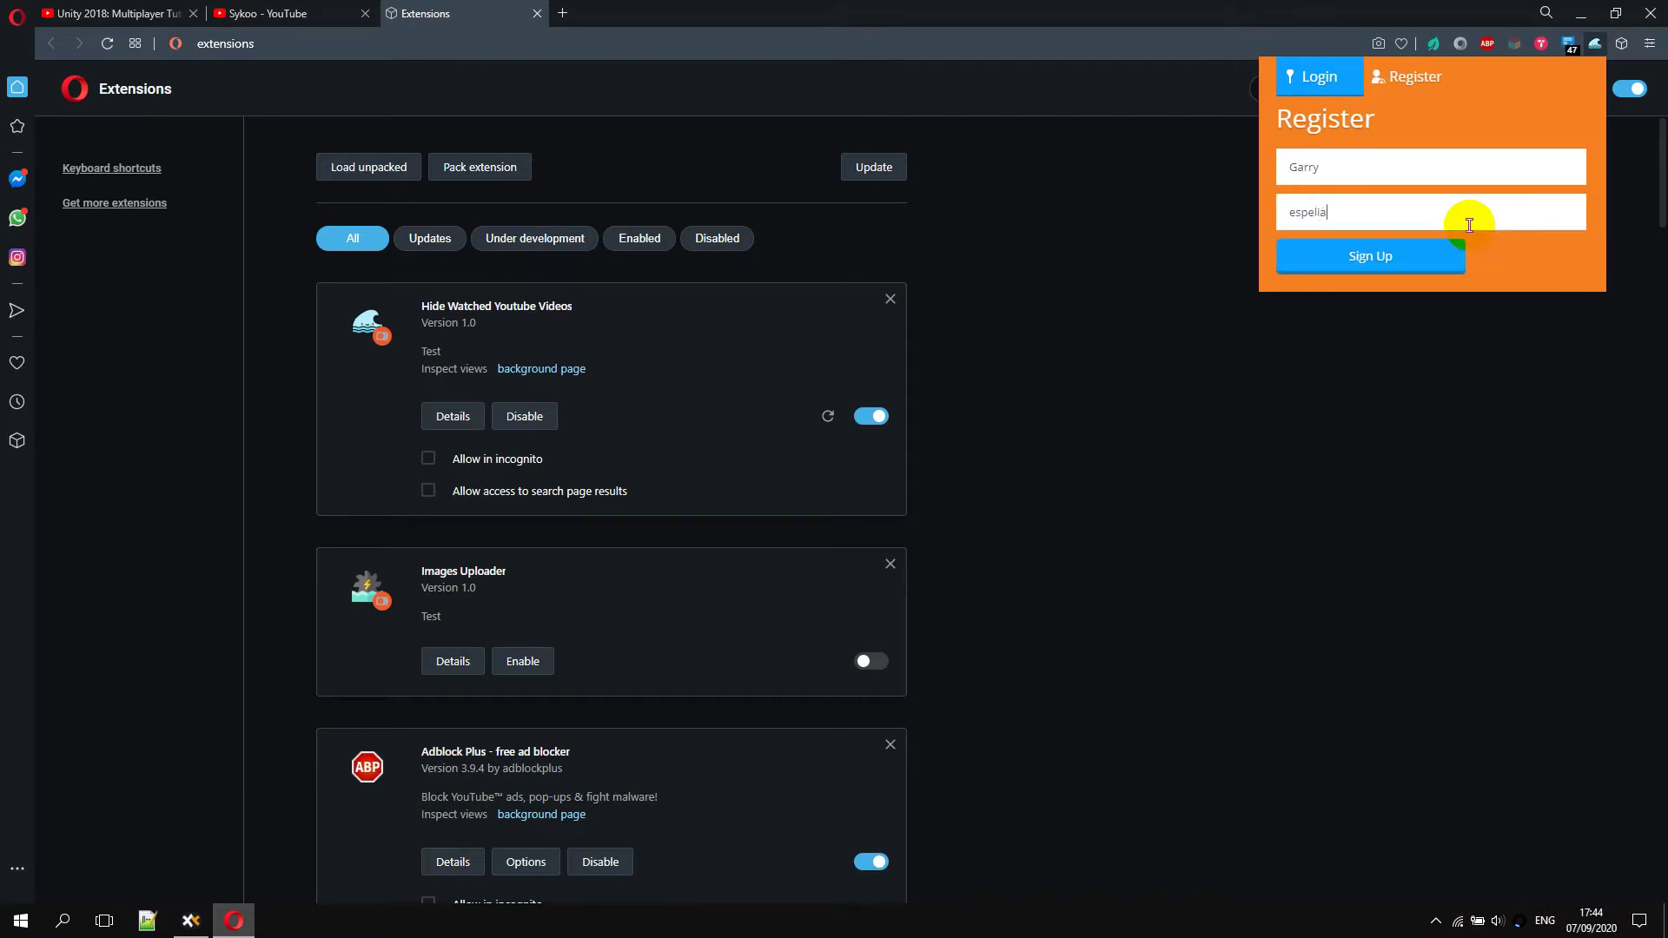
click(1424, 259)
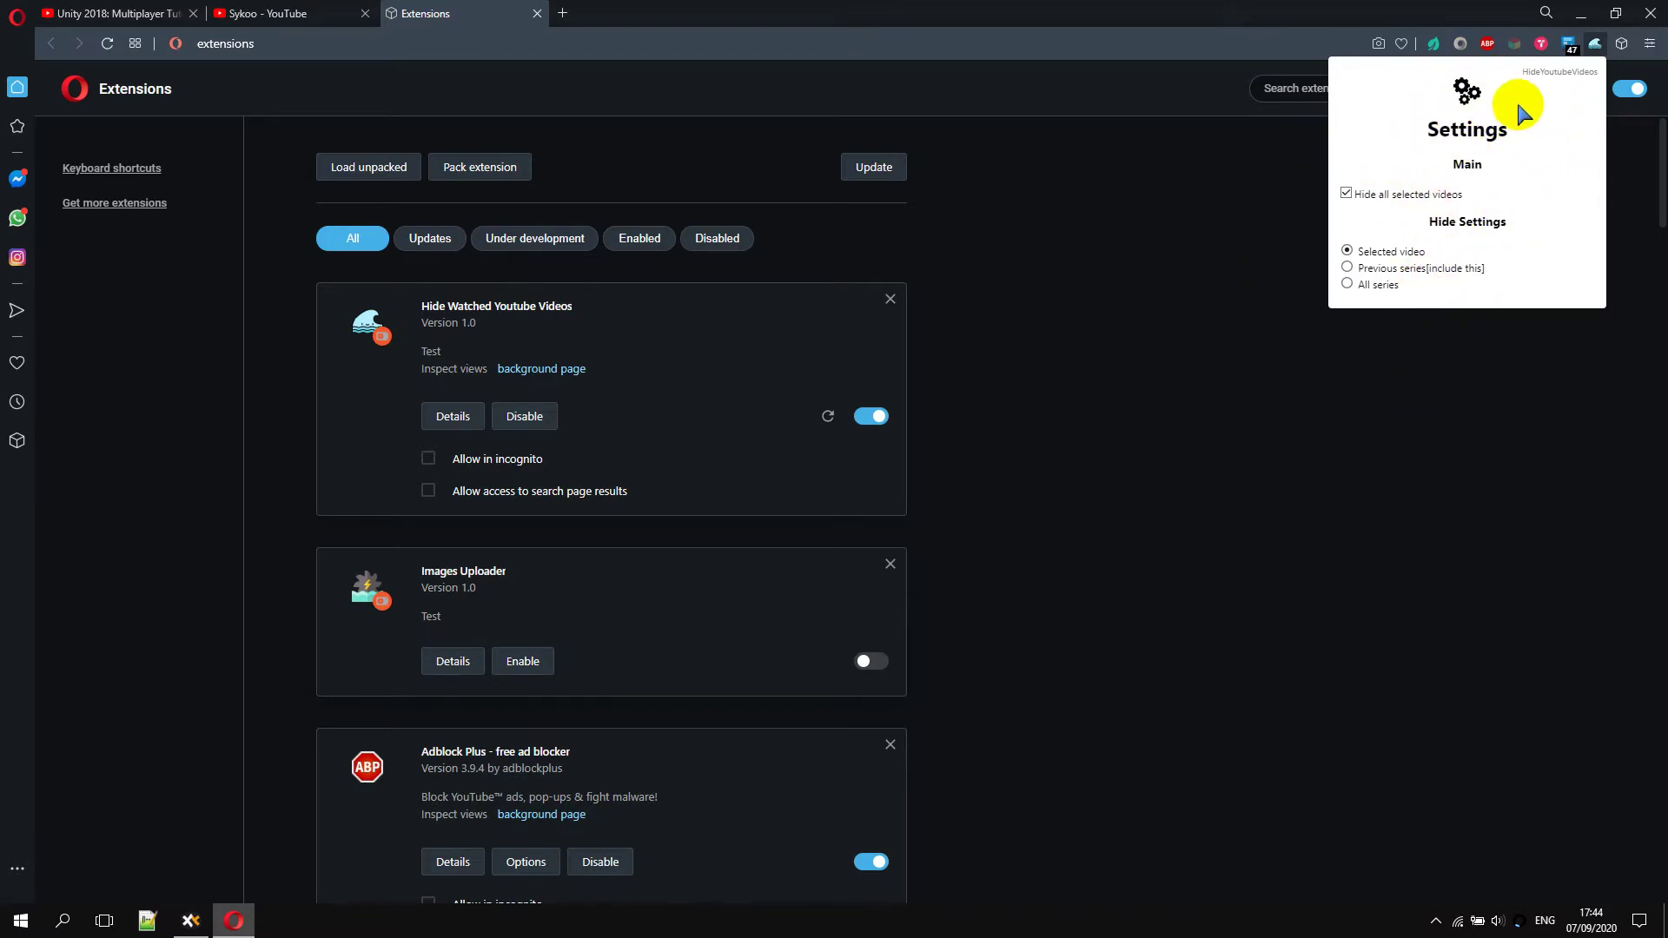
Point out Hide all selected videos, Selected video, Previous series[include this] and All series, then close the popup
drag(1468, 195, 1355, 195)
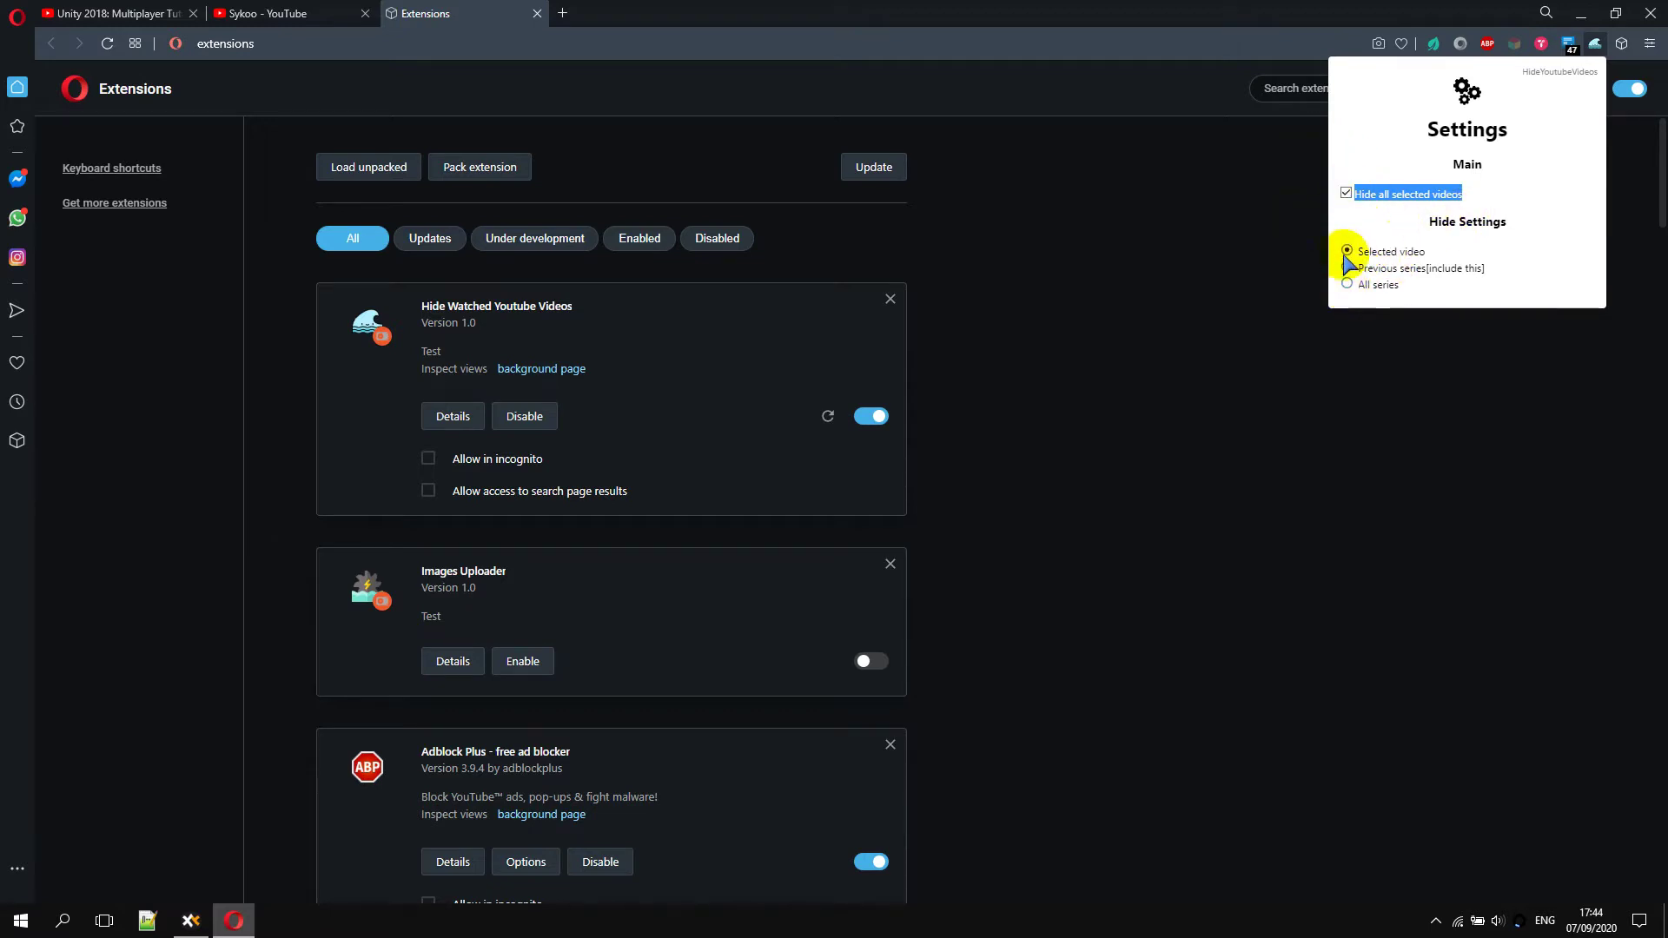
drag(1426, 259, 1354, 252)
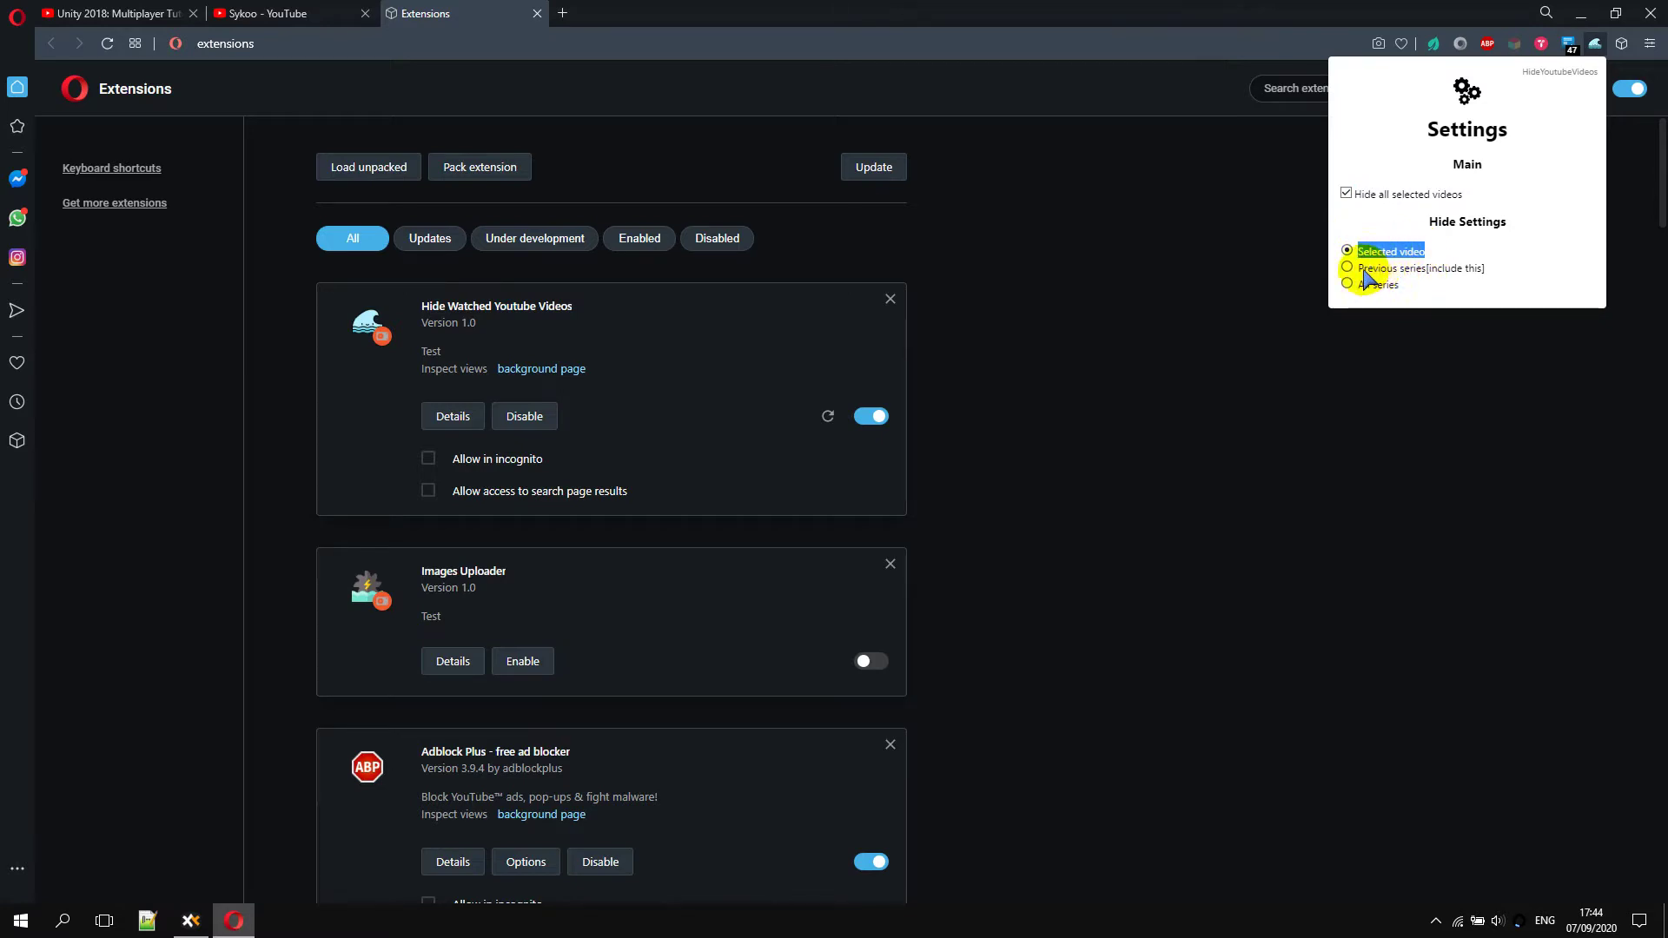
drag(1357, 267, 1488, 277)
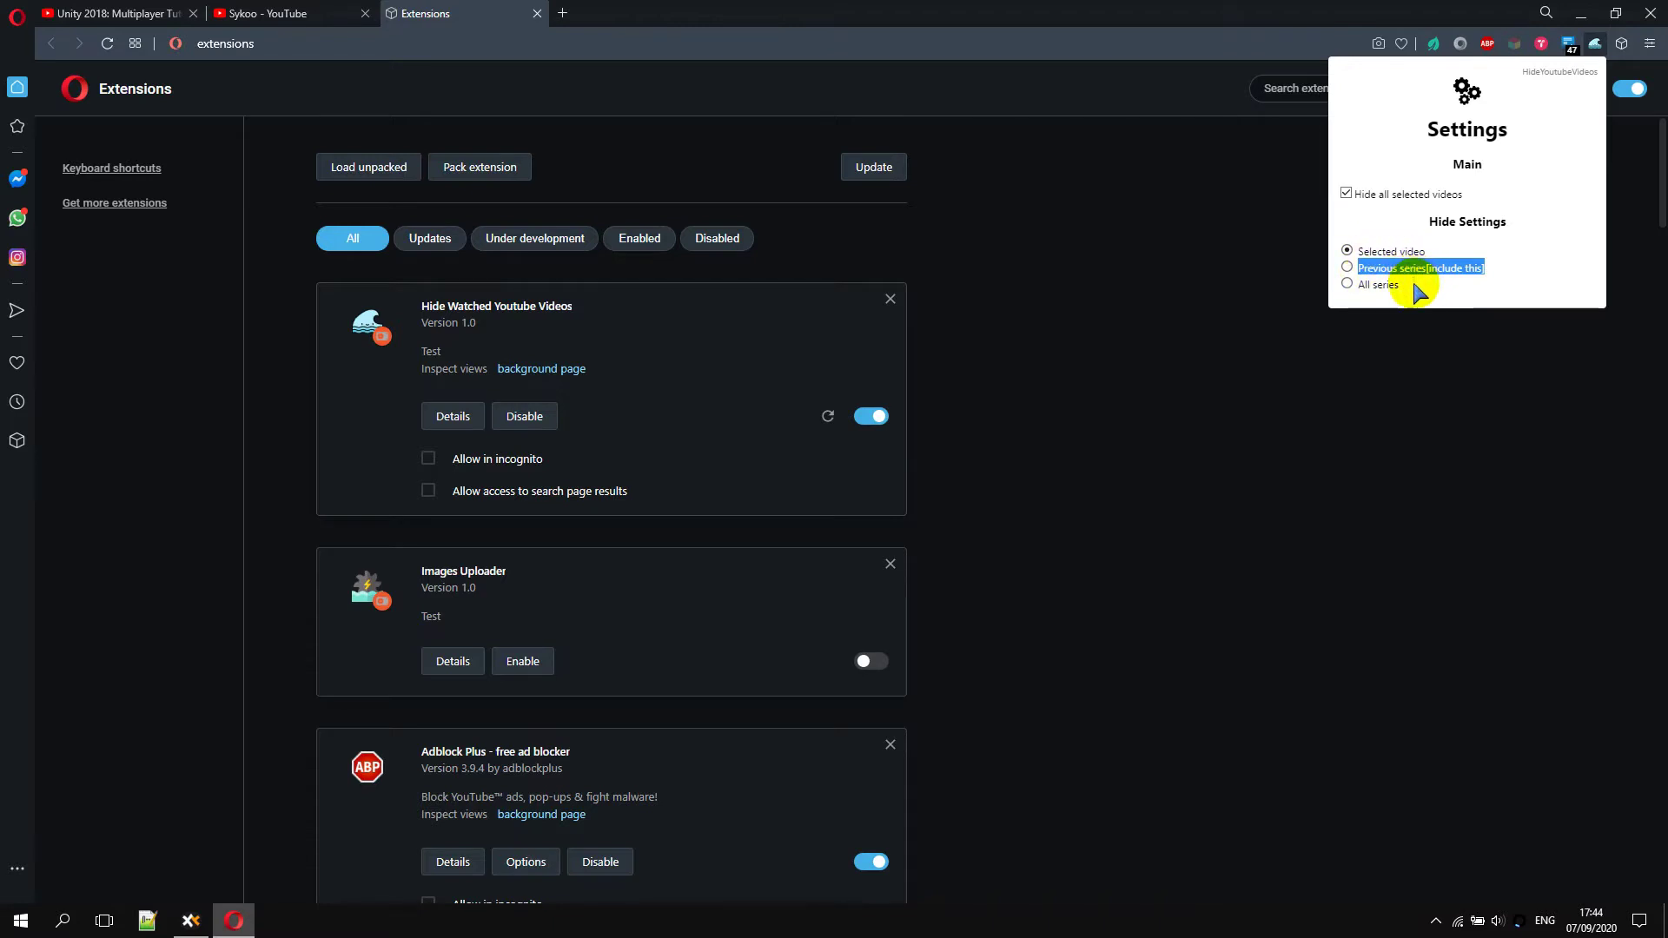
drag(1408, 285, 1355, 285)
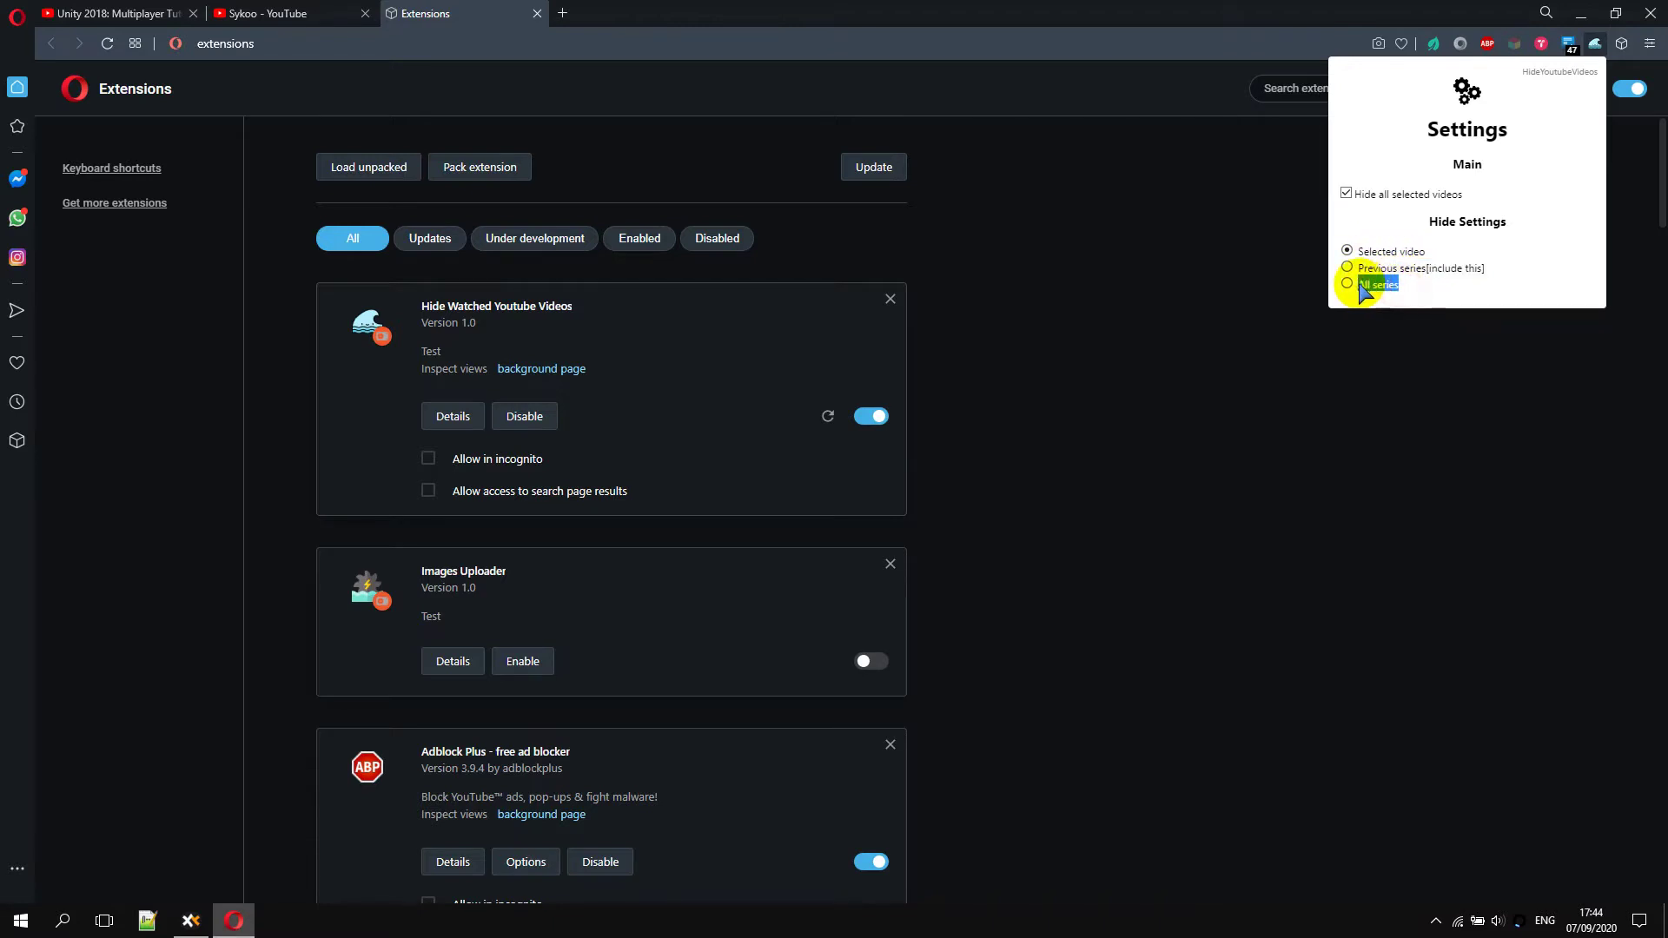
click(1213, 478)
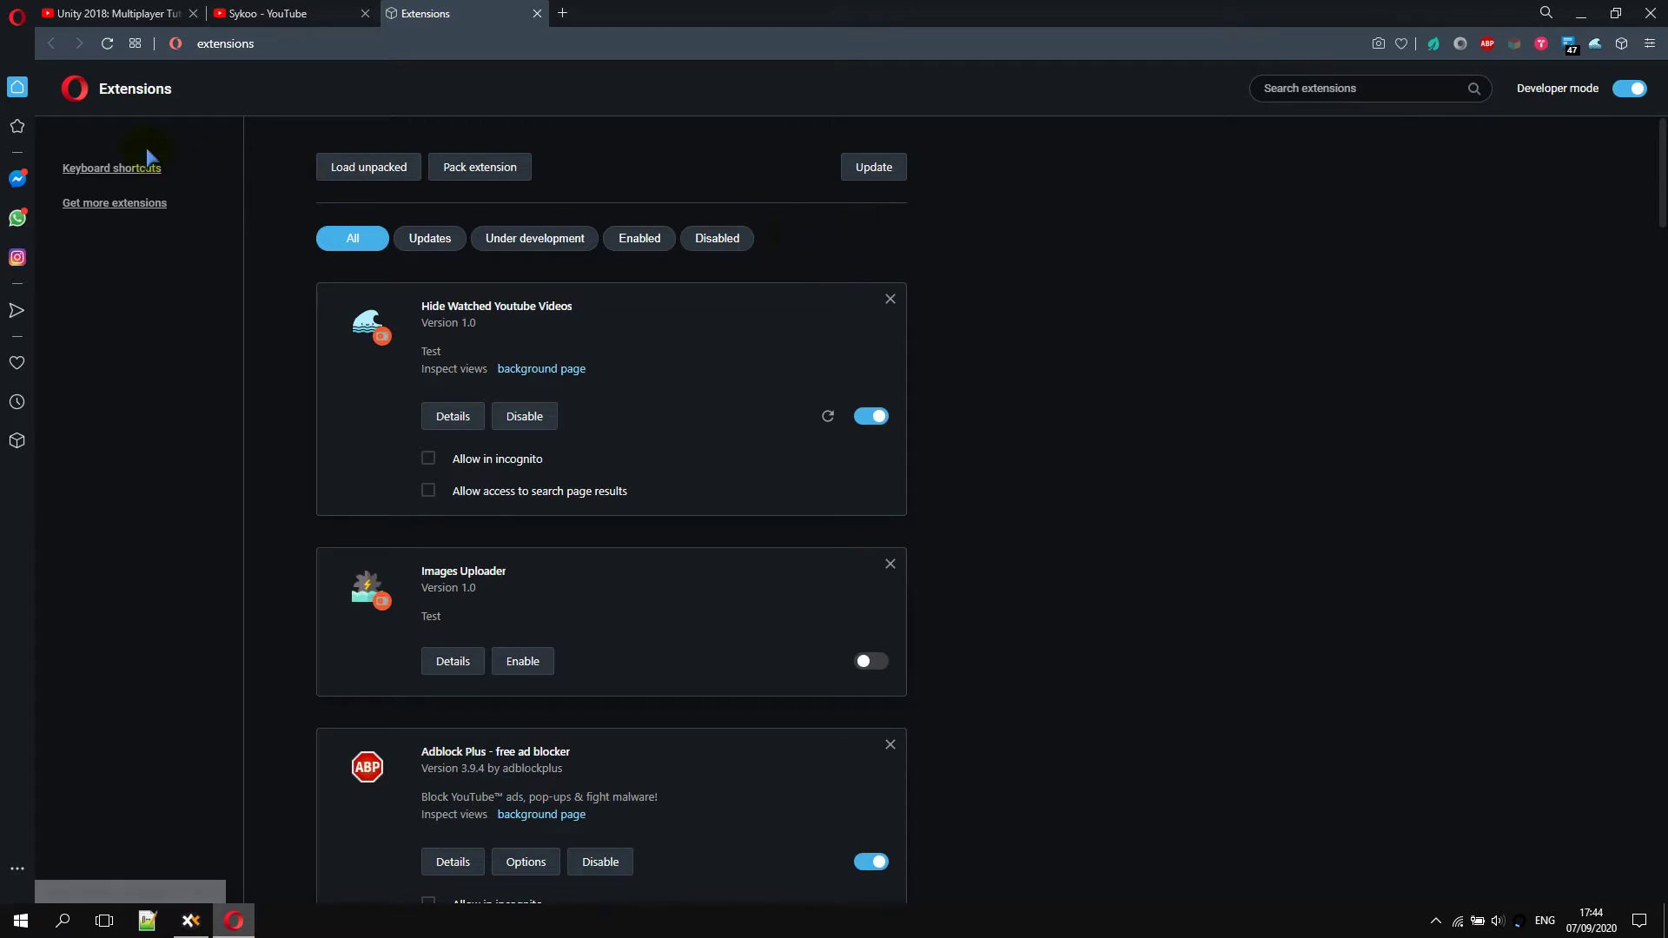
Pause the Unity multiplayer tutorial video in the first tab
click(92, 13)
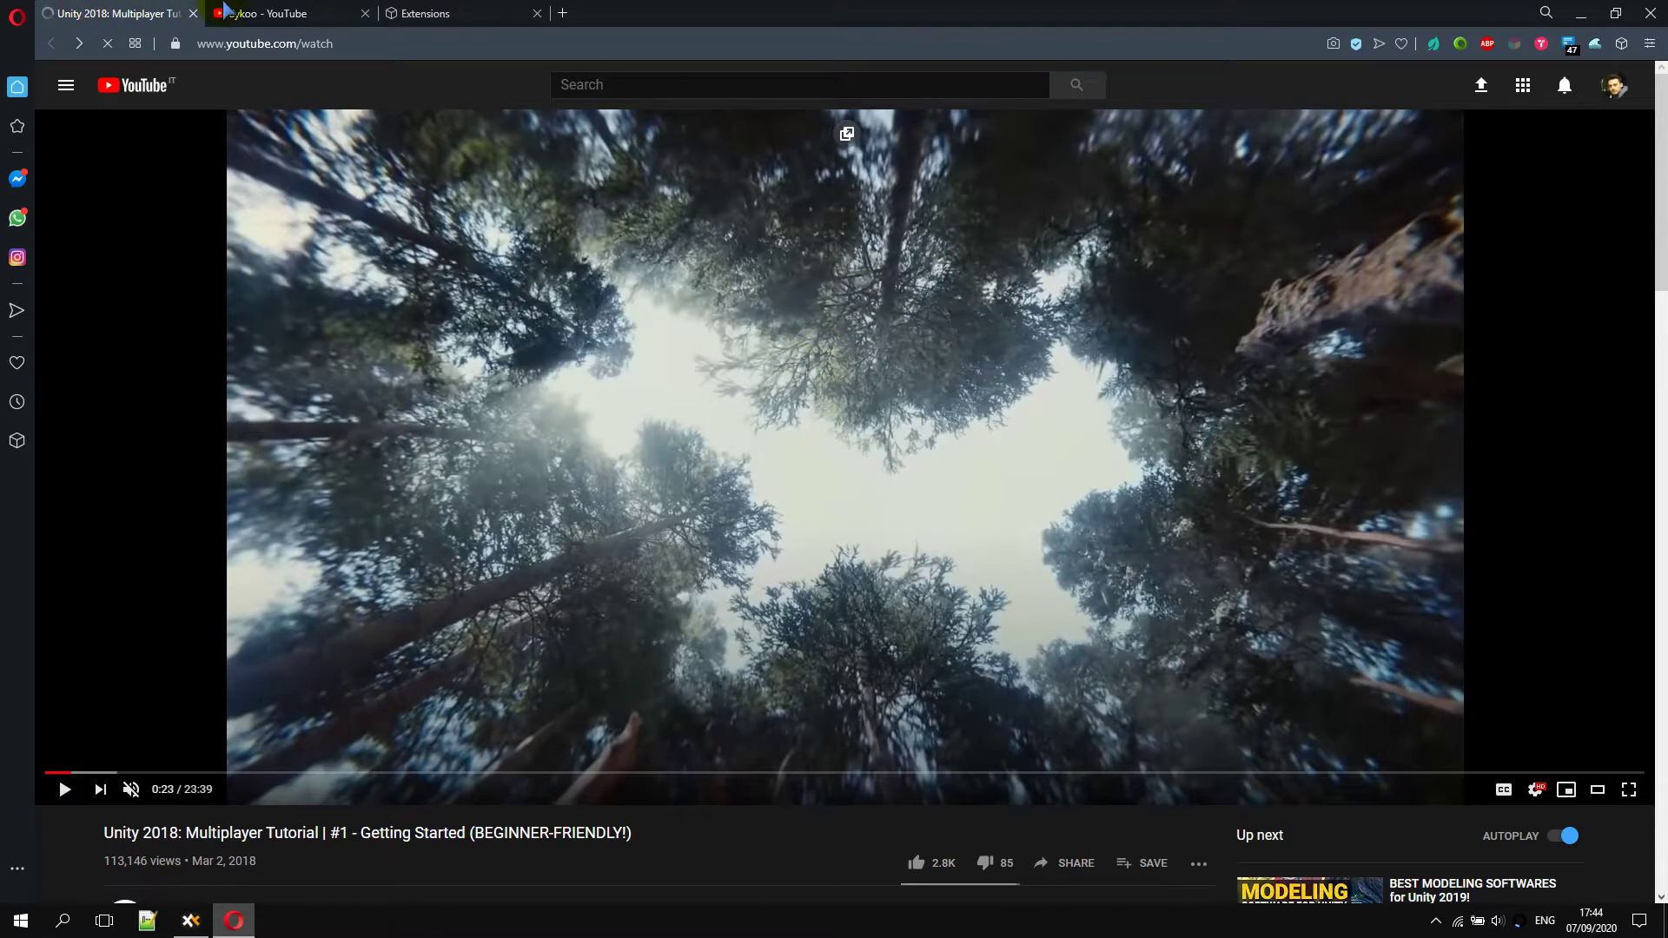
click(243, 13)
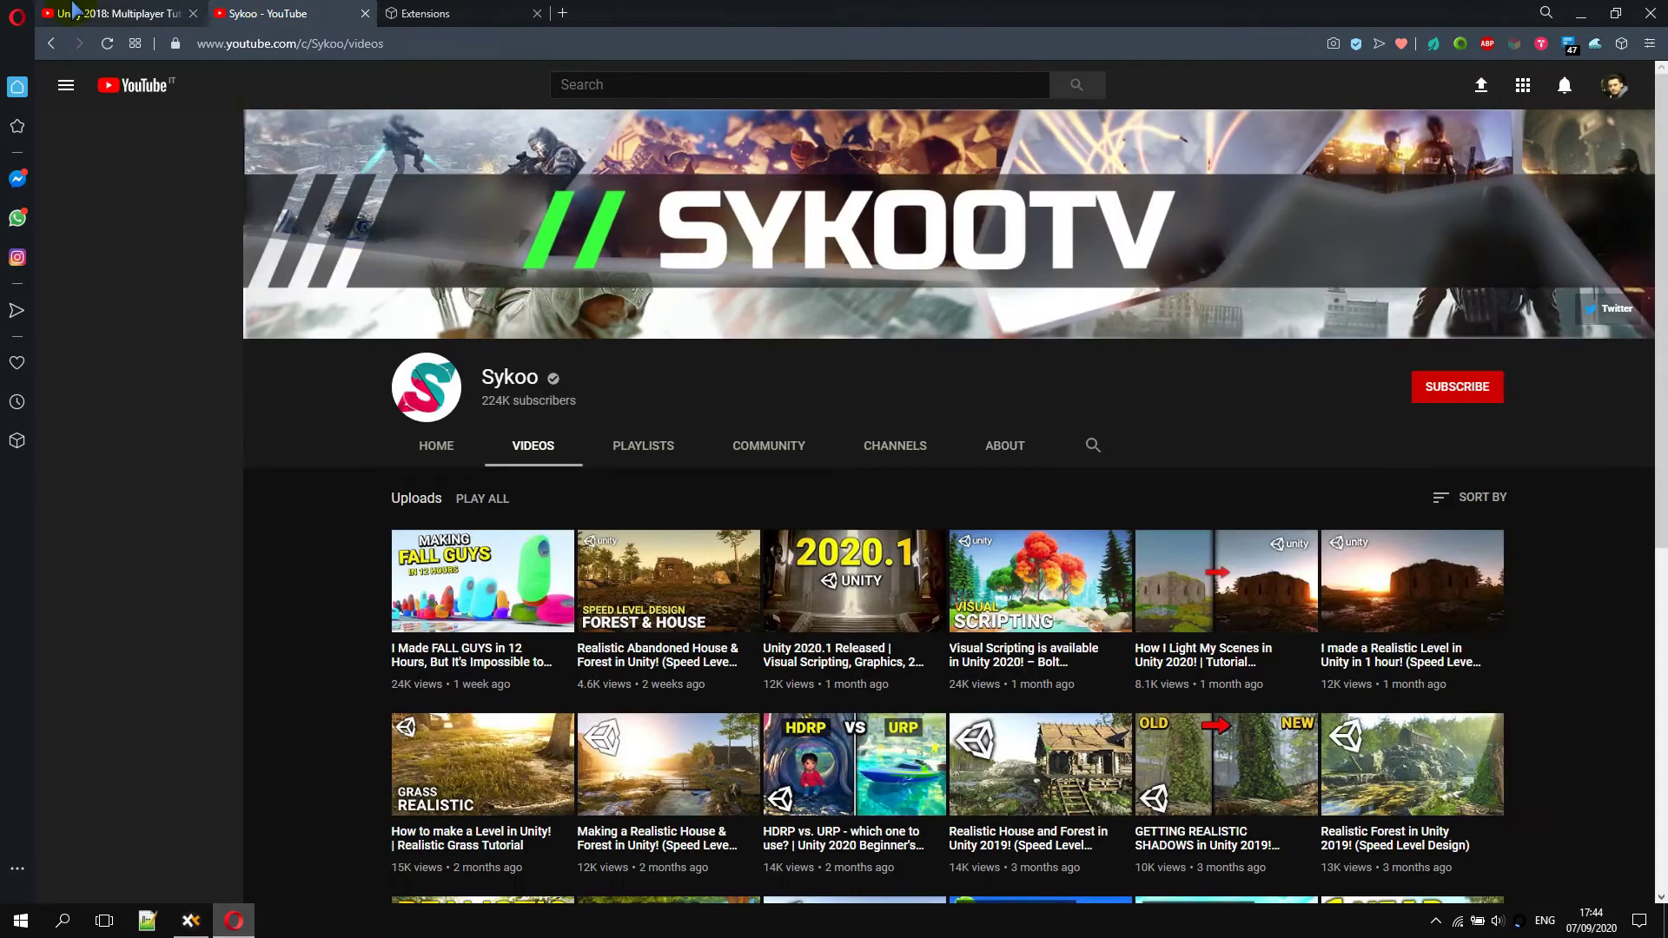
click(111, 13)
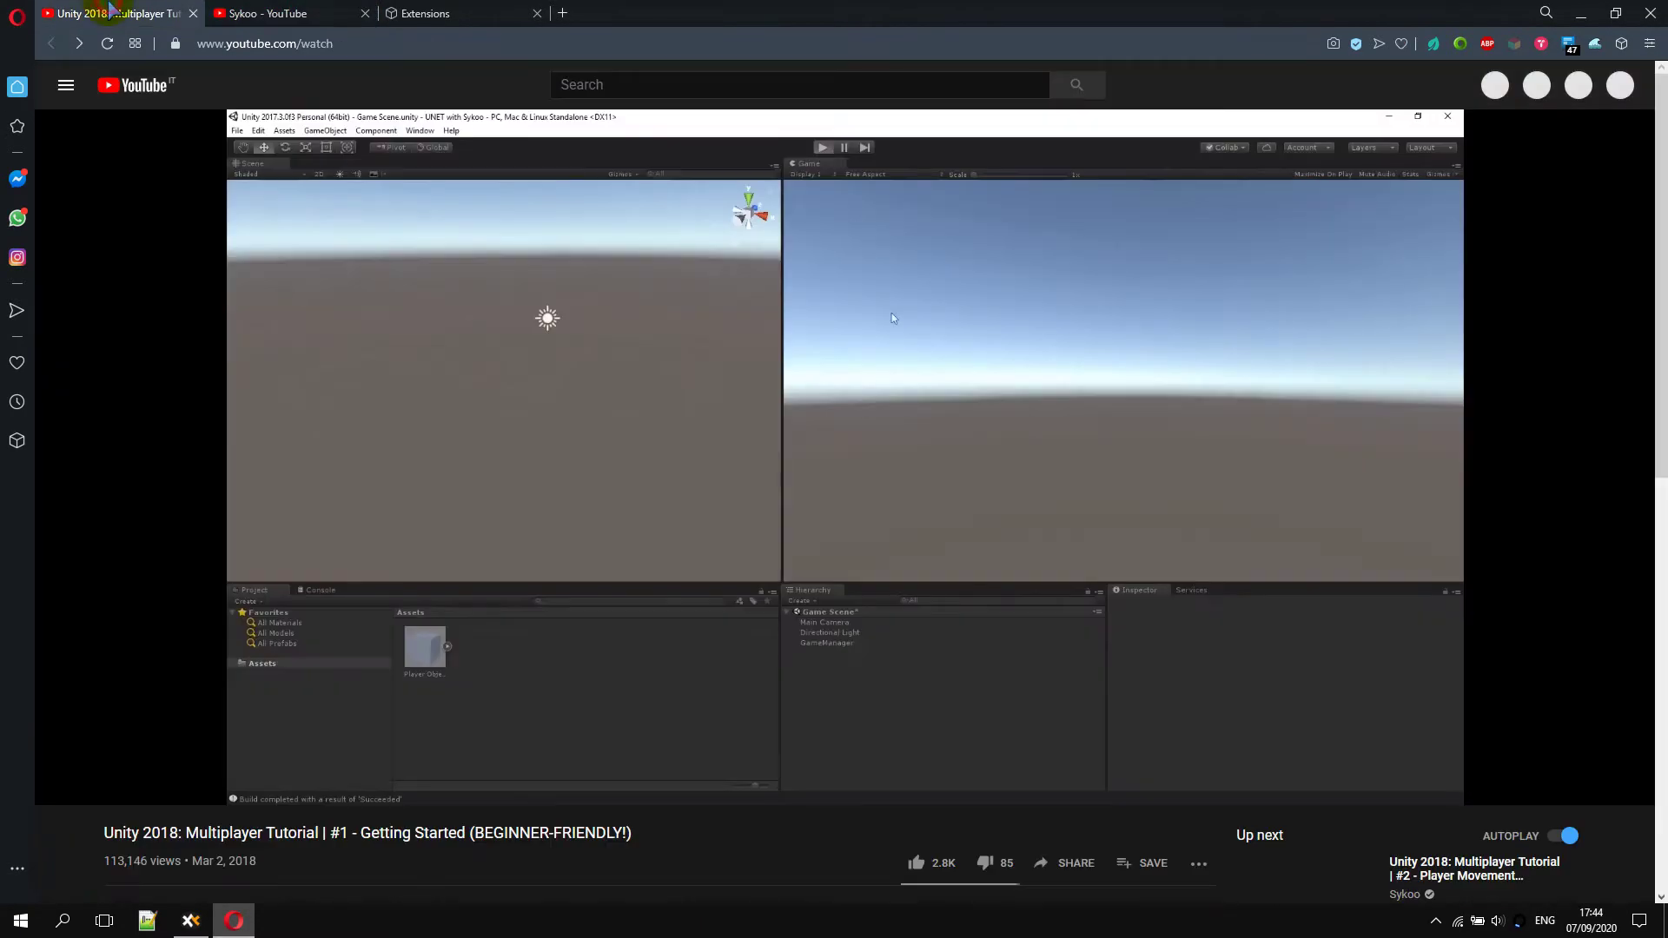
click(750, 558)
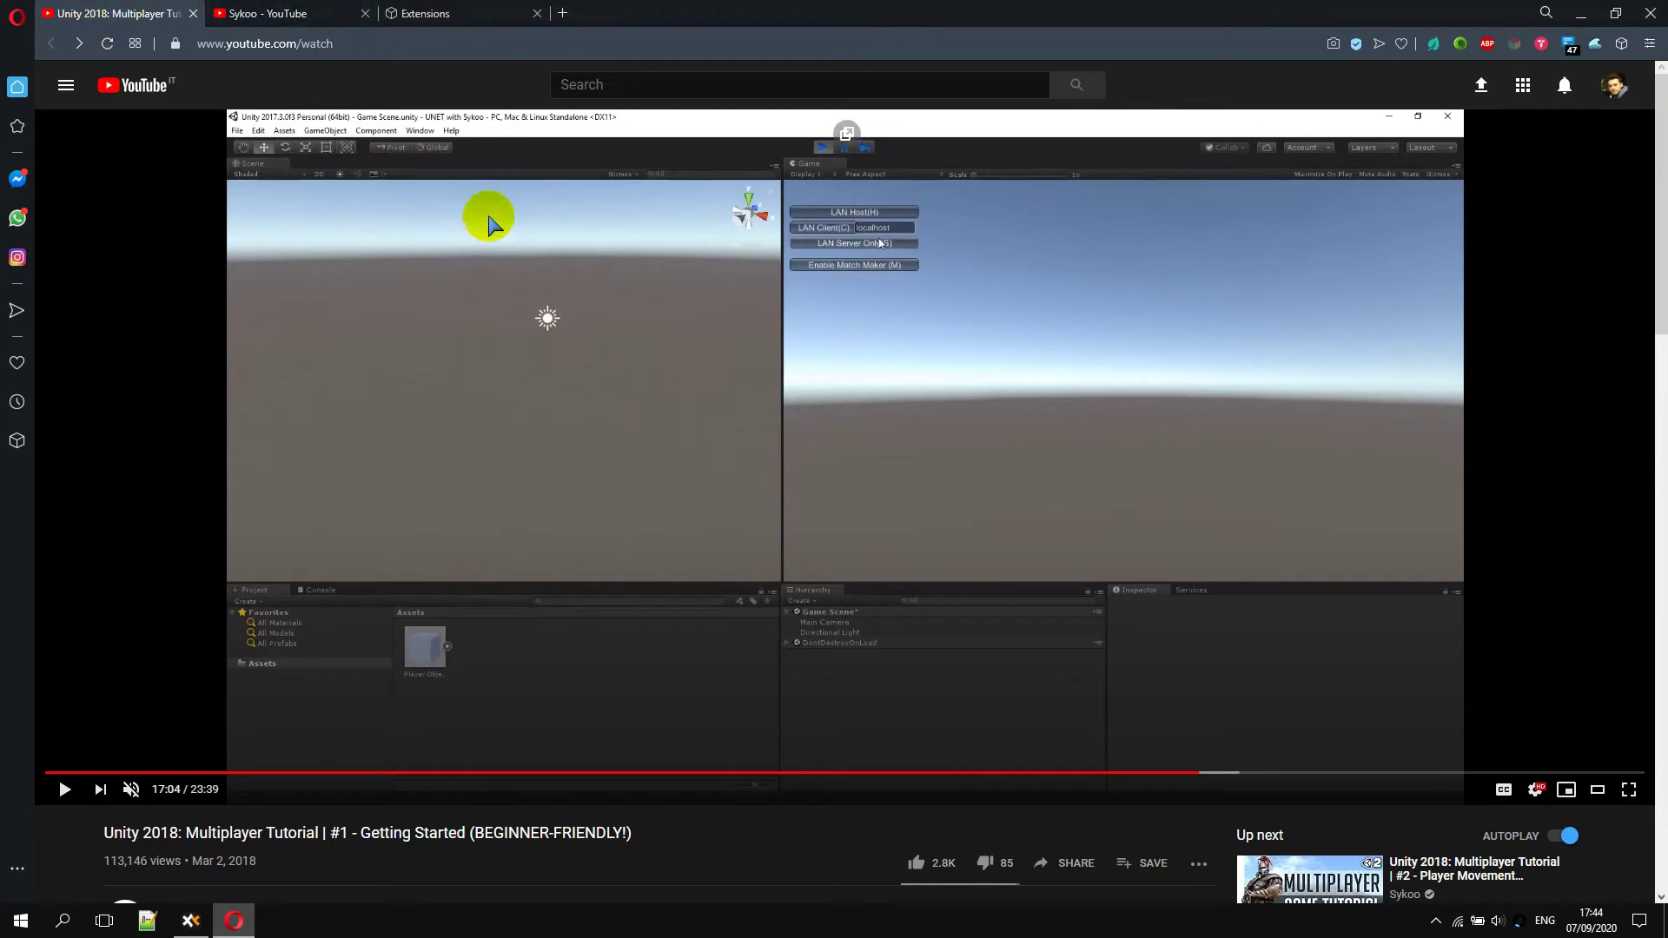
Open the Sykoo channel in a new tab, pause its featured video, and show its Videos uploads
scroll(217, 599, down, 2)
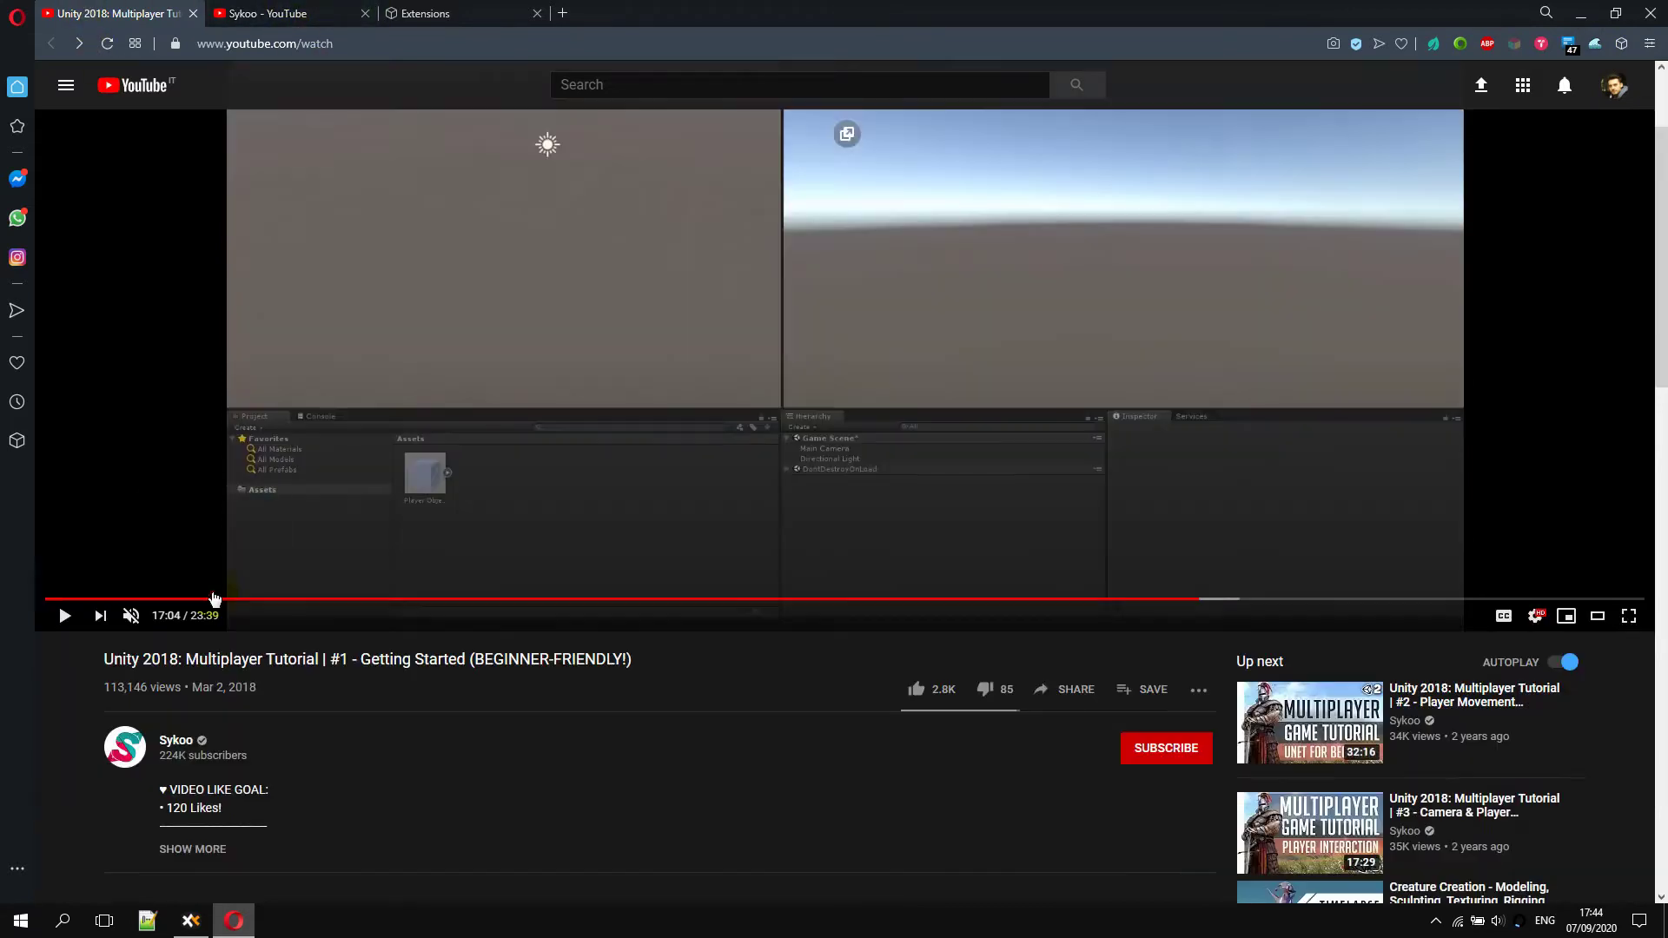
middle_click(176, 745)
scroll(217, 434, up, 2)
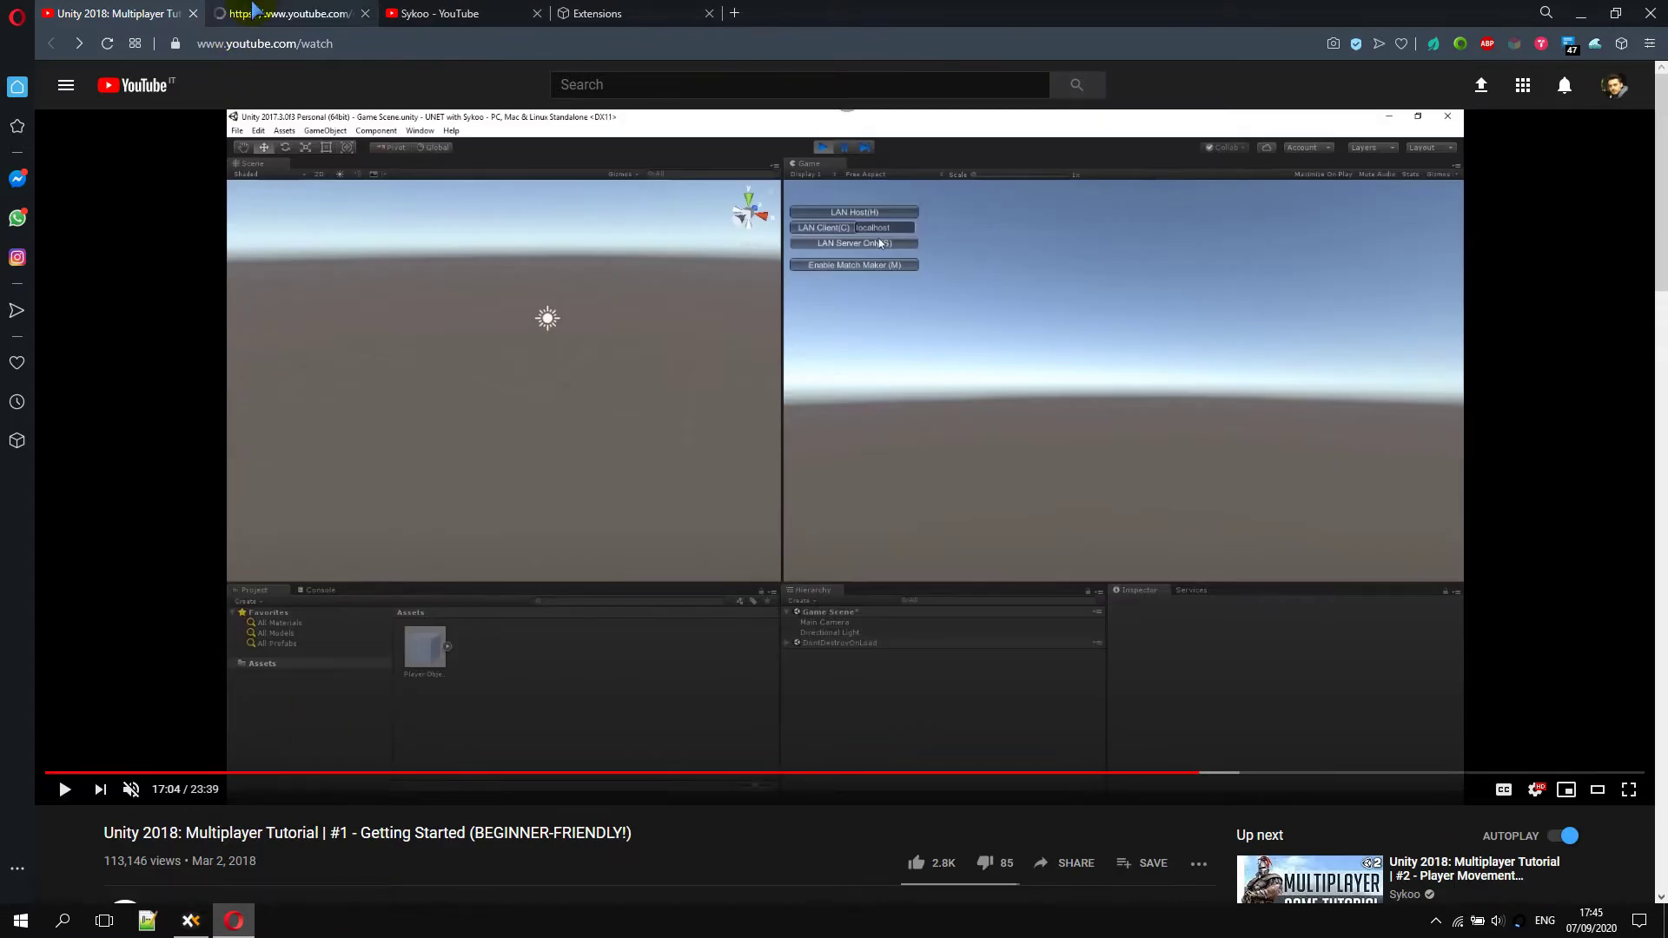
click(254, 13)
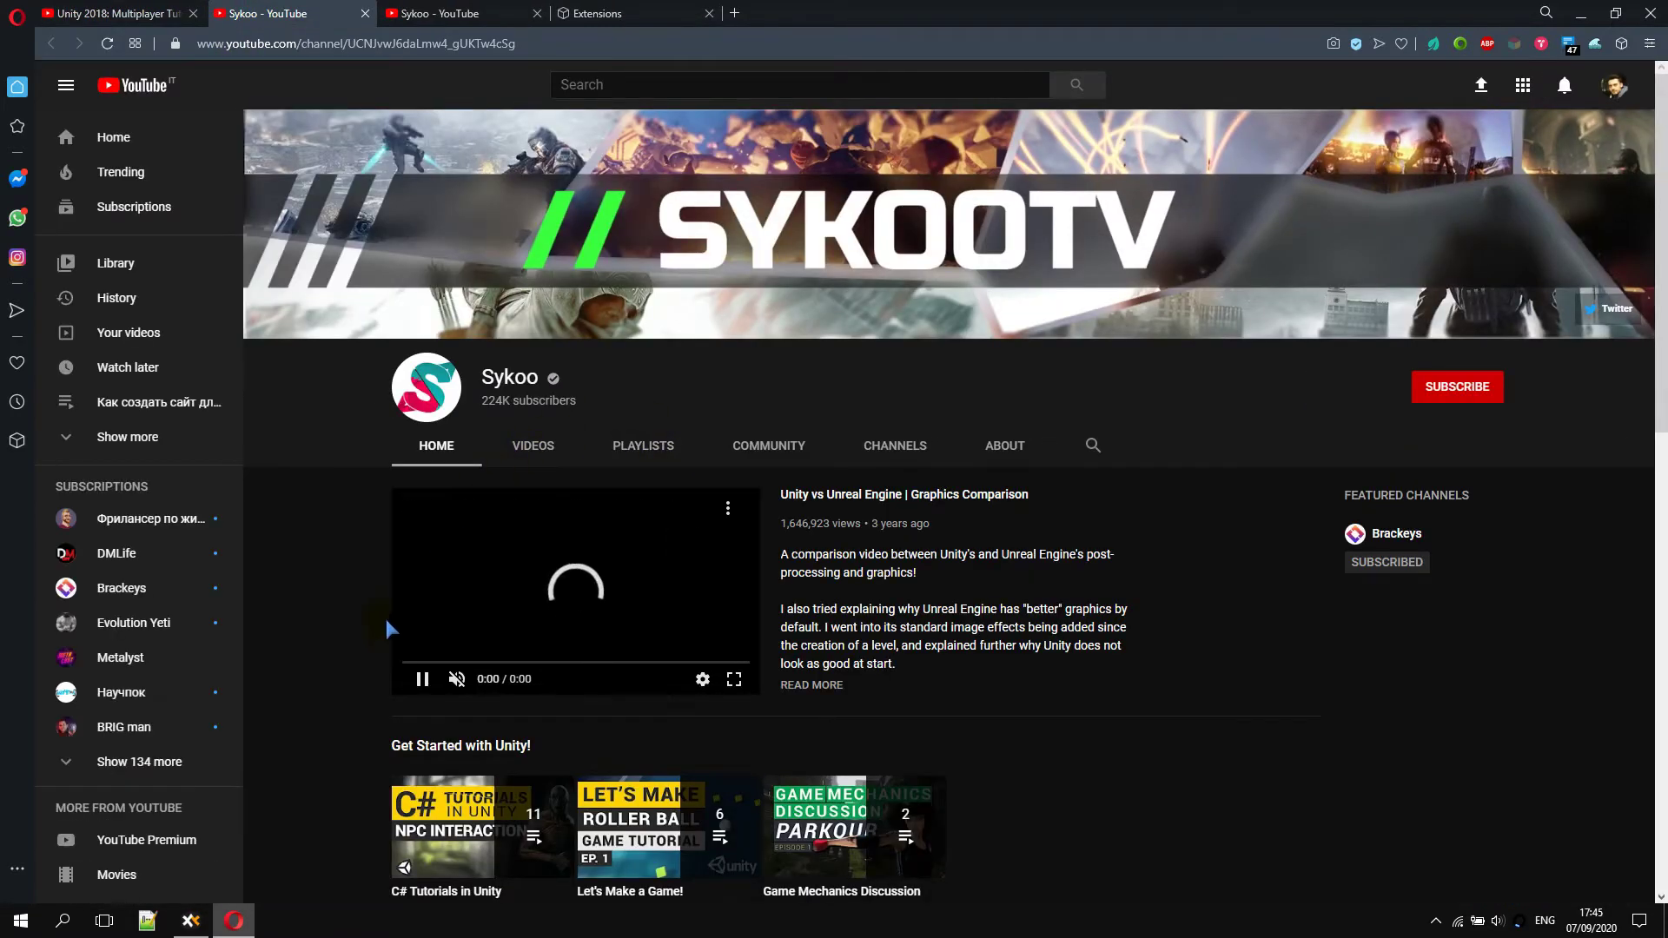
click(405, 693)
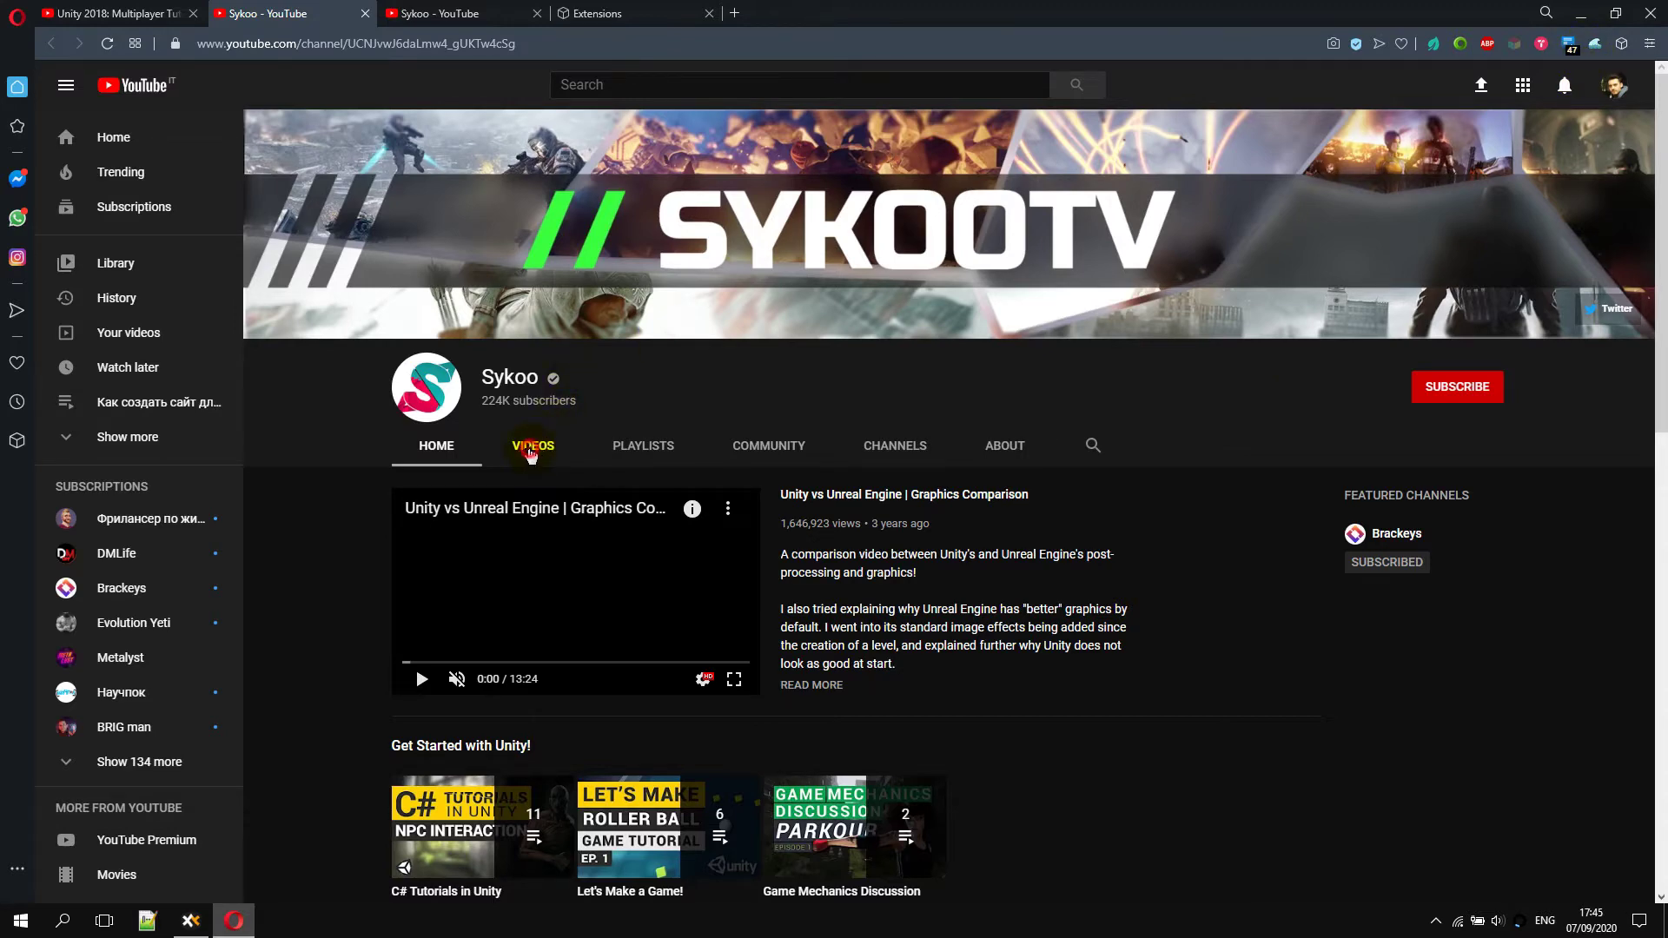
click(529, 450)
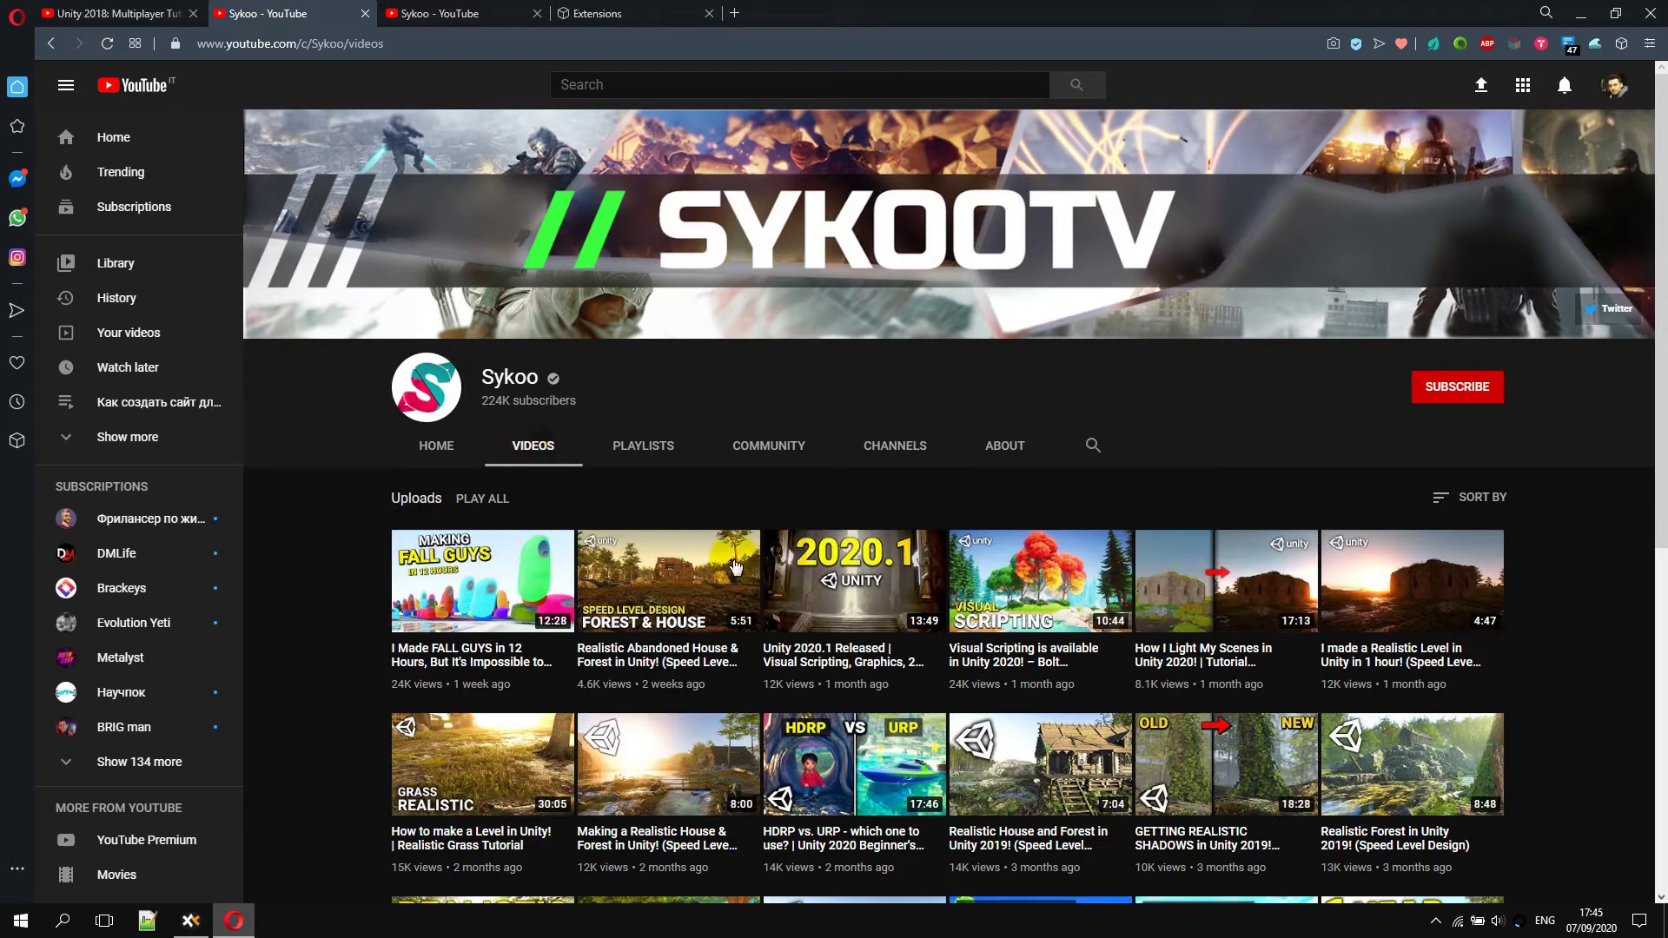
Check the HideYoutubeVideos settings popup and close it again
scroll(1160, 615, down, 2)
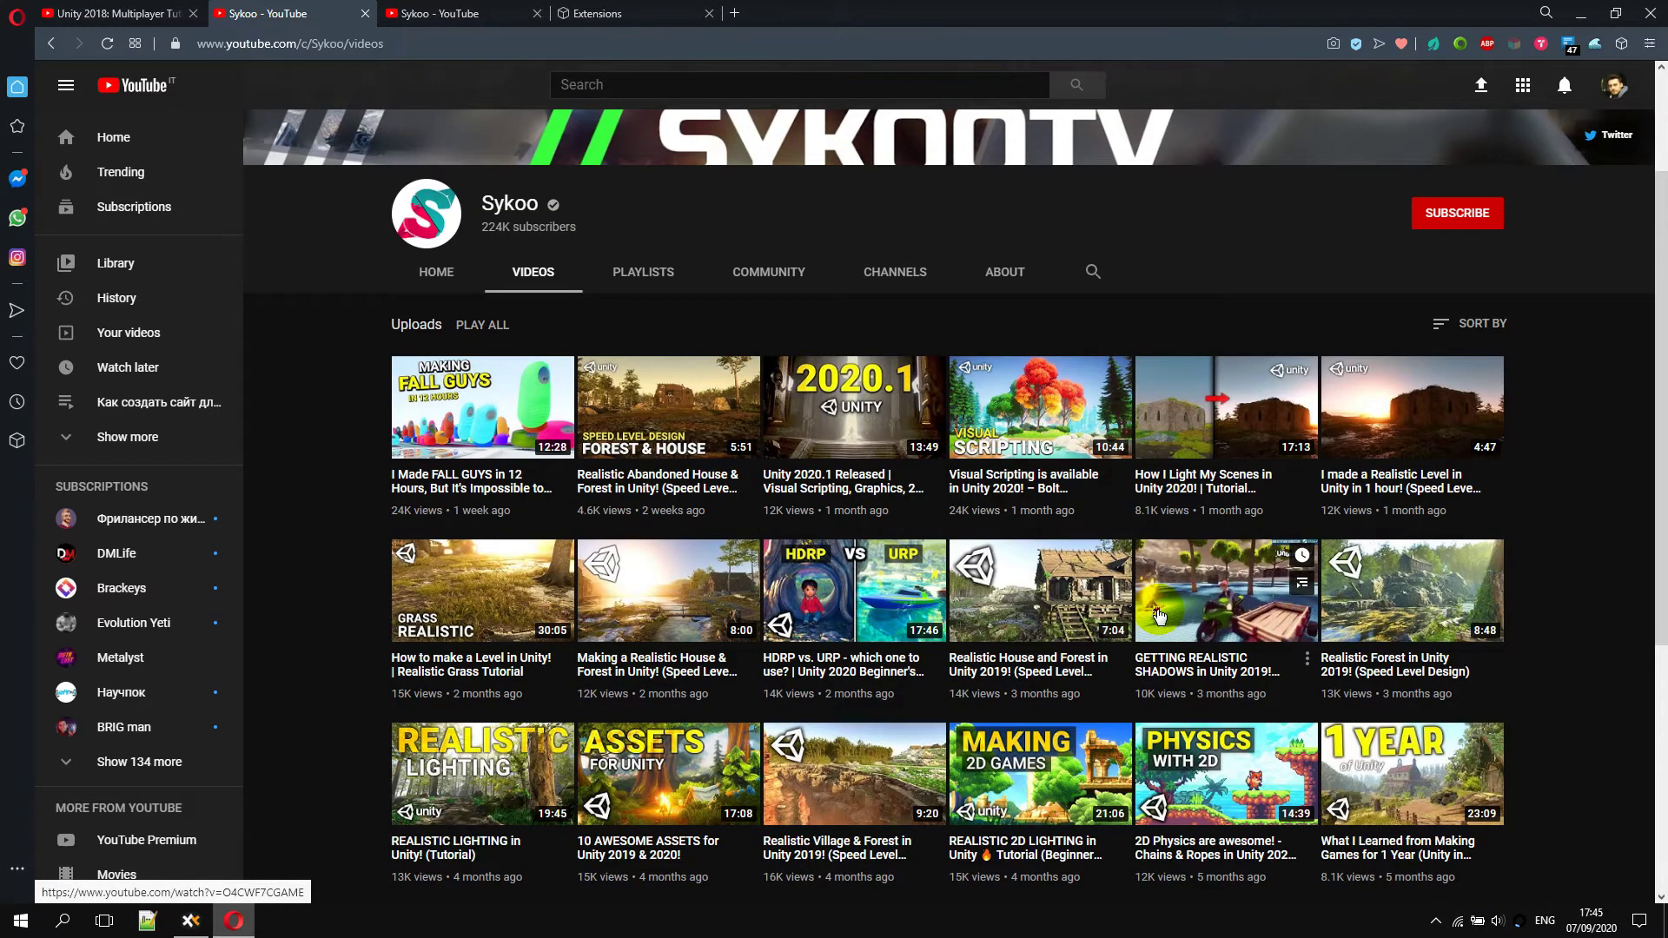
scroll(1160, 615, up, 2)
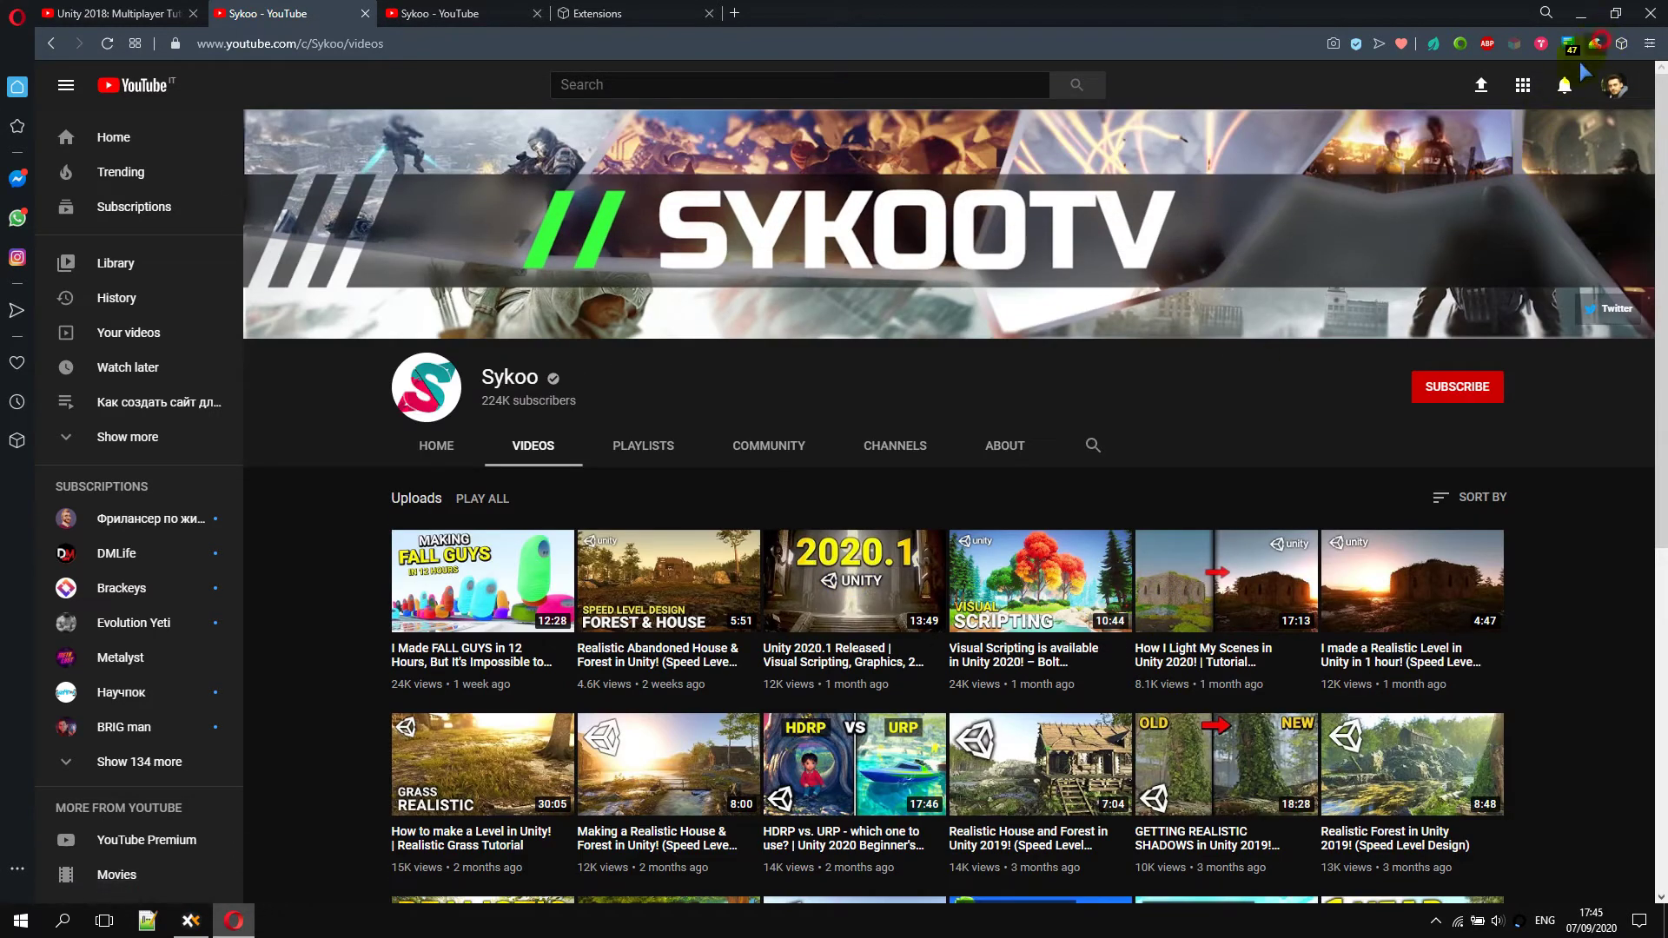
click(1596, 43)
click(1628, 587)
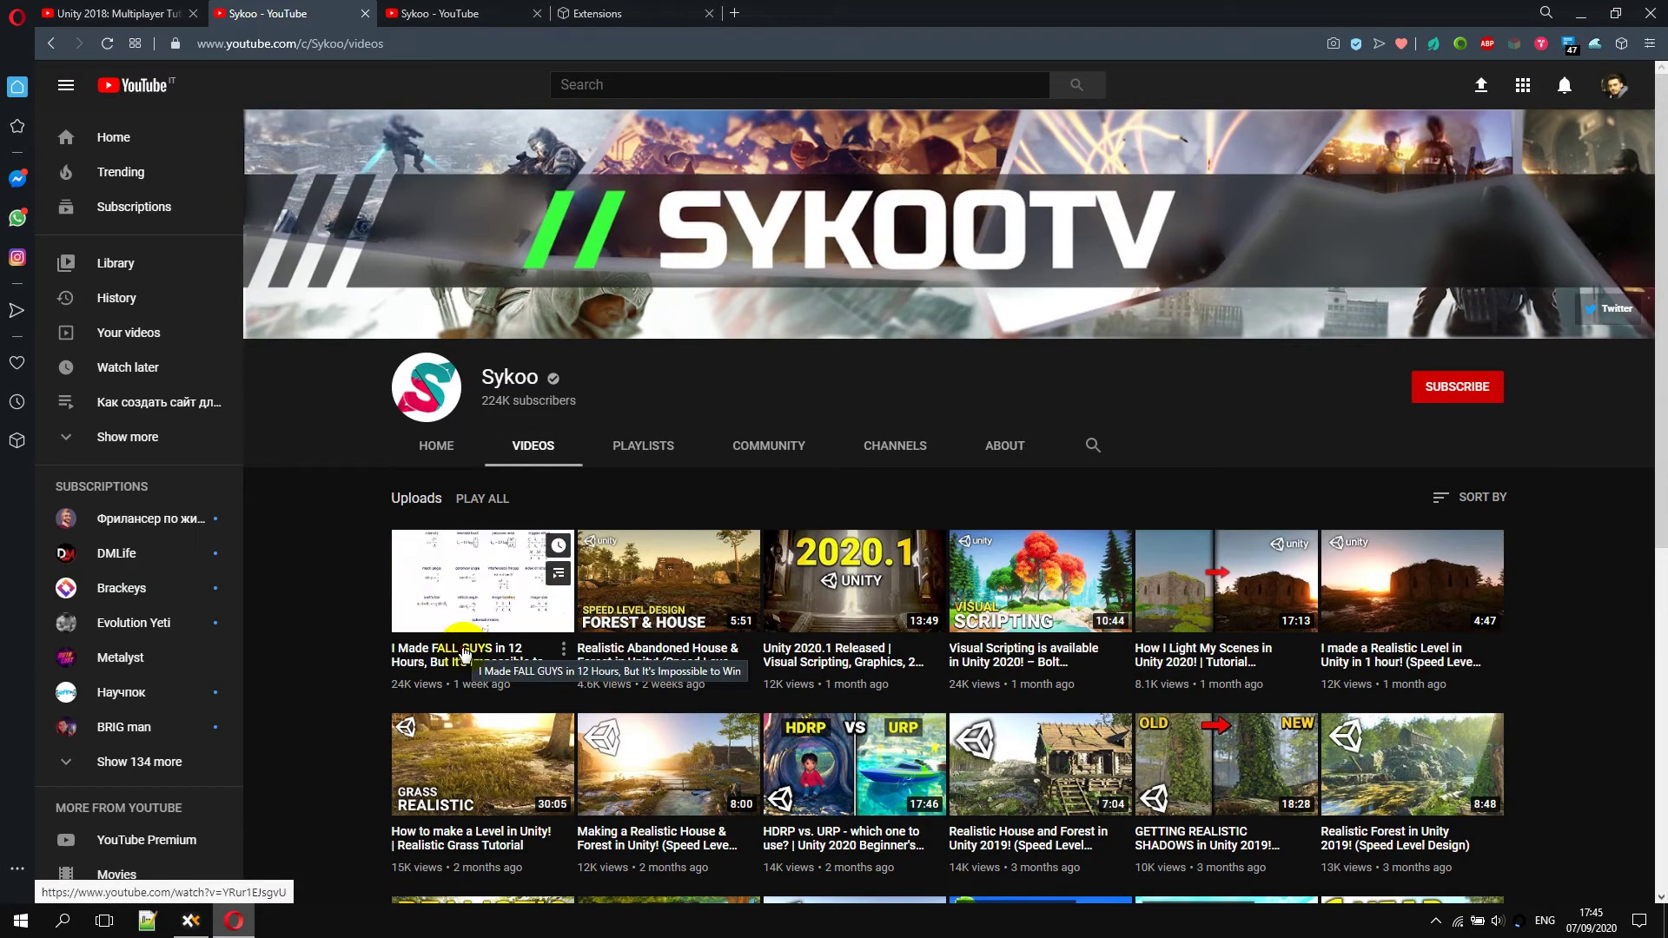
Hide the FALL GUYS and Visual Scripting in Unity 2020 videos using the right-click Hide video option
right_click(465, 599)
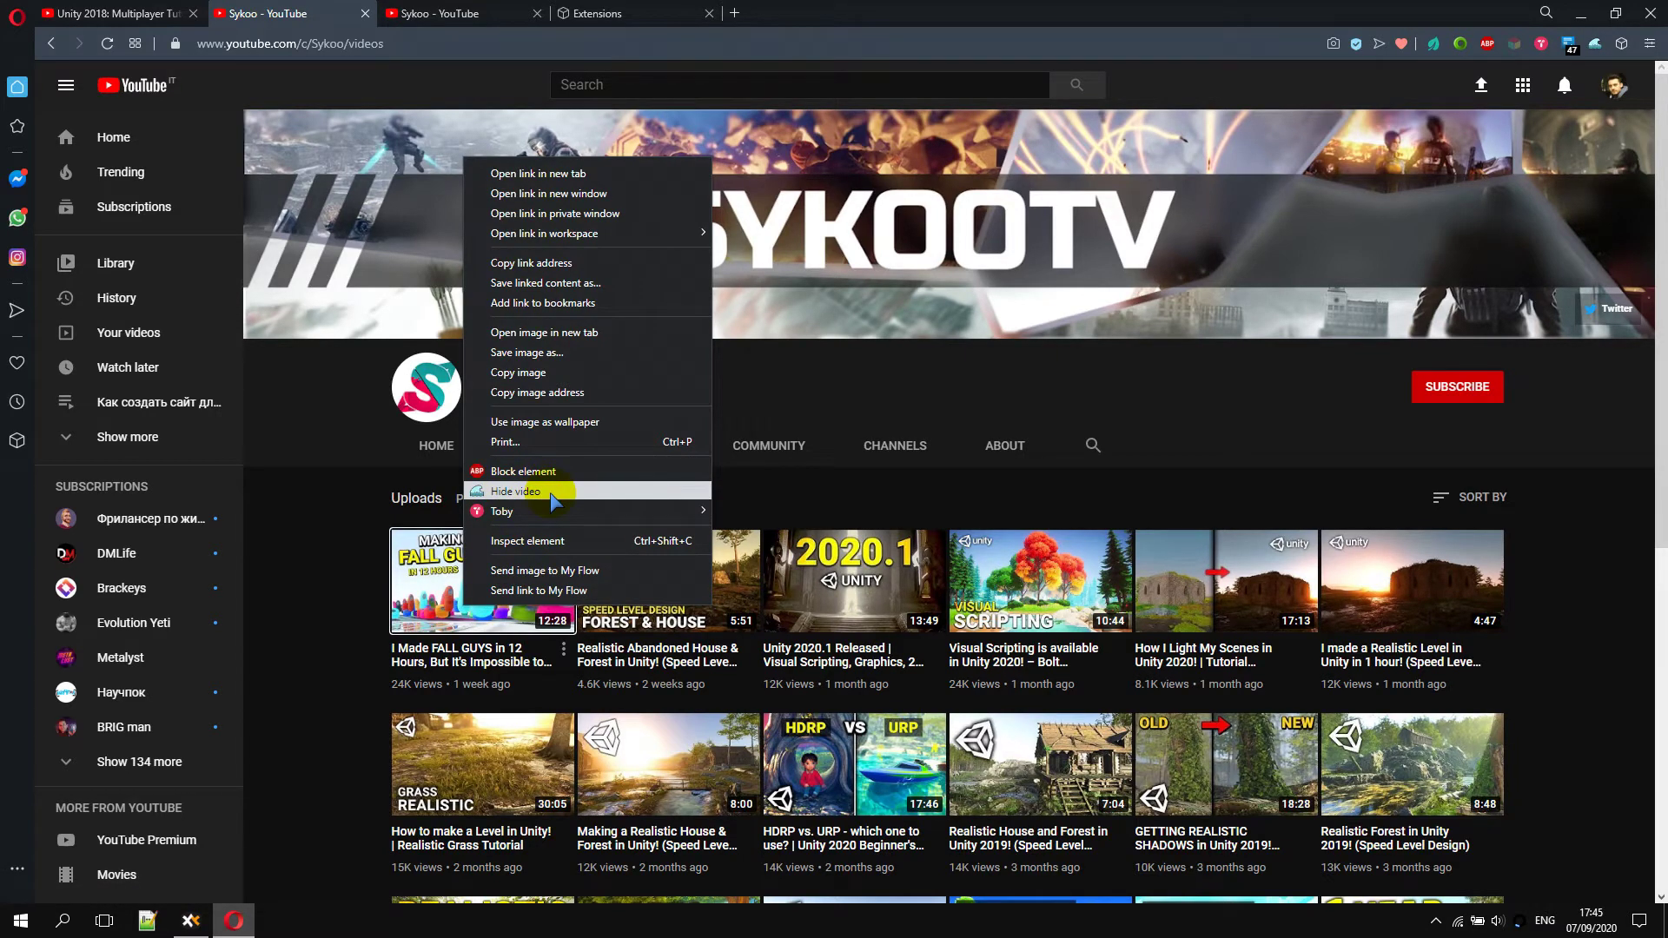
click(535, 492)
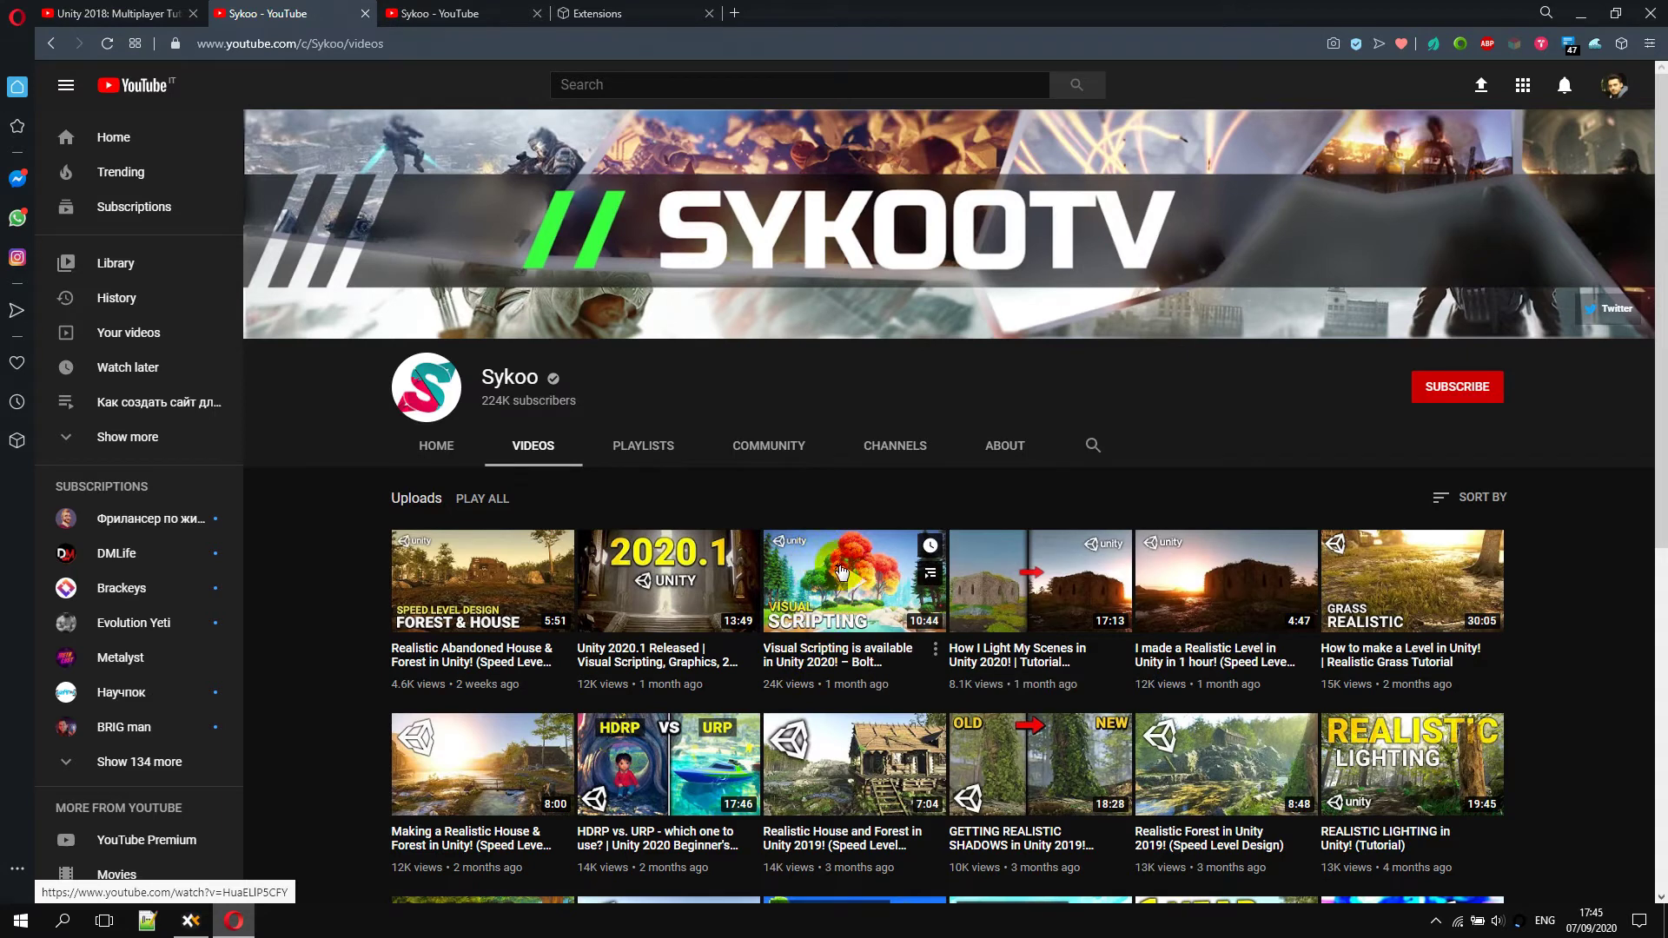
right_click(815, 650)
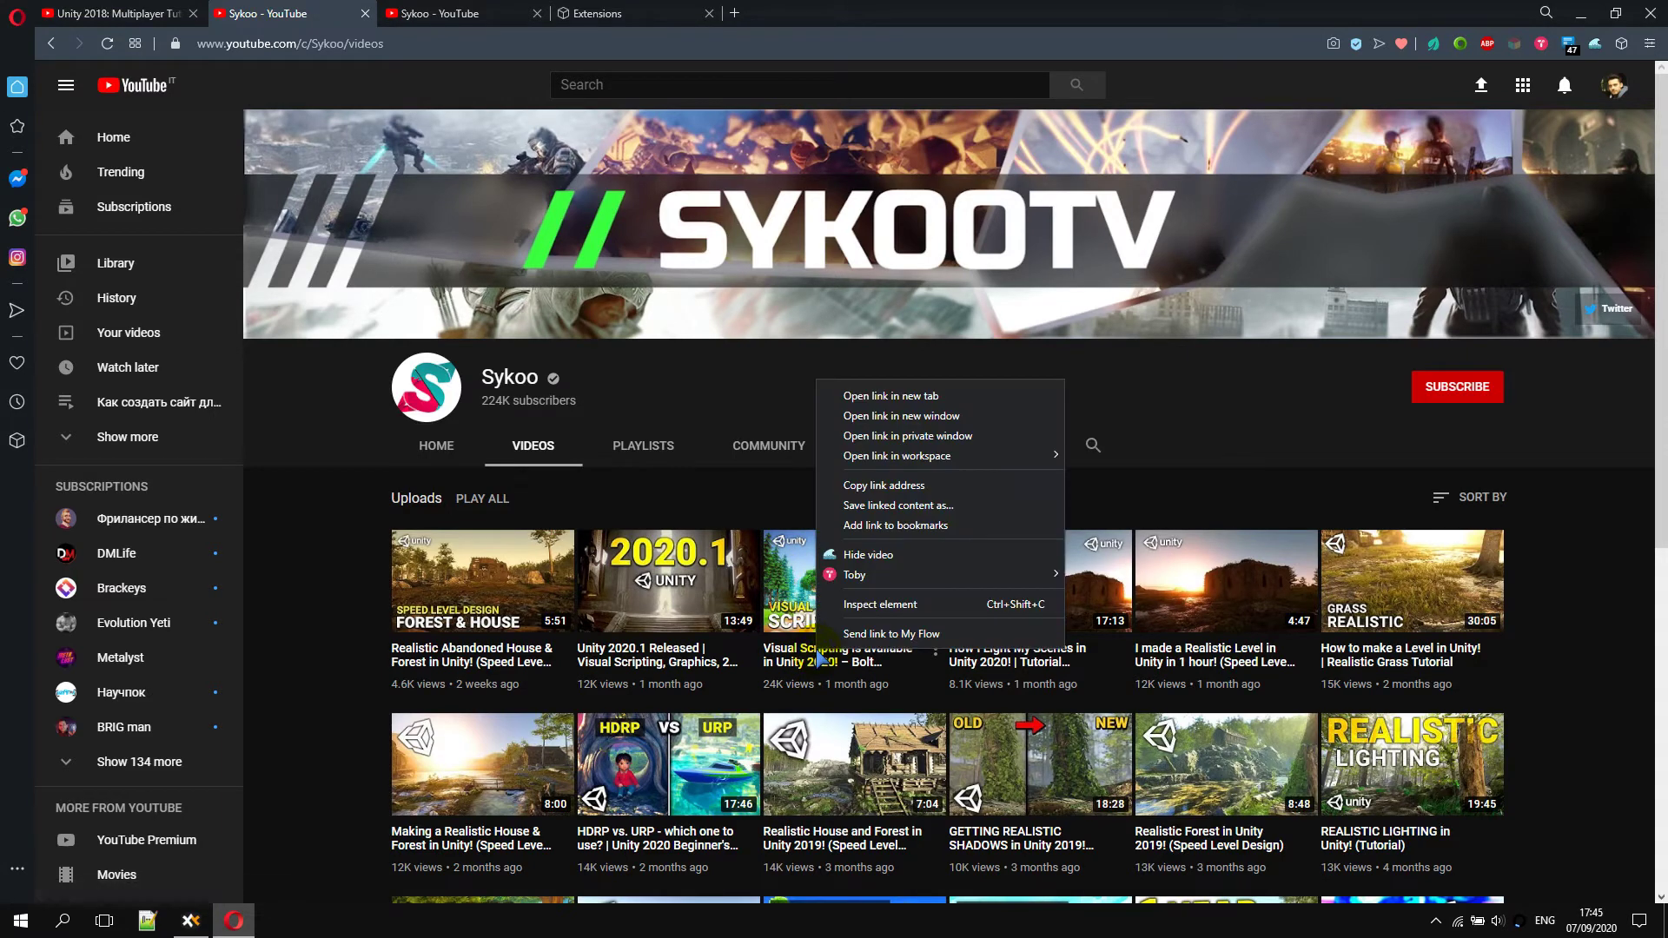
click(900, 563)
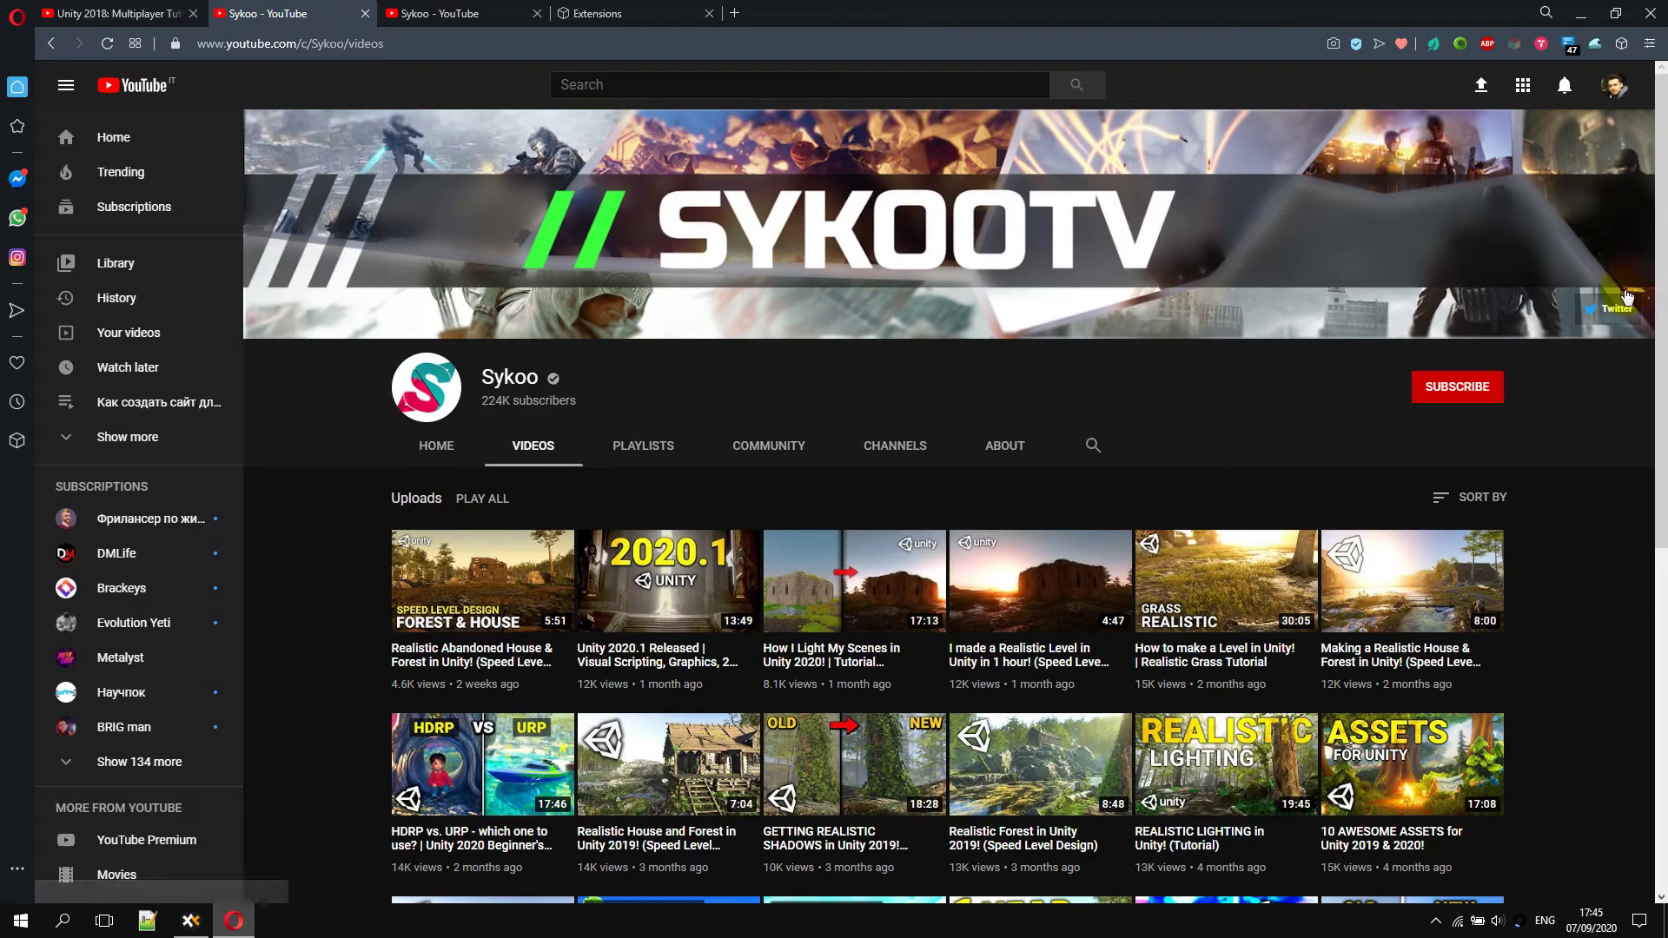
click(1594, 45)
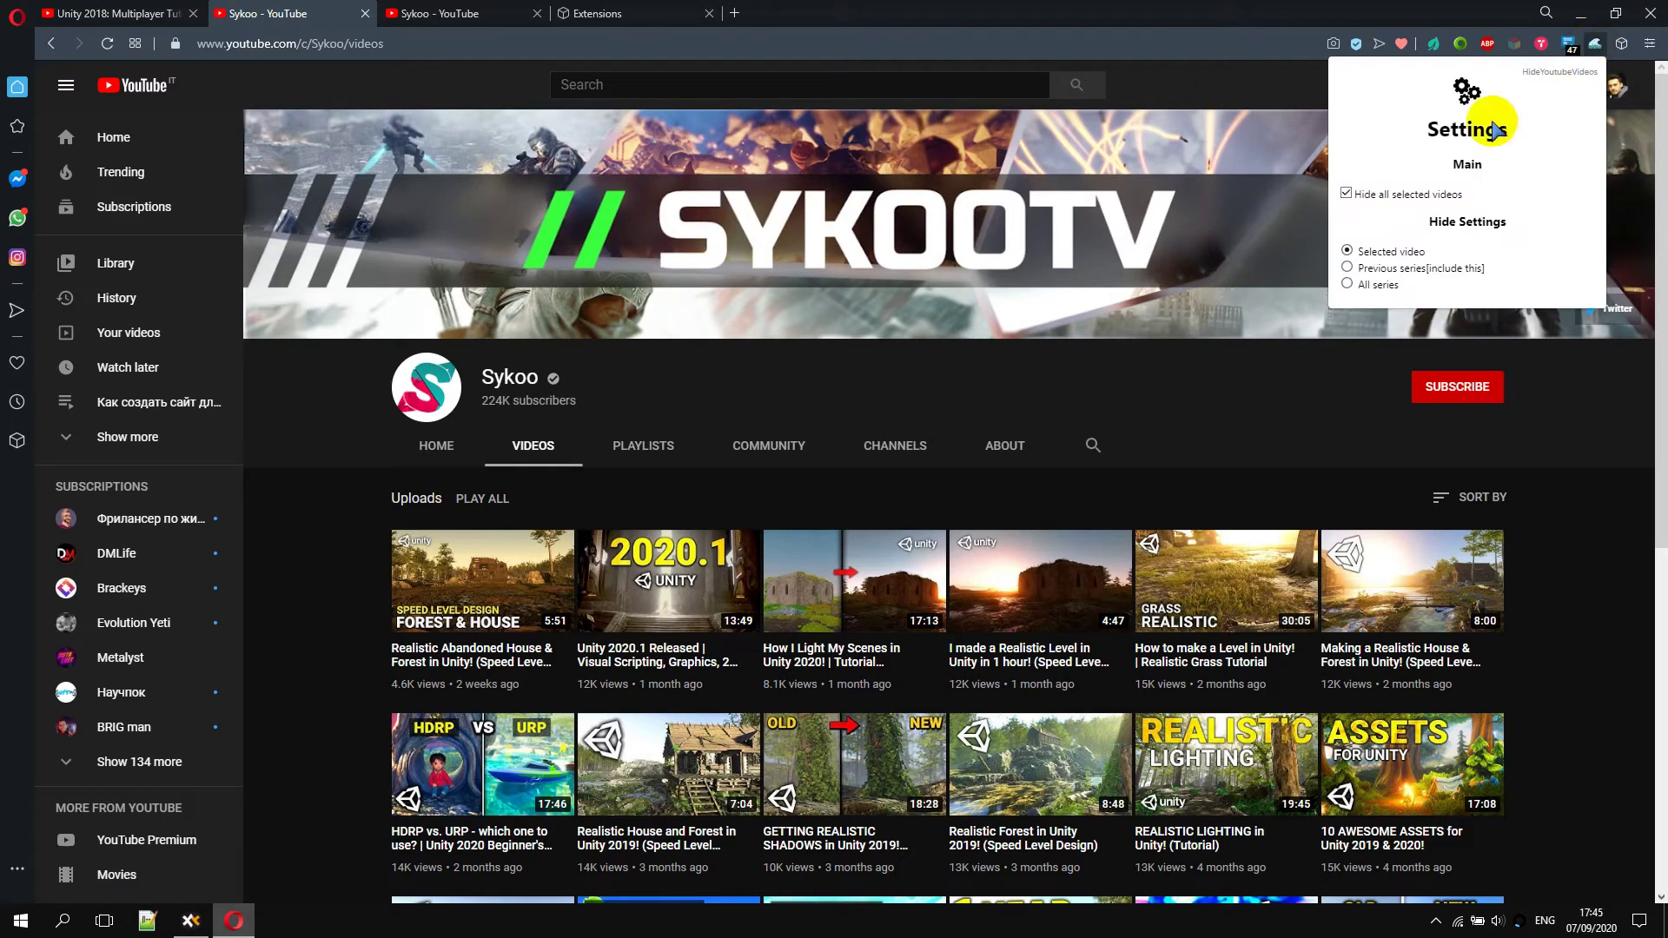
Toggle 'Hide all selected videos' off and back on, then close the settings
click(1346, 193)
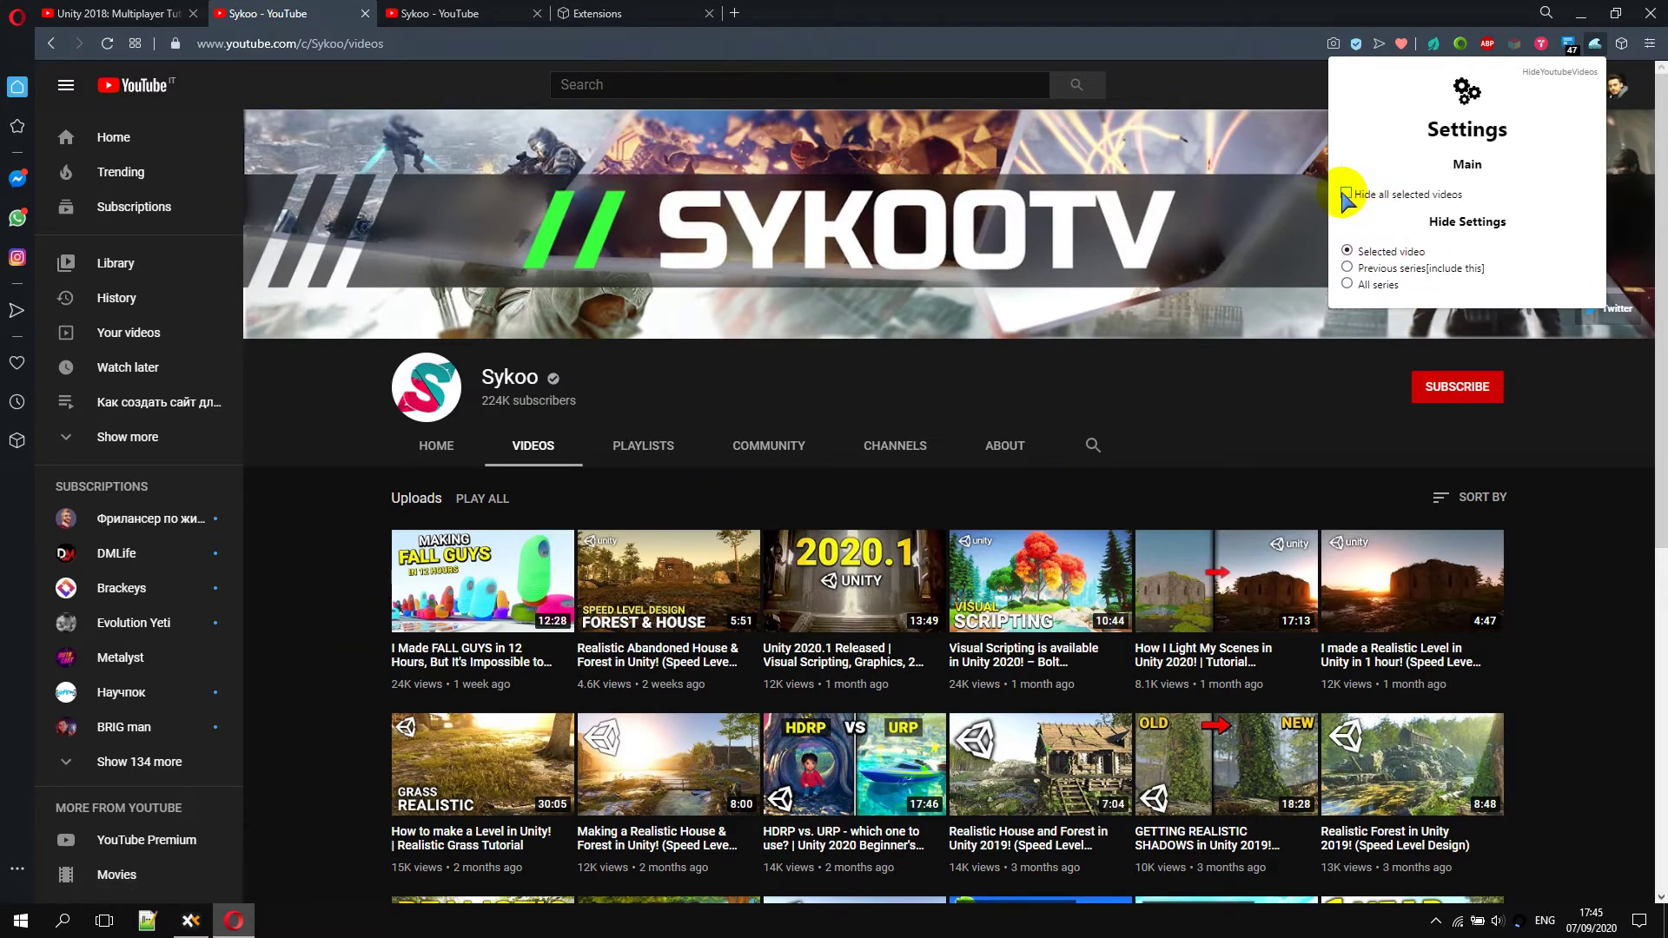
click(1344, 193)
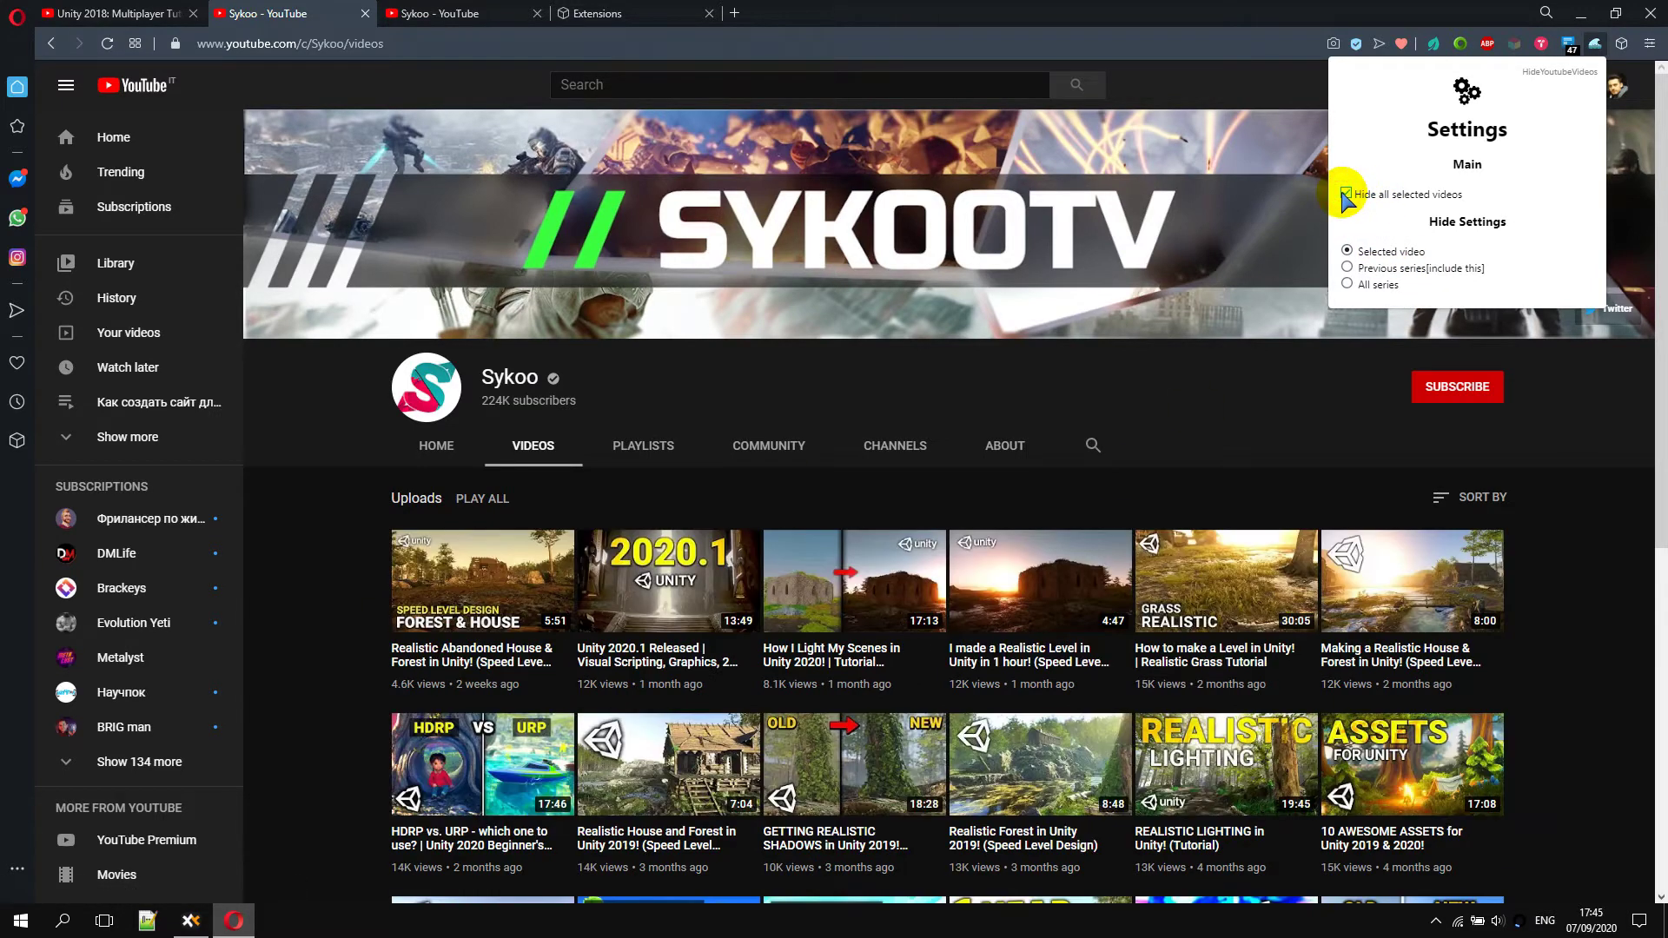
click(1610, 545)
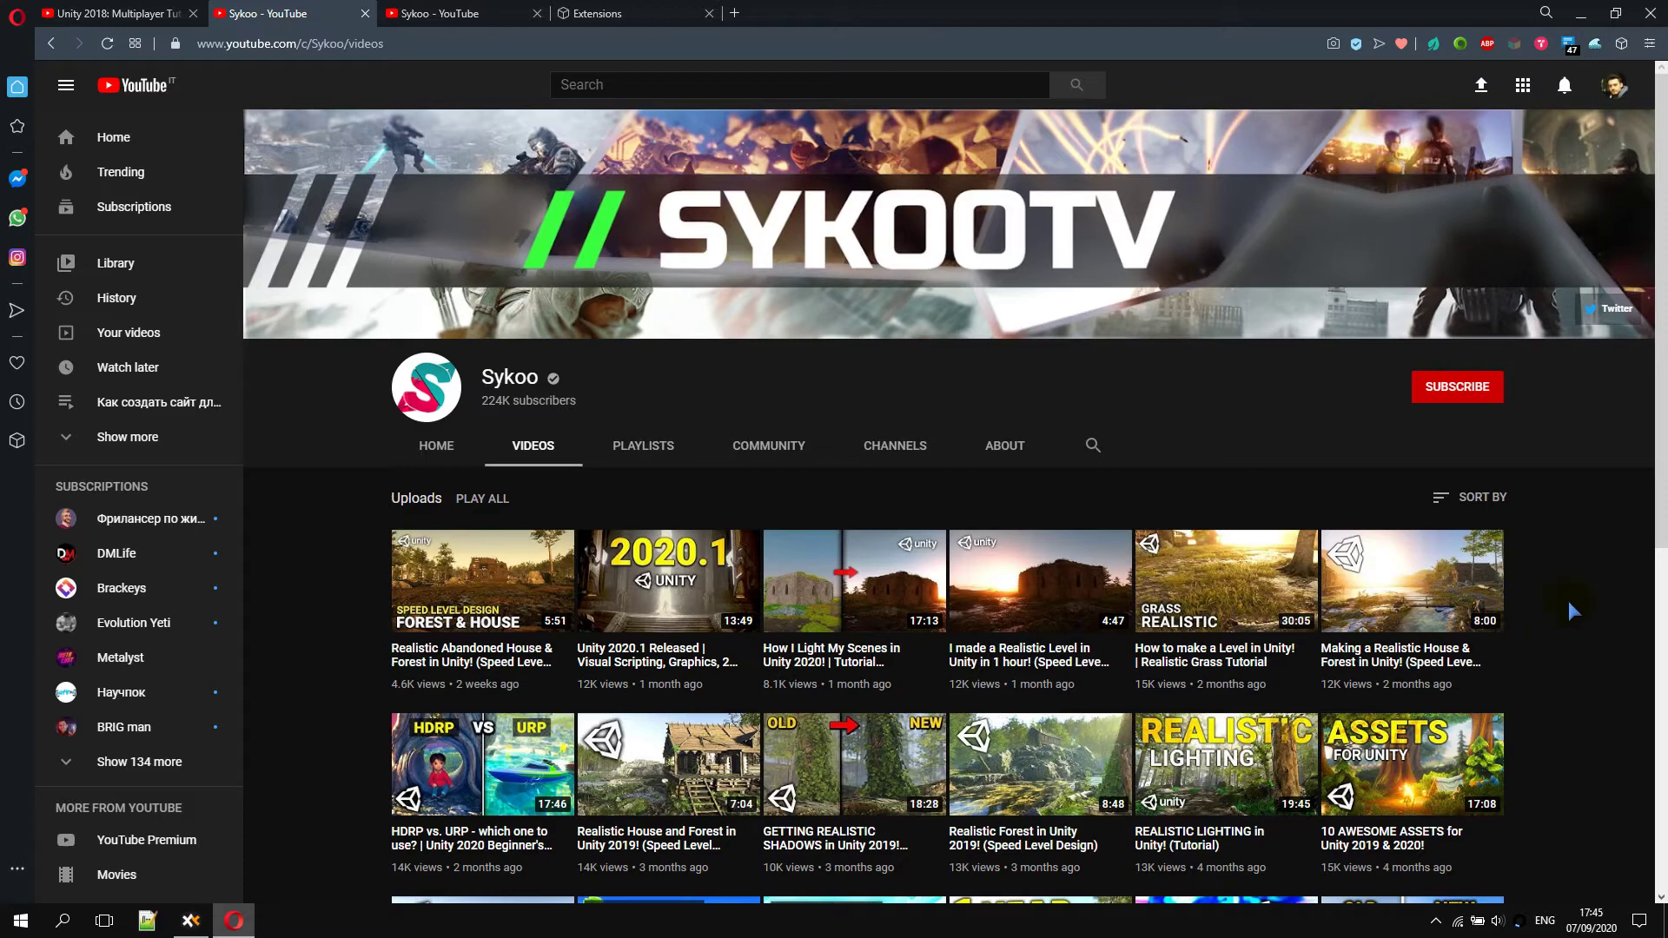
Point out the 'Previous series [include this]' option, close settings, and scroll down the uploads grid
click(1597, 42)
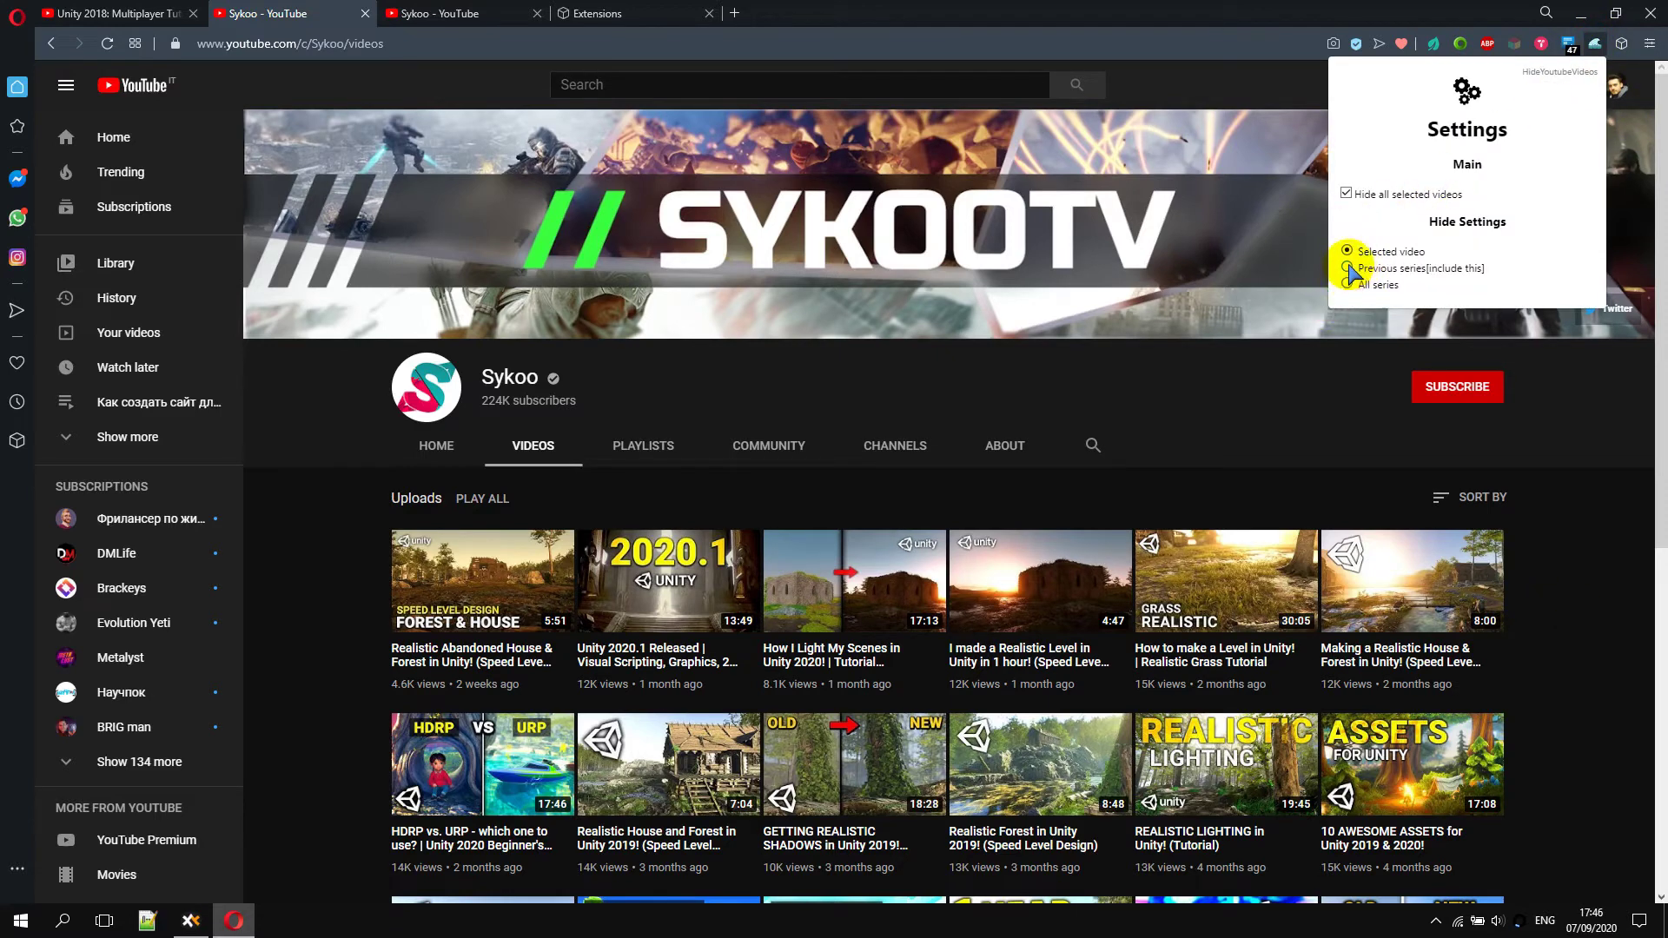
drag(1357, 268, 1488, 268)
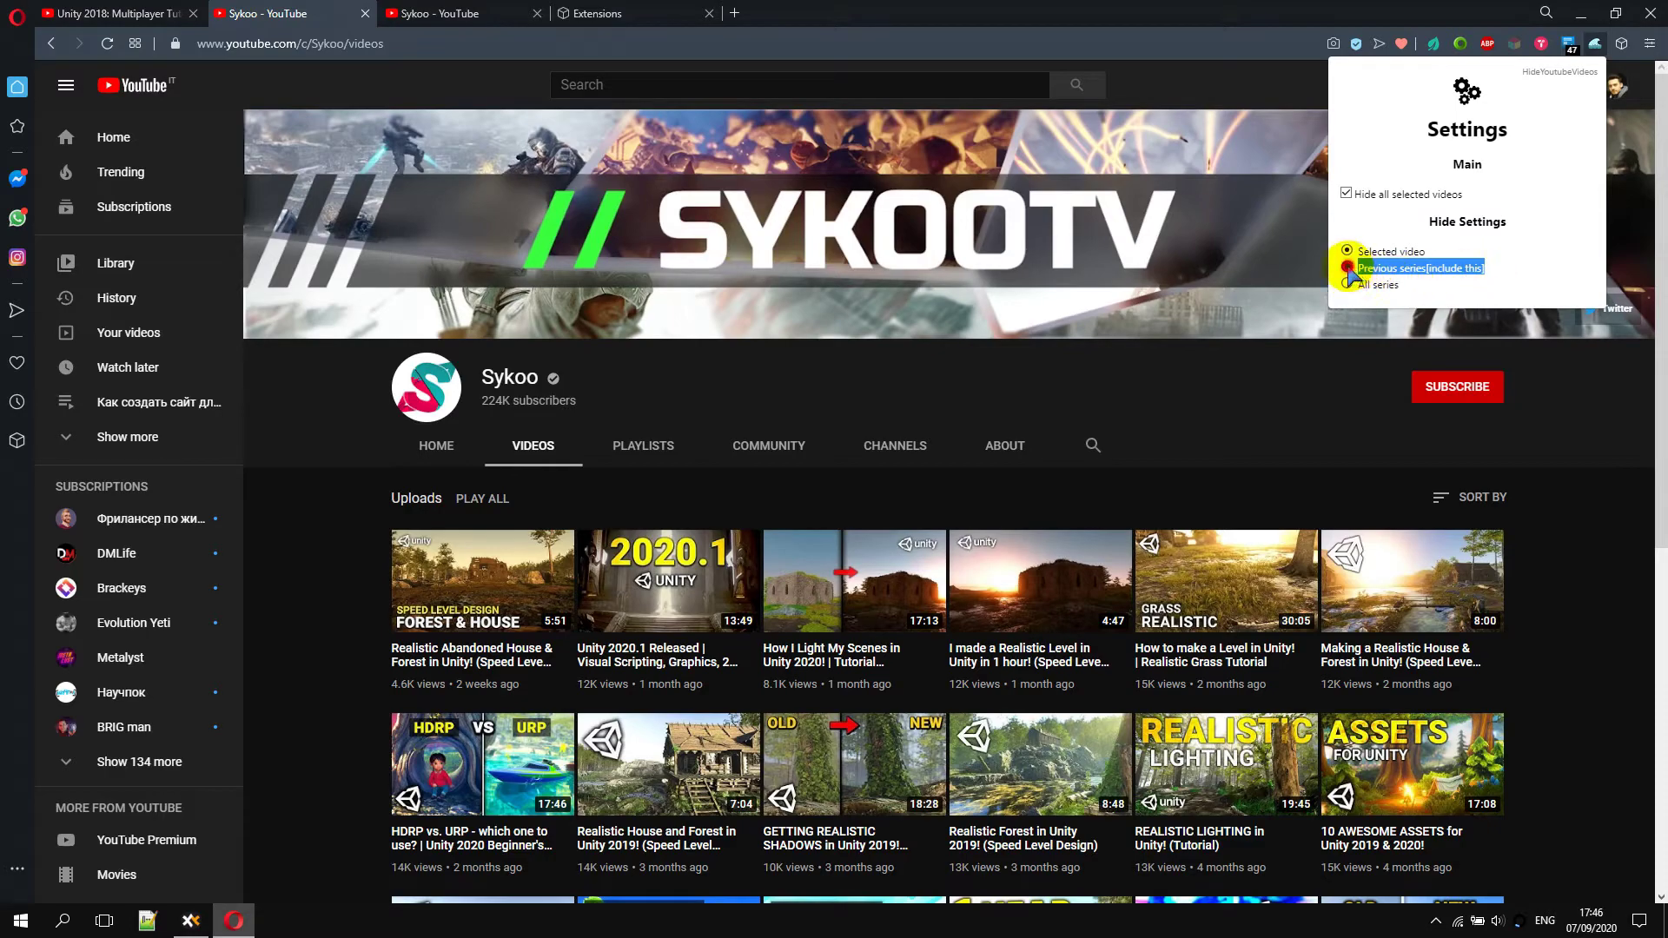
click(1595, 585)
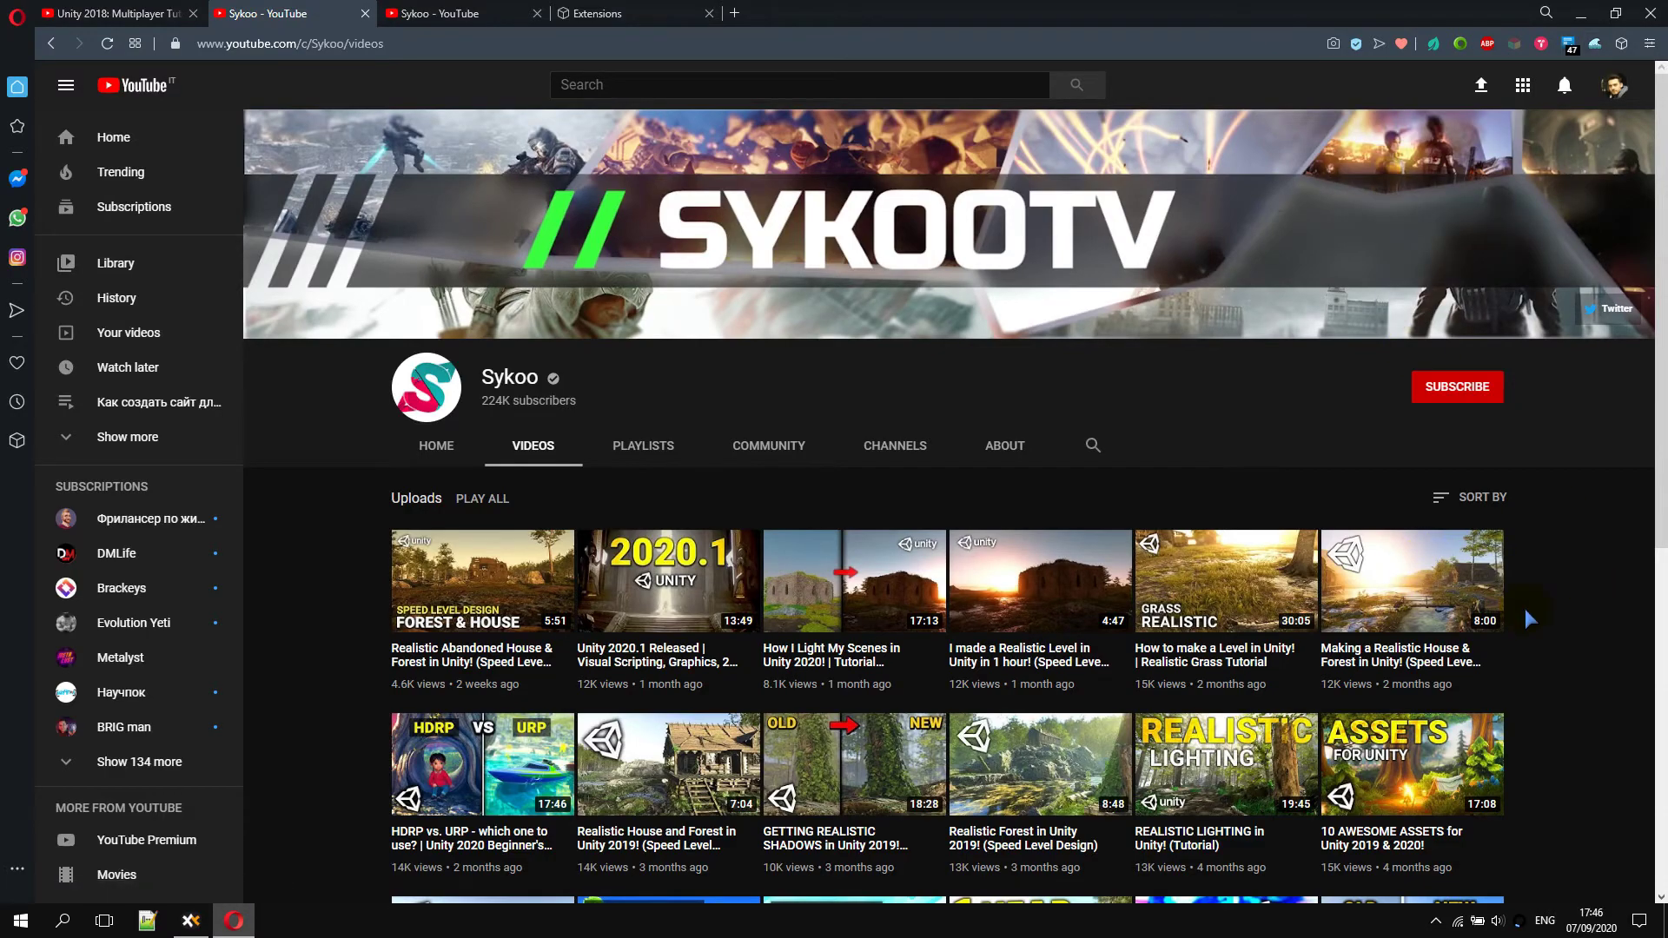
scroll(1532, 599, down, 15)
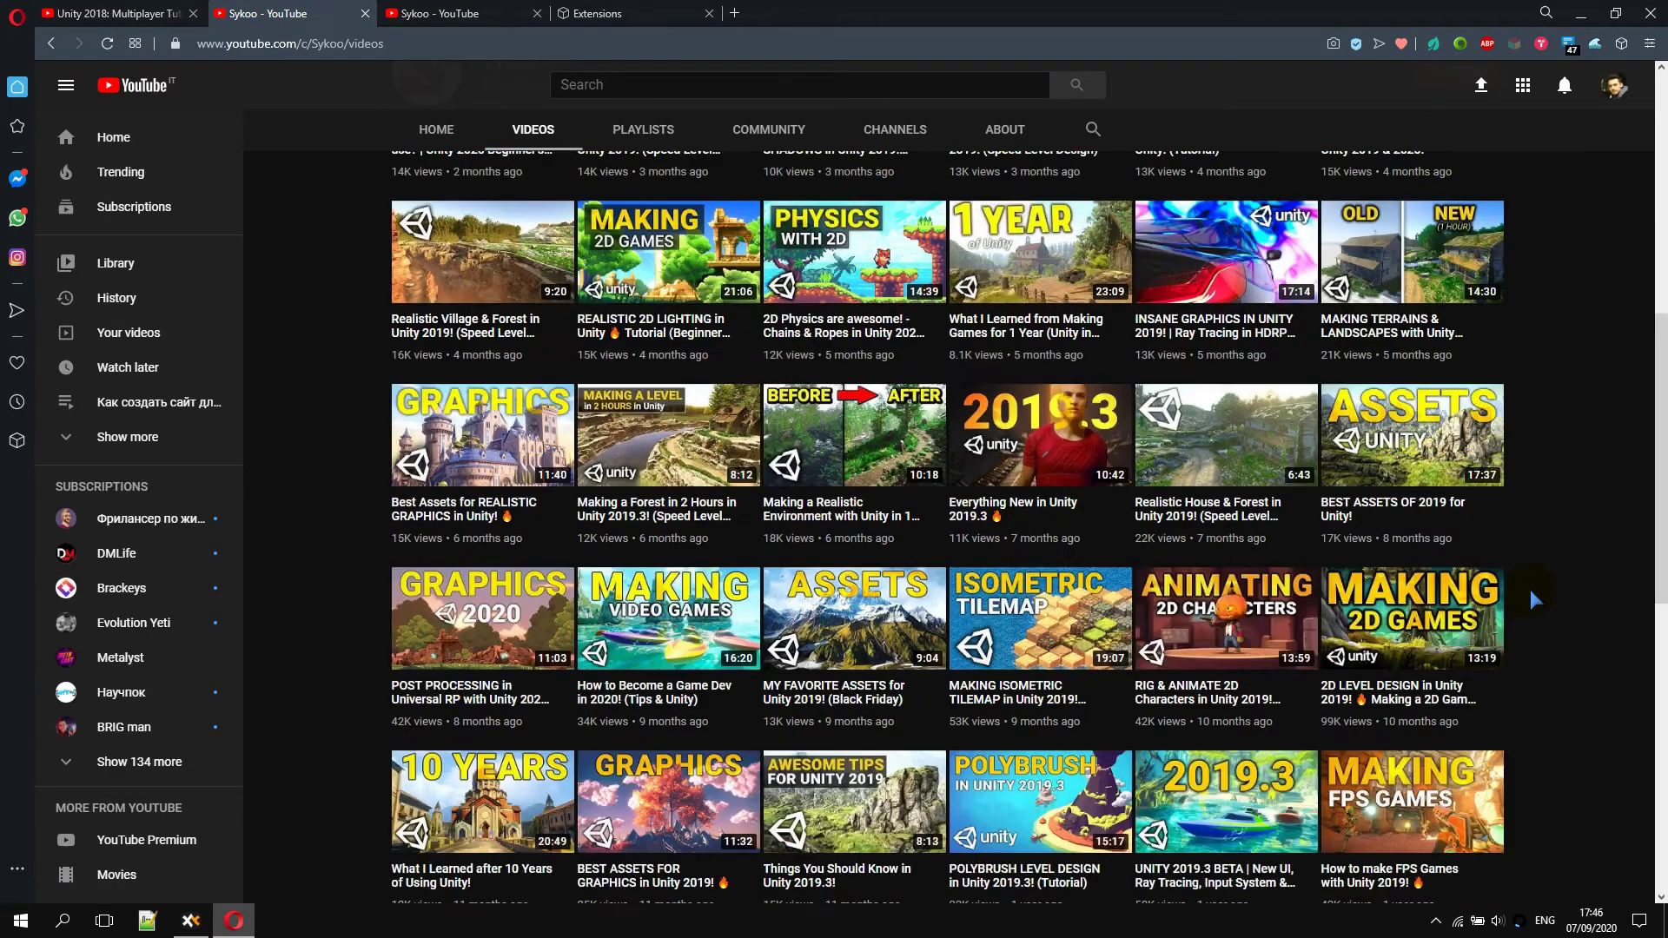
scroll(1530, 591, down, 15)
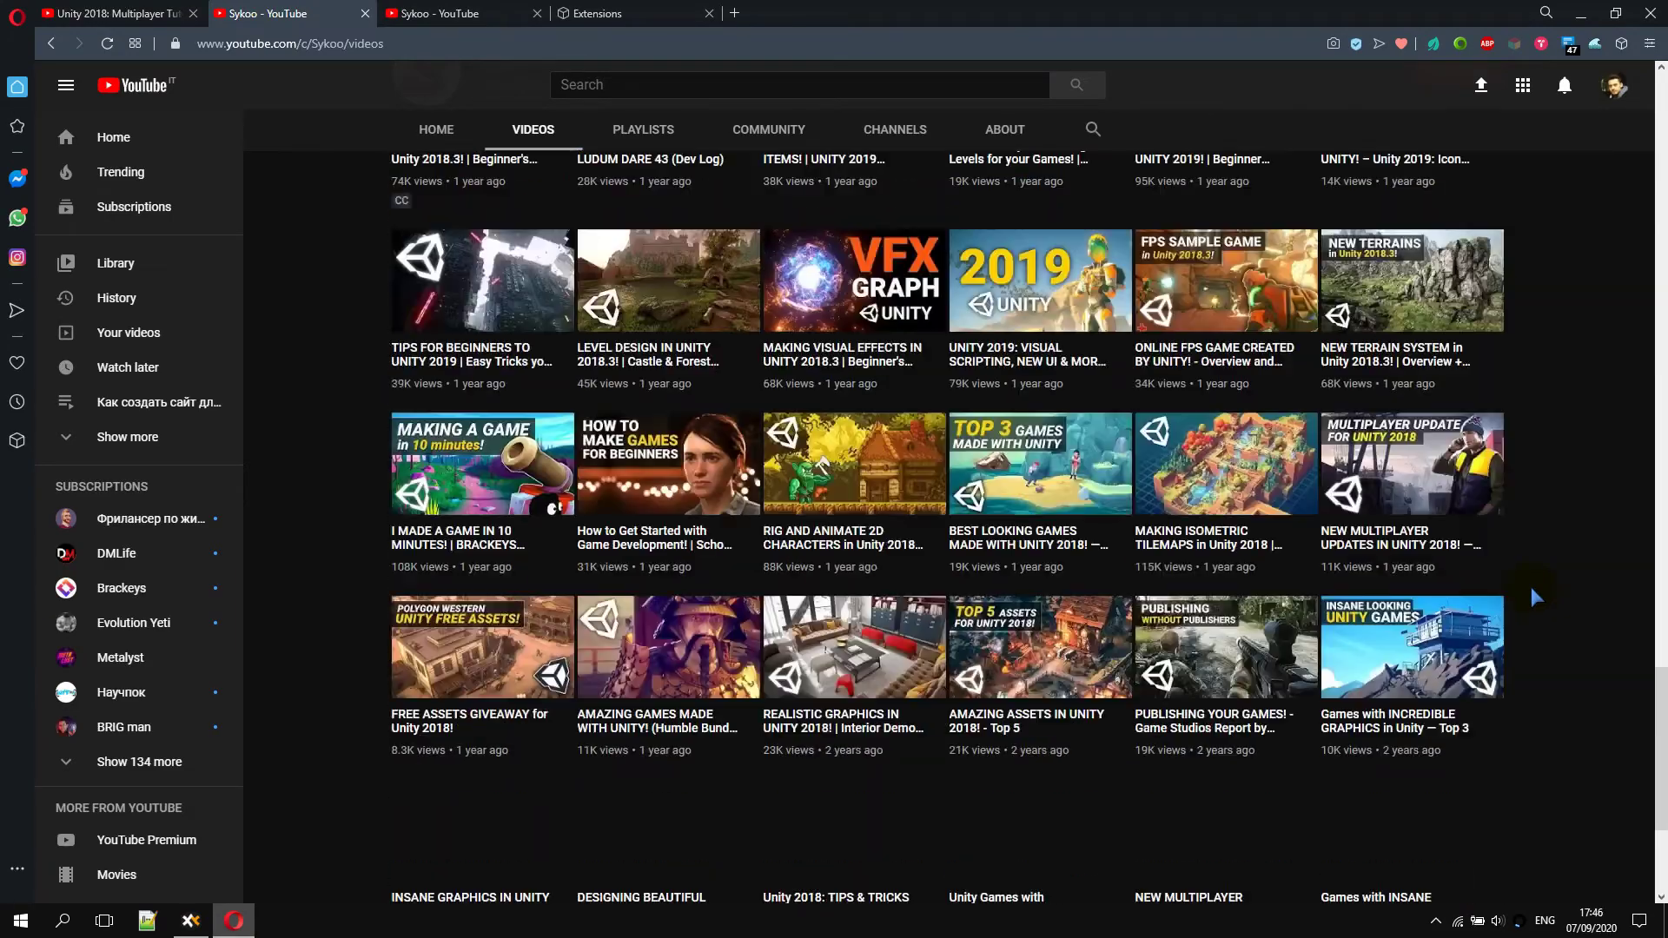
Select 'Unity 2018: Multiplayer Tutorial' in the first tab's video title, then return to Sykoo's Videos tab
click(113, 13)
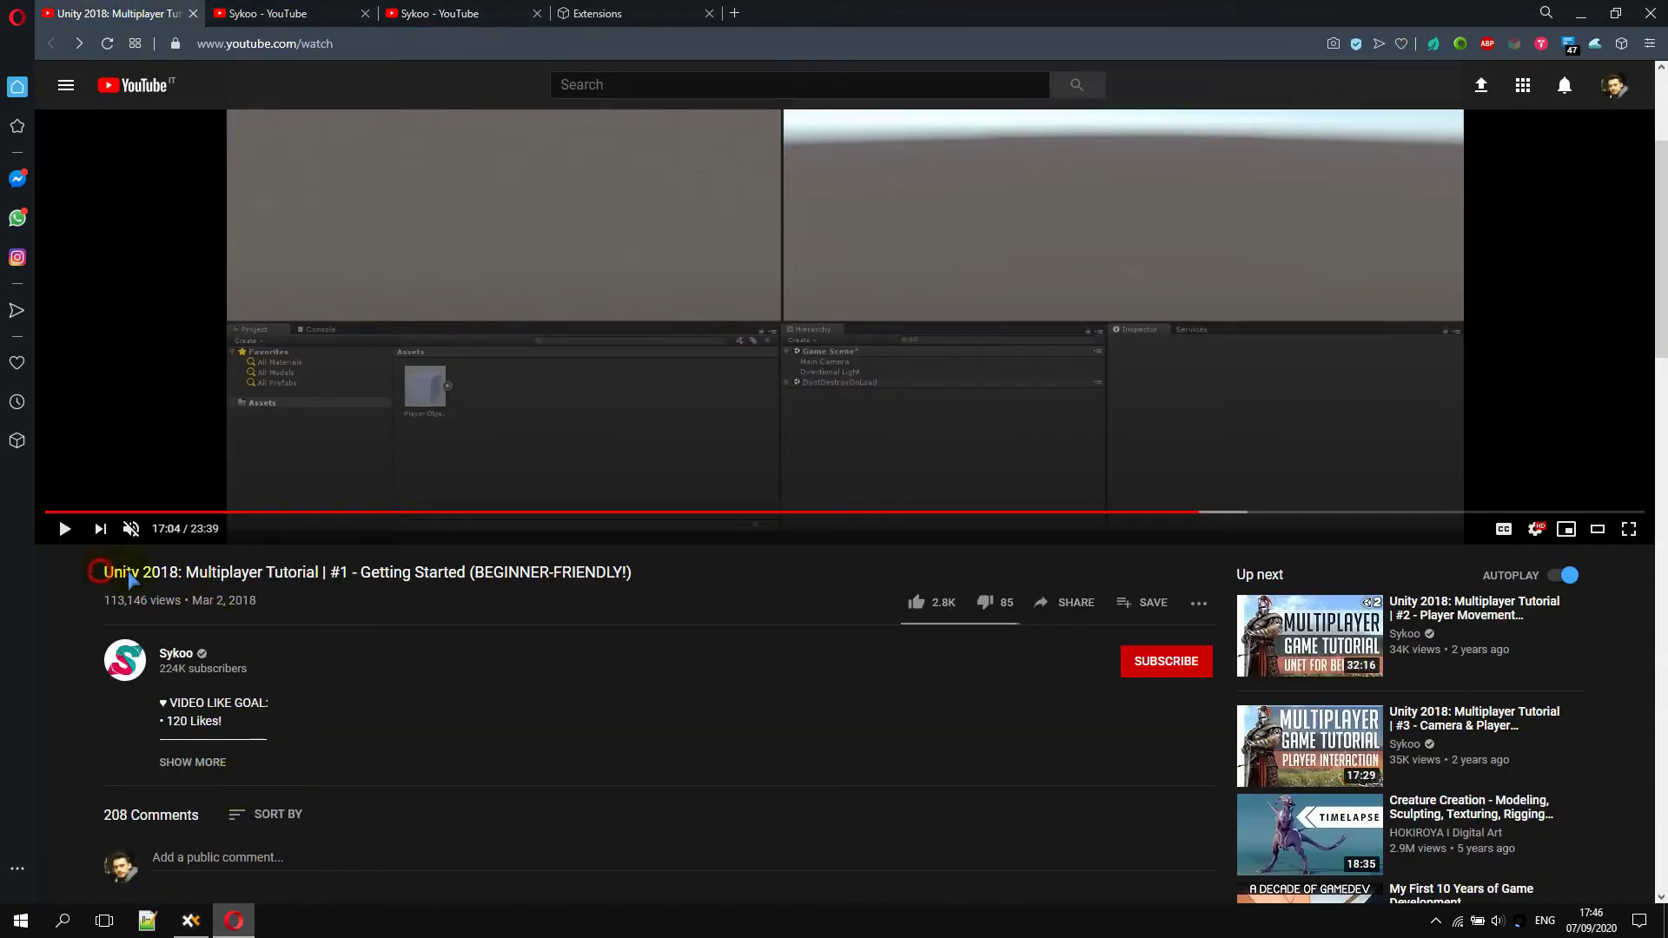
drag(129, 571, 261, 573)
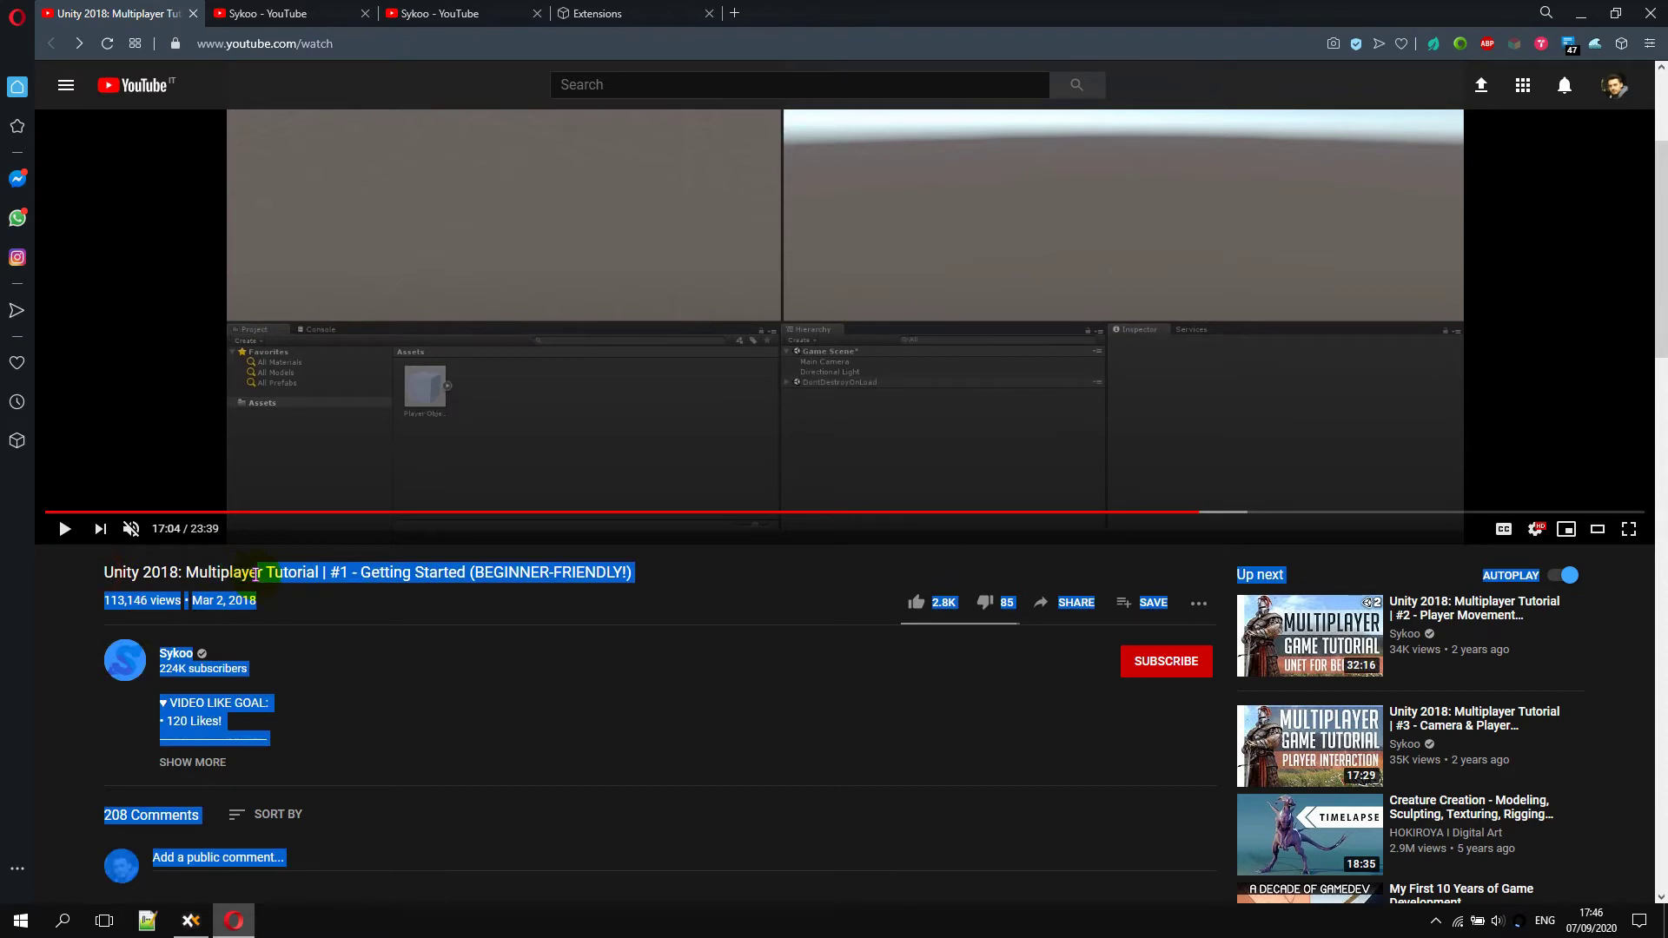
click(344, 573)
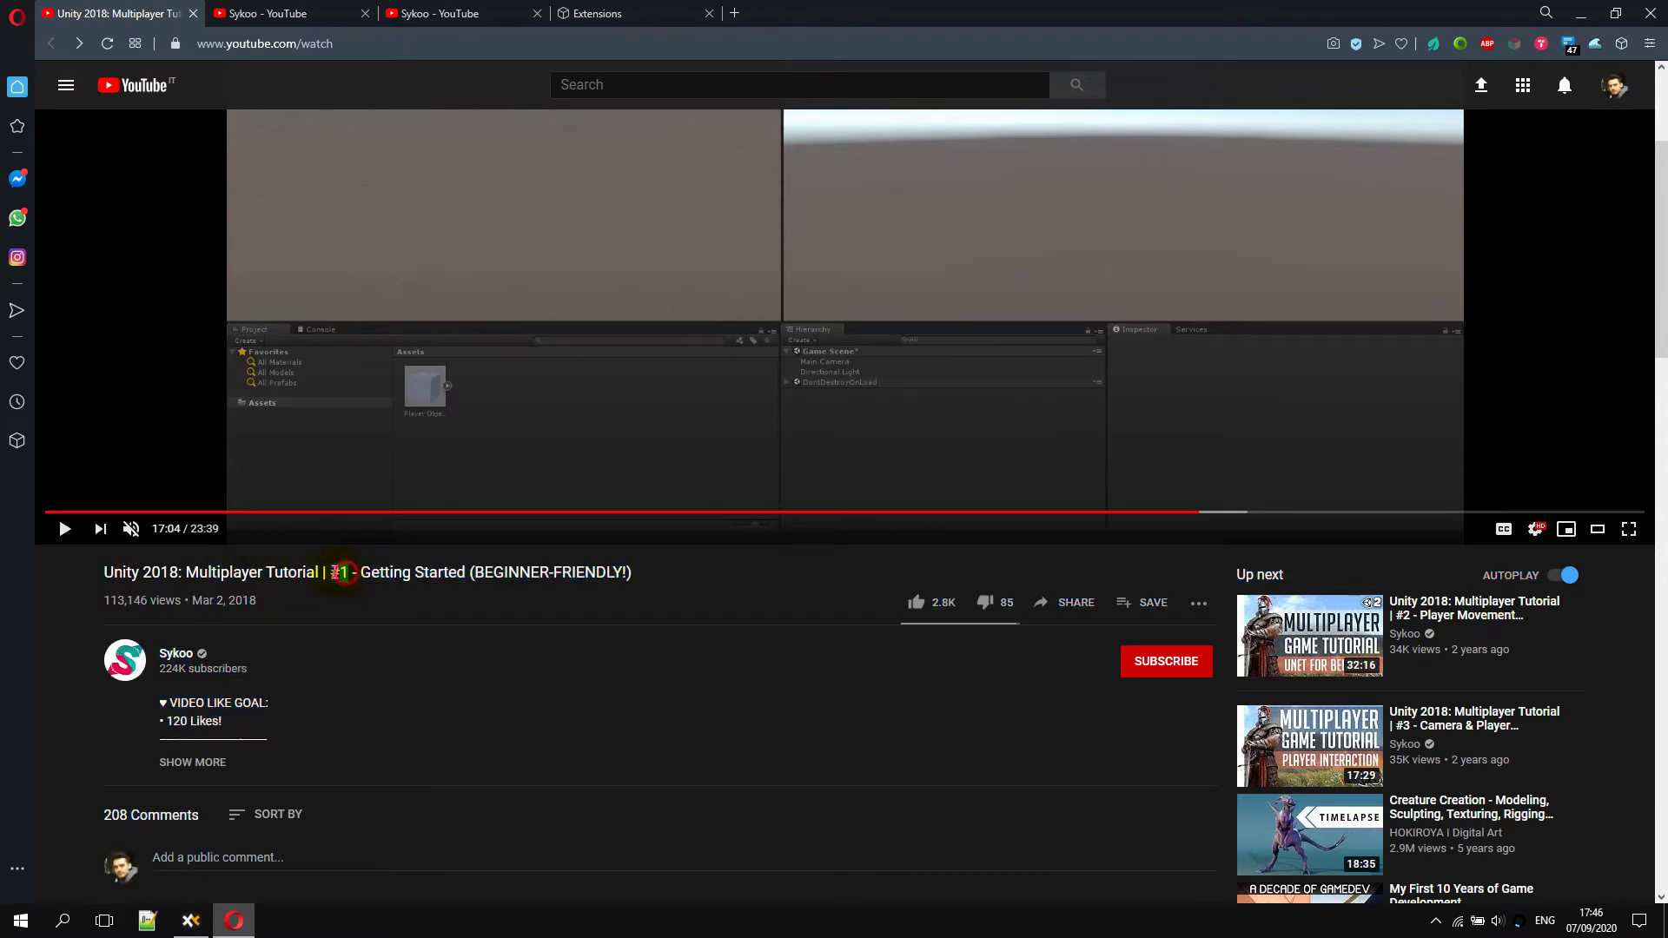
double_click(337, 573)
click(337, 576)
click(120, 571)
drag(157, 571, 306, 580)
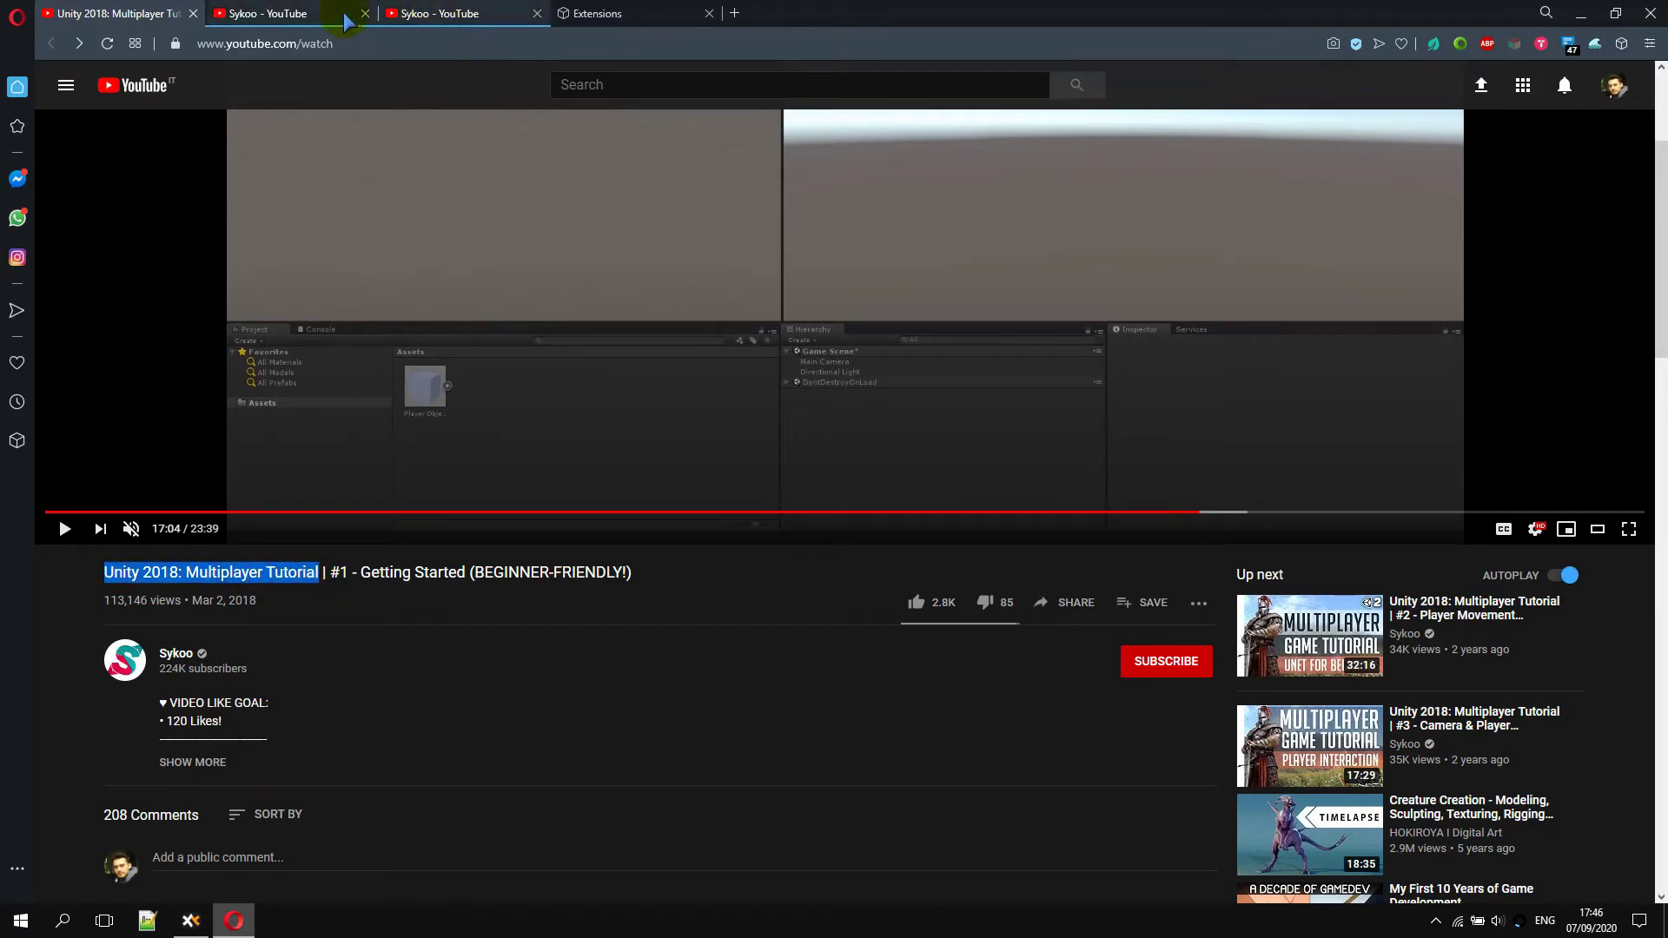
click(274, 15)
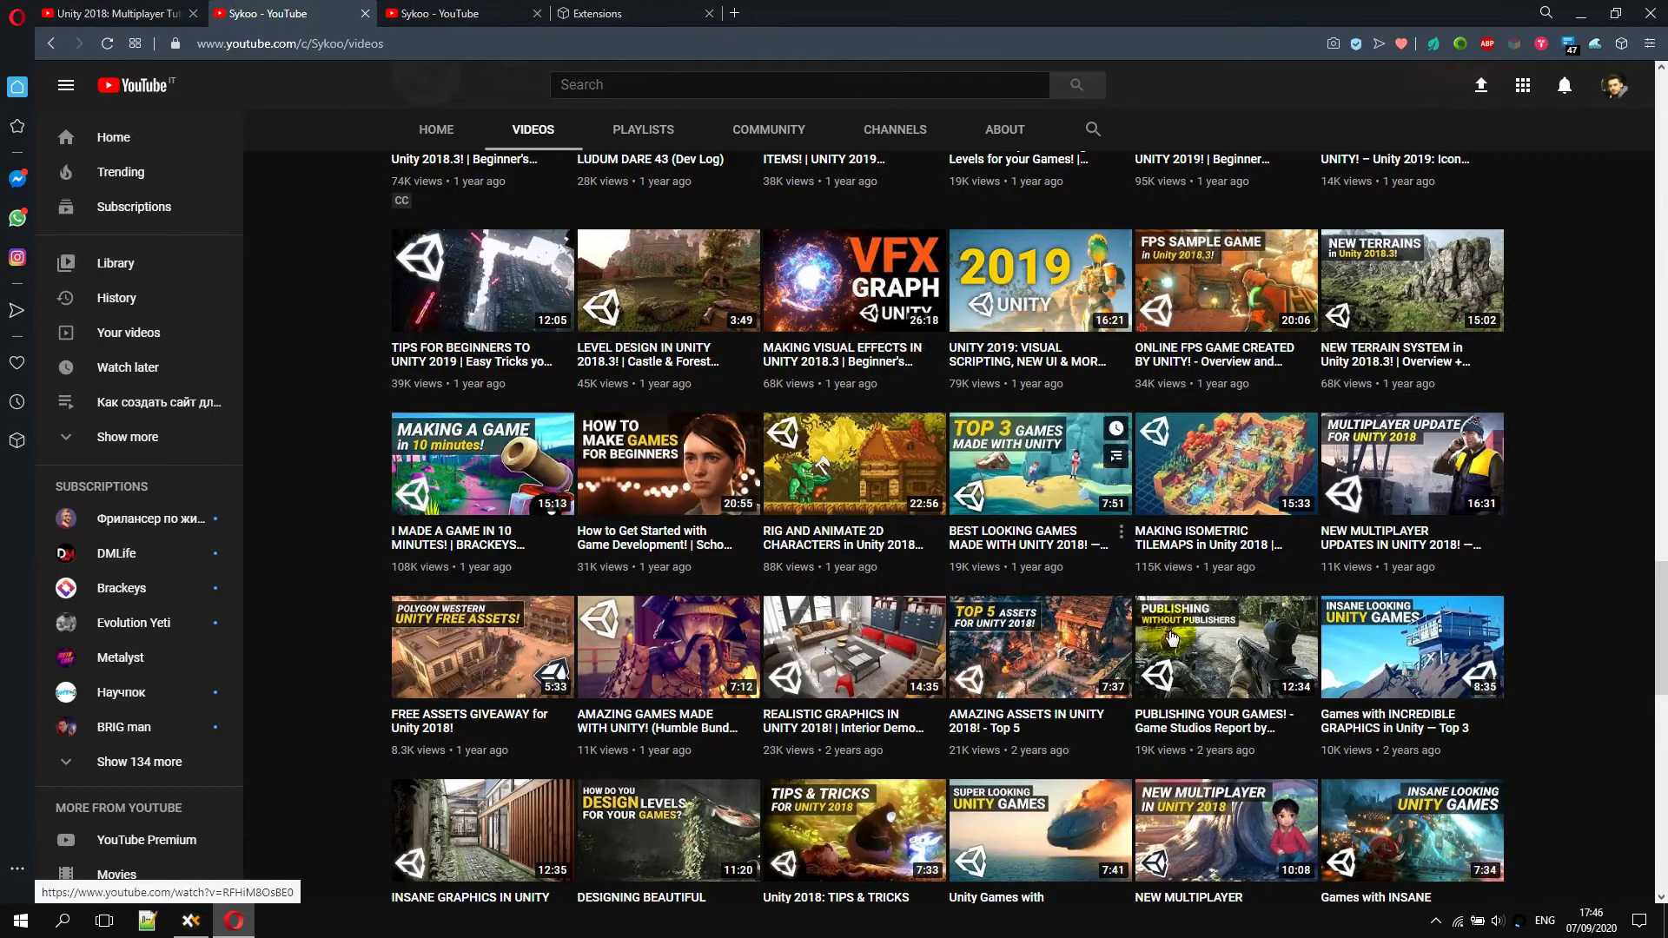
Search Sykoo's uploads page for 'Unity 2018: Multiplayer Tutorial', finding 3 matches
scroll(1129, 664, down, 20)
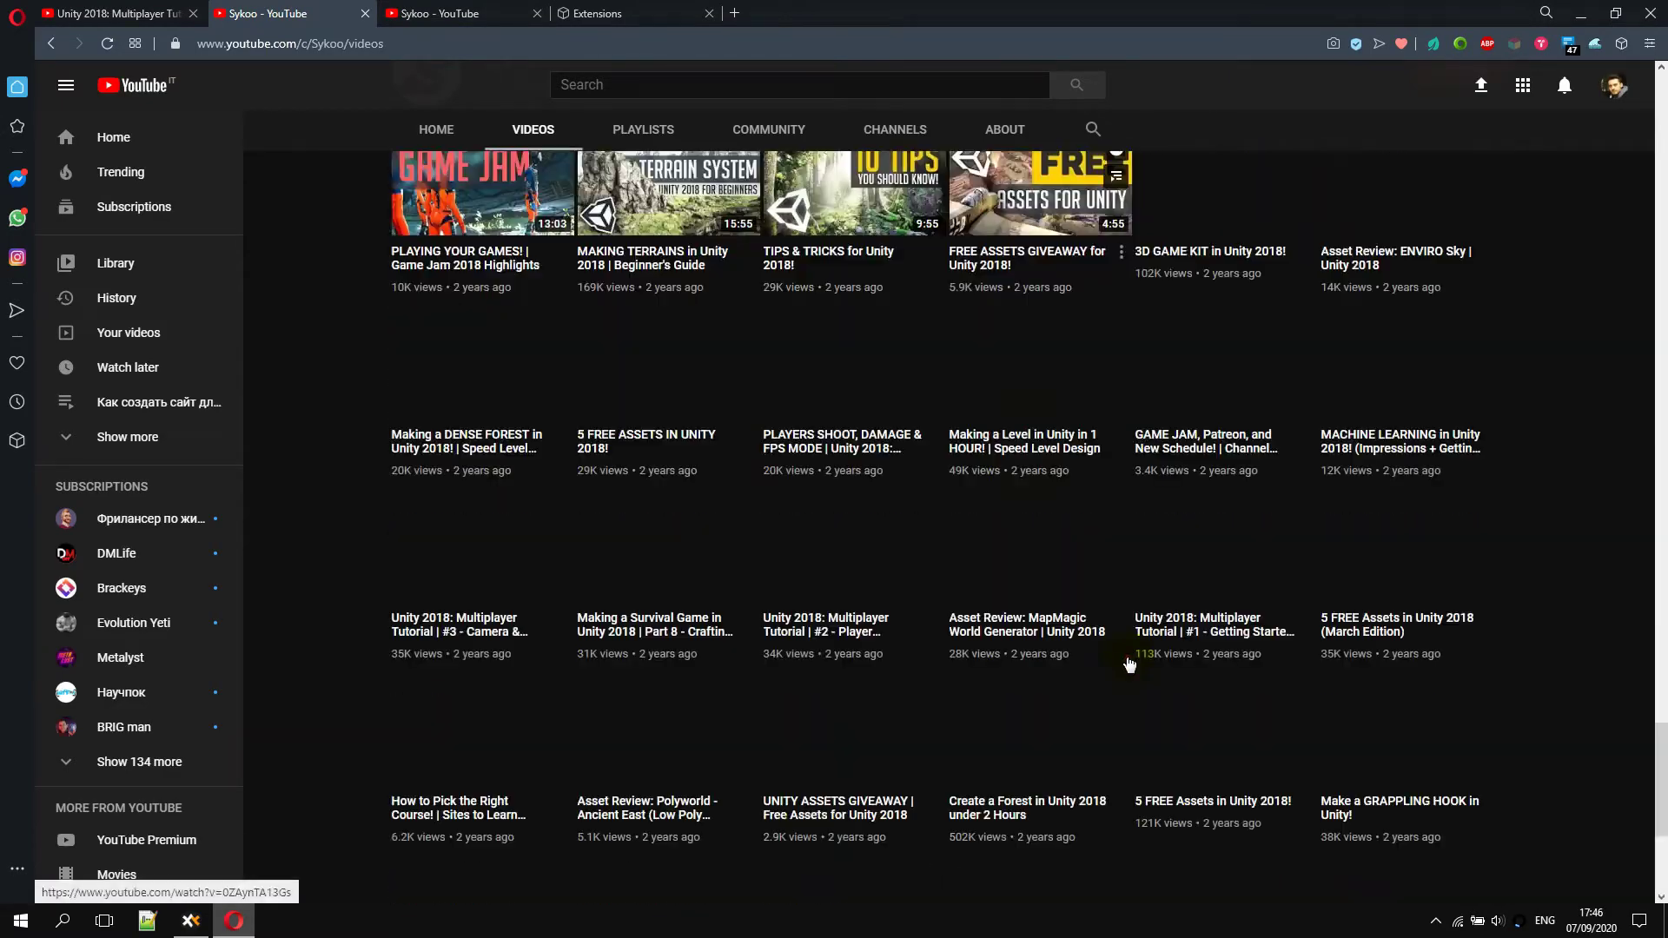
scroll(1128, 664, up, 2)
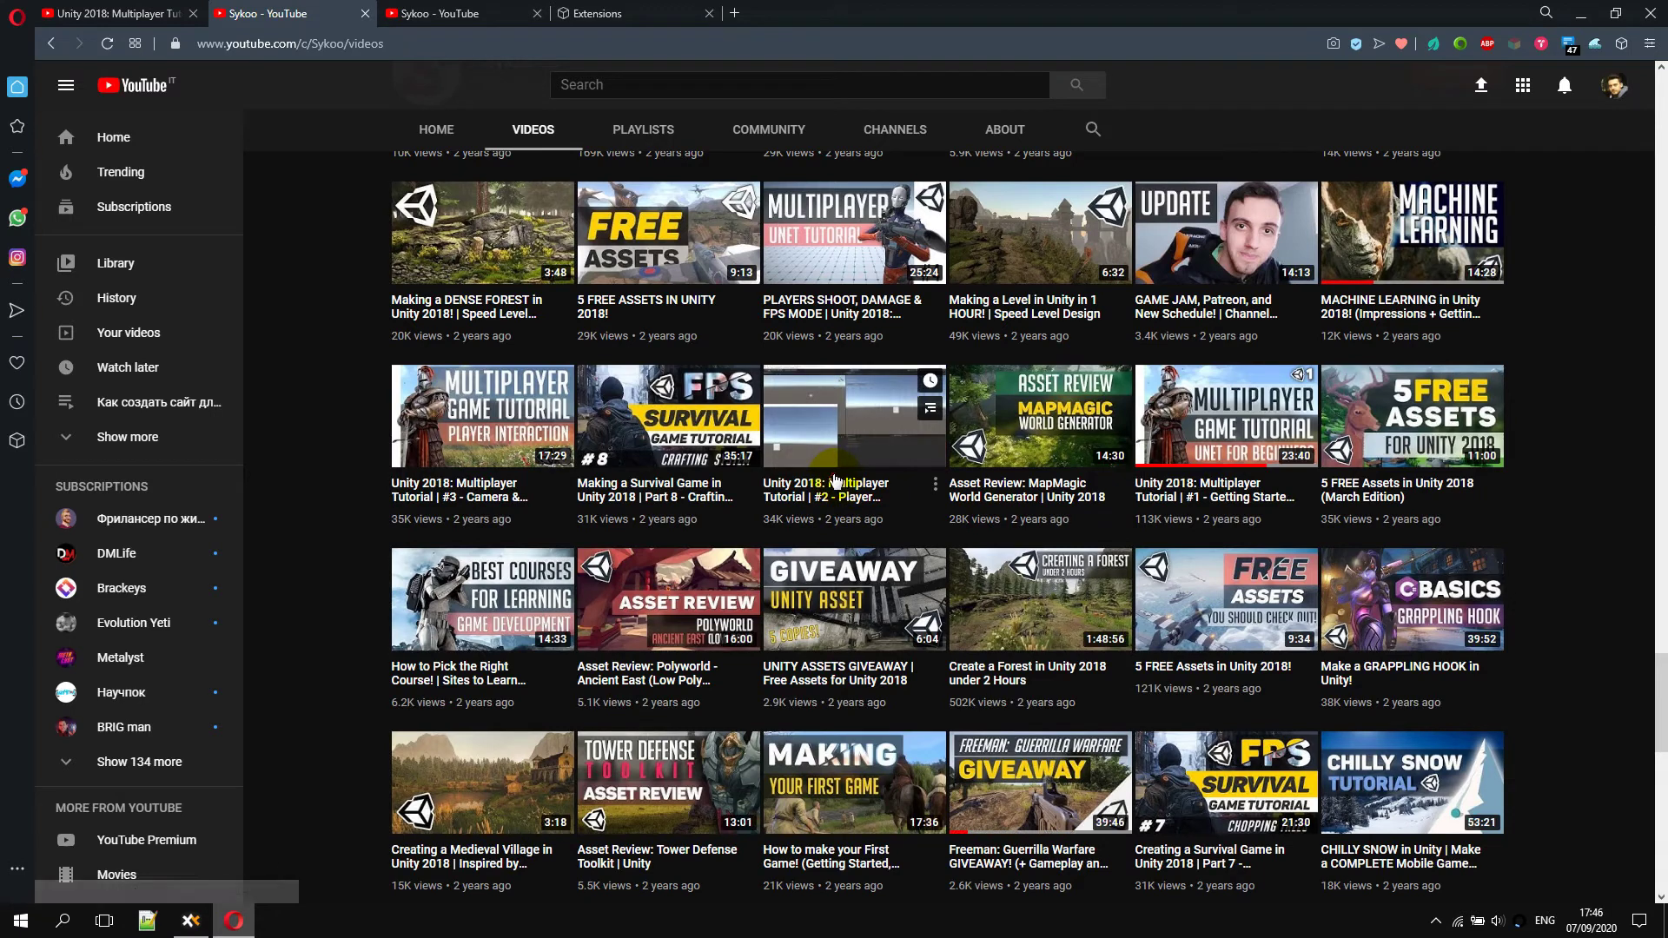
key(ctrl+f)
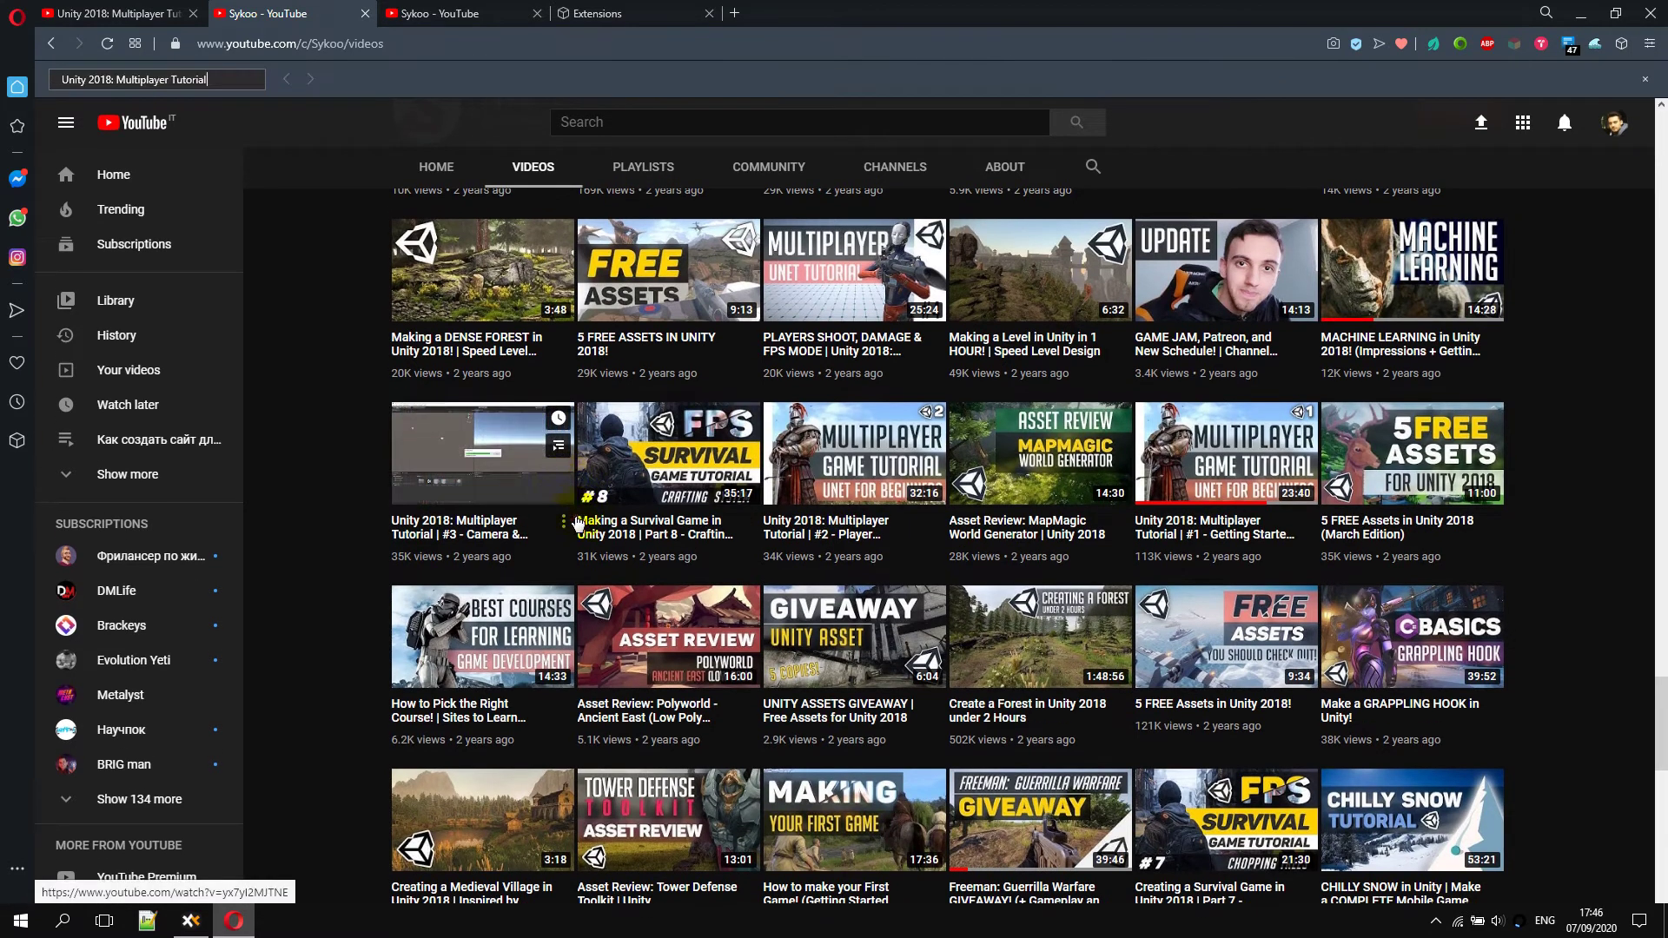
key(Return)
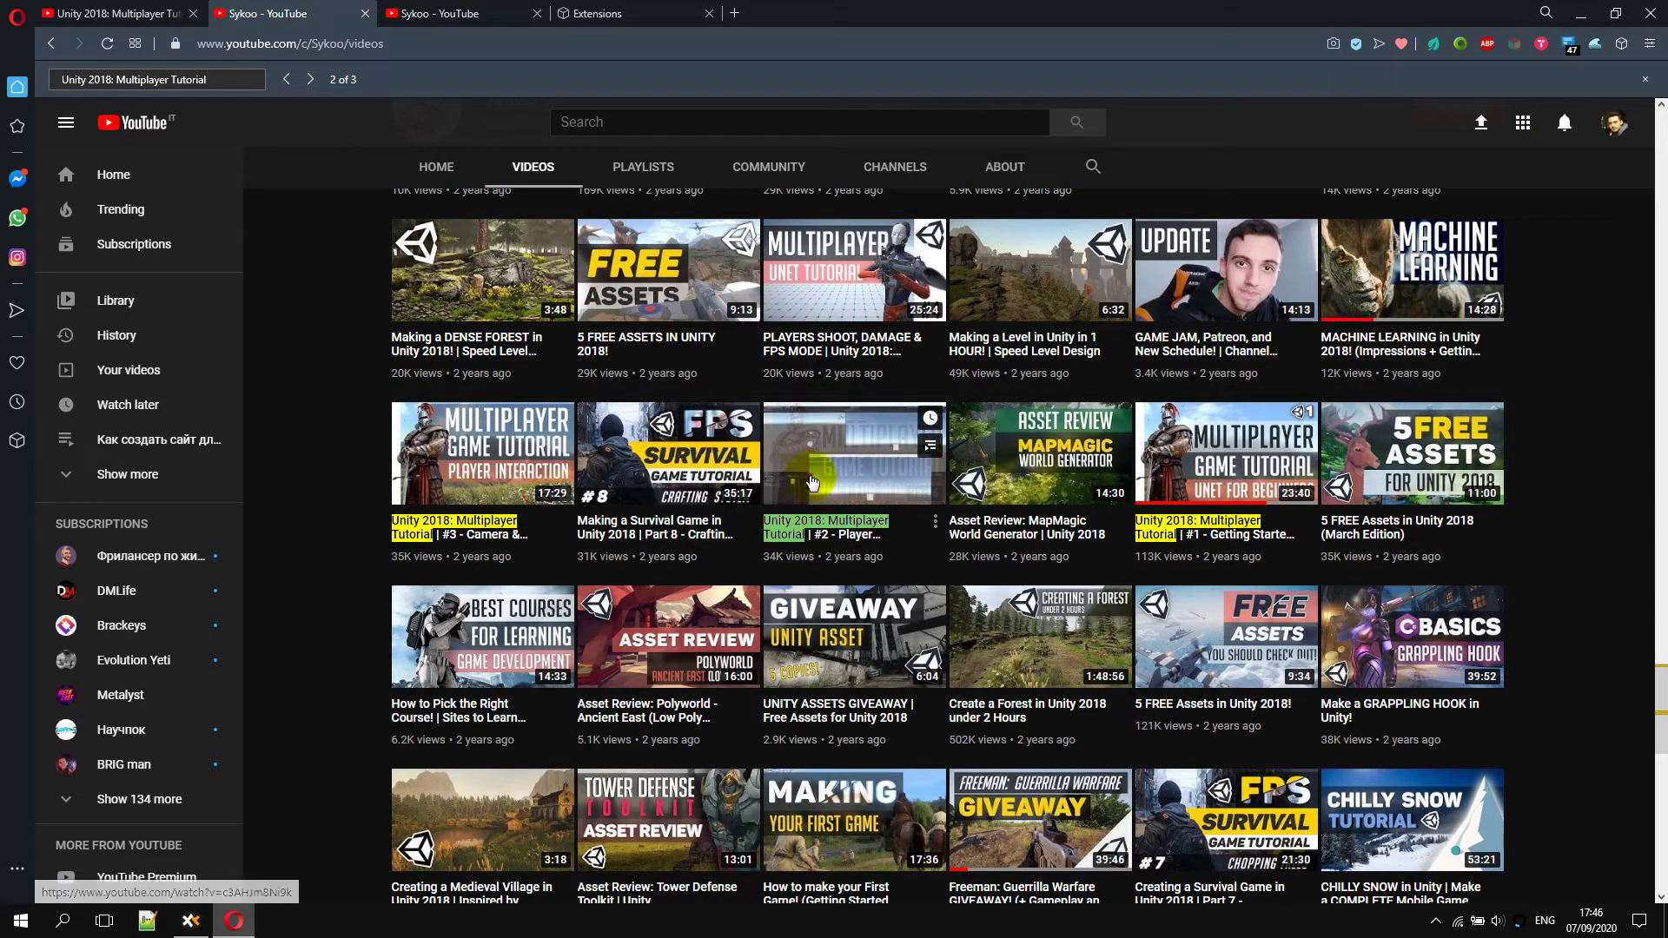
Choose 'Previous series [include this]' under Hide Settings in the extension popup
click(1595, 44)
click(1359, 268)
drag(1360, 270, 1449, 274)
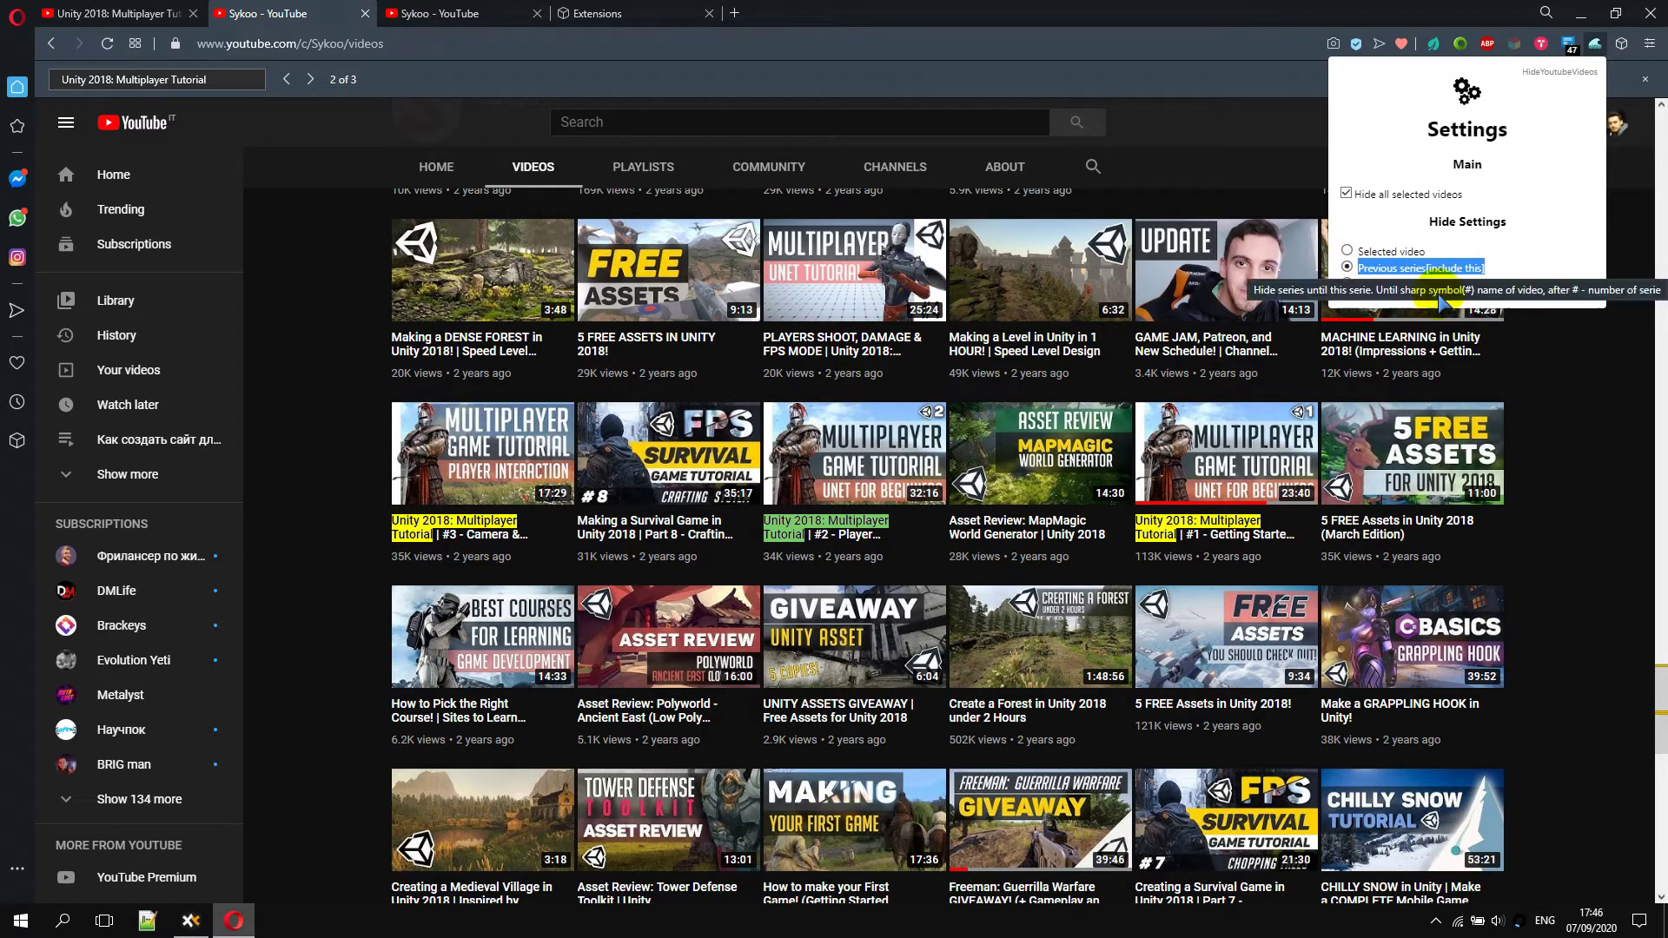
Hide Multiplayer Tutorial #2 and earlier parts with 'Hide until this serie'
click(1602, 417)
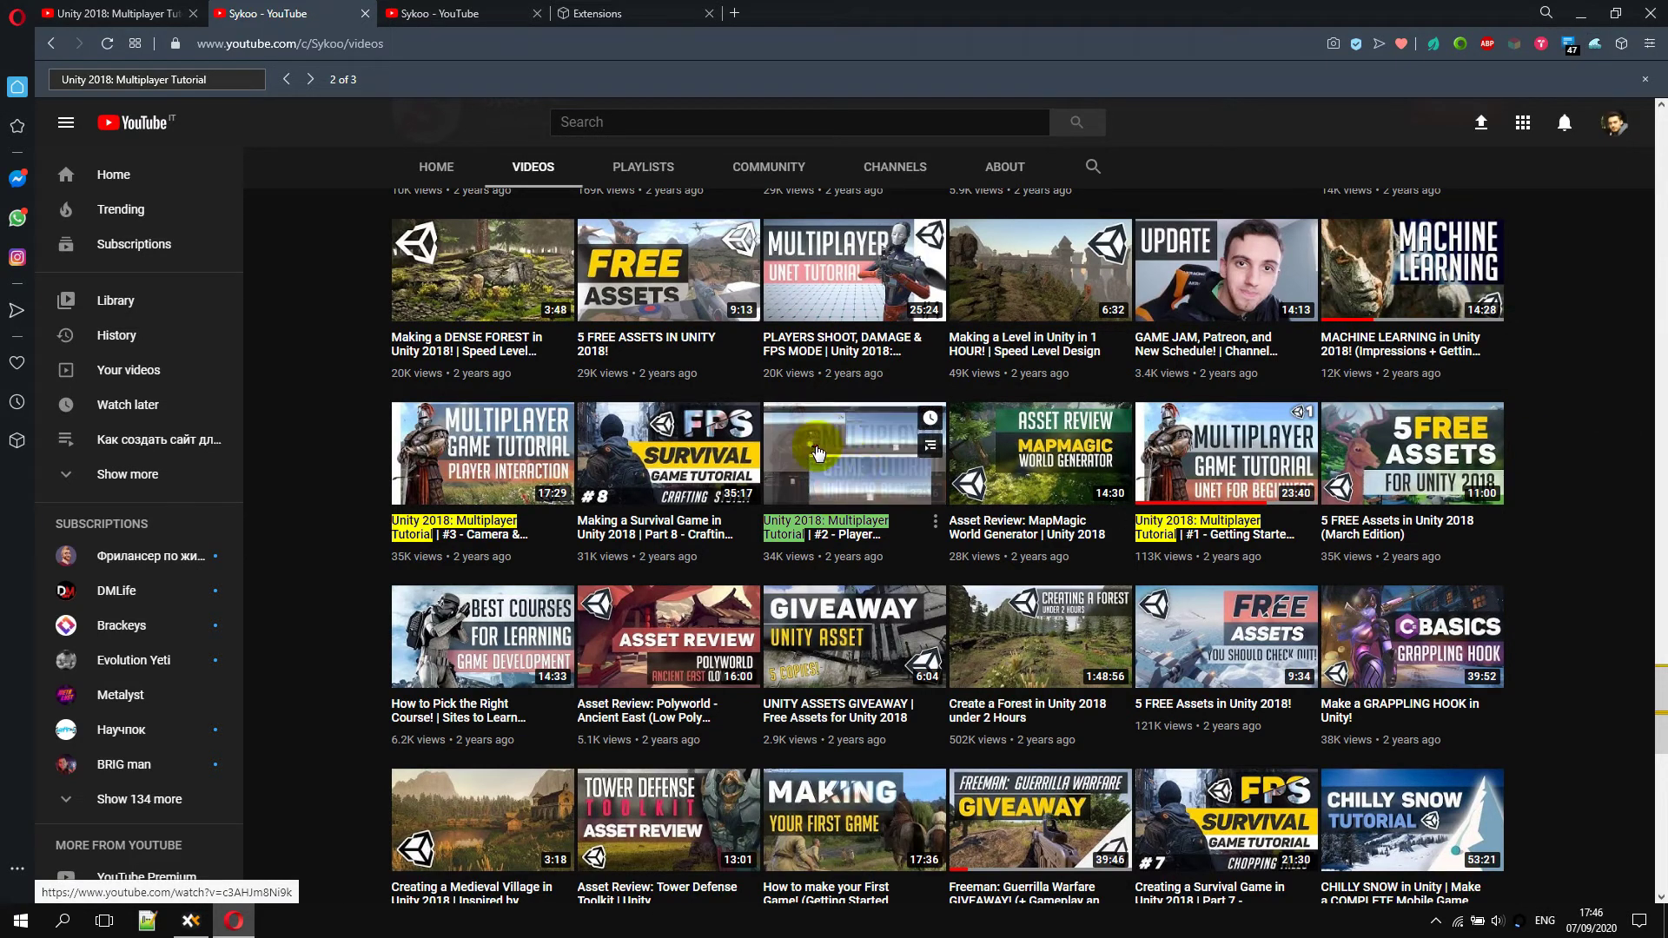
right_click(857, 455)
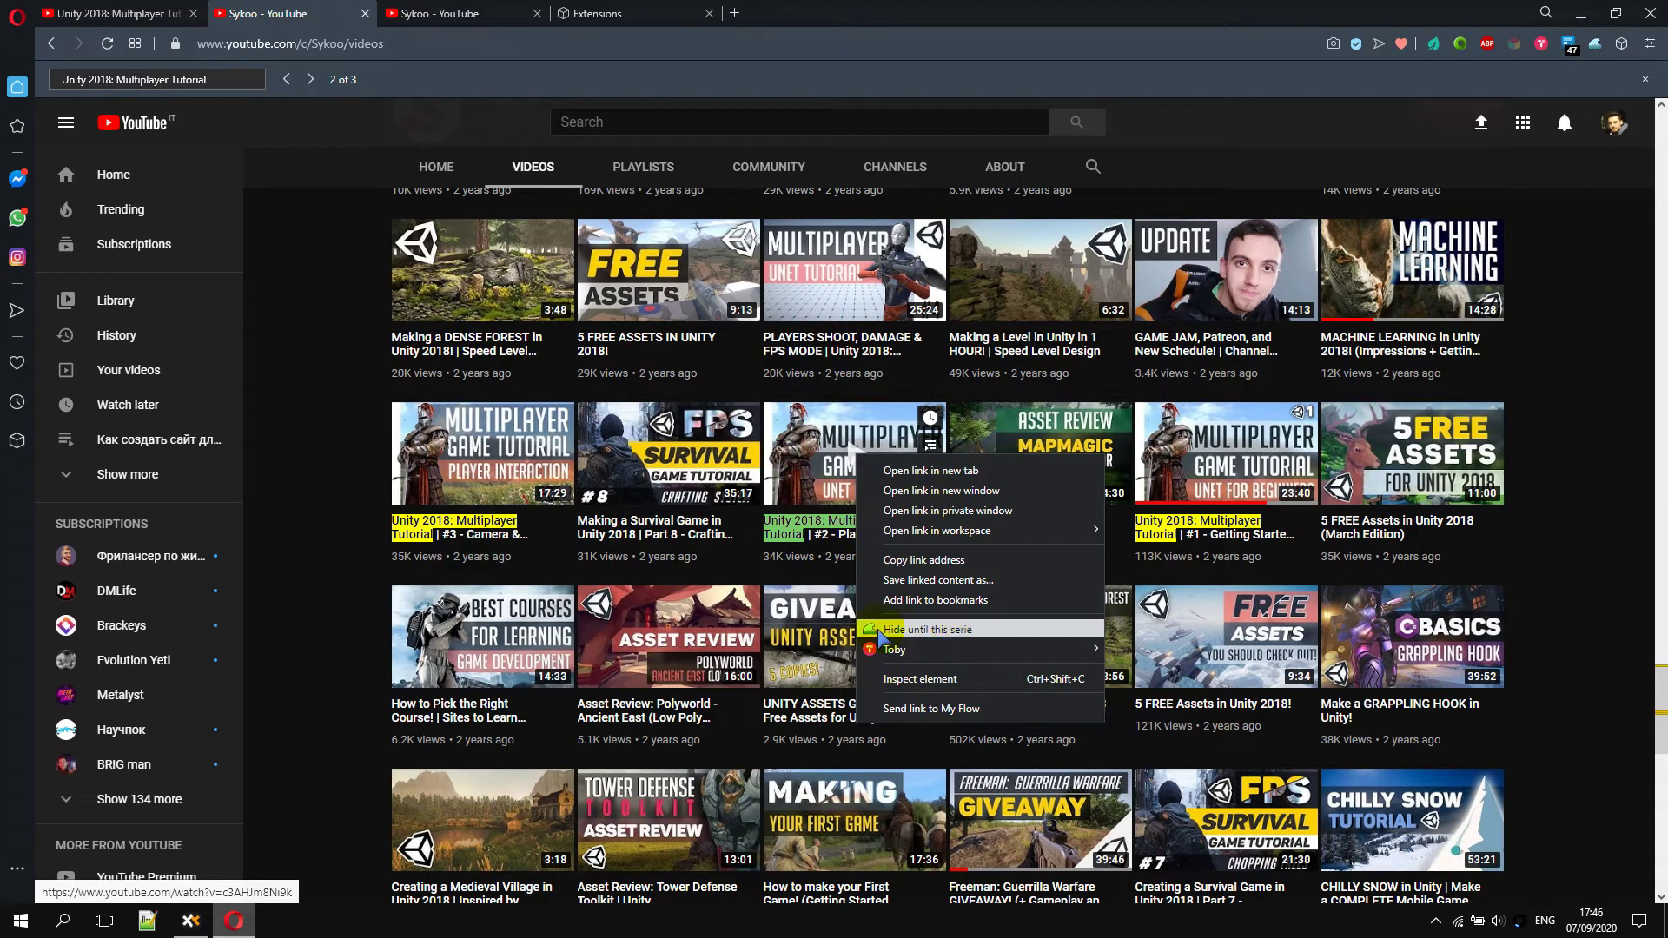
click(926, 630)
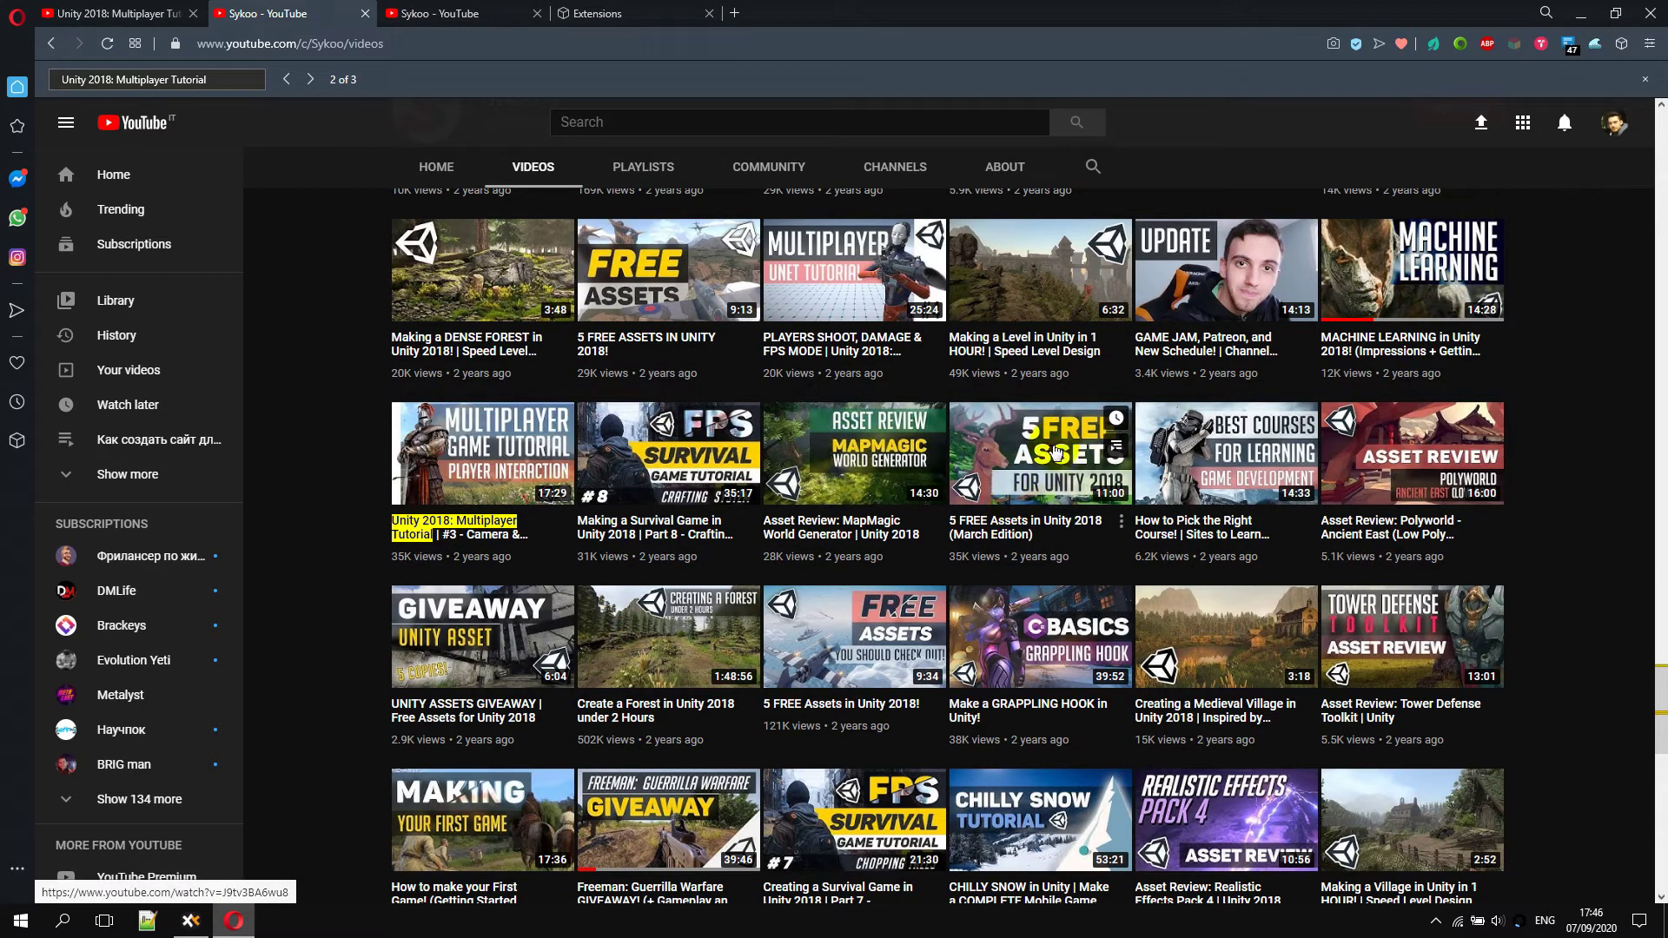
click(1595, 42)
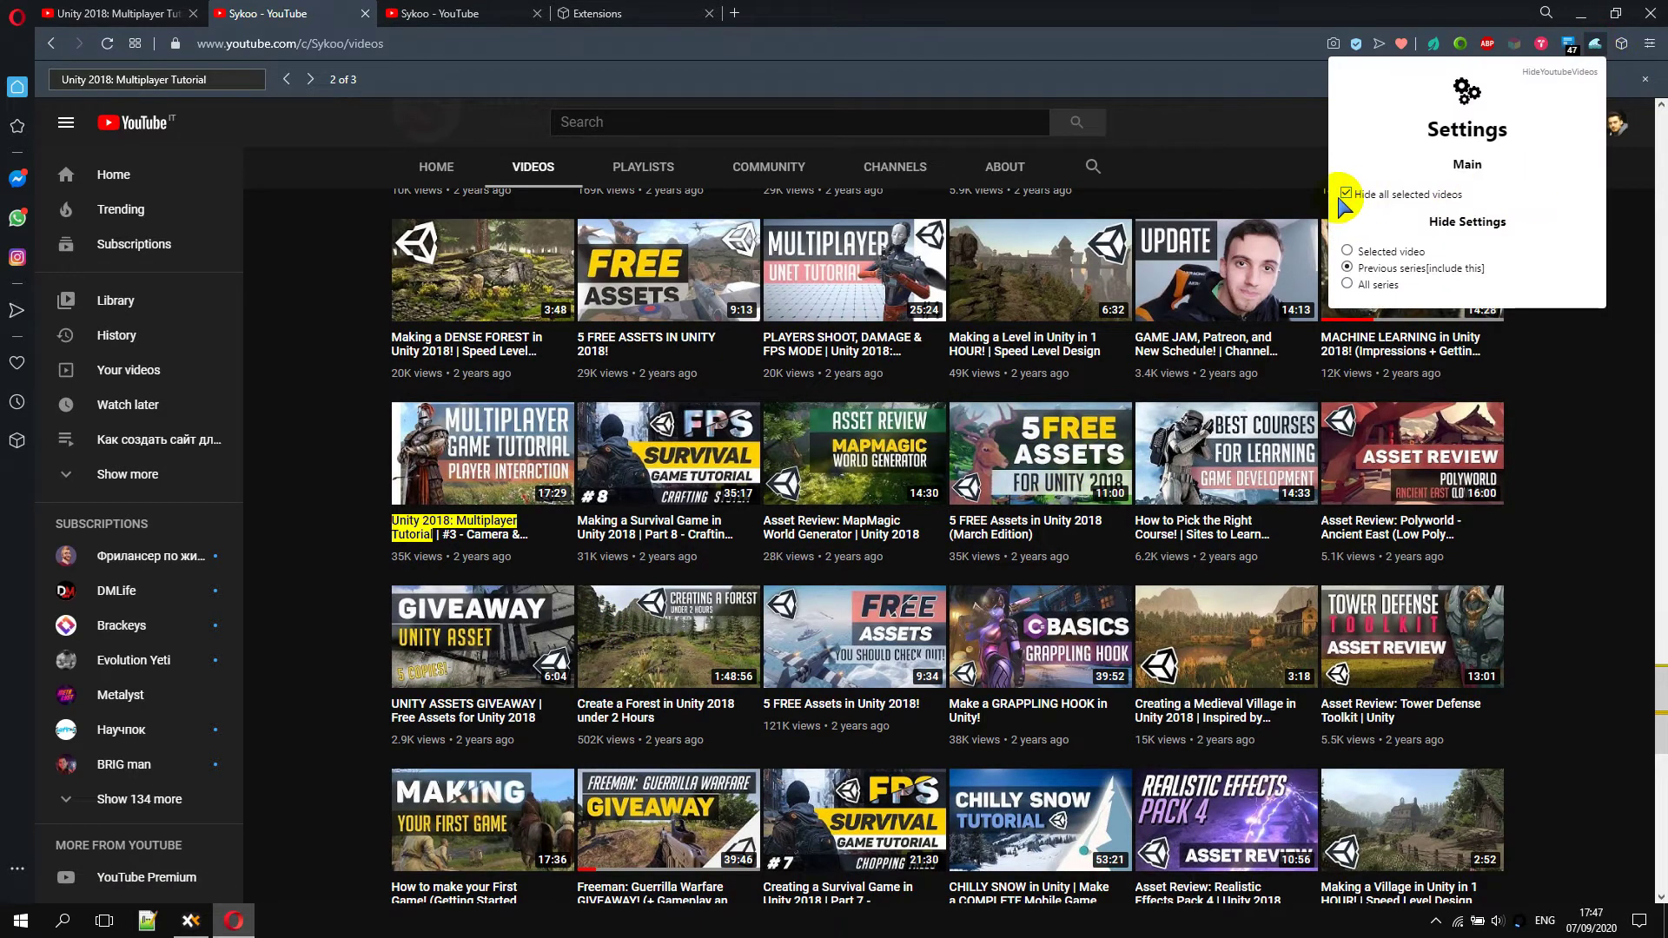
Toggle the extension's 'Hide all selected videos' off and back on
click(1347, 193)
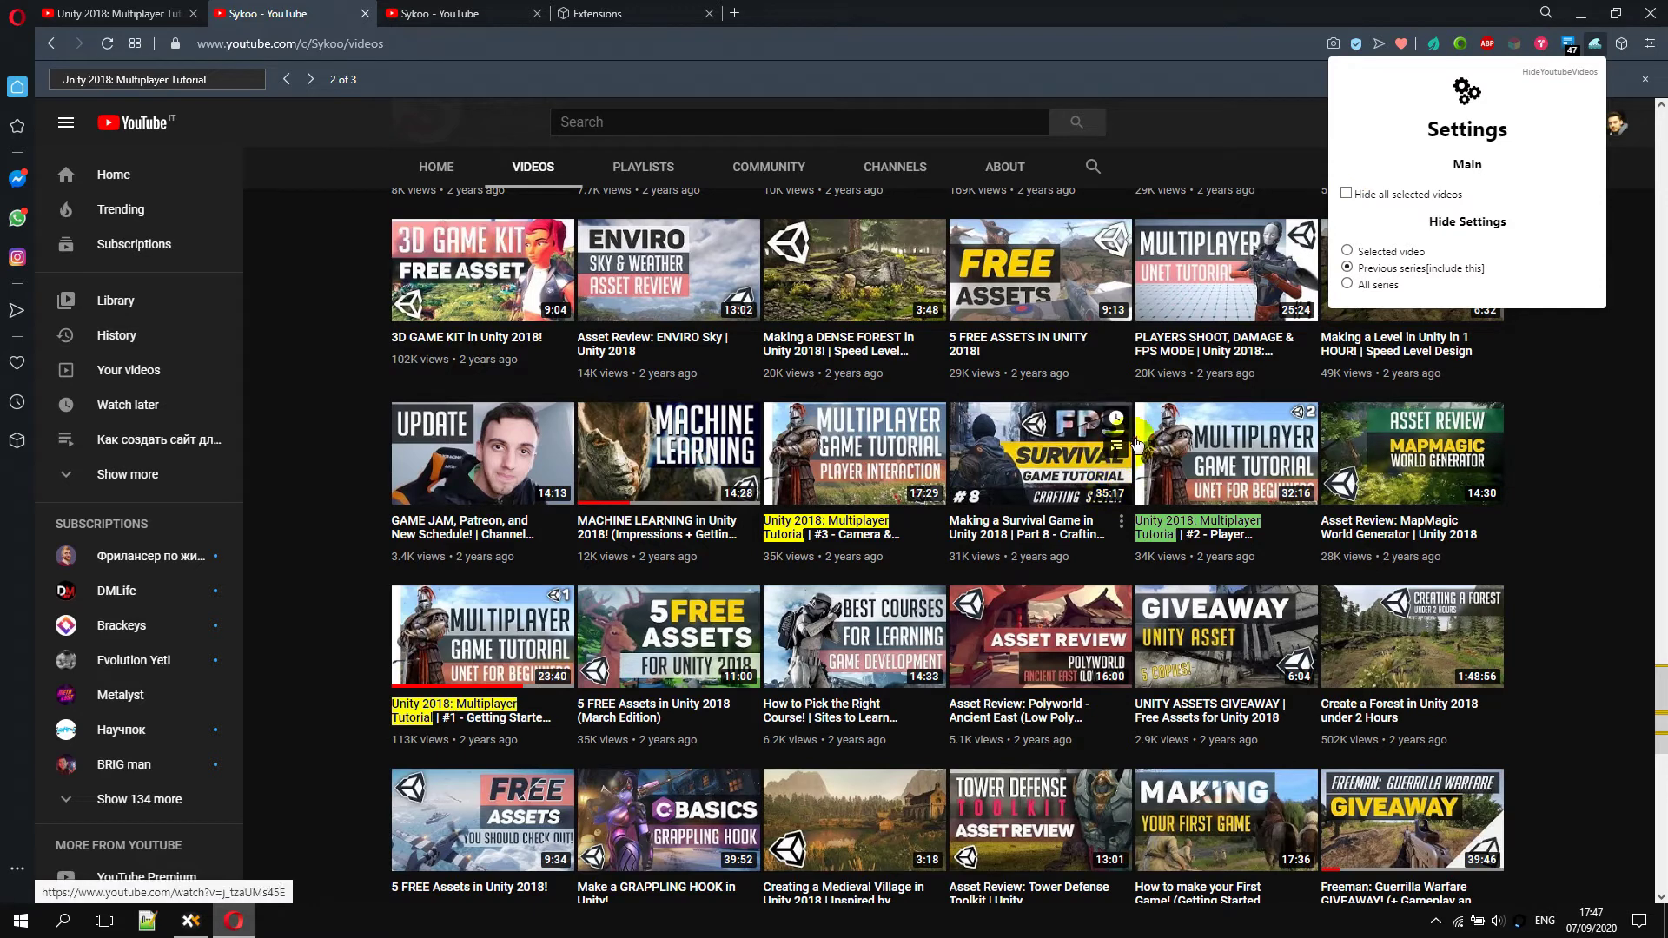
click(1346, 194)
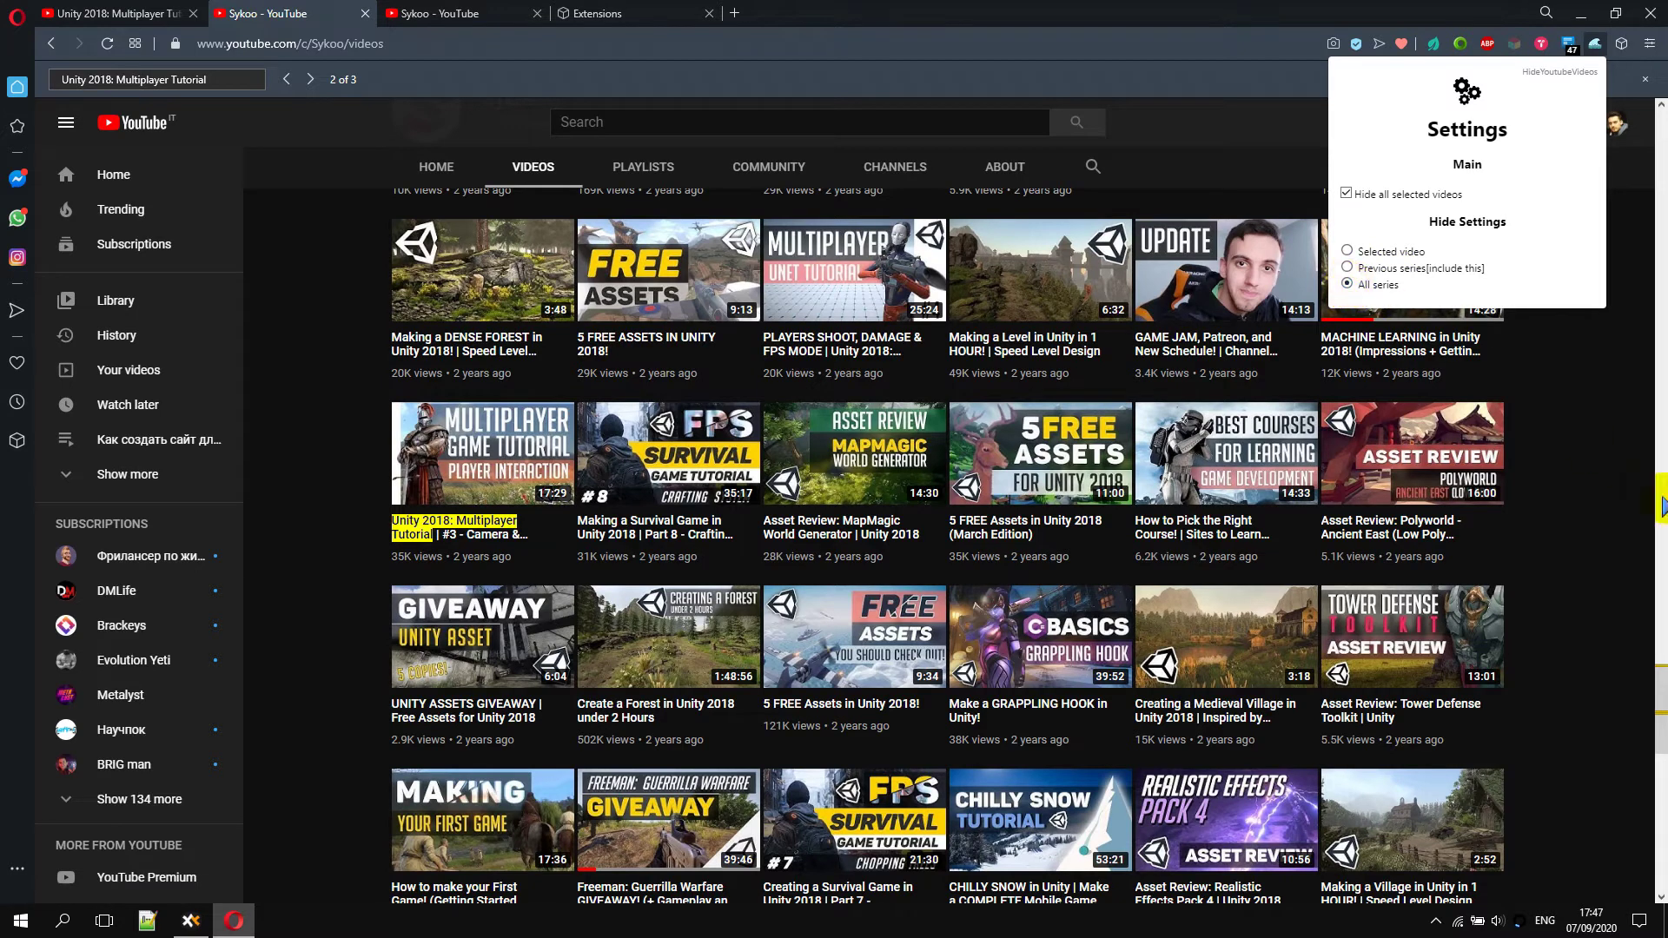
click(1601, 487)
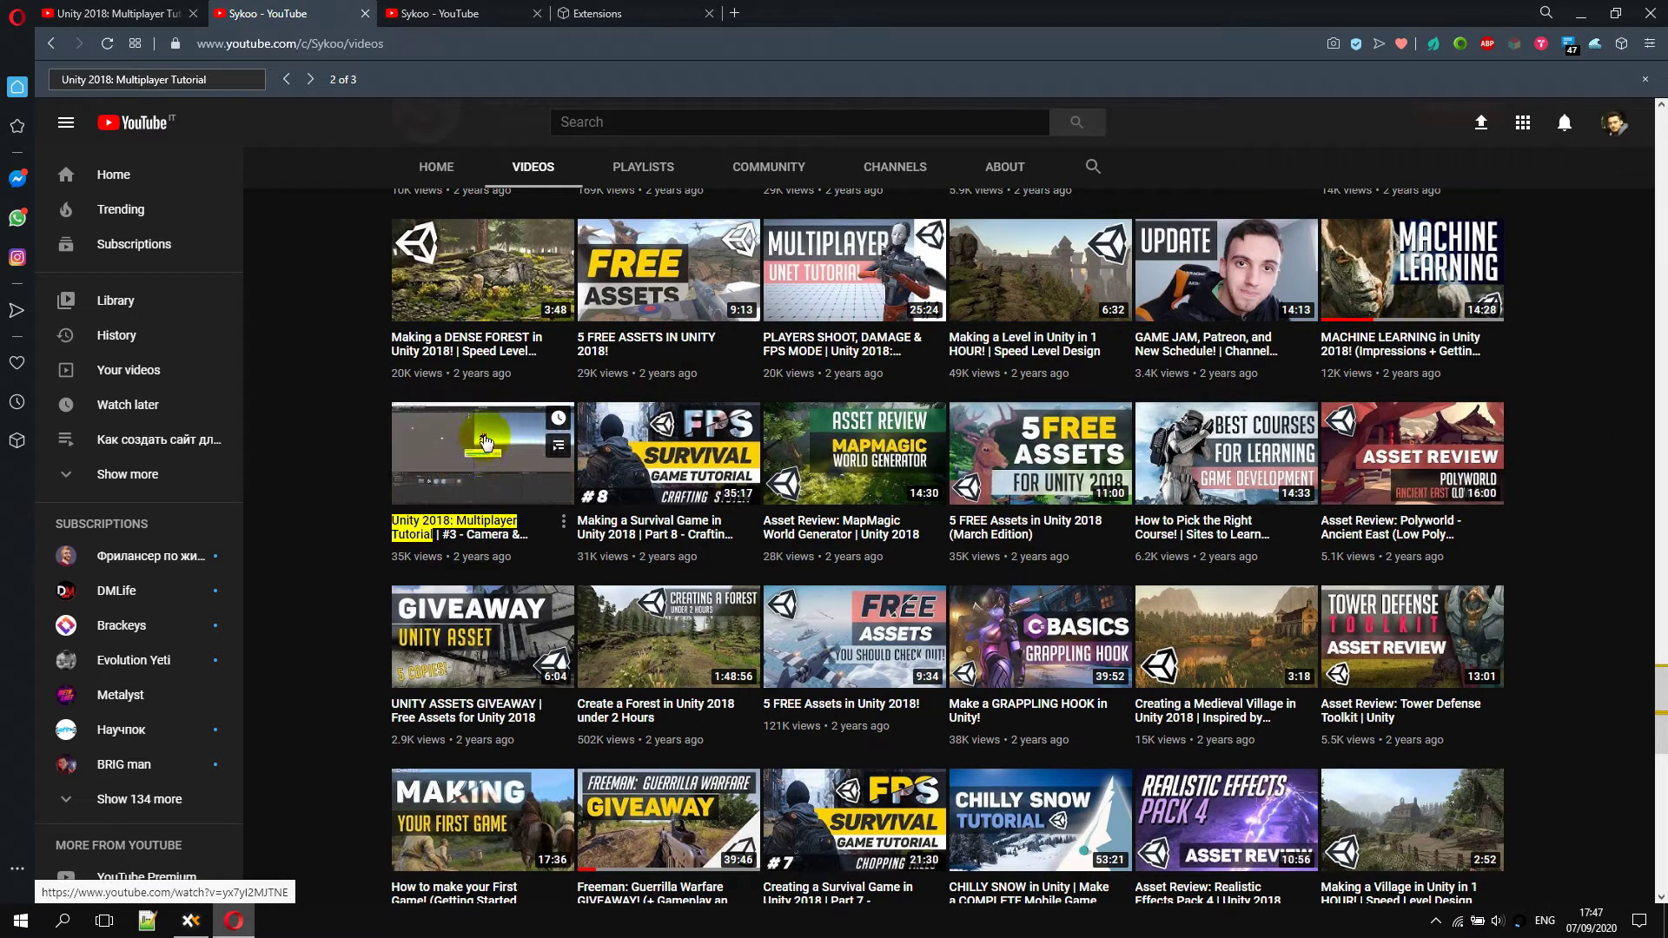
Hide the whole Multiplayer Tutorial series from #3's thumbnail and reapply the hide toggle
right_click(484, 443)
click(587, 629)
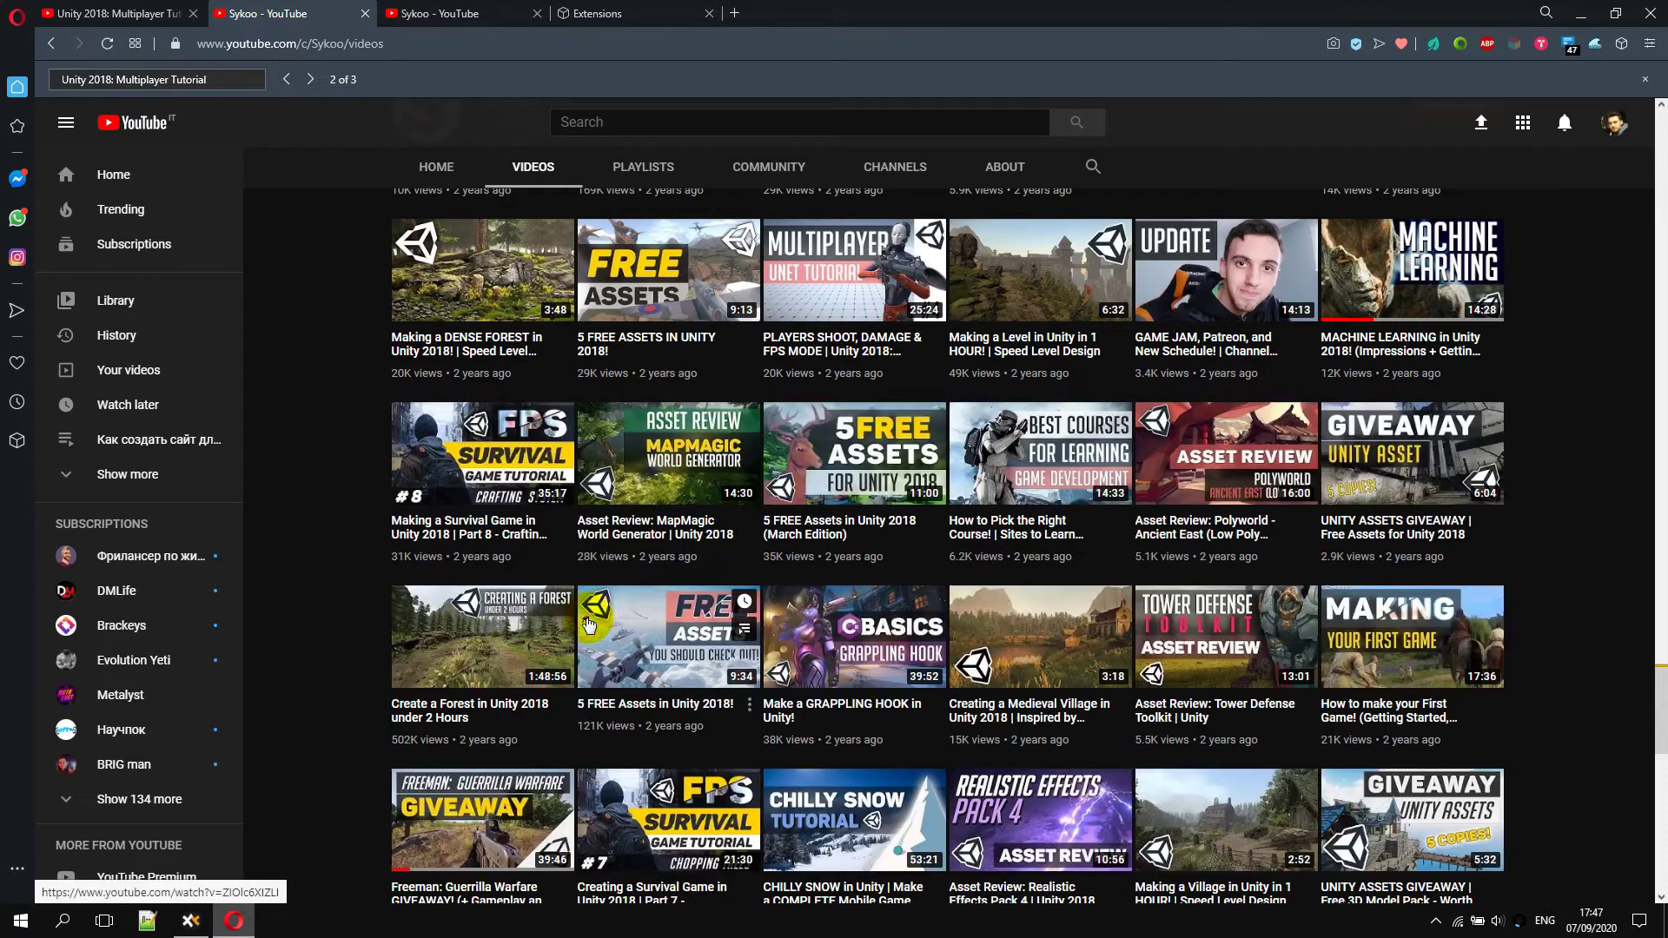
click(1595, 44)
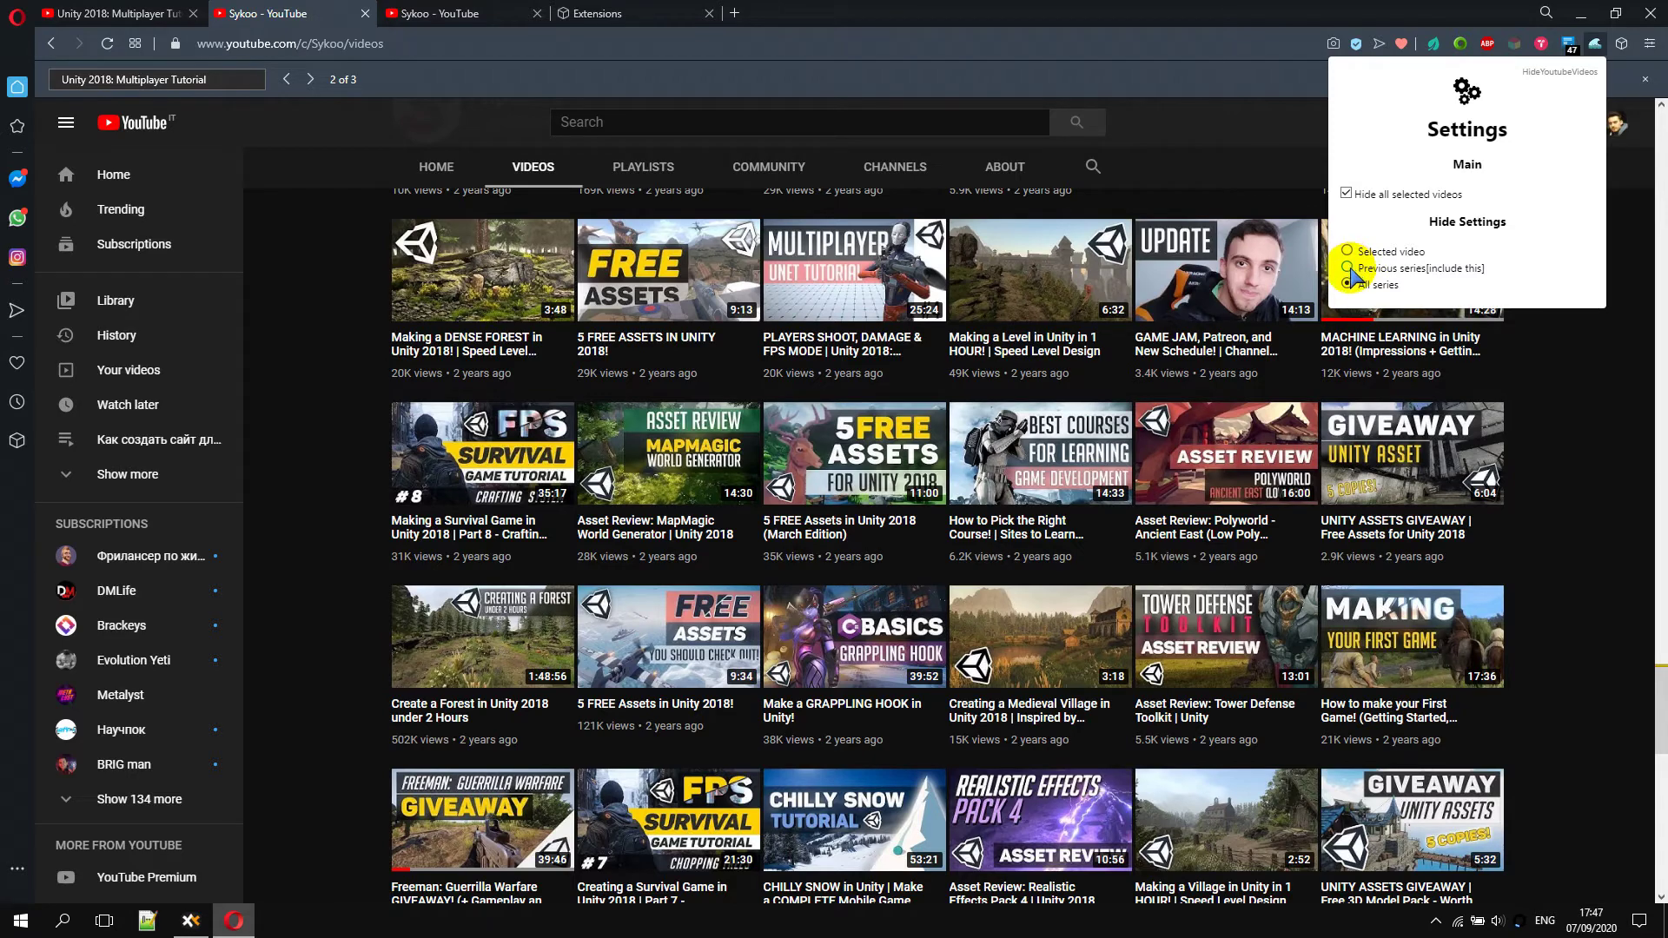
click(1346, 193)
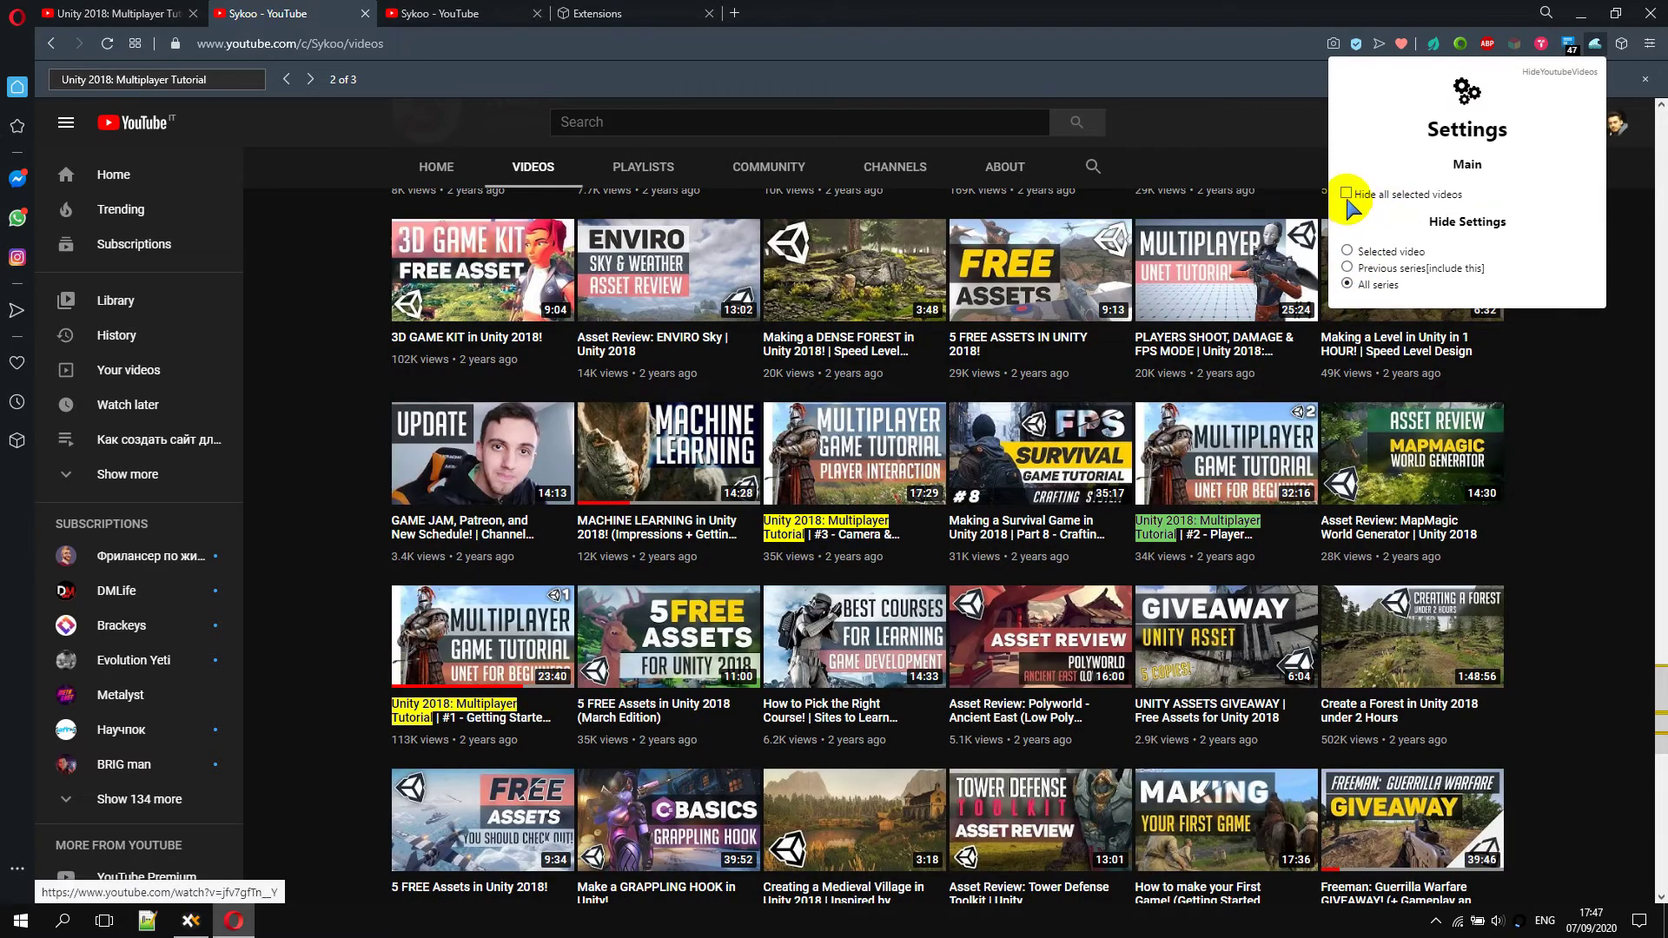
click(1347, 195)
click(1590, 495)
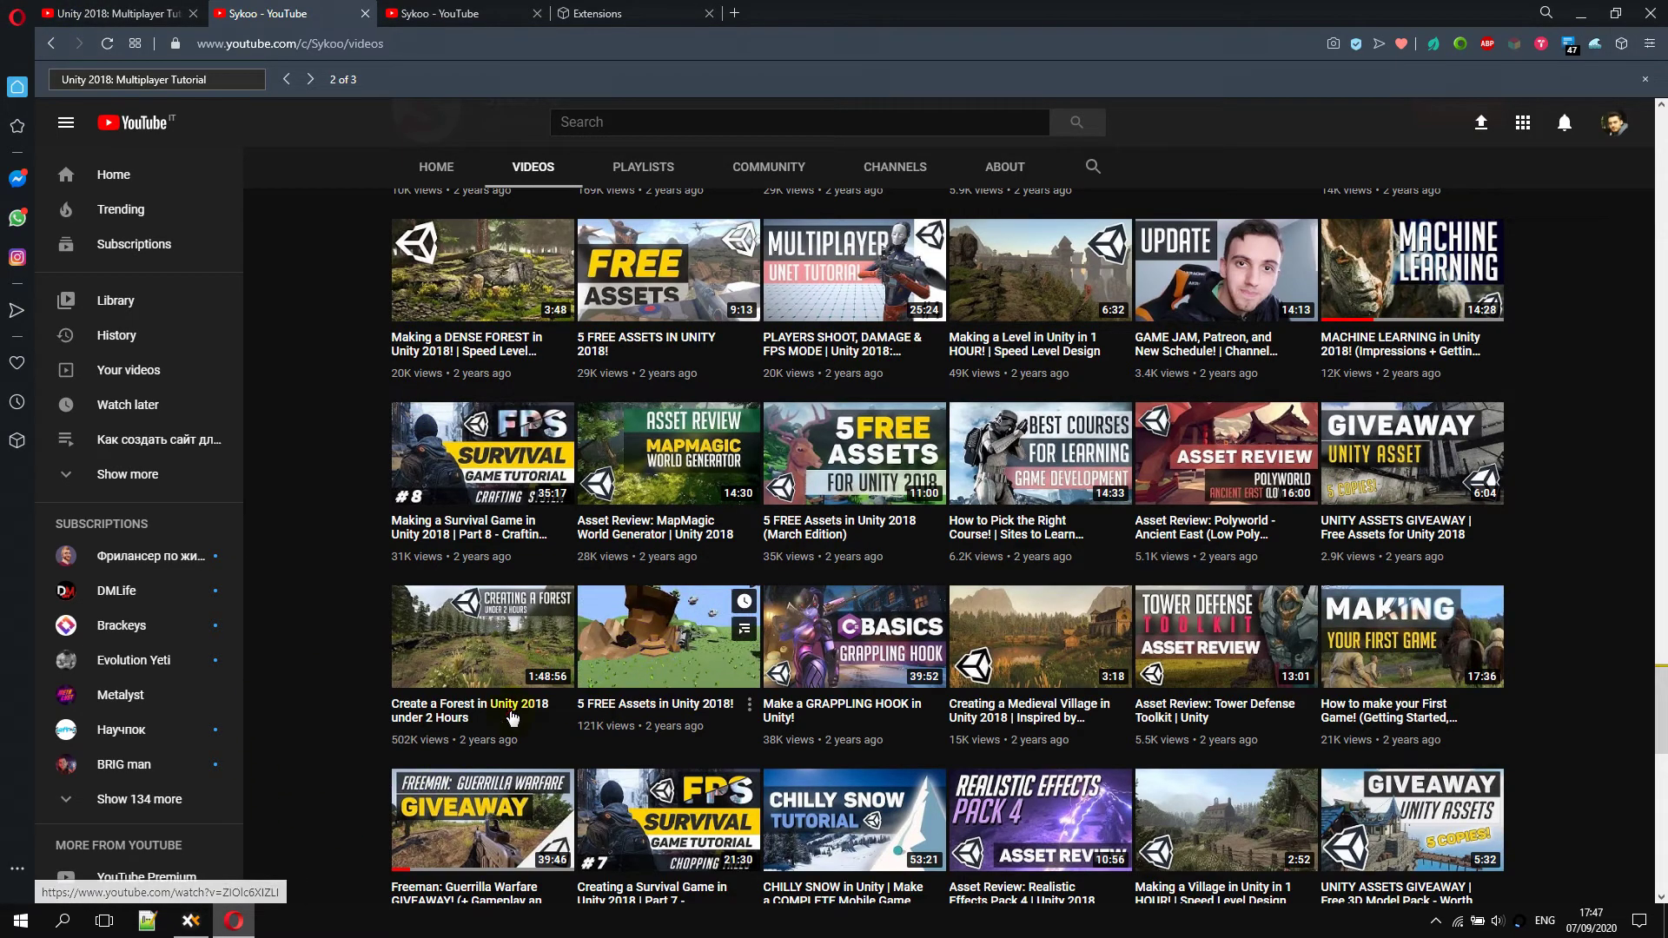
key(ctrl+Tab)
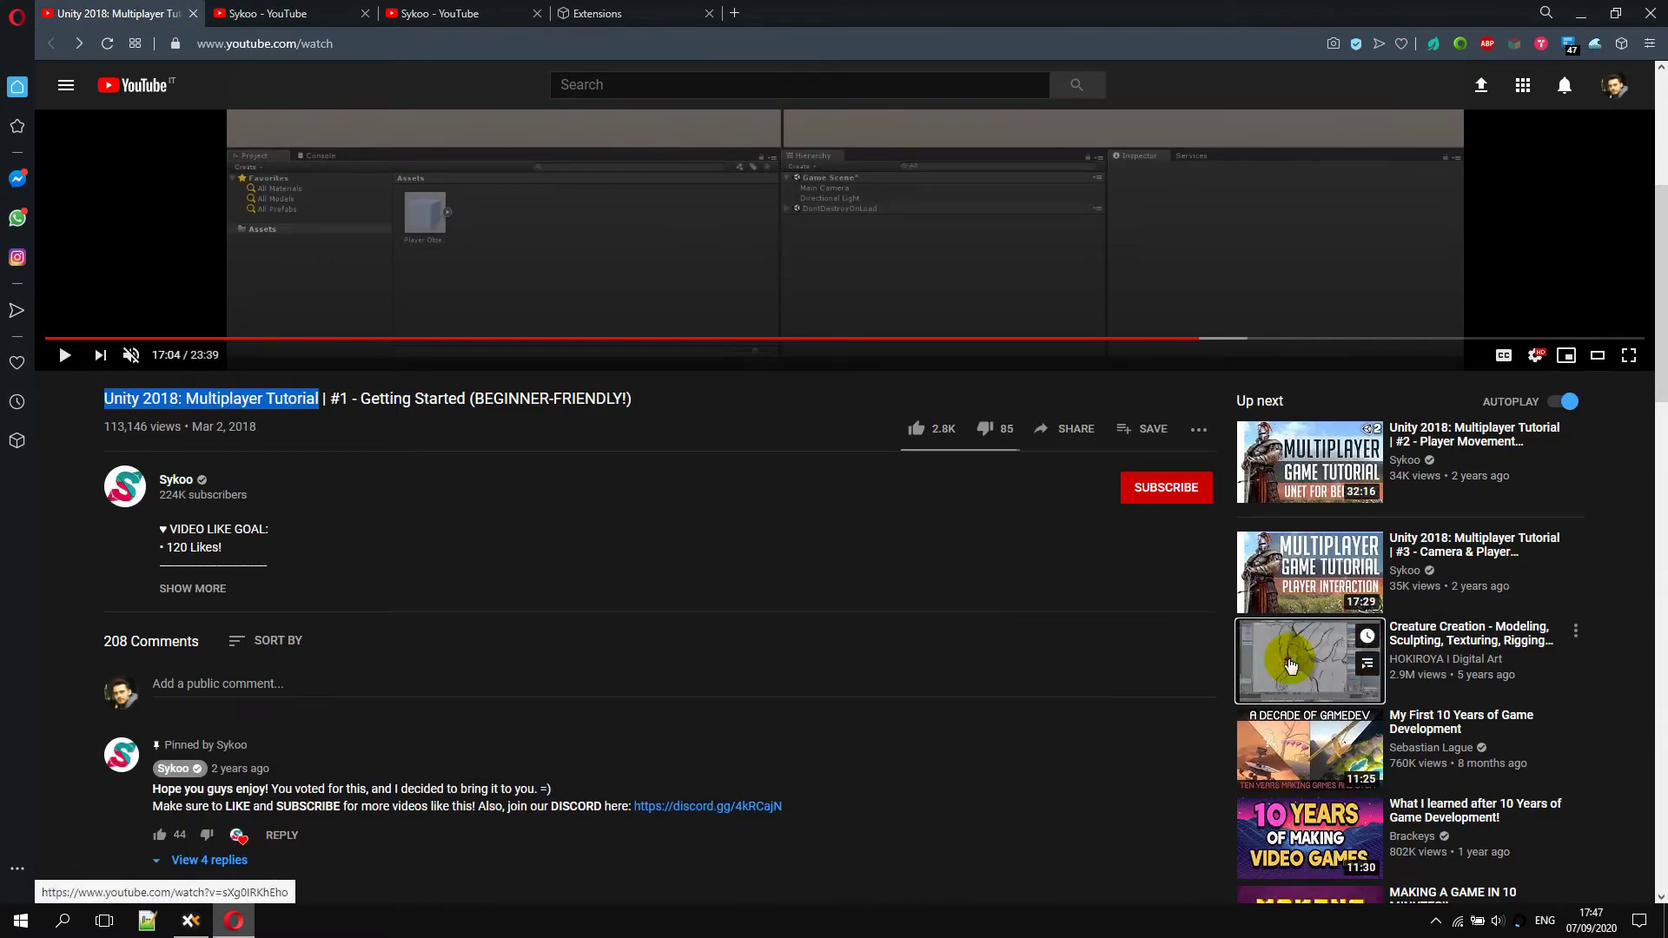
Open Creature Creation, pause it, and go to the HOKIROYA channel's uploaded videos
middle_click(1277, 643)
click(456, 13)
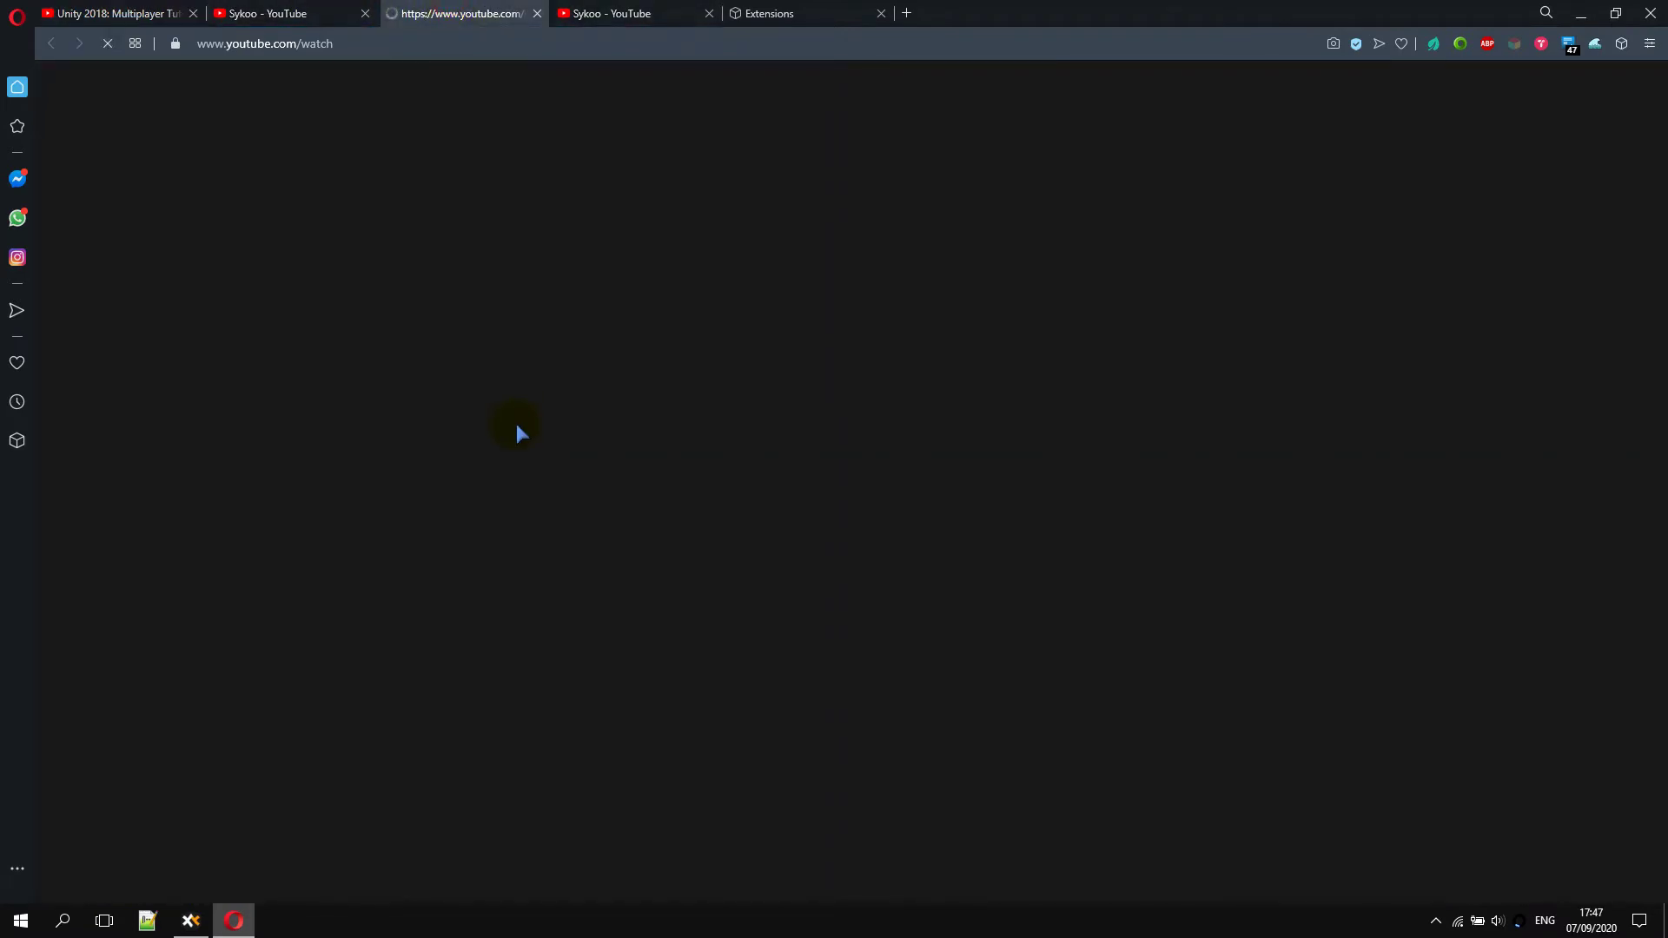
key(k)
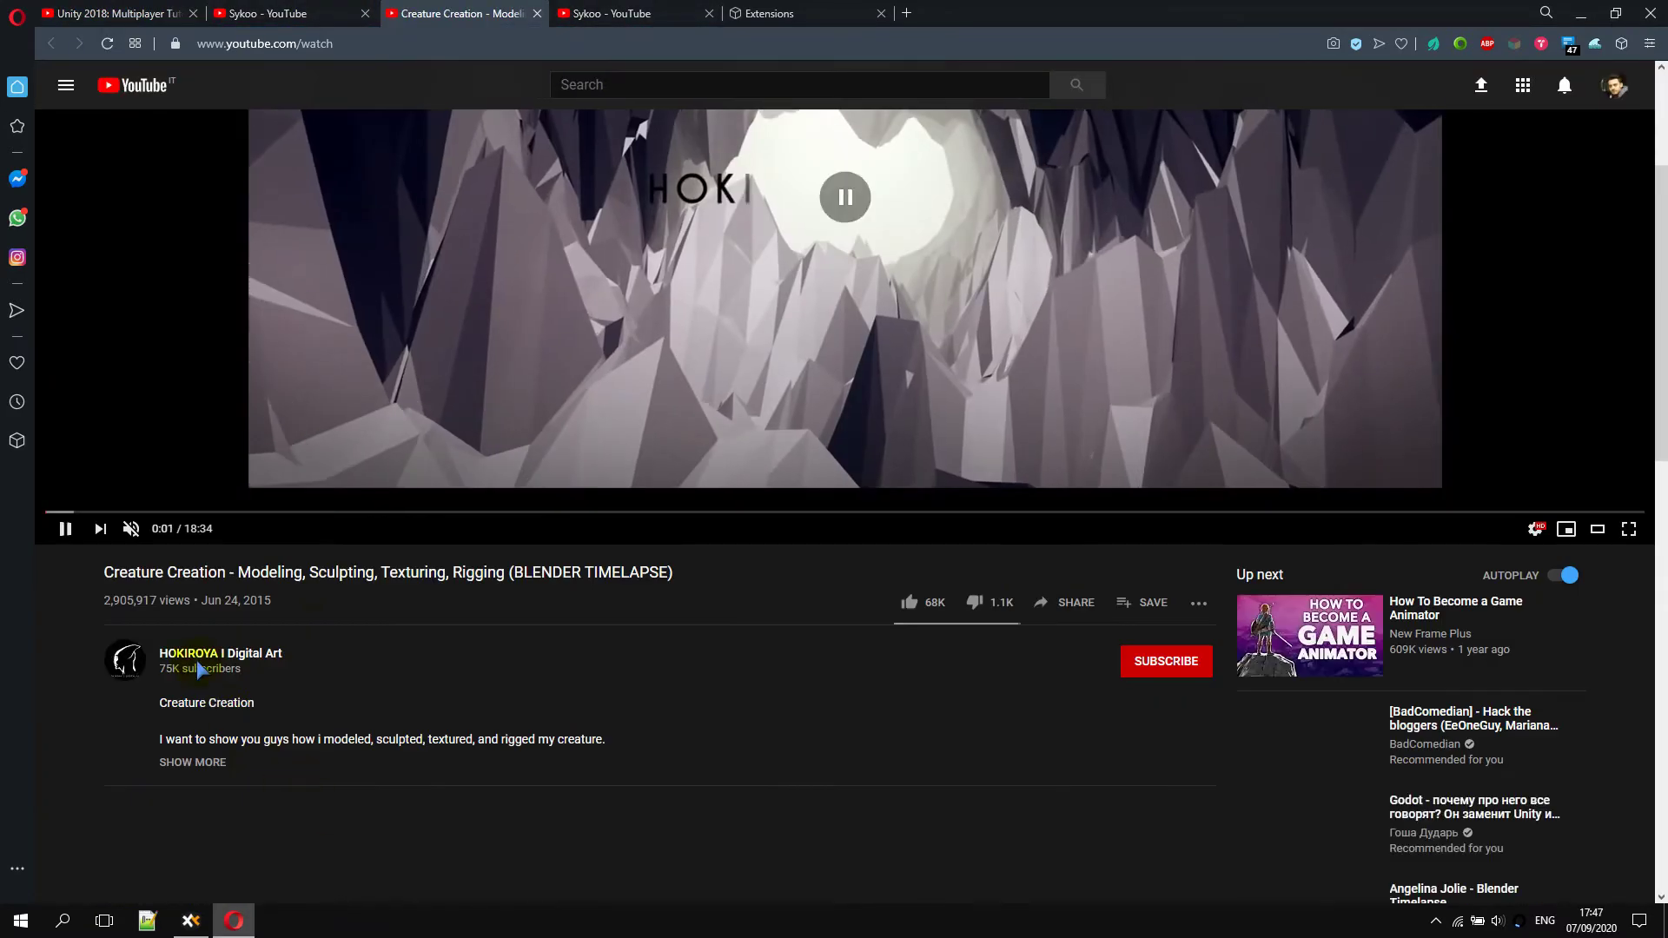
click(222, 661)
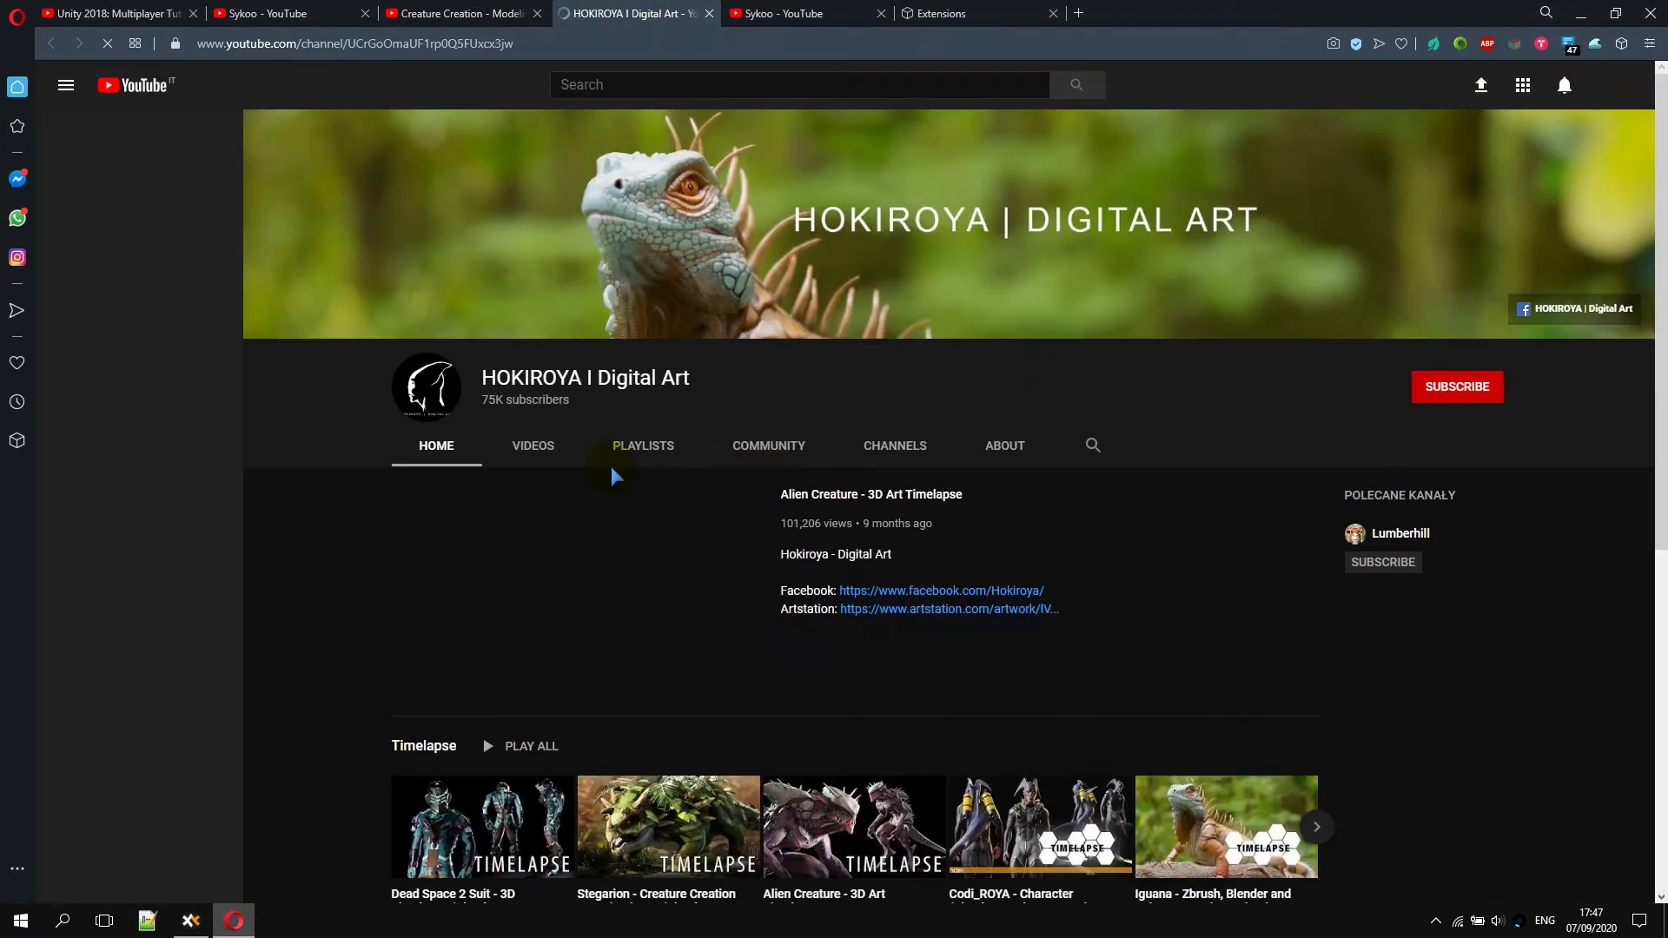
click(517, 447)
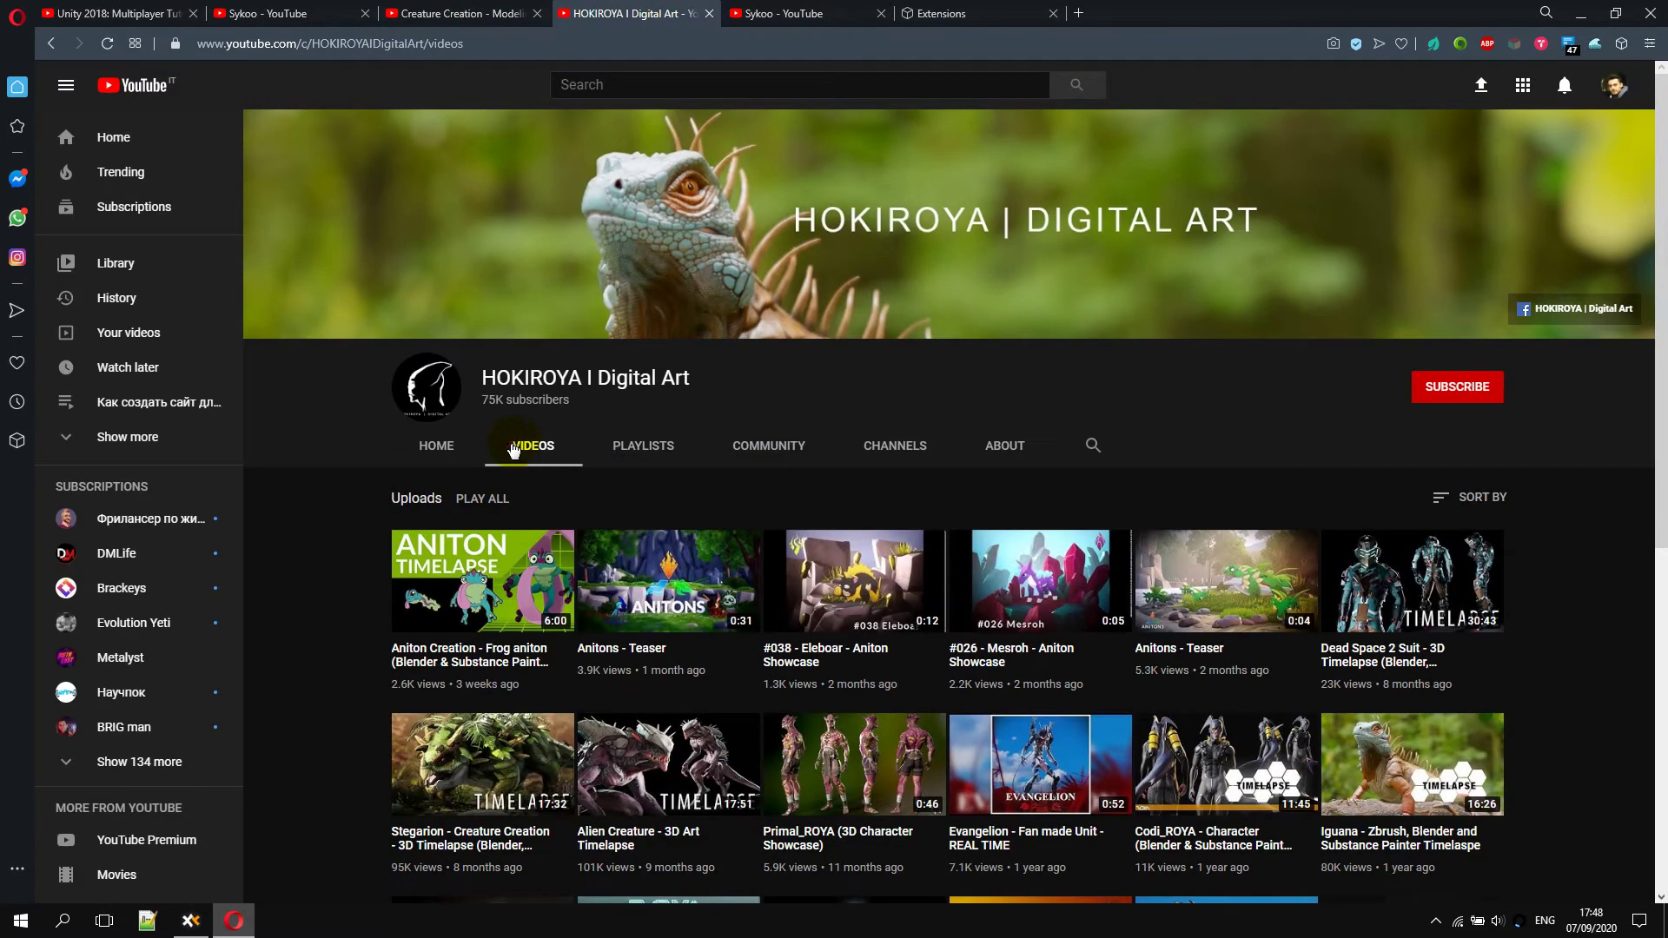
scroll(1065, 573, down, 2)
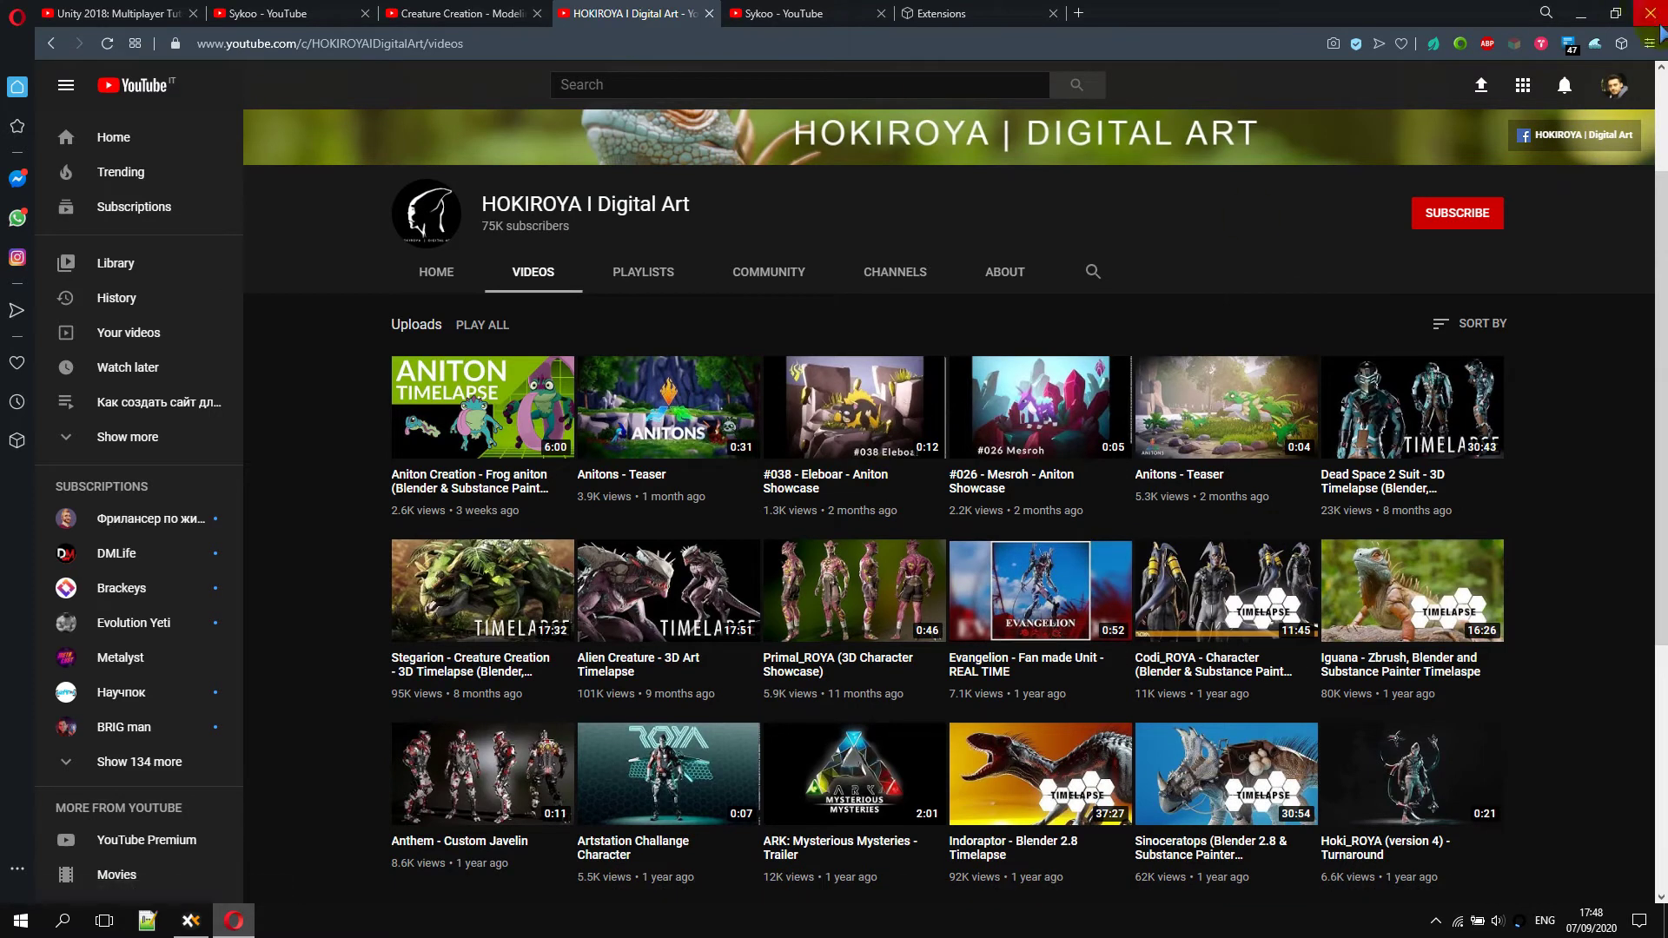
Switch the extension to 'Selected video' and hide Anitons - Teaser
click(1595, 43)
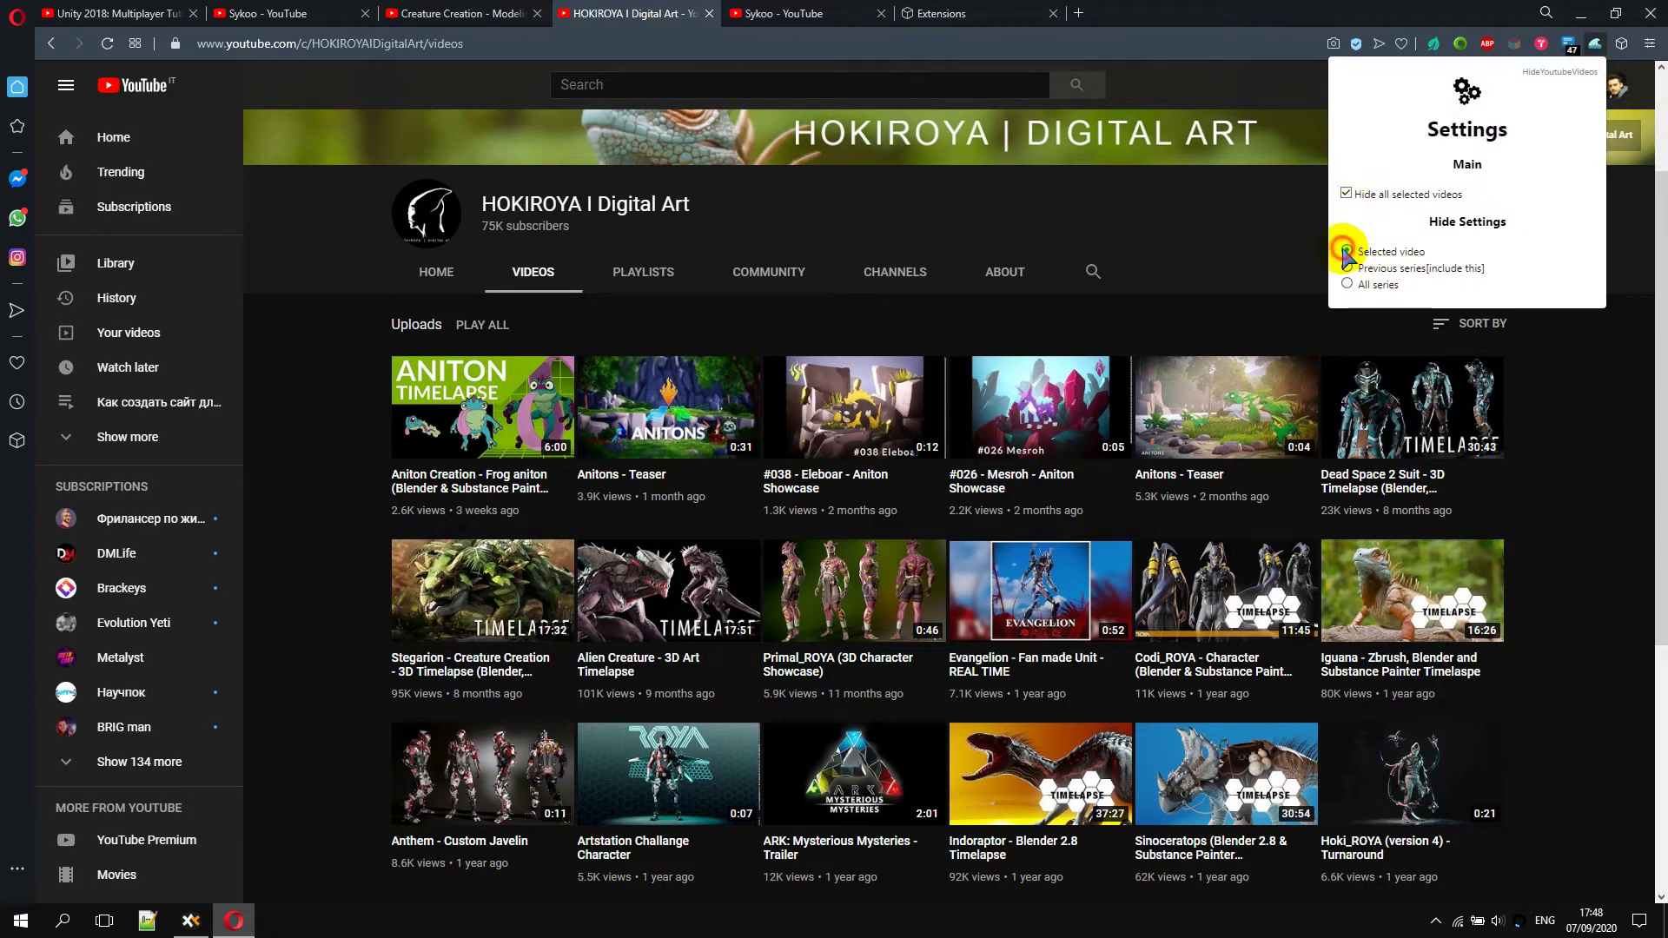
click(1408, 252)
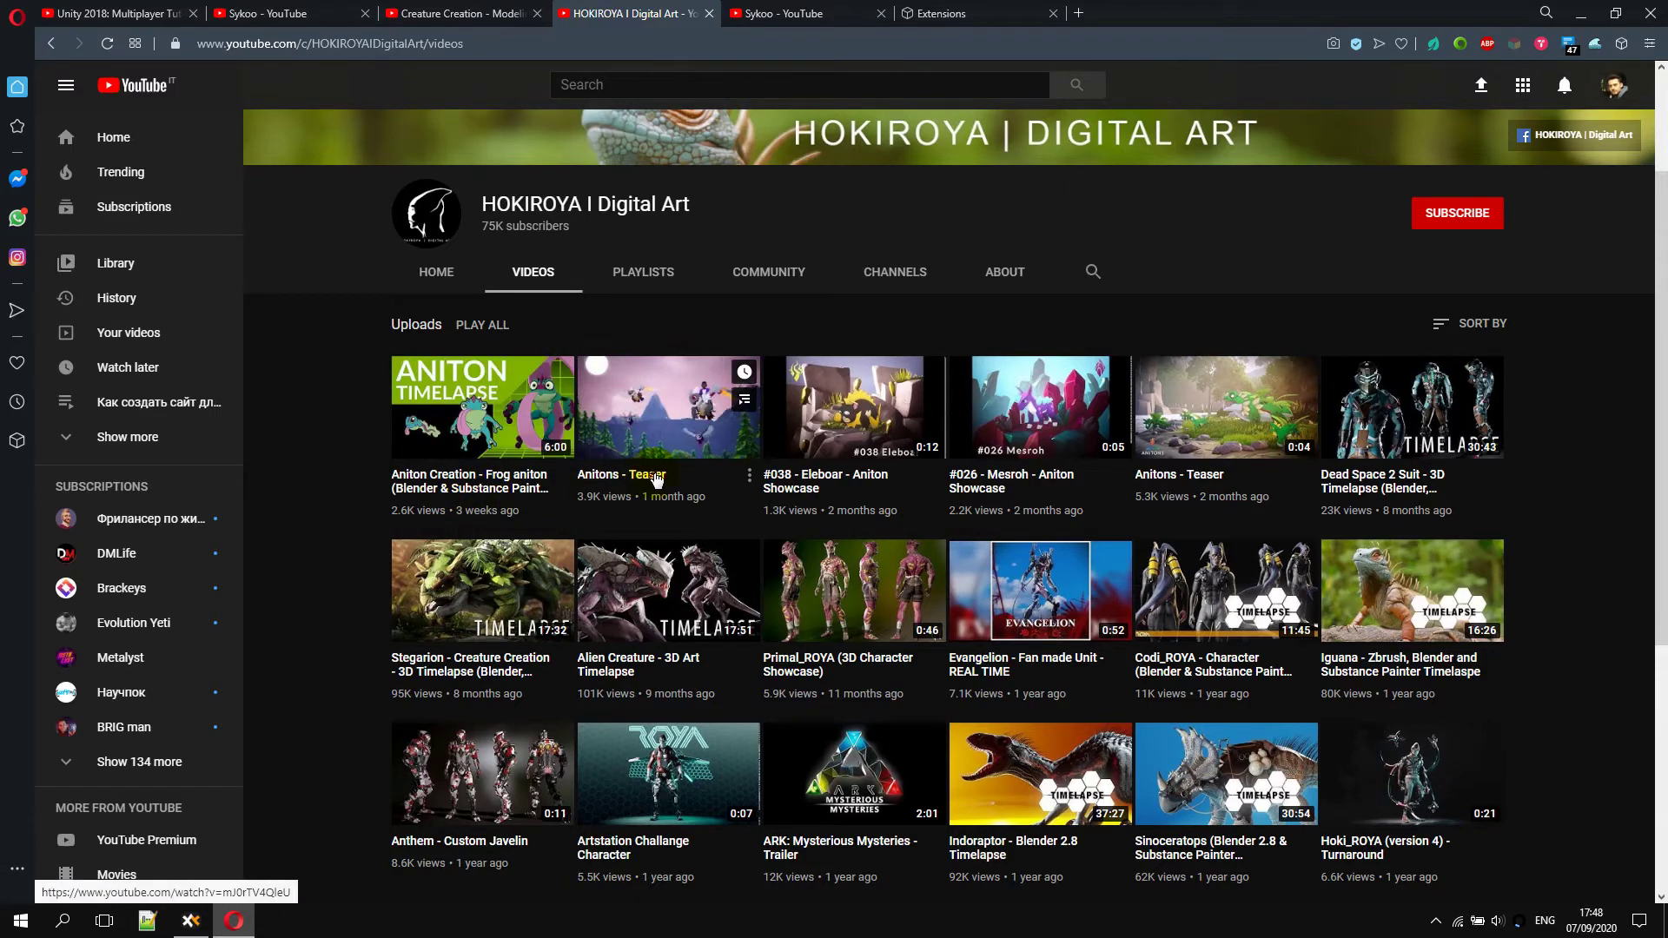
right_click(663, 415)
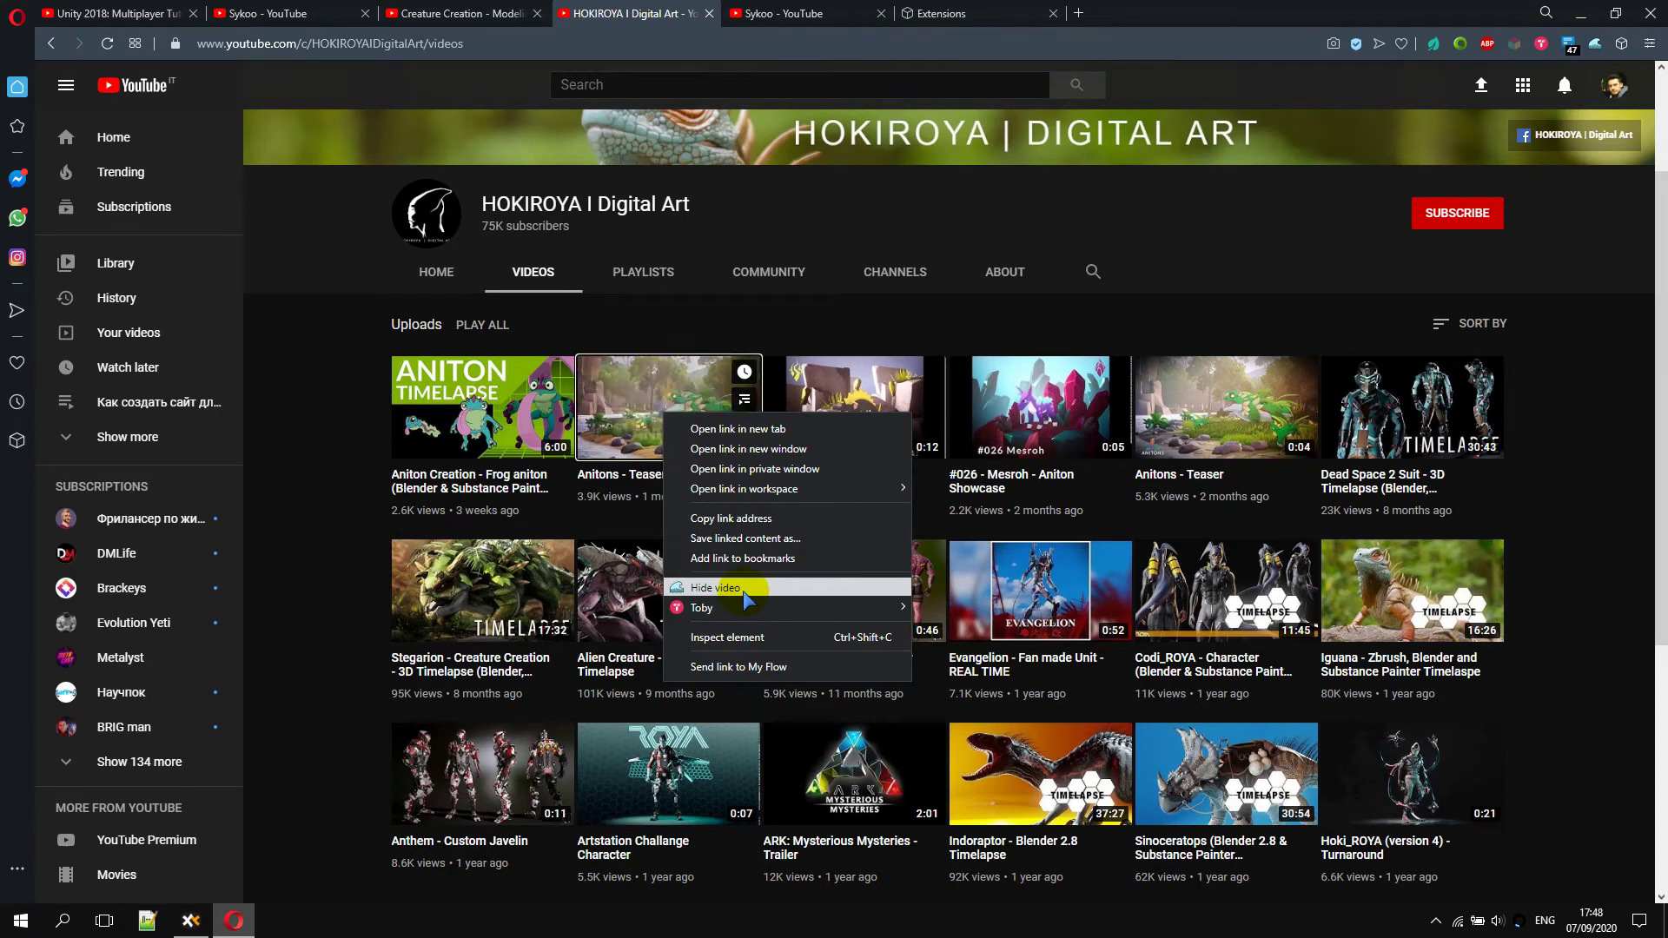
click(742, 589)
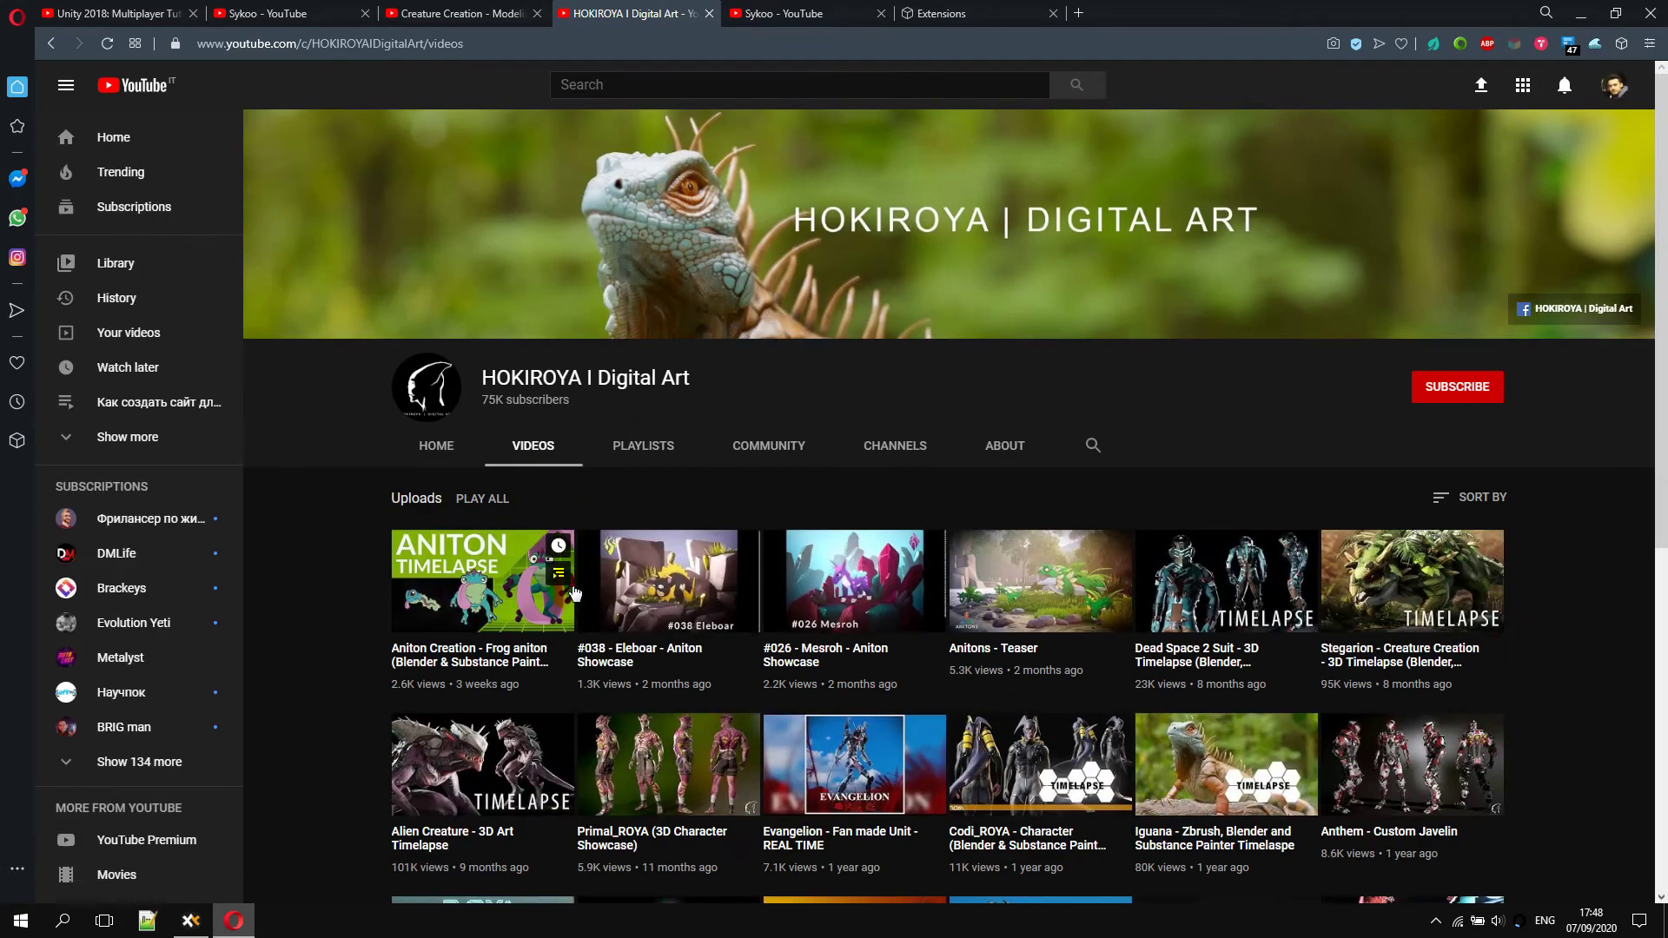
Reapply 'Hide all selected videos' and return to the Multiplayer Tutorial page
scroll(633, 723, down, 3)
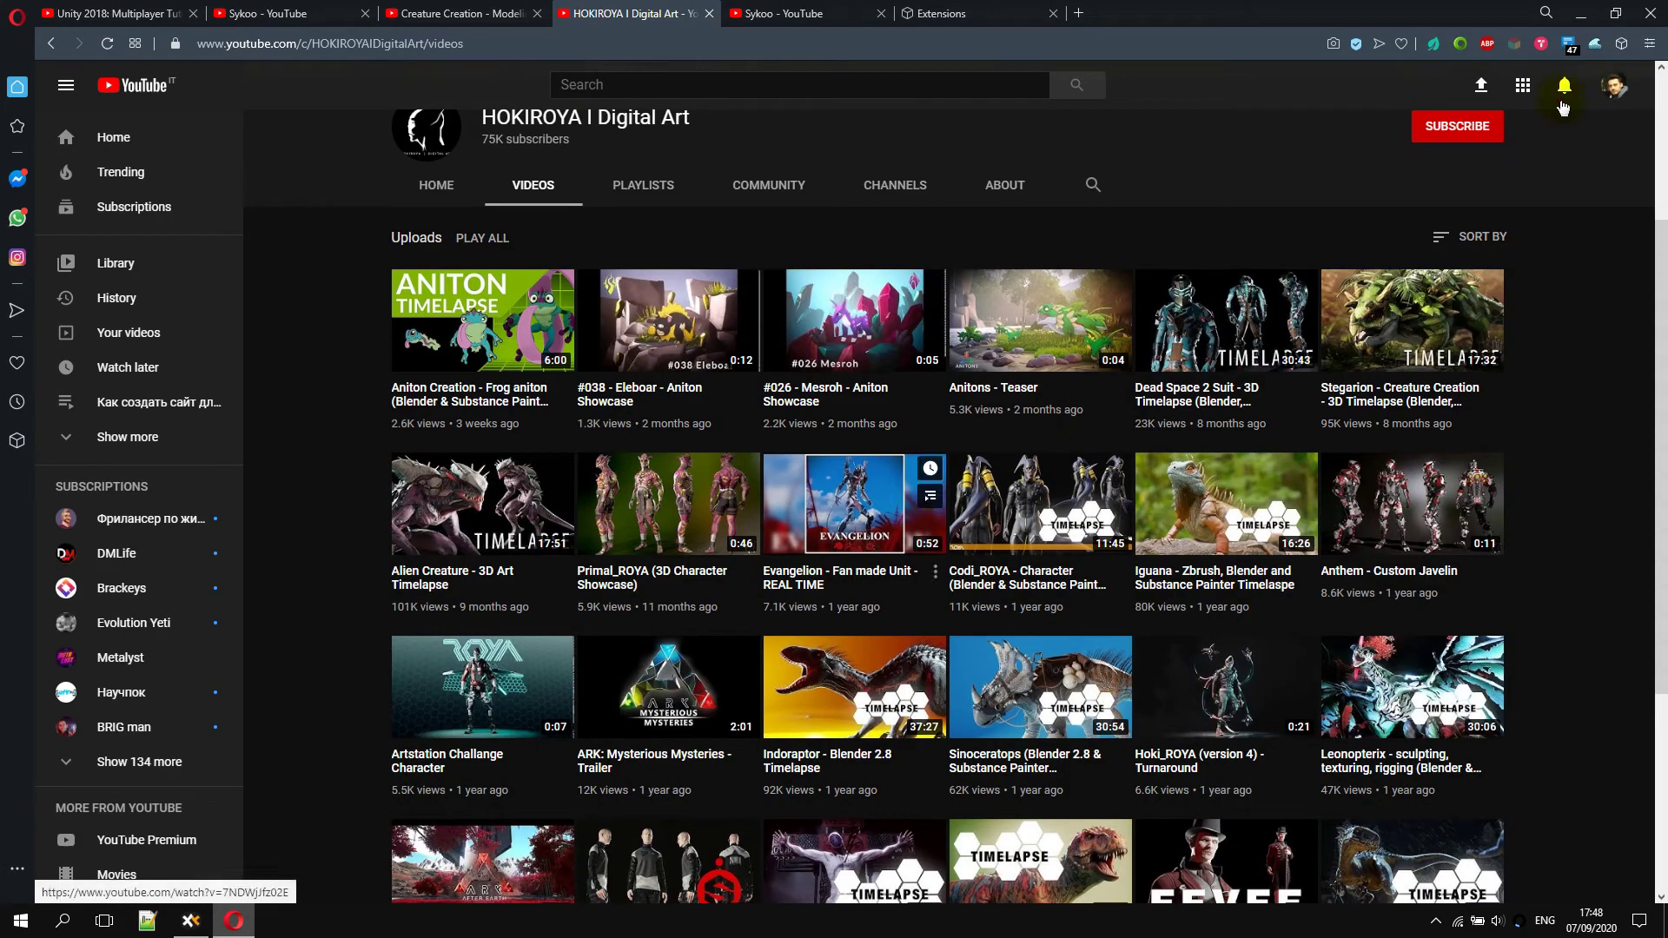
click(1595, 44)
click(1346, 193)
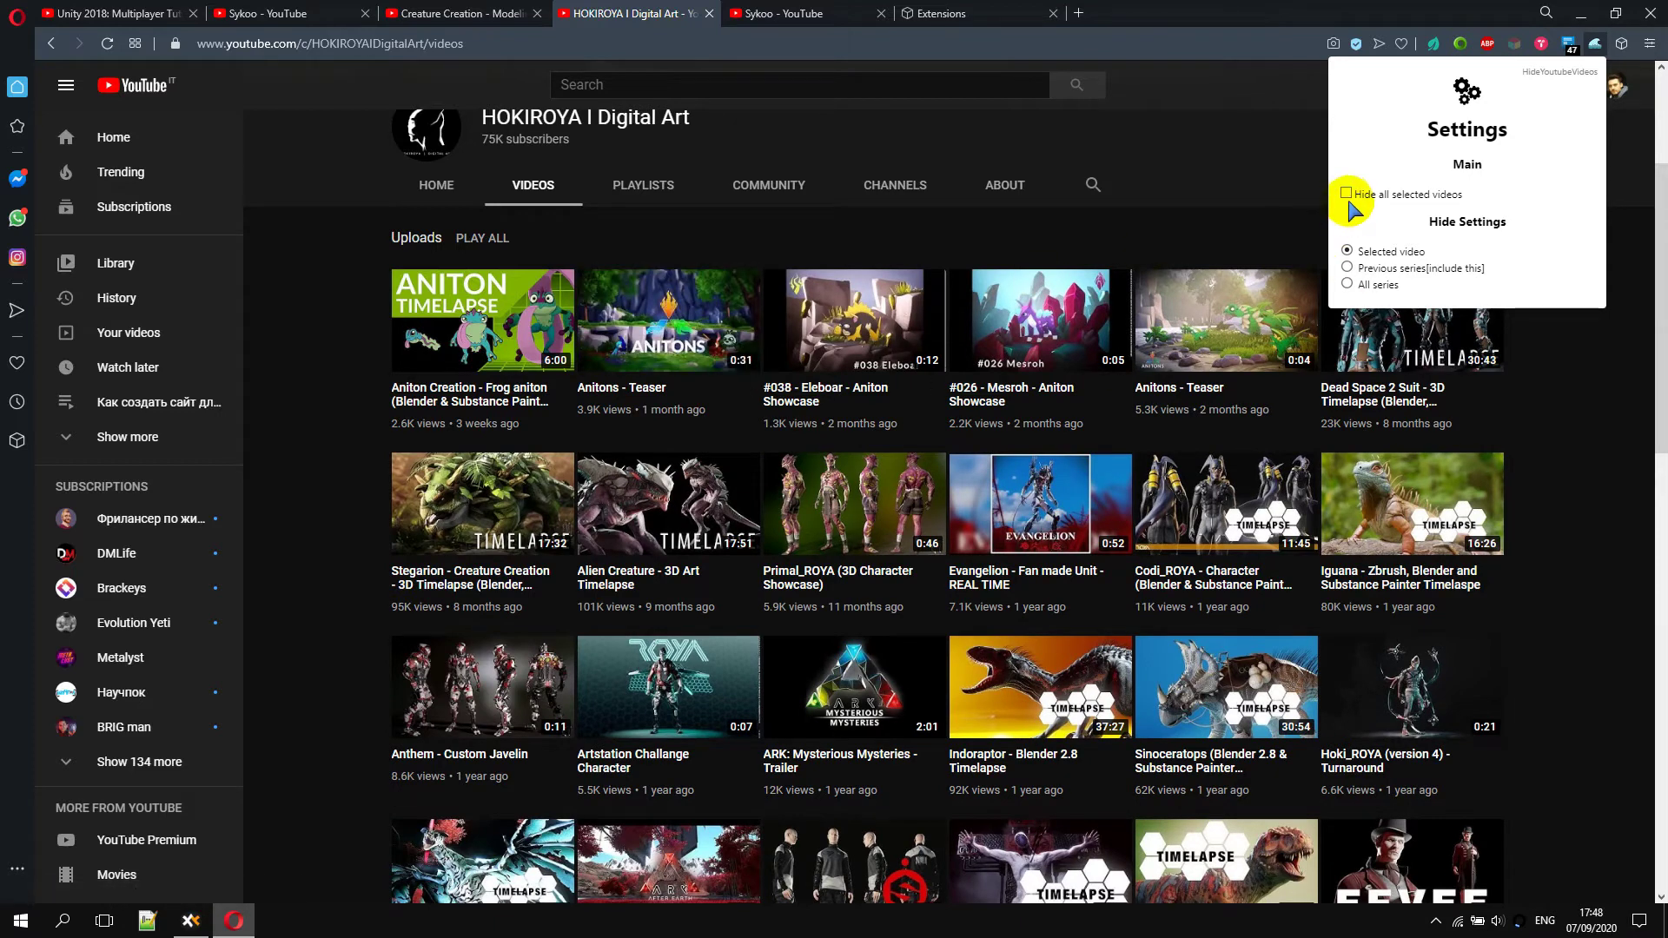
click(1346, 193)
click(1503, 423)
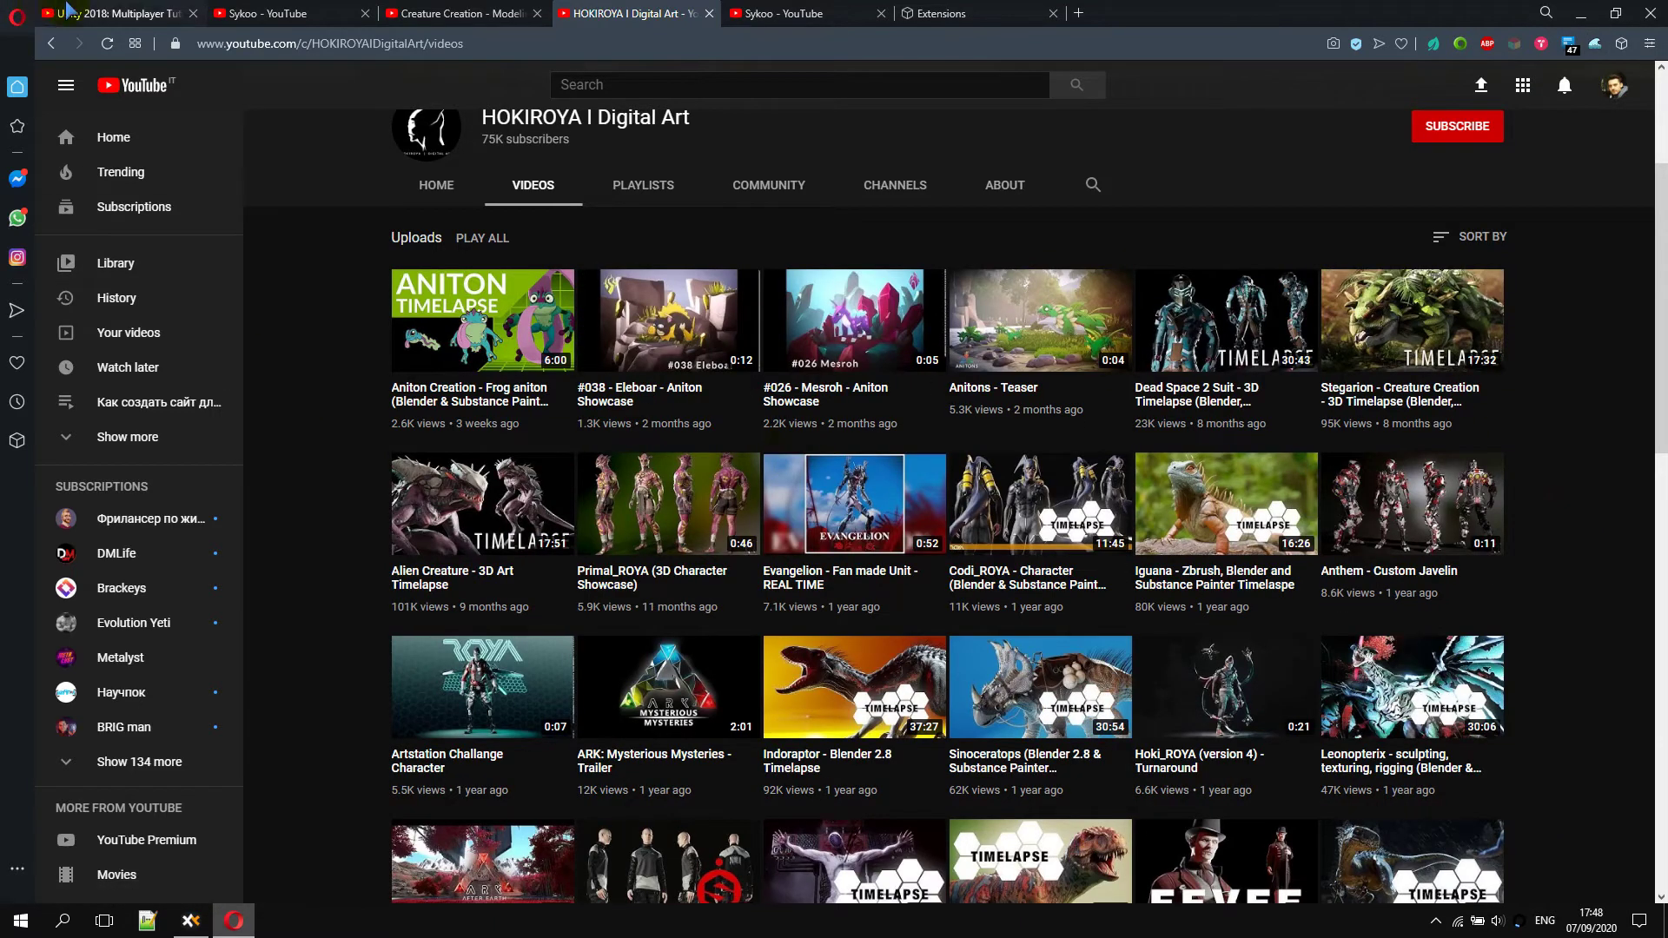
click(117, 13)
scroll(997, 610, down, 5)
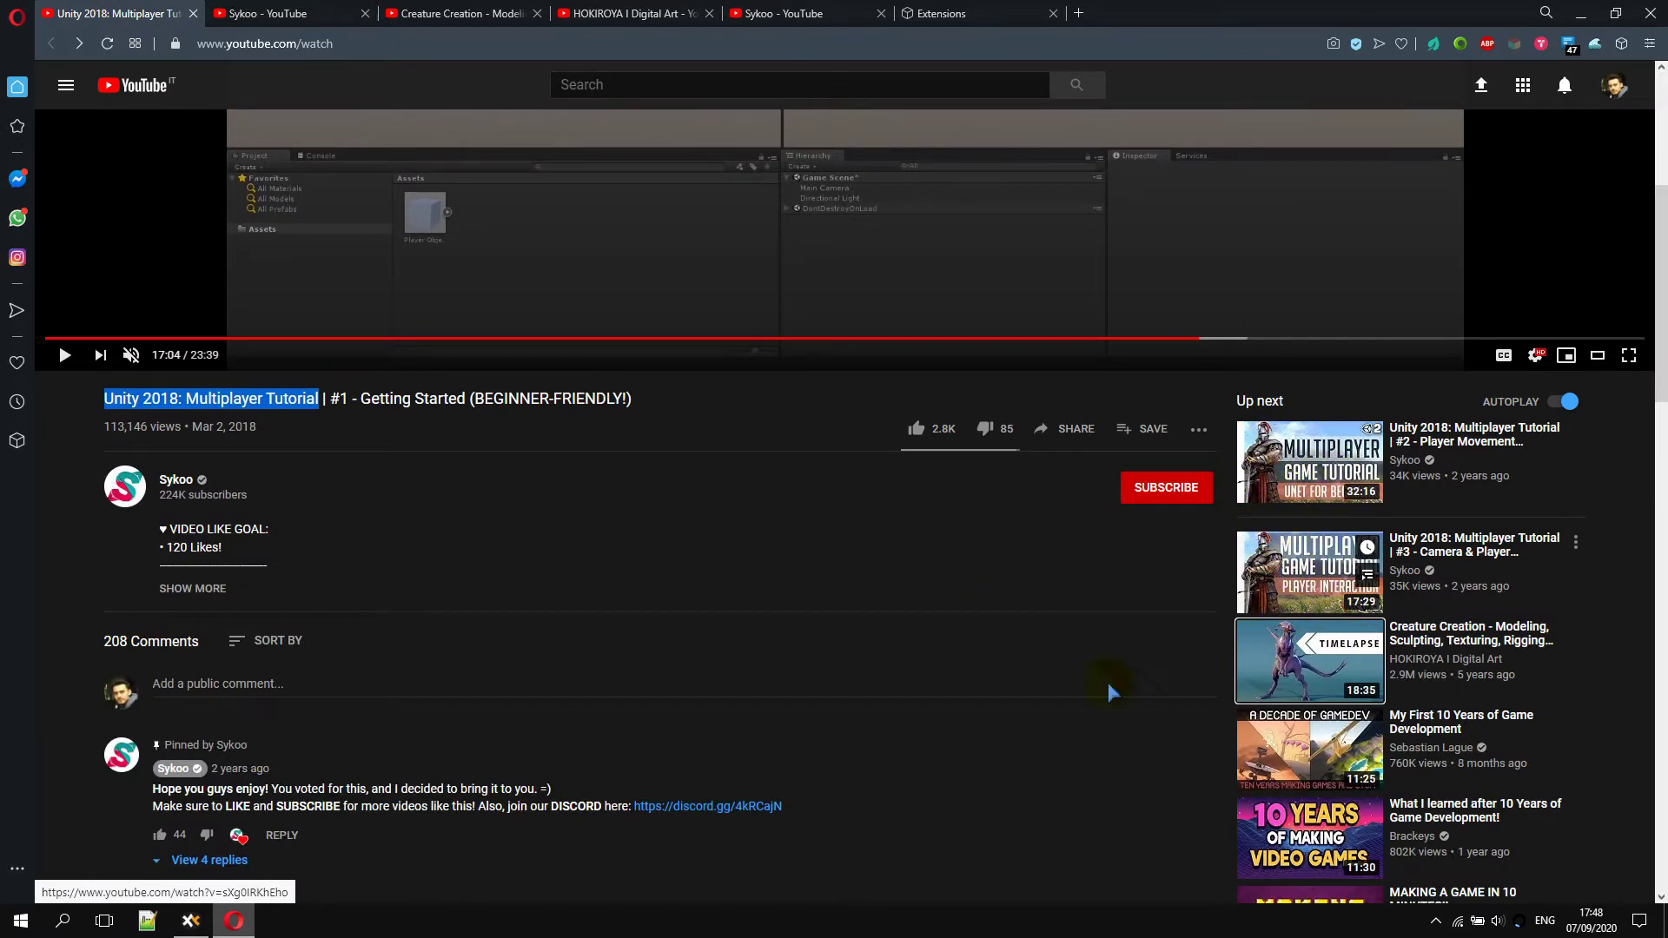
Reload the tutorial page and hide the Multiplayer Tutorial series from Up next via #3
scroll(1287, 620, up, 5)
key(F5)
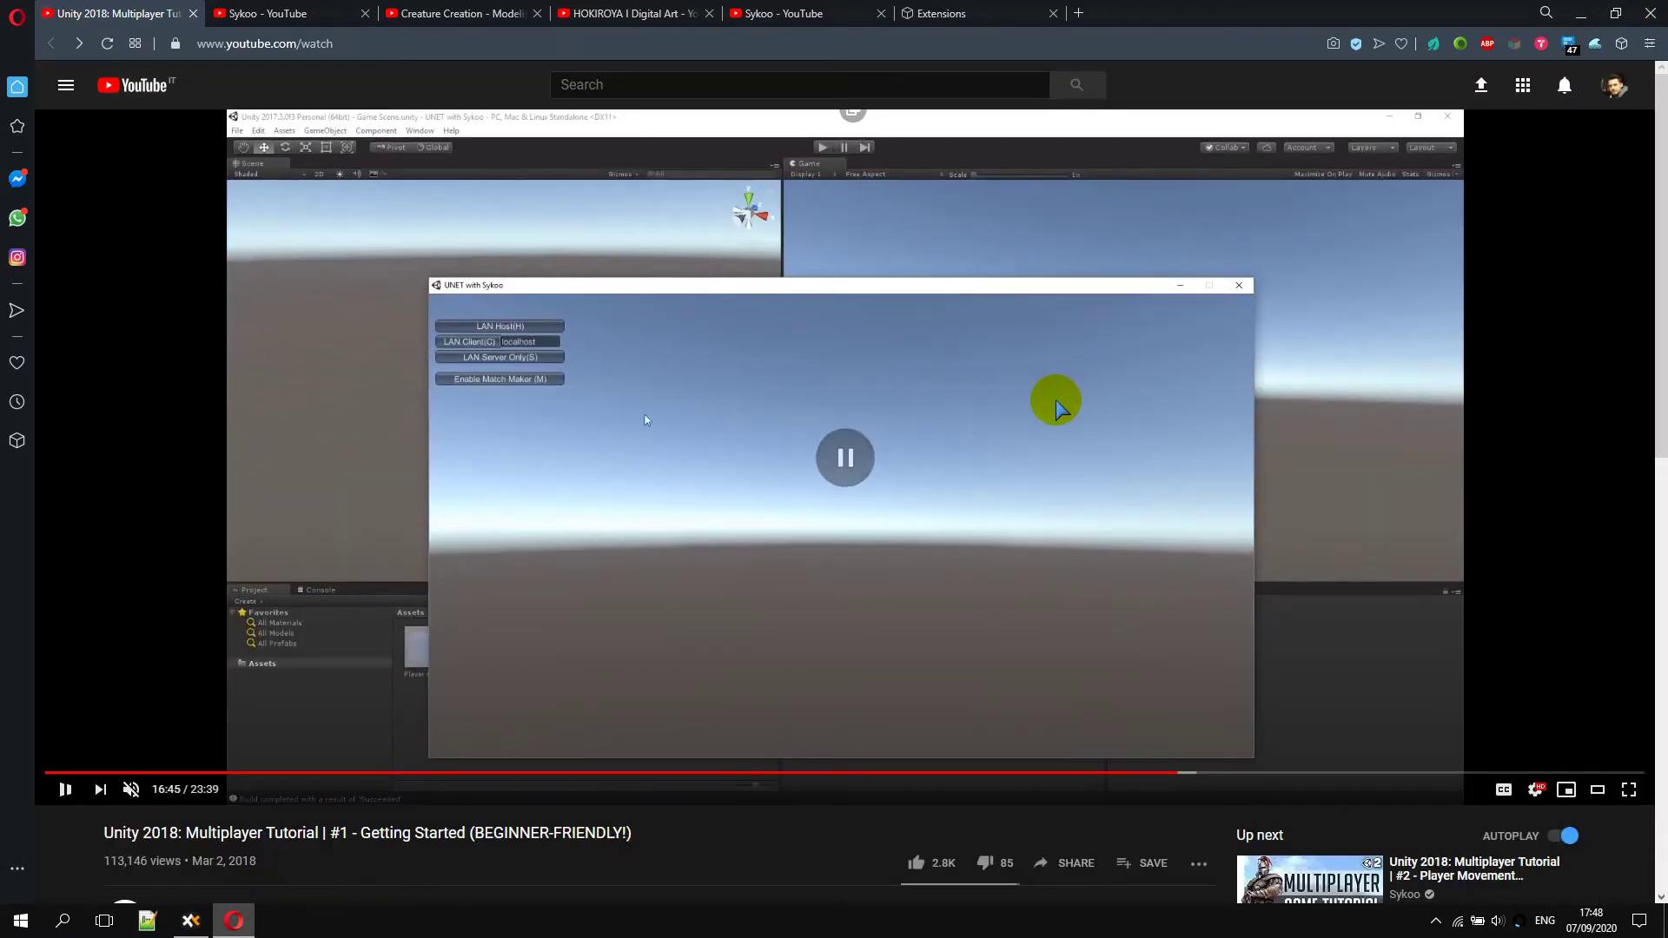
scroll(1288, 773, down, 3)
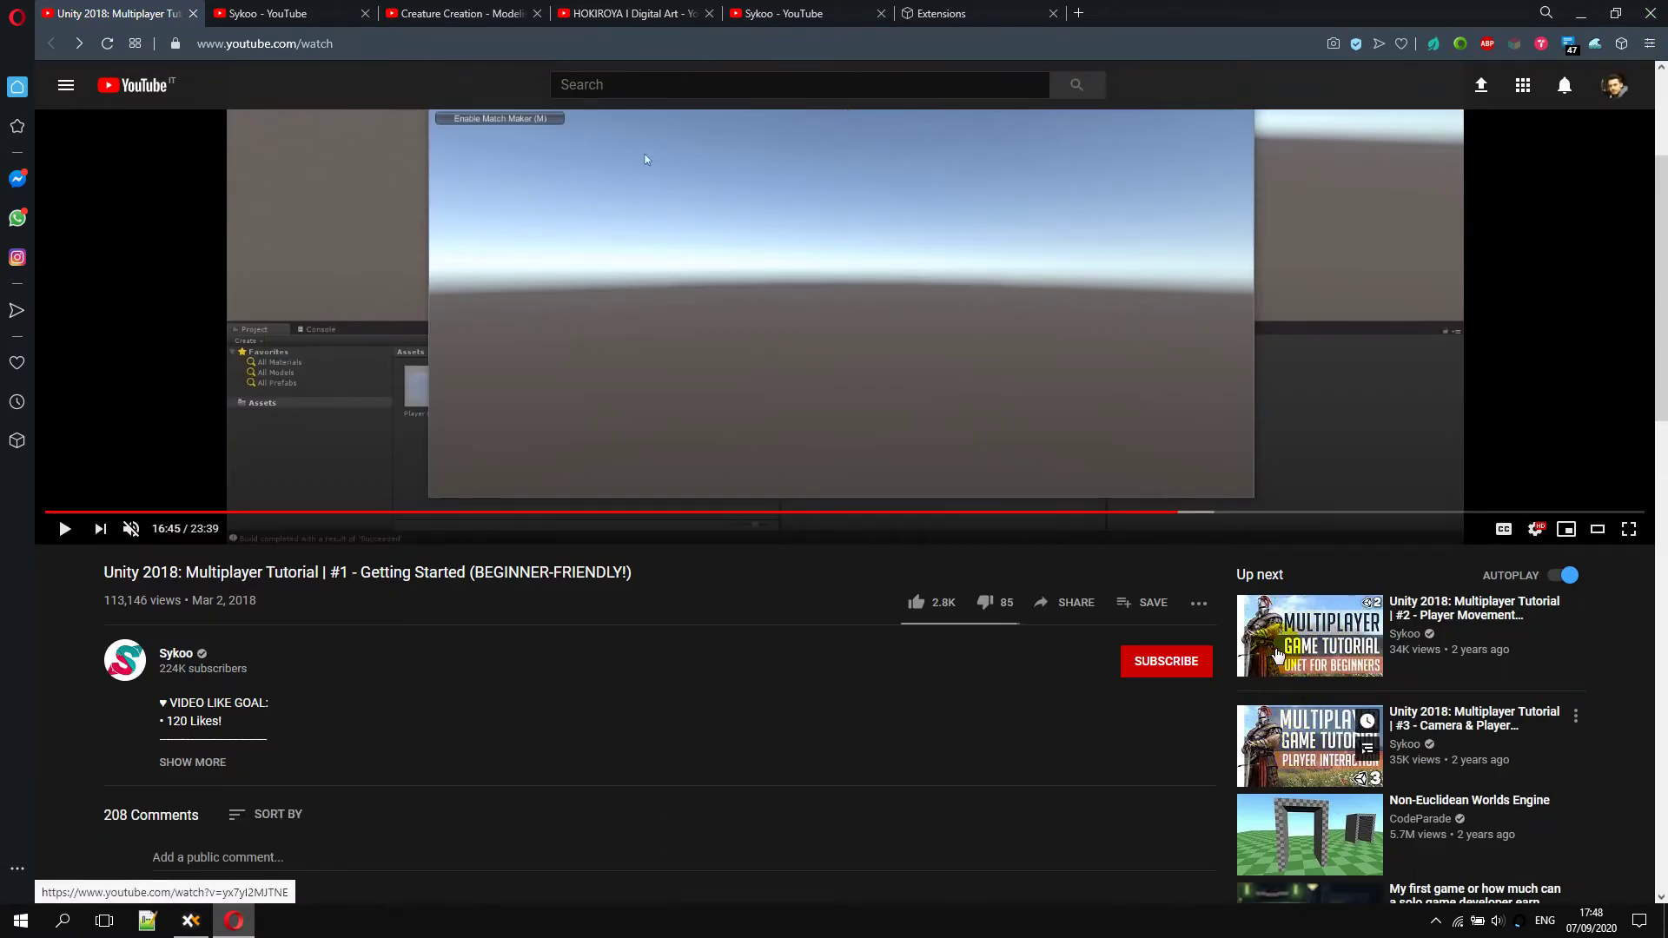
scroll(1279, 660, down, 1)
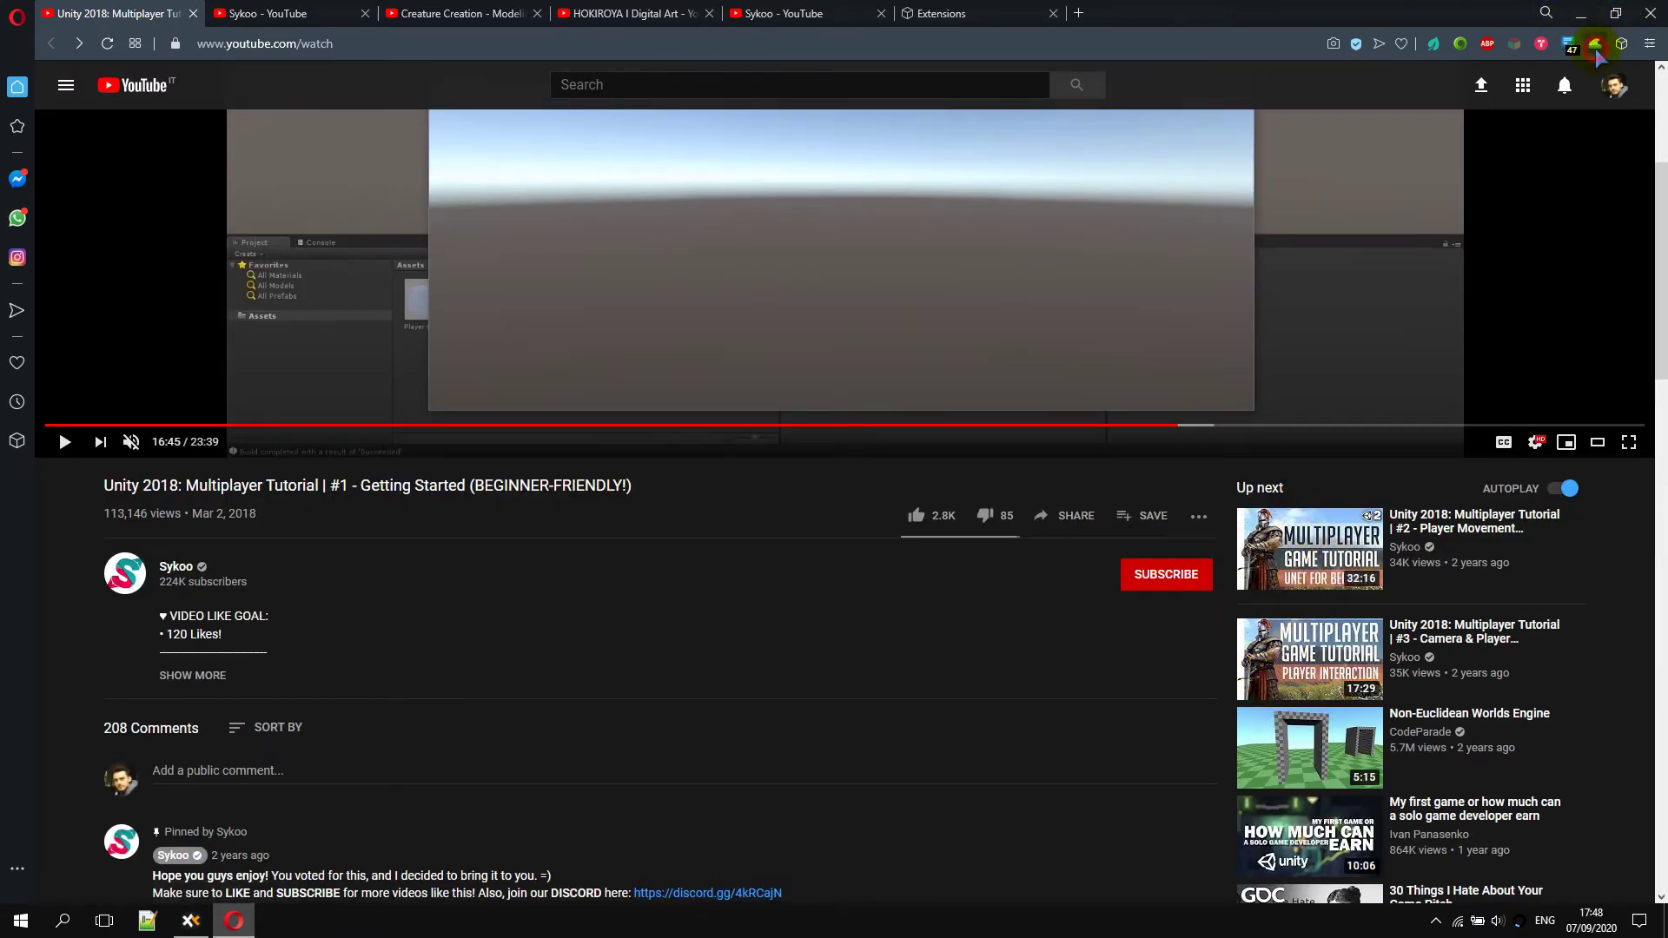
click(1595, 45)
click(1664, 269)
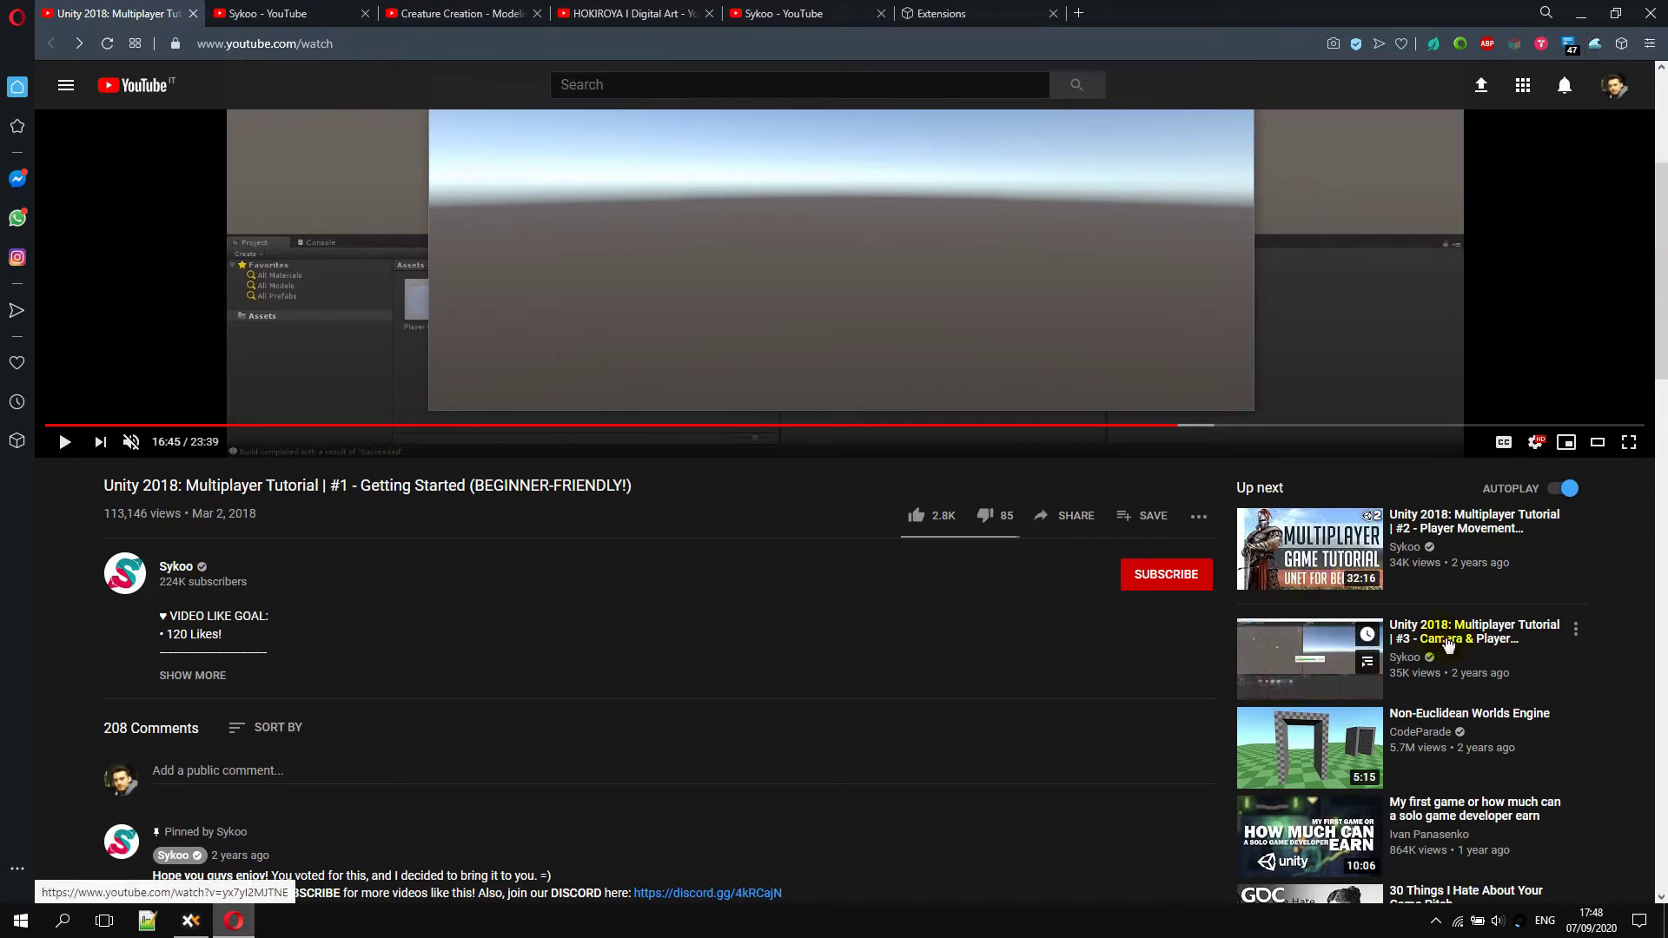
drag(1399, 634, 1562, 629)
right_click(1304, 653)
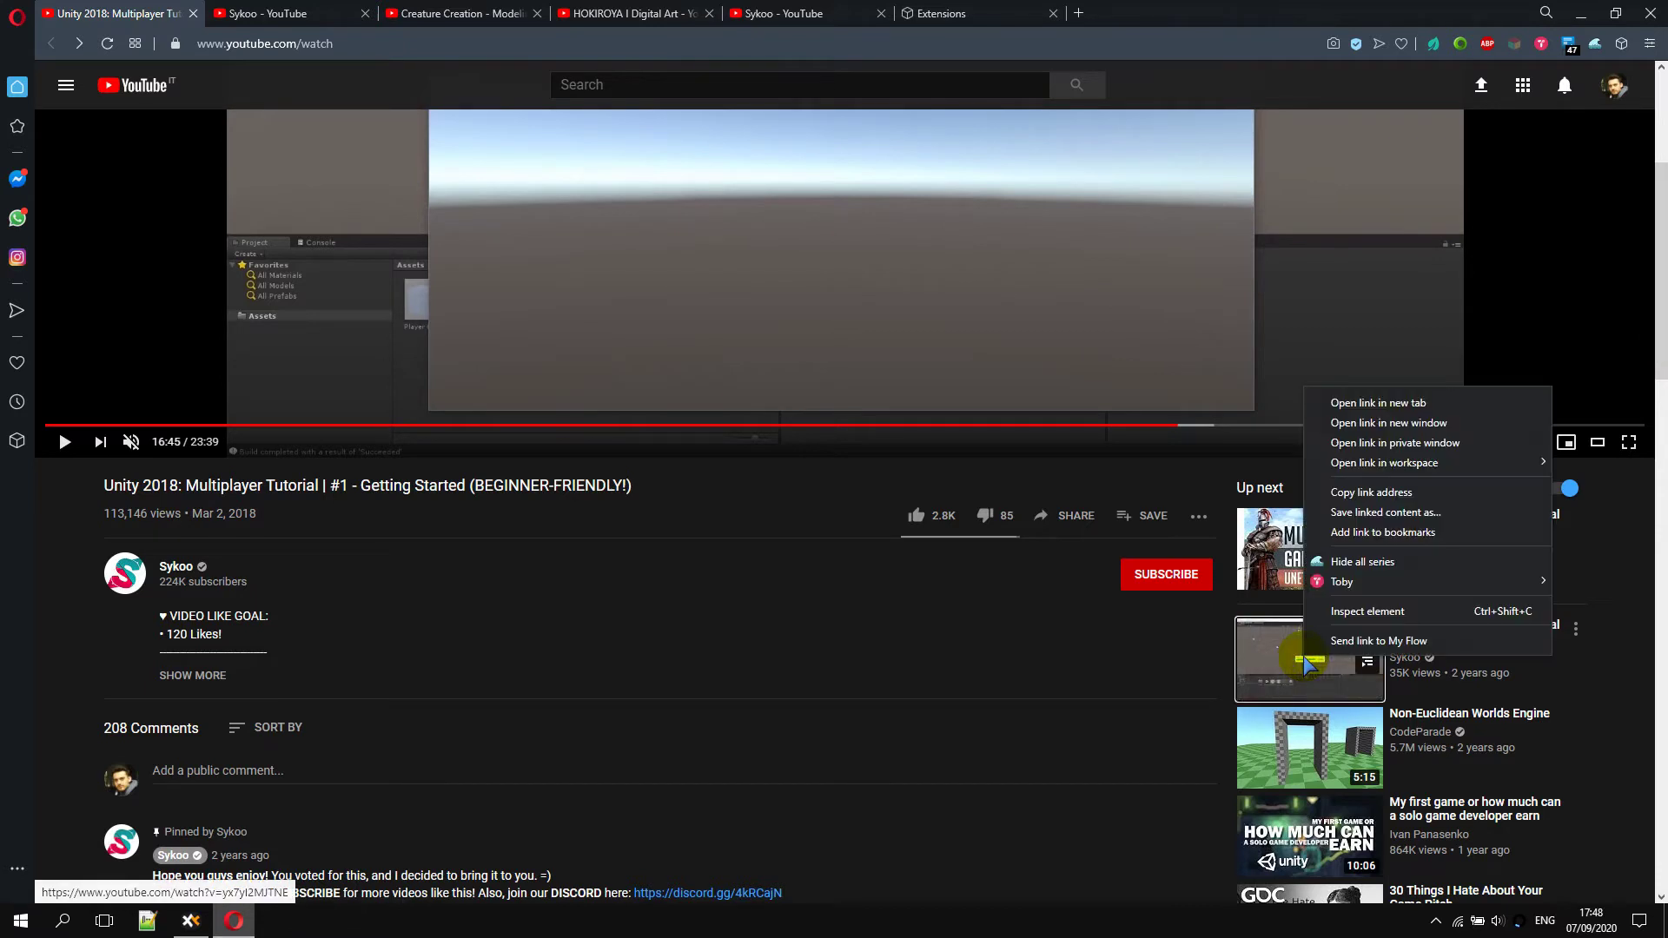
click(1362, 562)
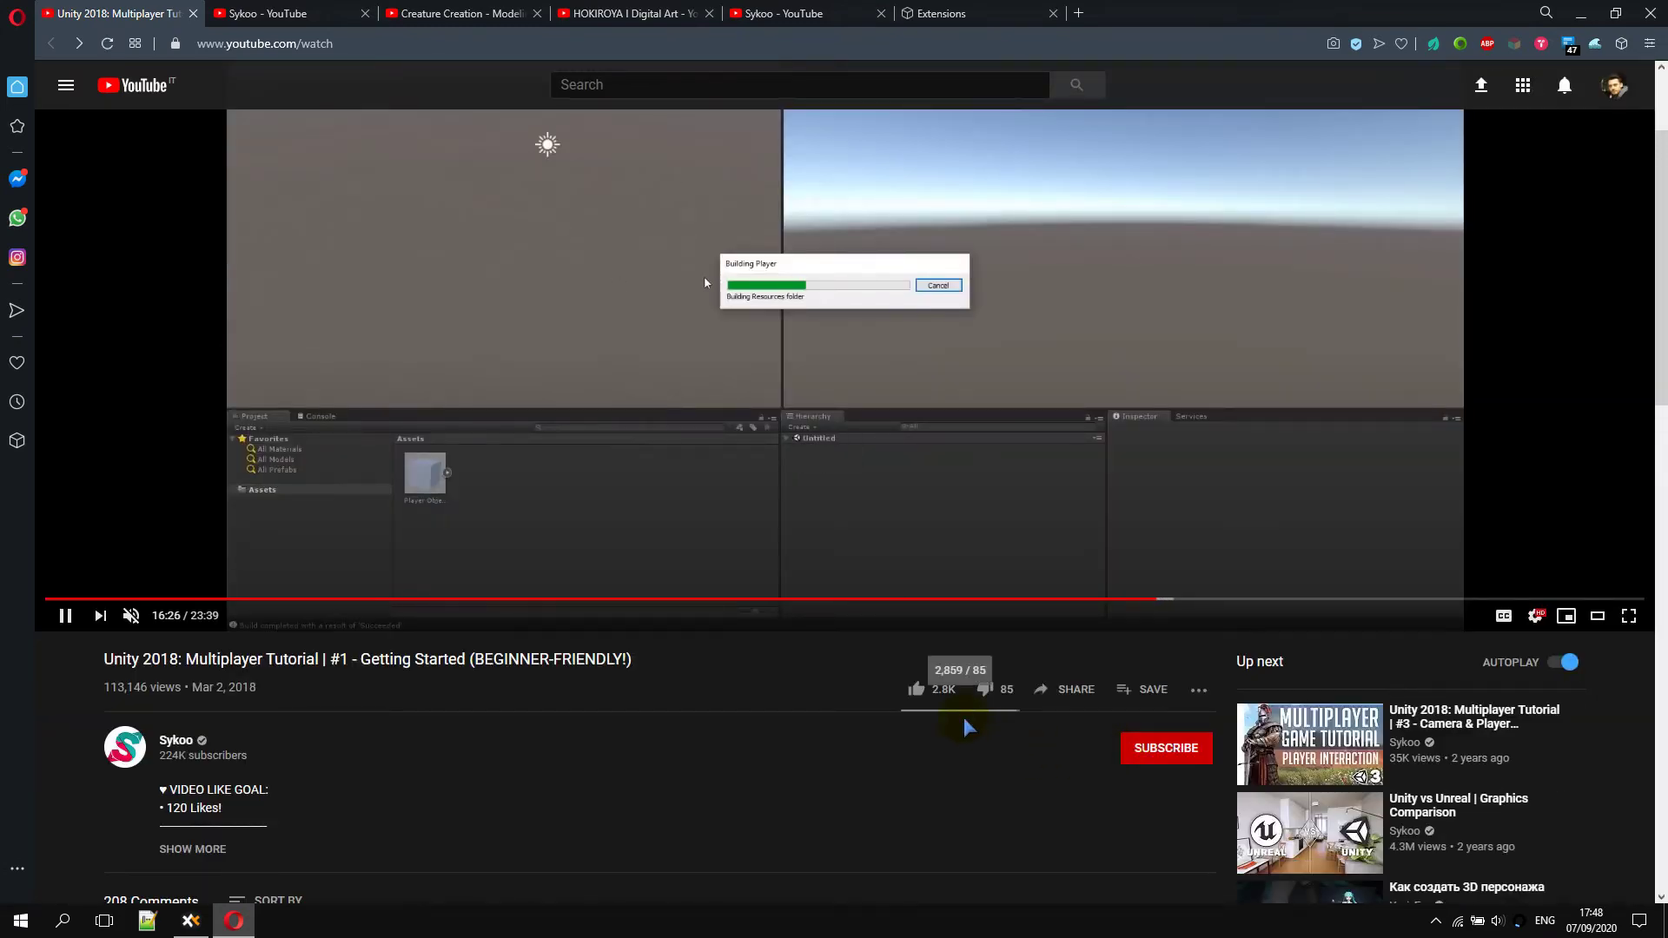
Check the extensions list and the extension's hide setting after hiding the series
scroll(961, 727, down, 1)
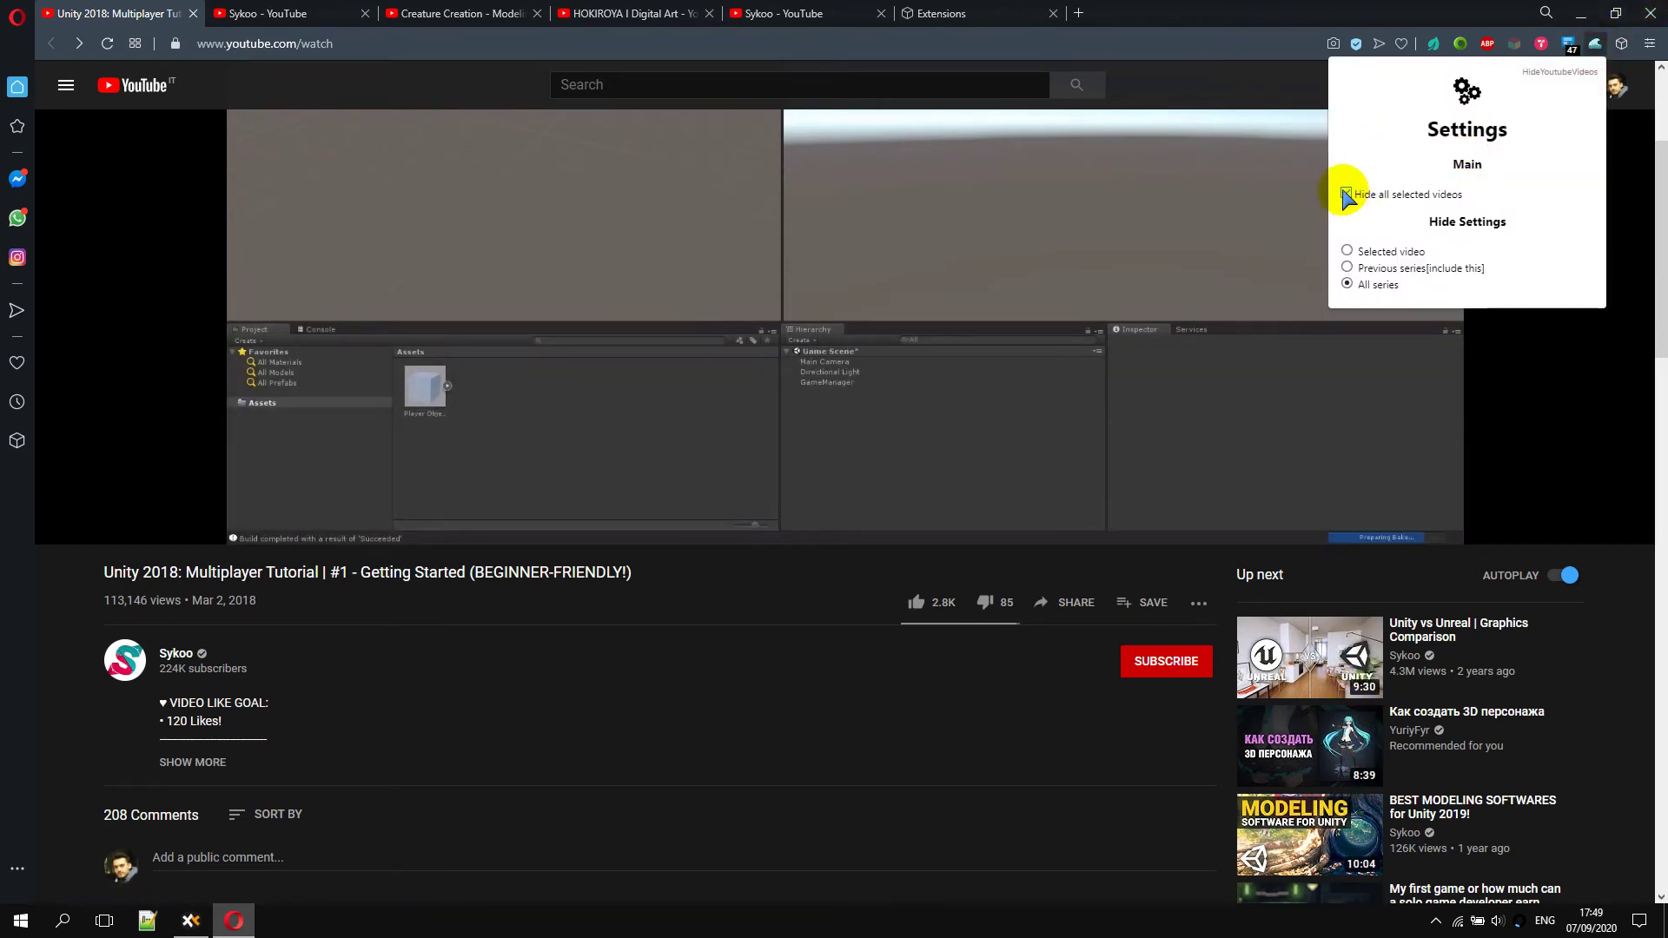
scroll(1046, 658, down, 1)
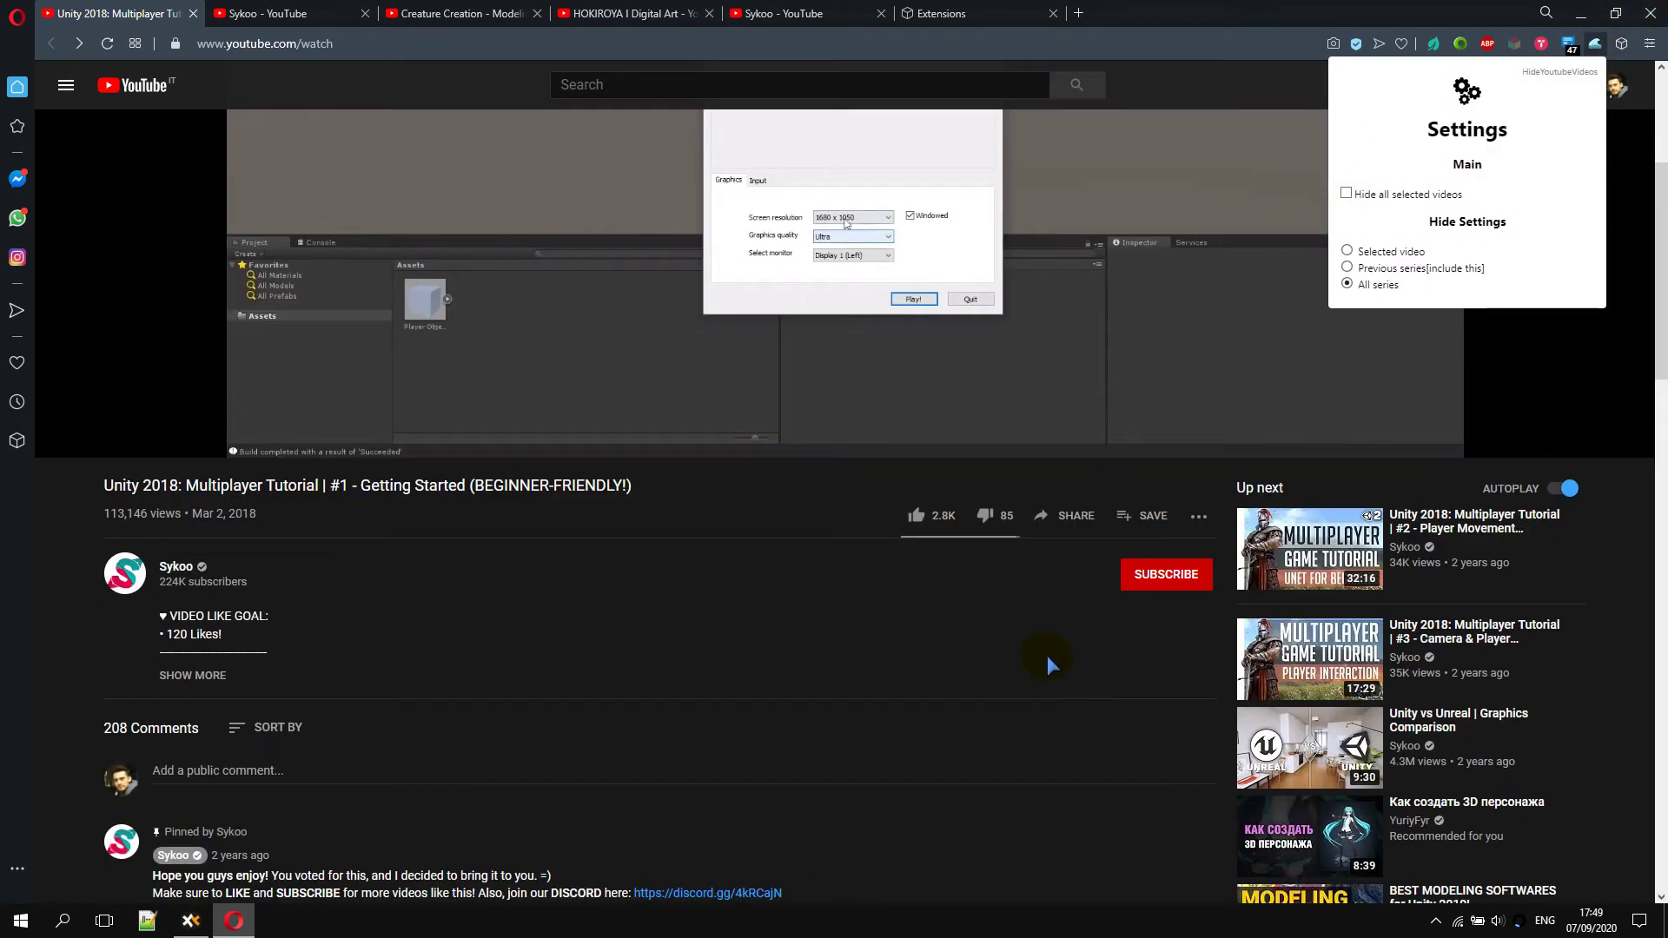
click(621, 483)
scroll(1082, 700, up, 4)
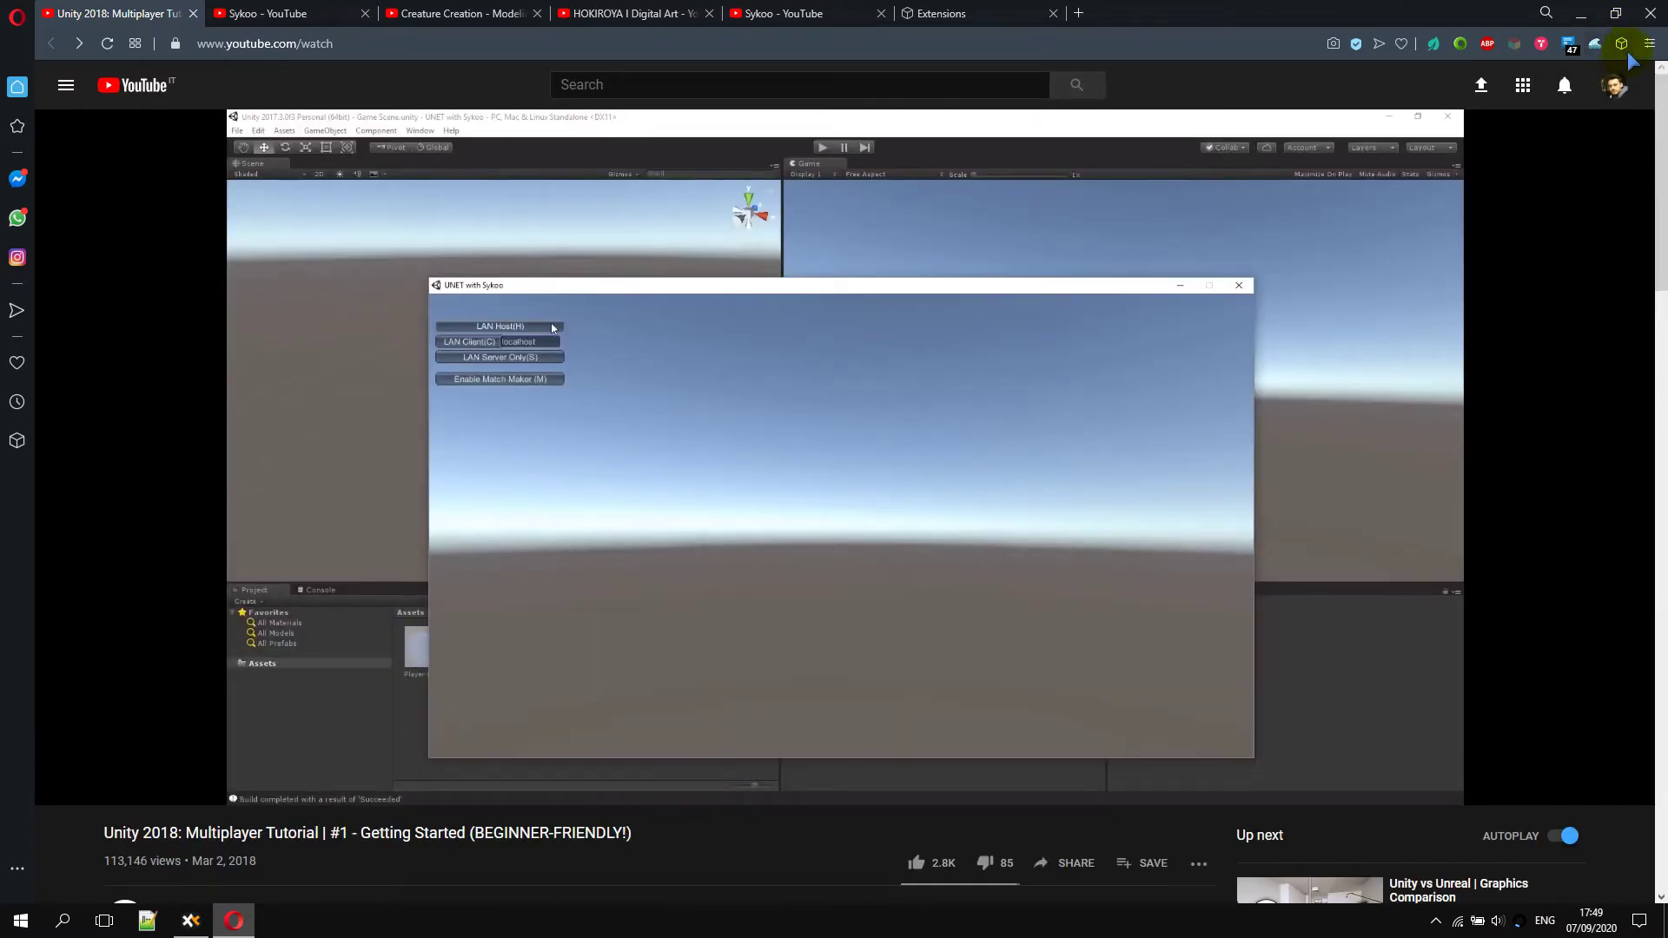
click(1621, 44)
click(1621, 44)
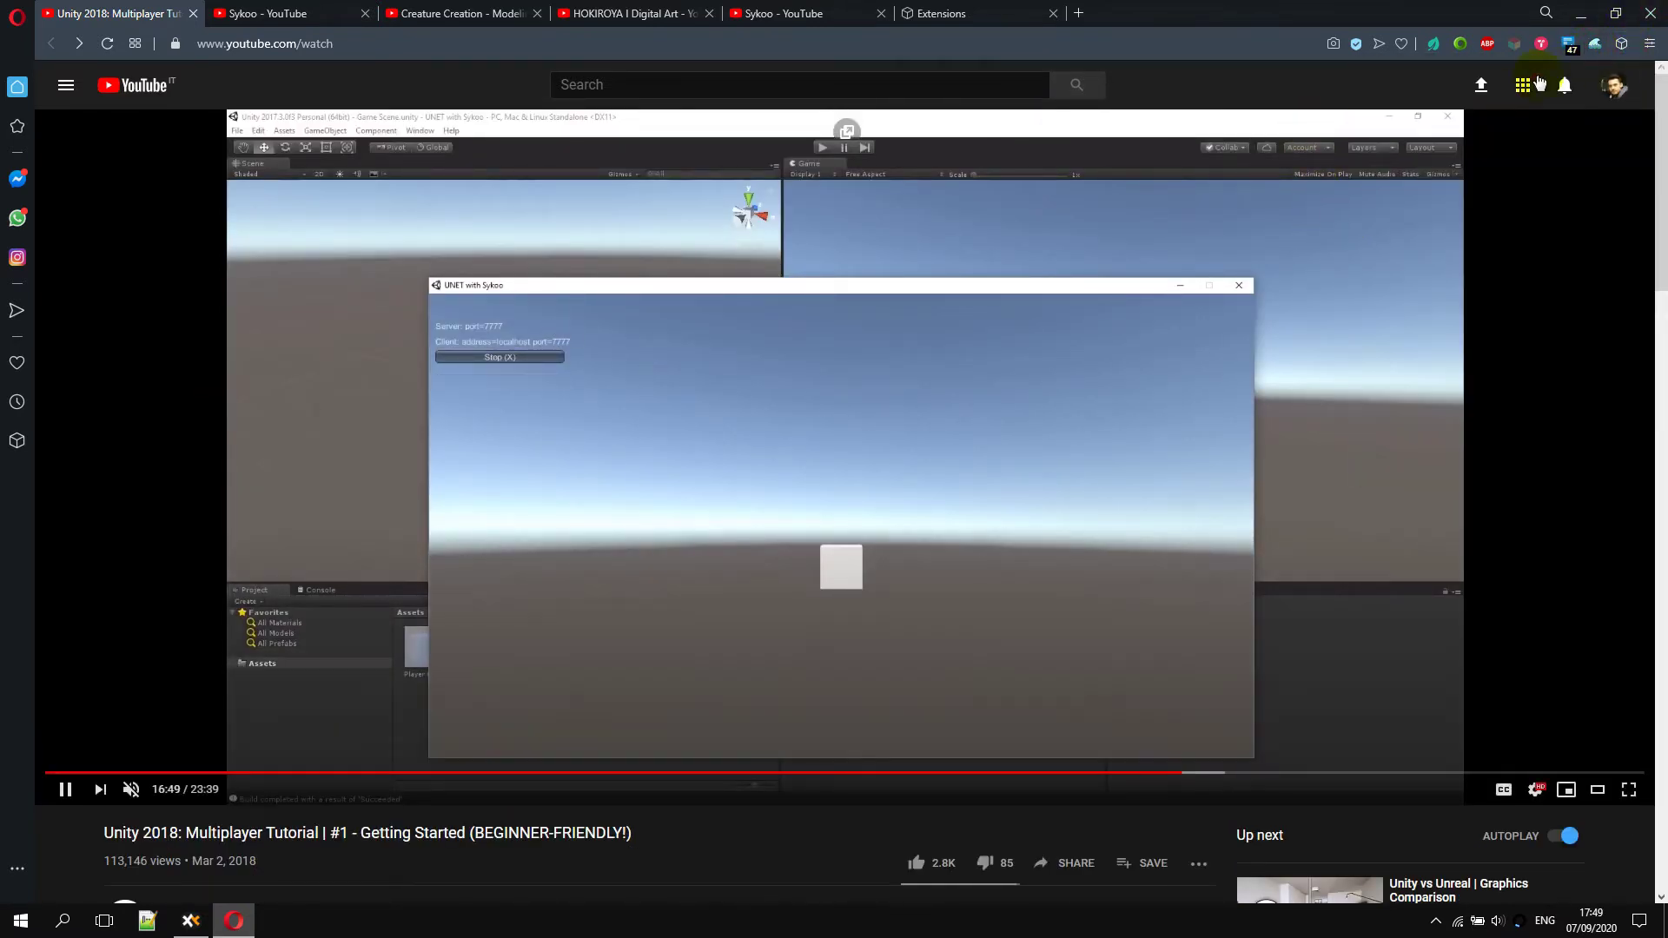
click(1597, 43)
click(1353, 191)
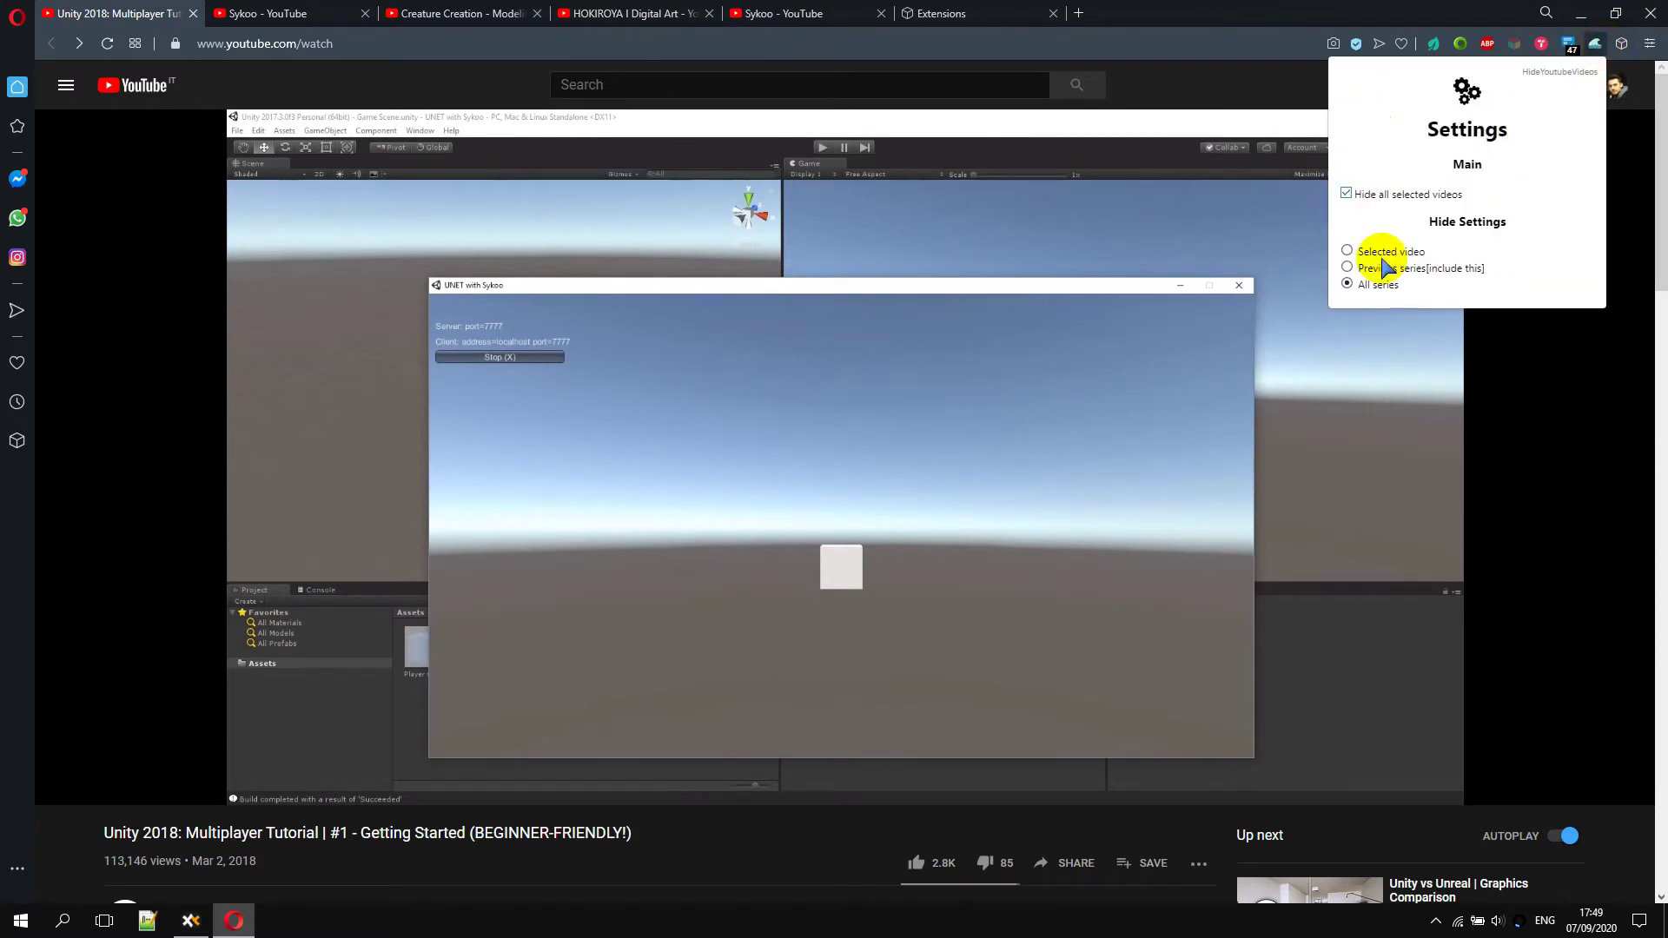
click(614, 819)
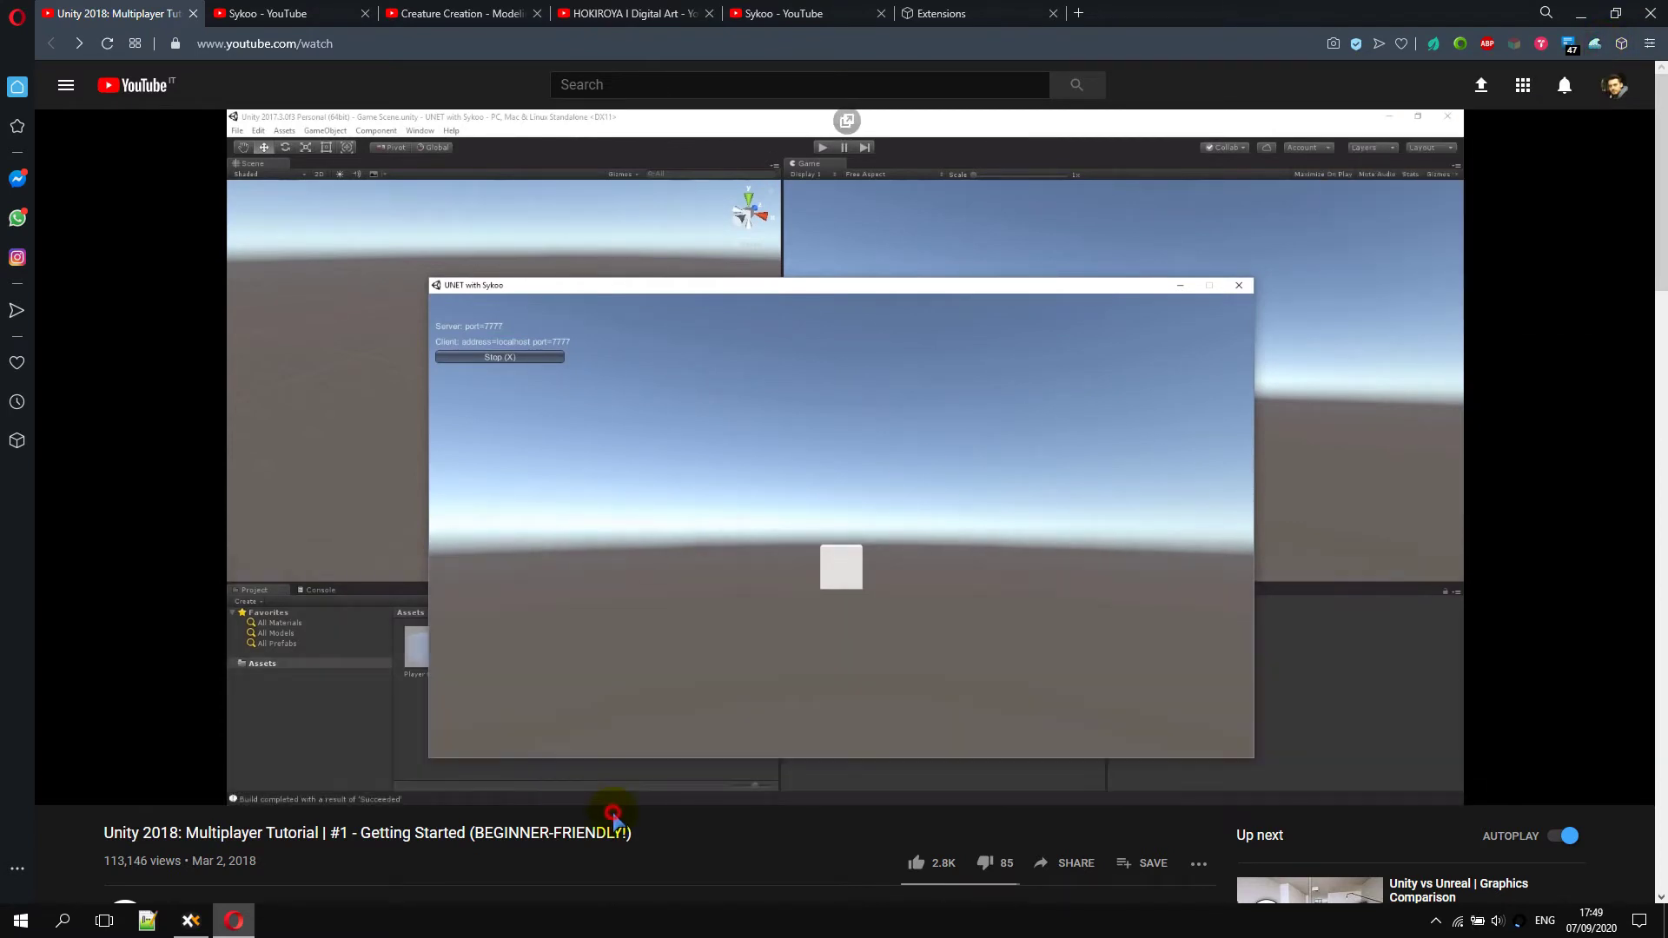
Close Opera, relaunch it and return to the Unity 2018 tutorial tab
click(1664, 5)
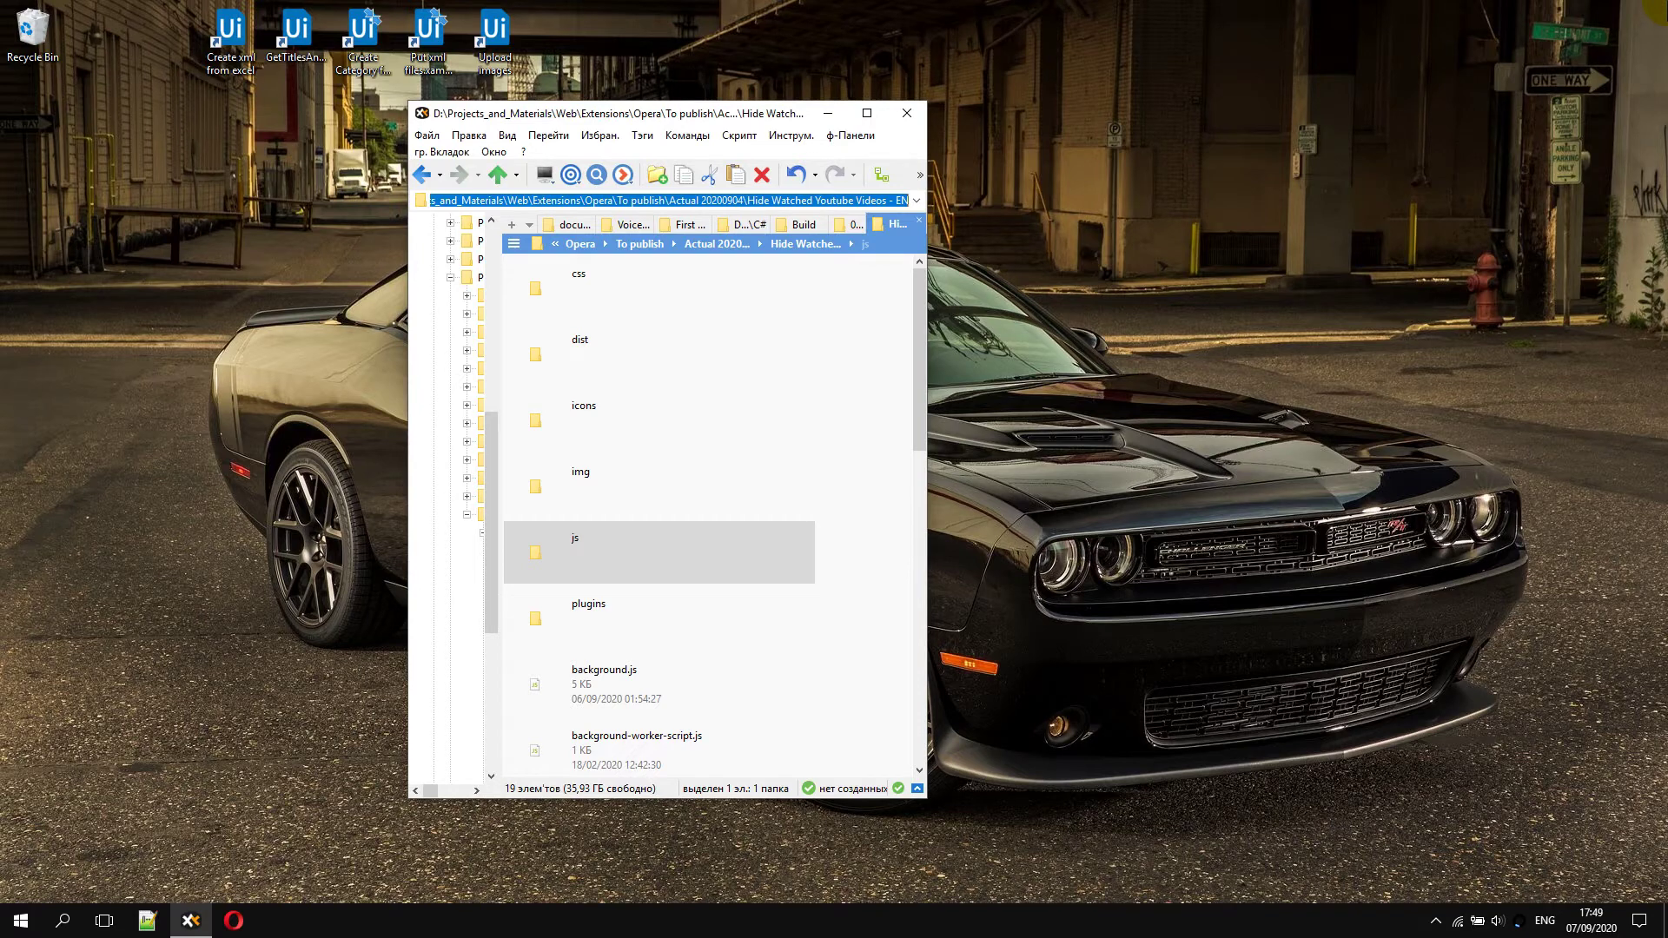
click(597, 583)
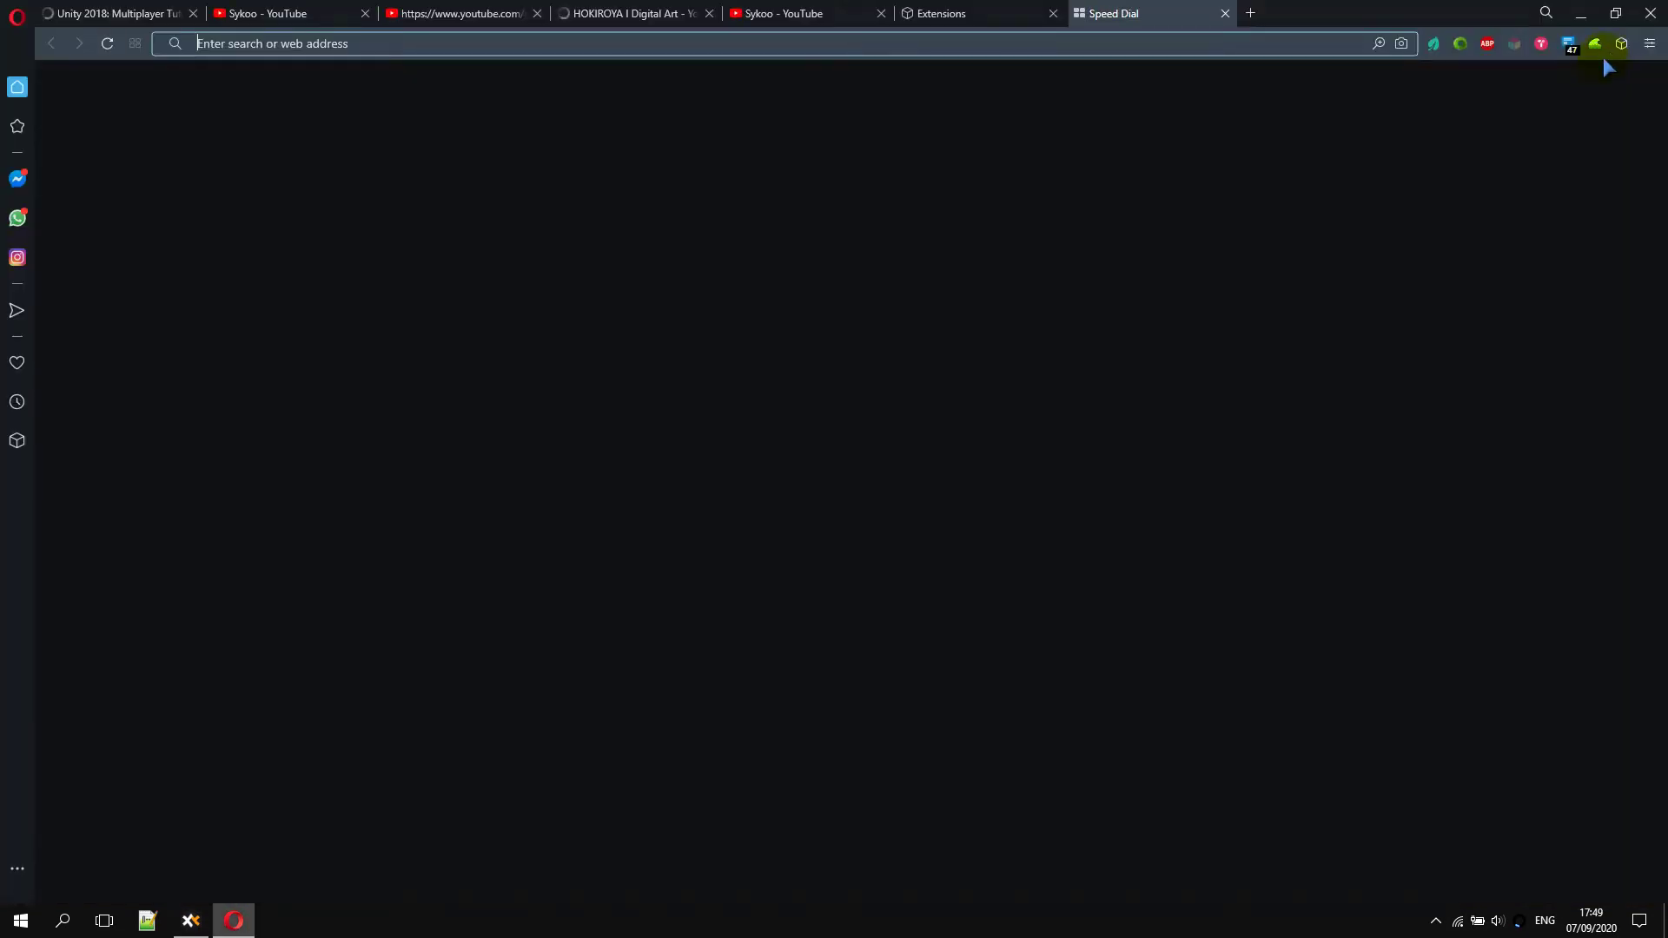
click(1619, 45)
click(89, 11)
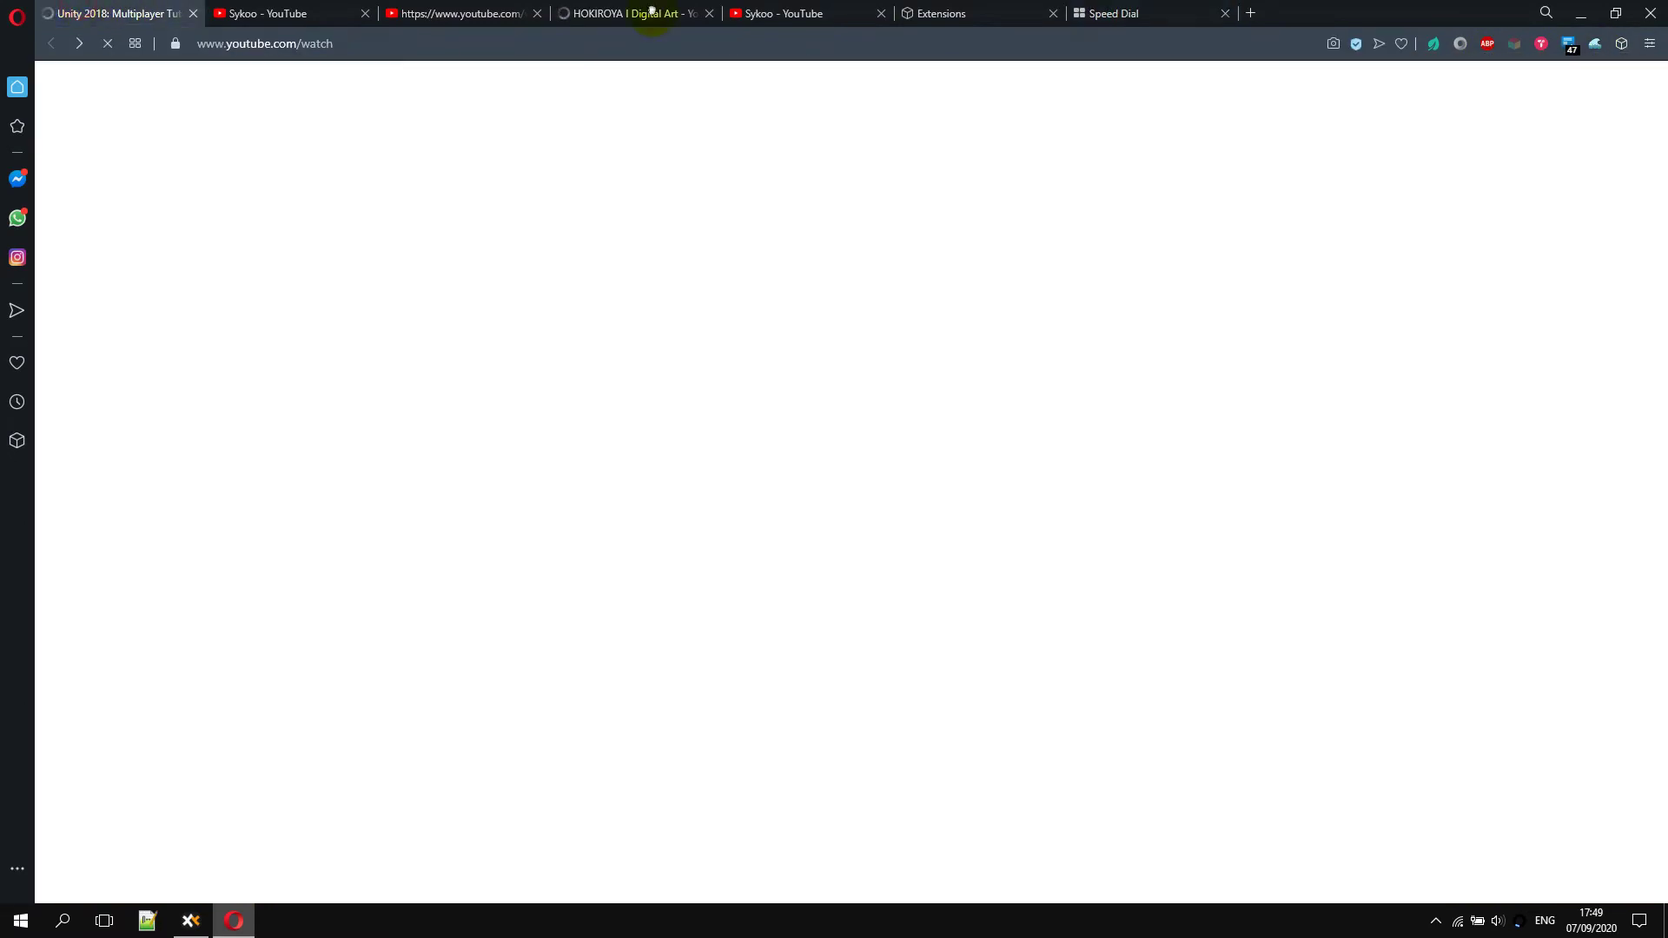
Turn 'Hide all selected videos' back on so Multiplayer Tutorial videos leave Up next
click(1597, 45)
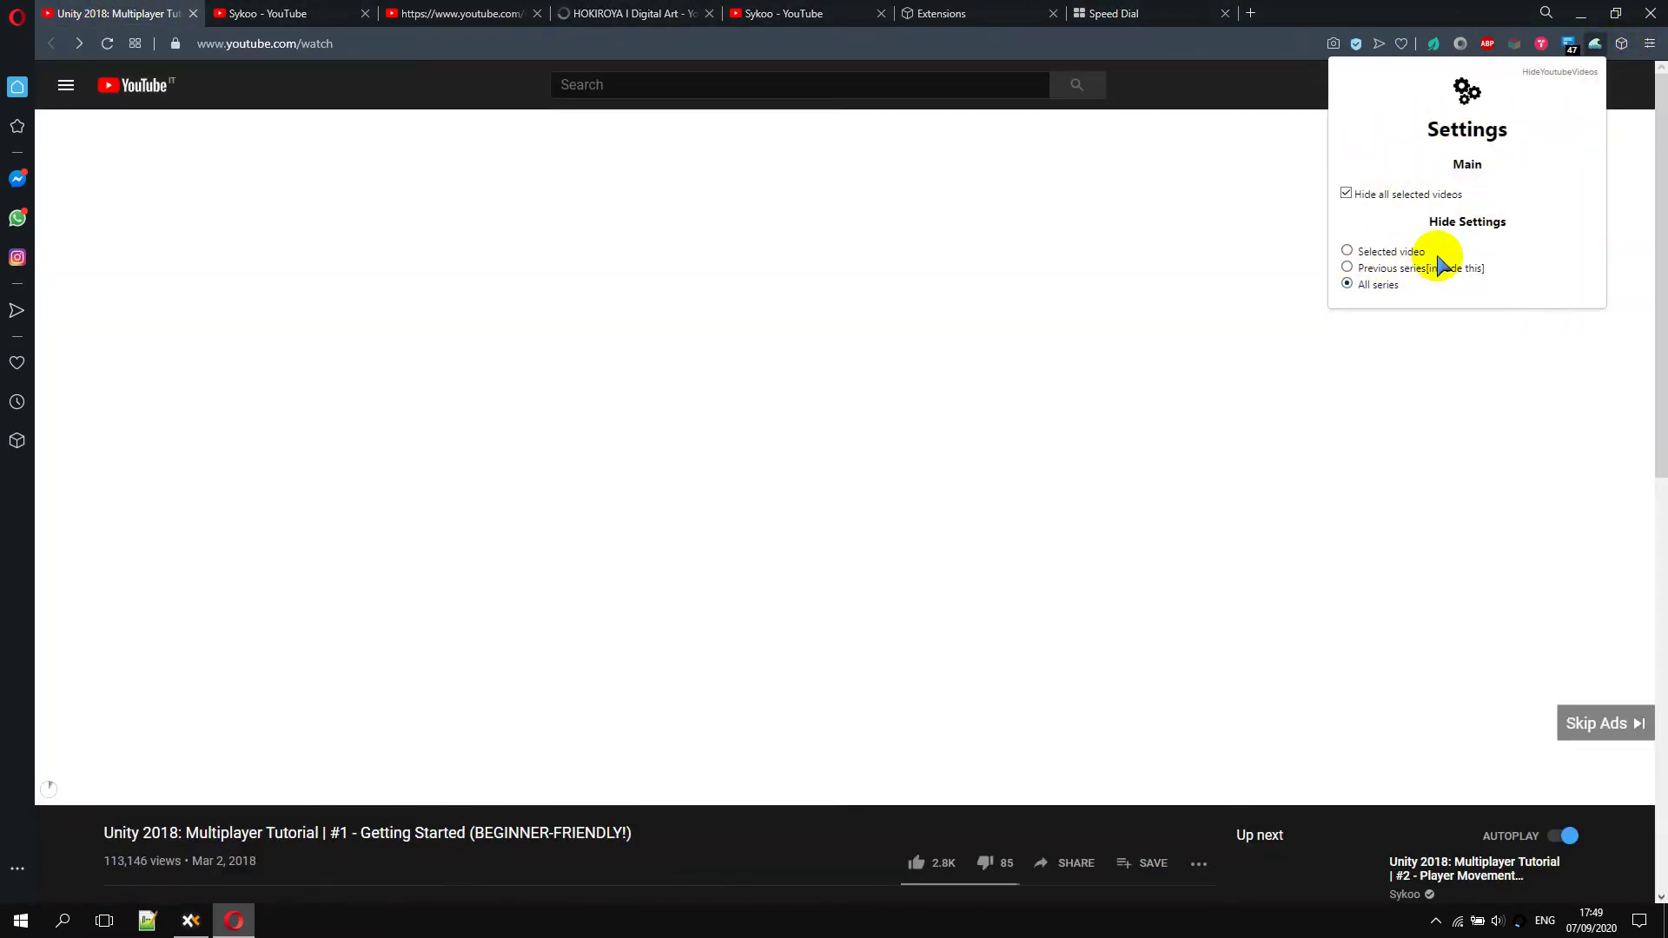
click(727, 837)
scroll(726, 836, down, 4)
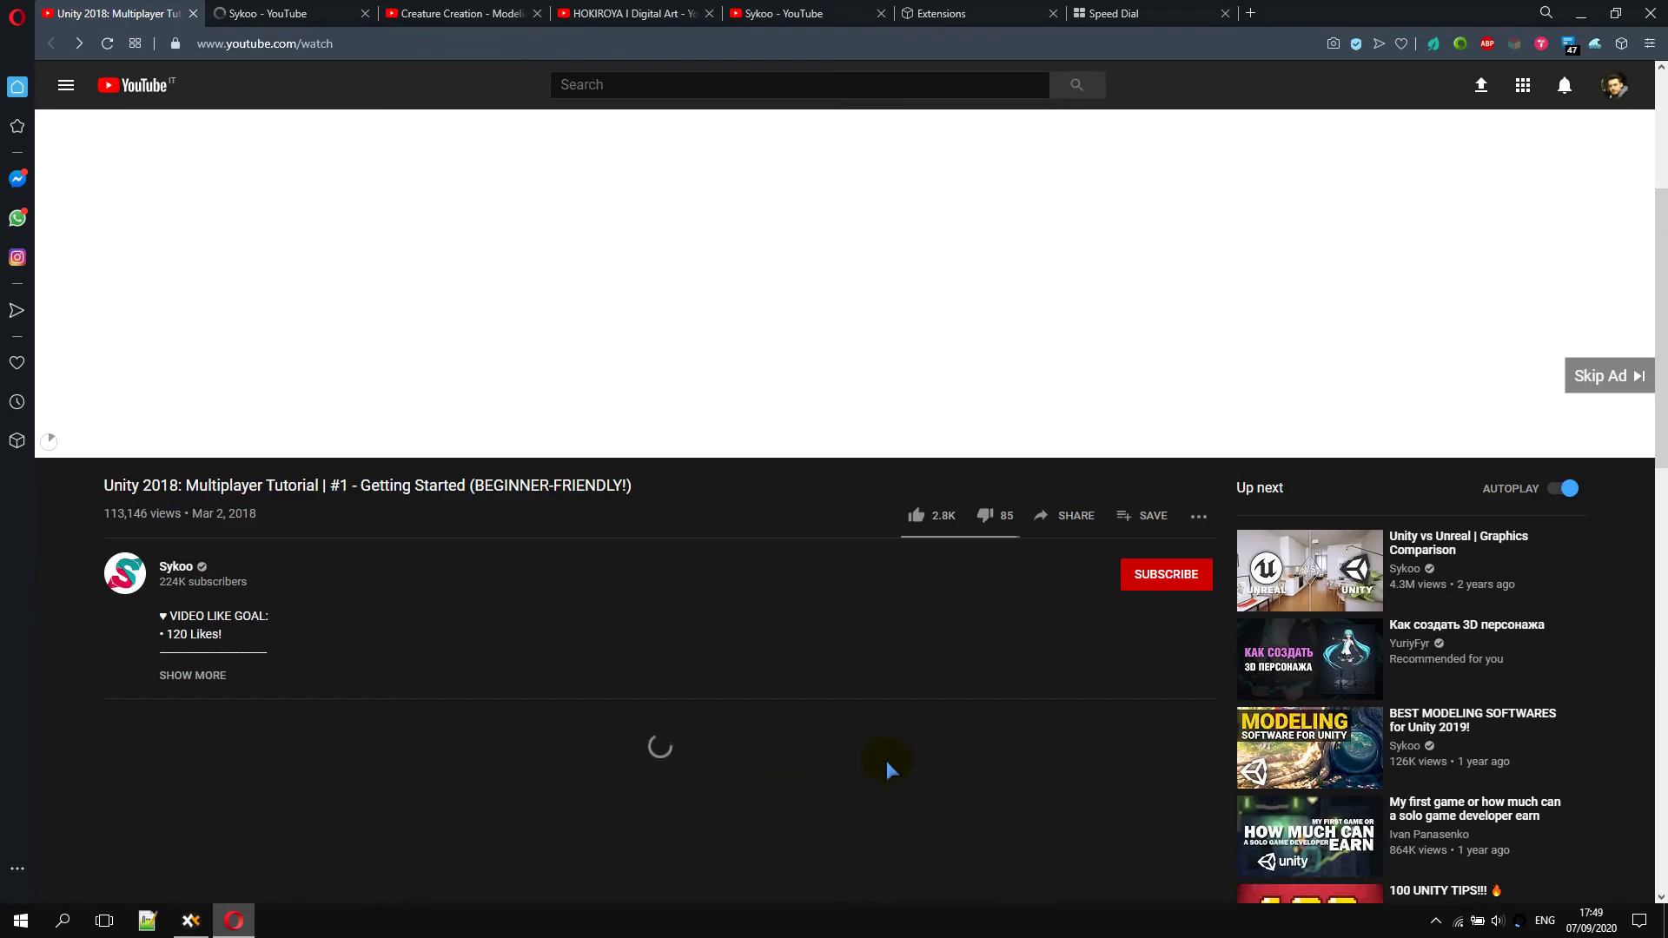
click(1595, 43)
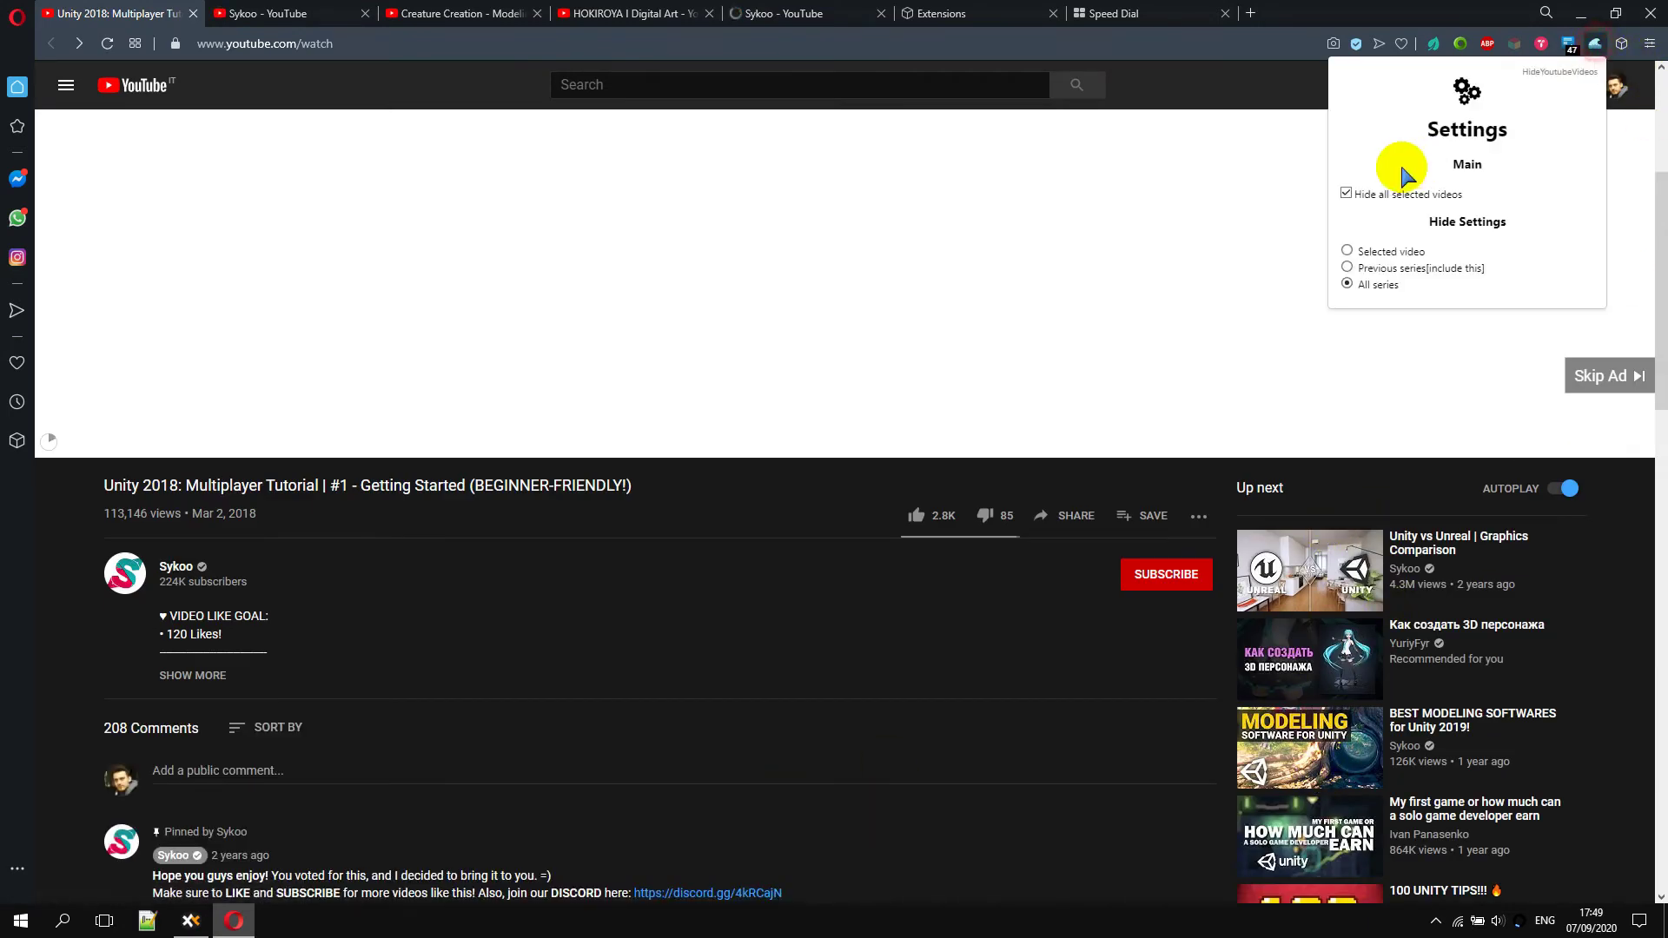
click(1346, 193)
click(695, 537)
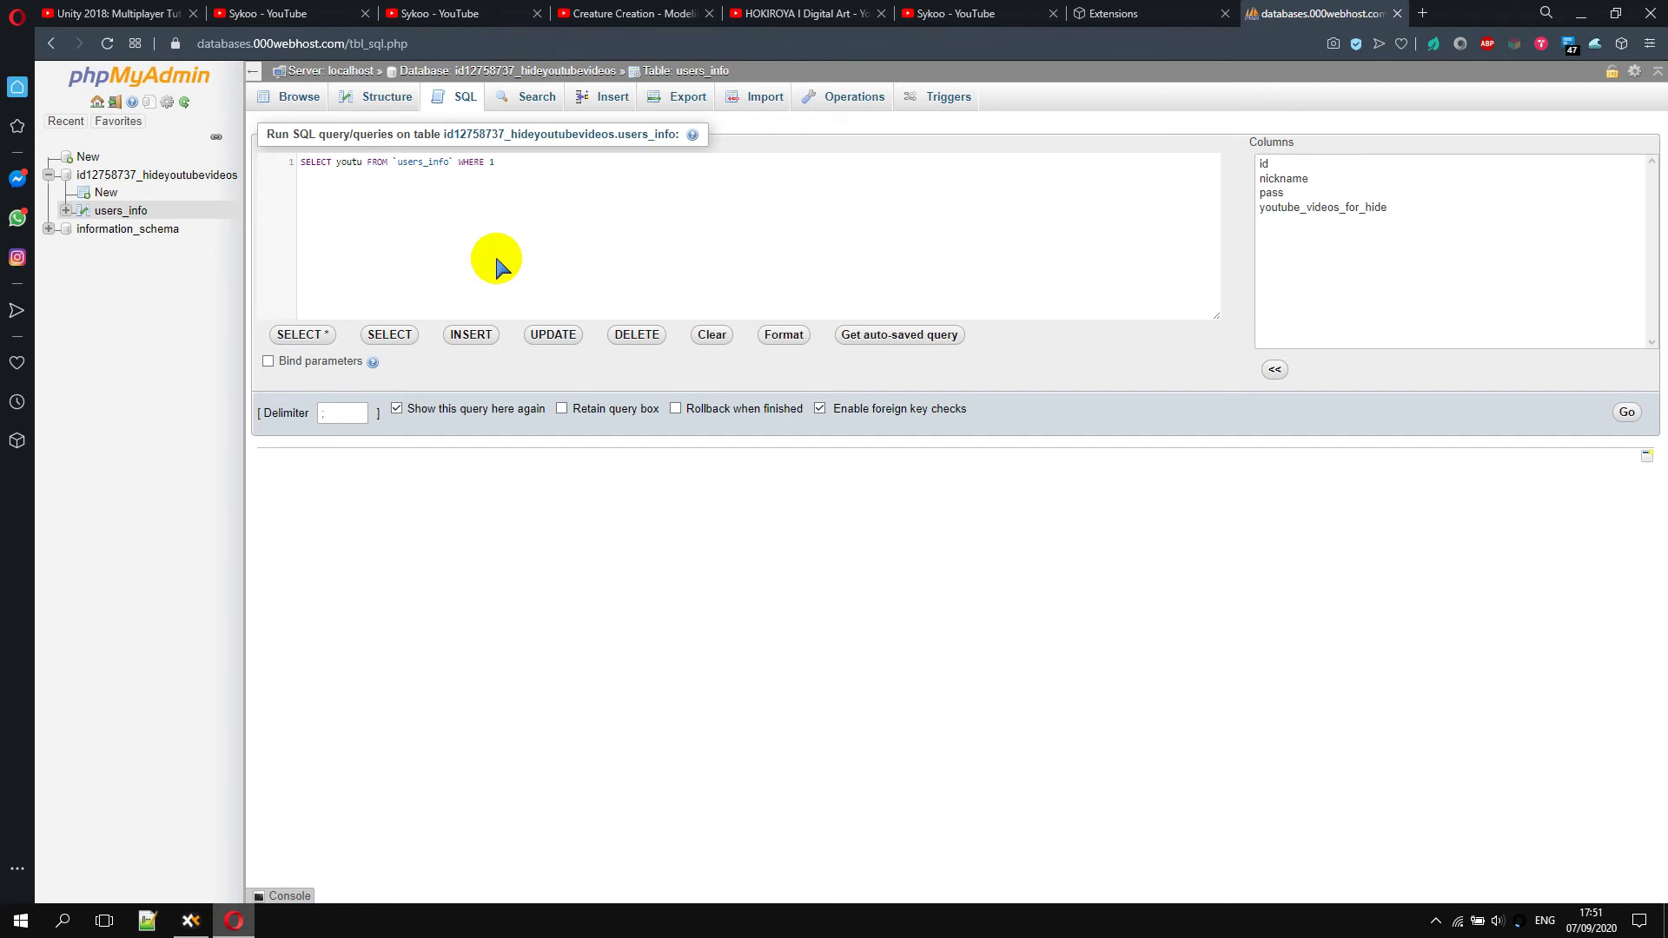
Run SELECT nickname, youtube_videos_for_hide FROM users_info filtered to the user's nickname
key(ctrl+space)
key(Escape)
text(s)
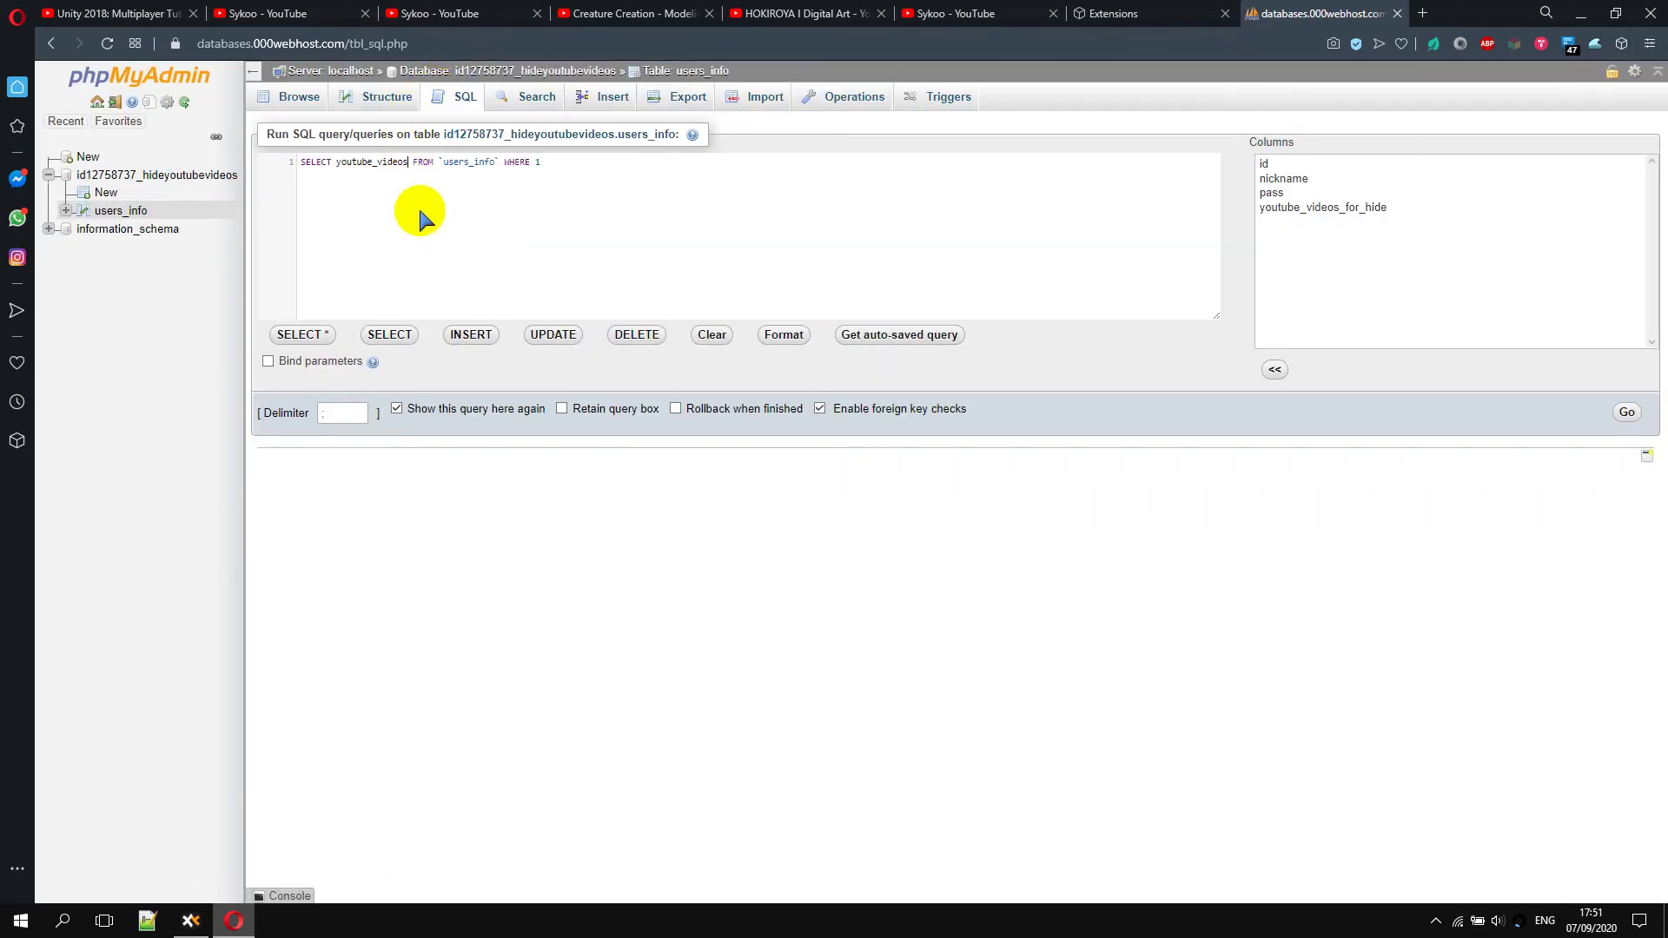
double_click(402, 161)
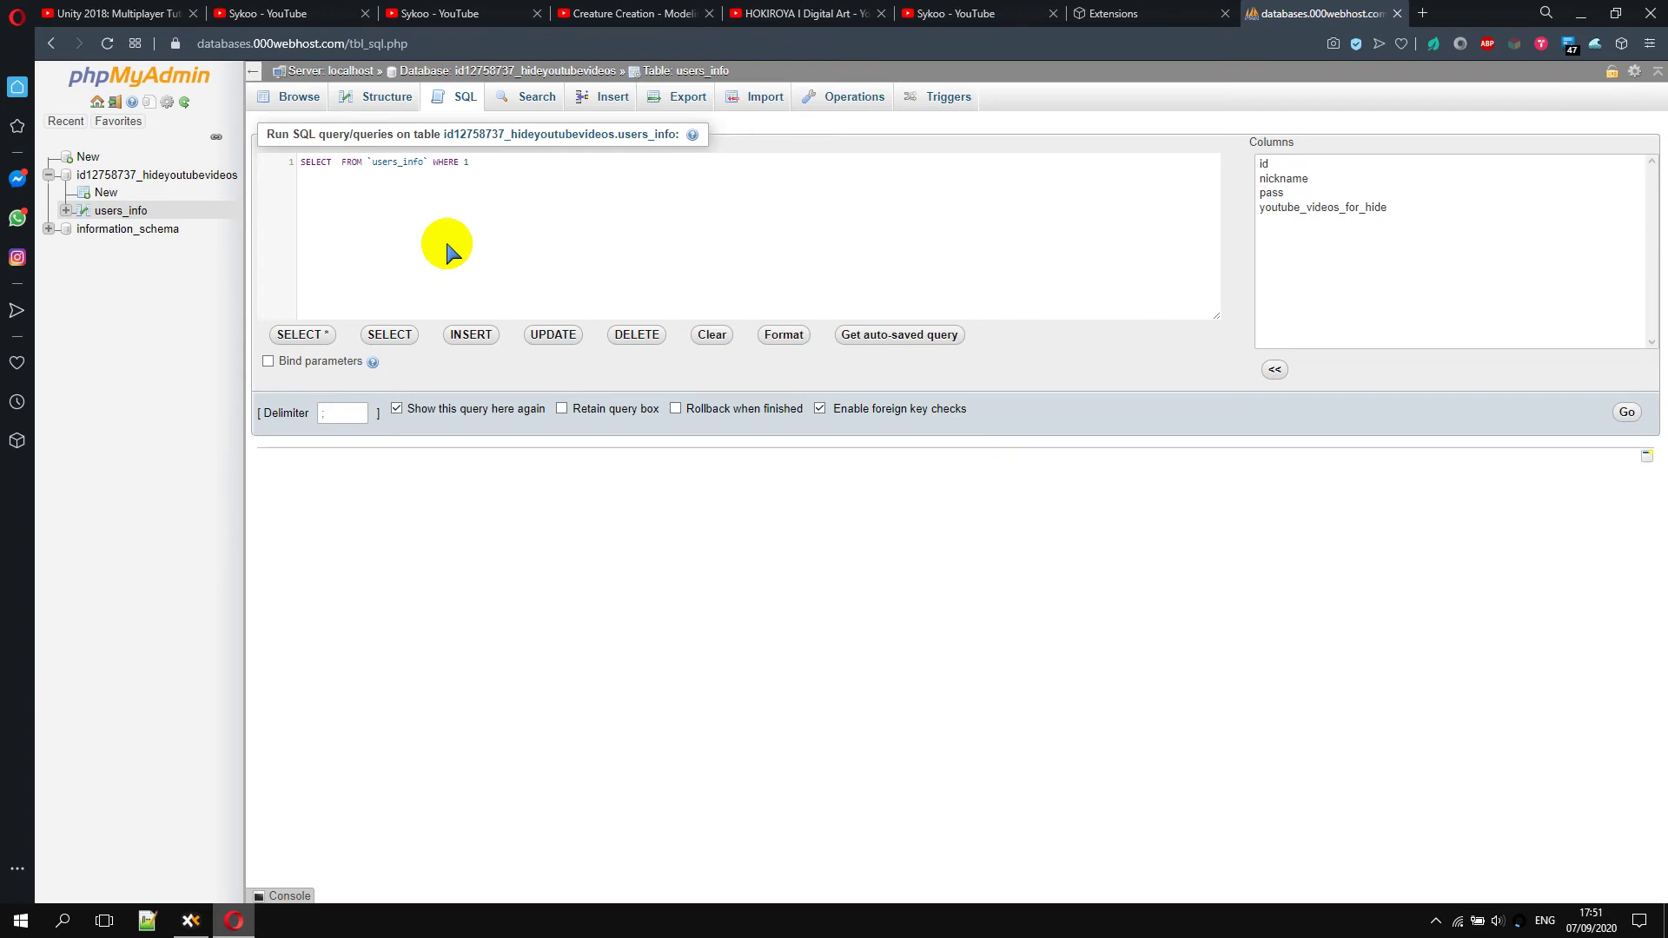
text(youtu)
key(Return)
text(nickname = "Garry)
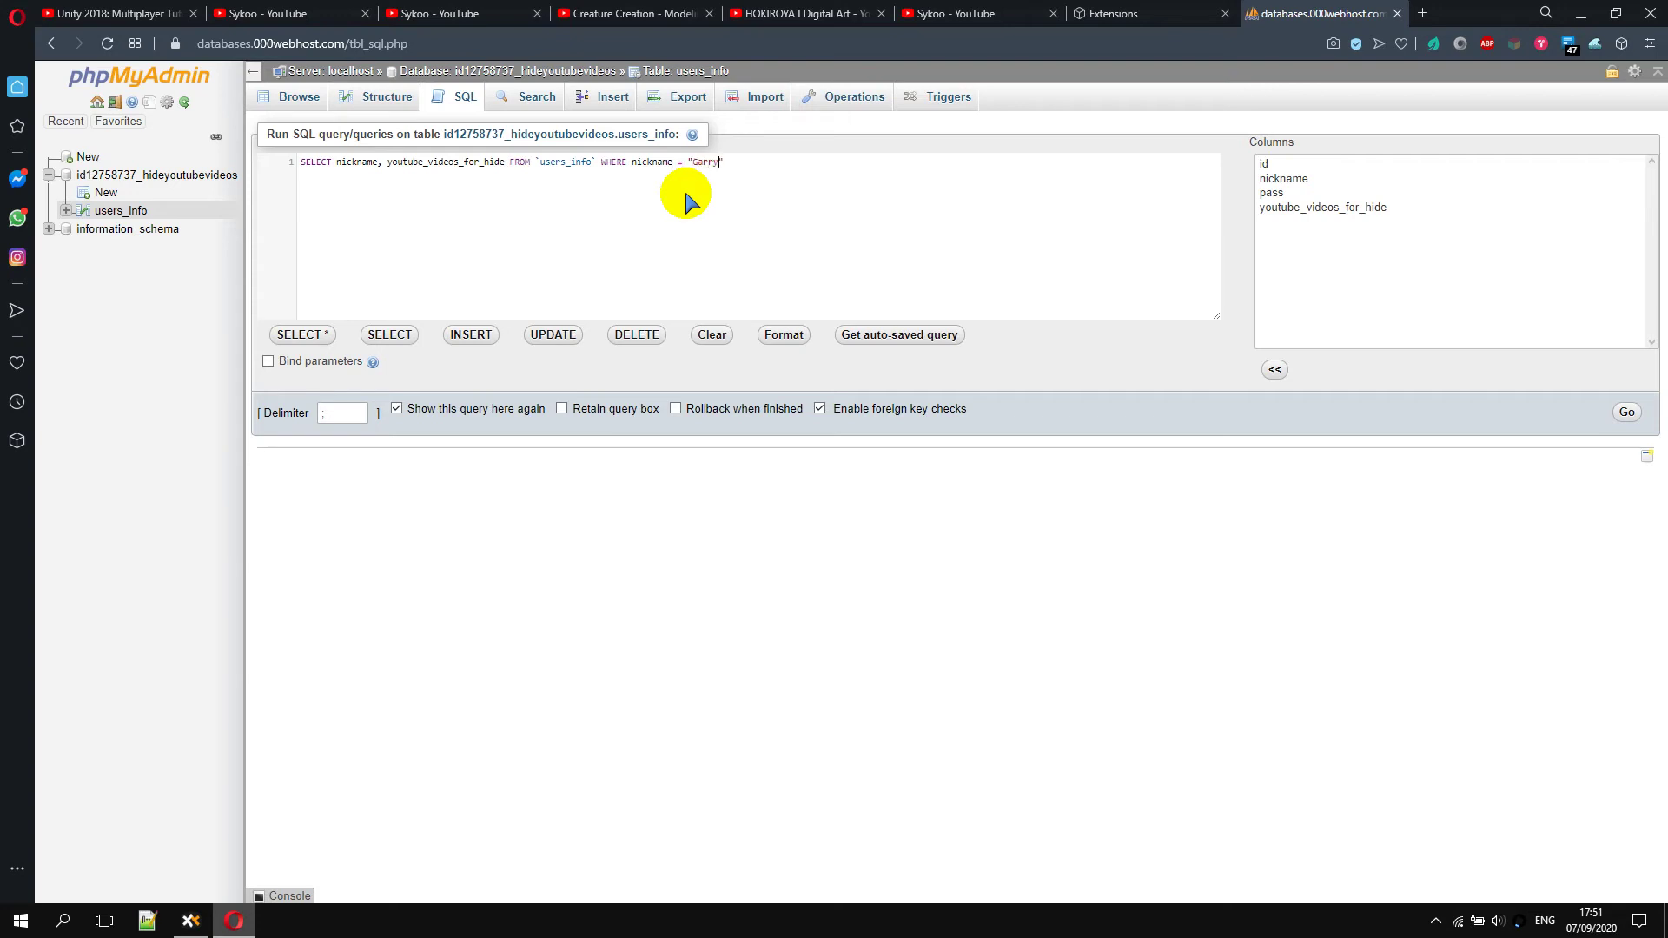
click(1625, 411)
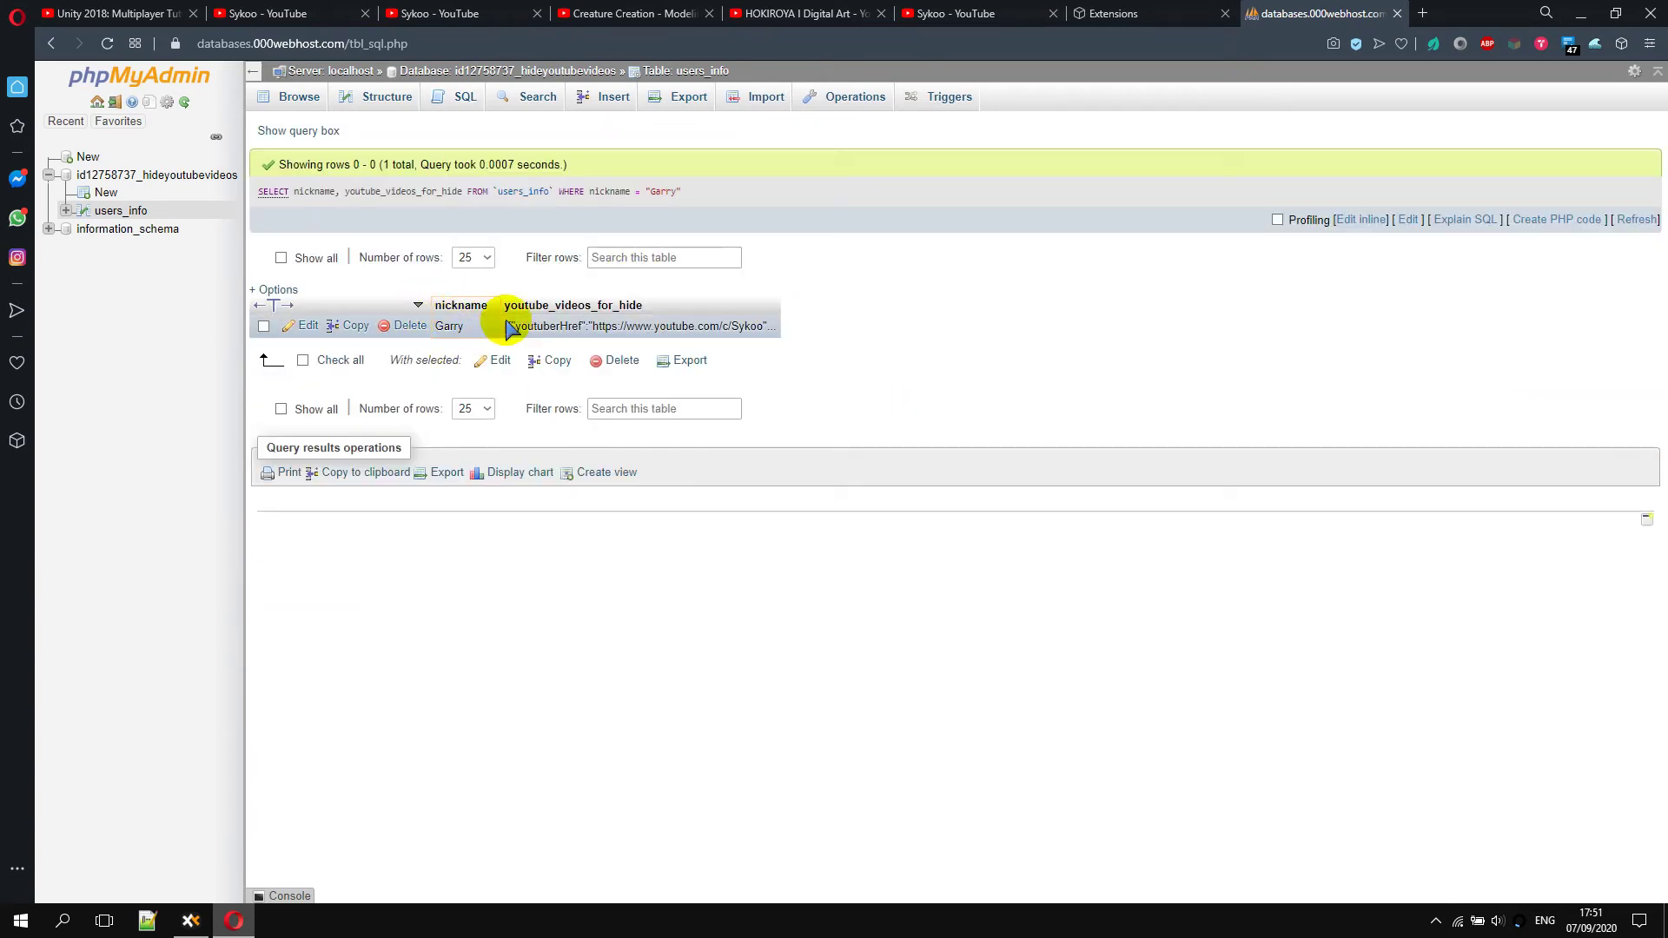
Expand the stored youtube_videos_for_hide JSON and point out the nameVideos and series part entries
double_click(639, 323)
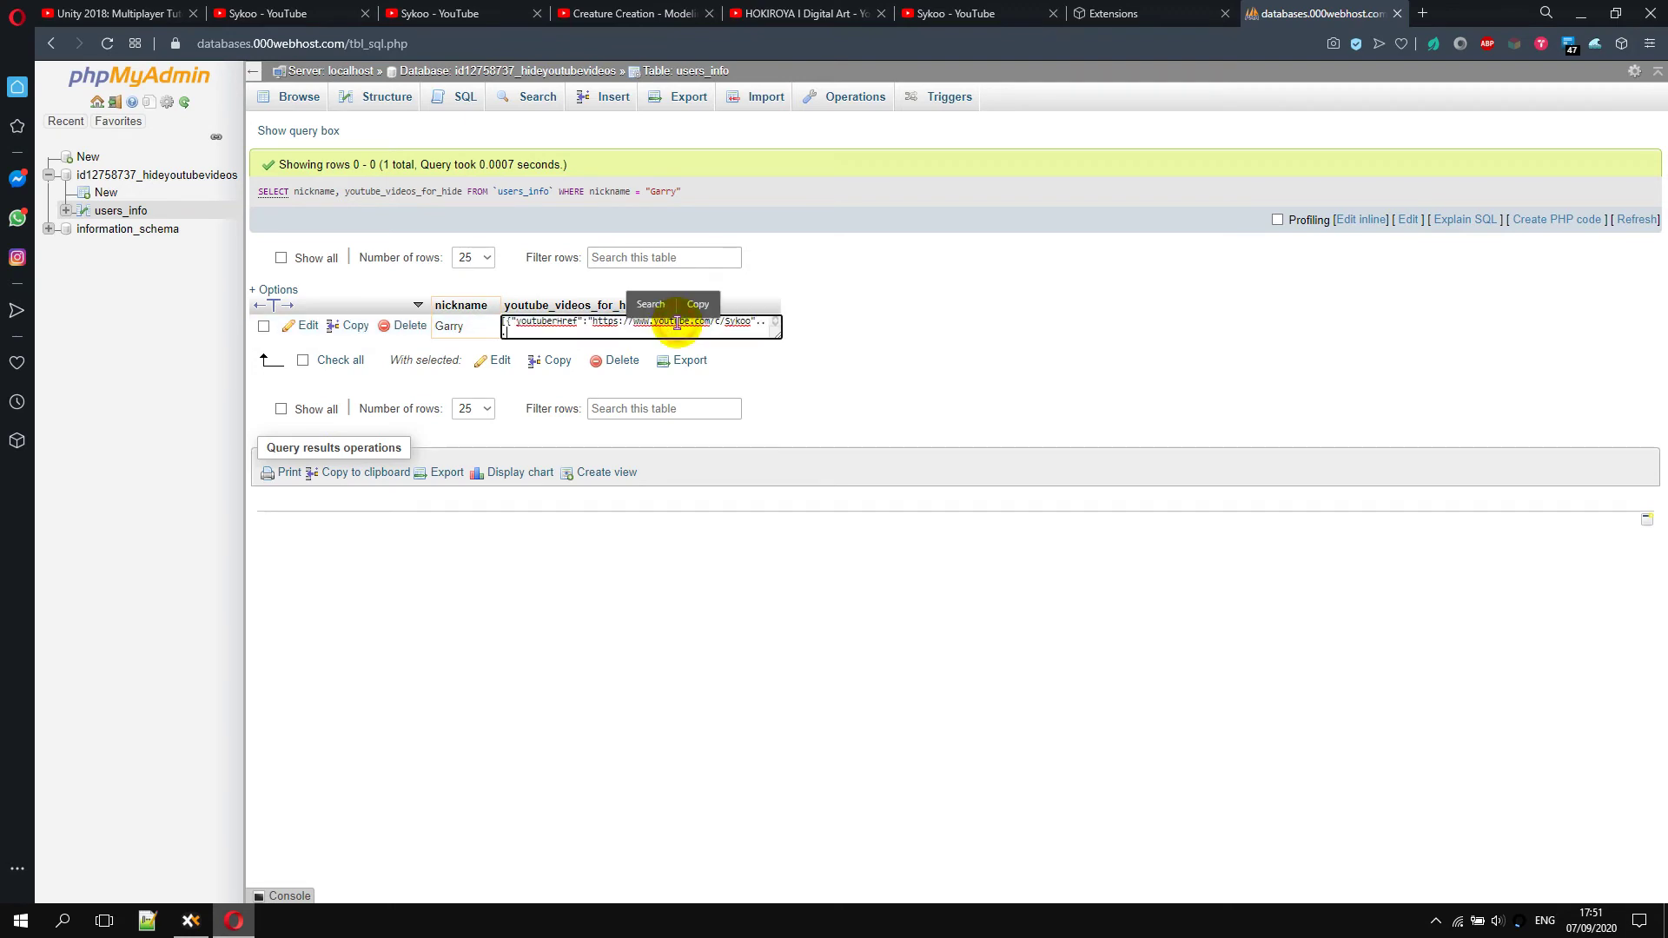
double_click(543, 324)
click(542, 324)
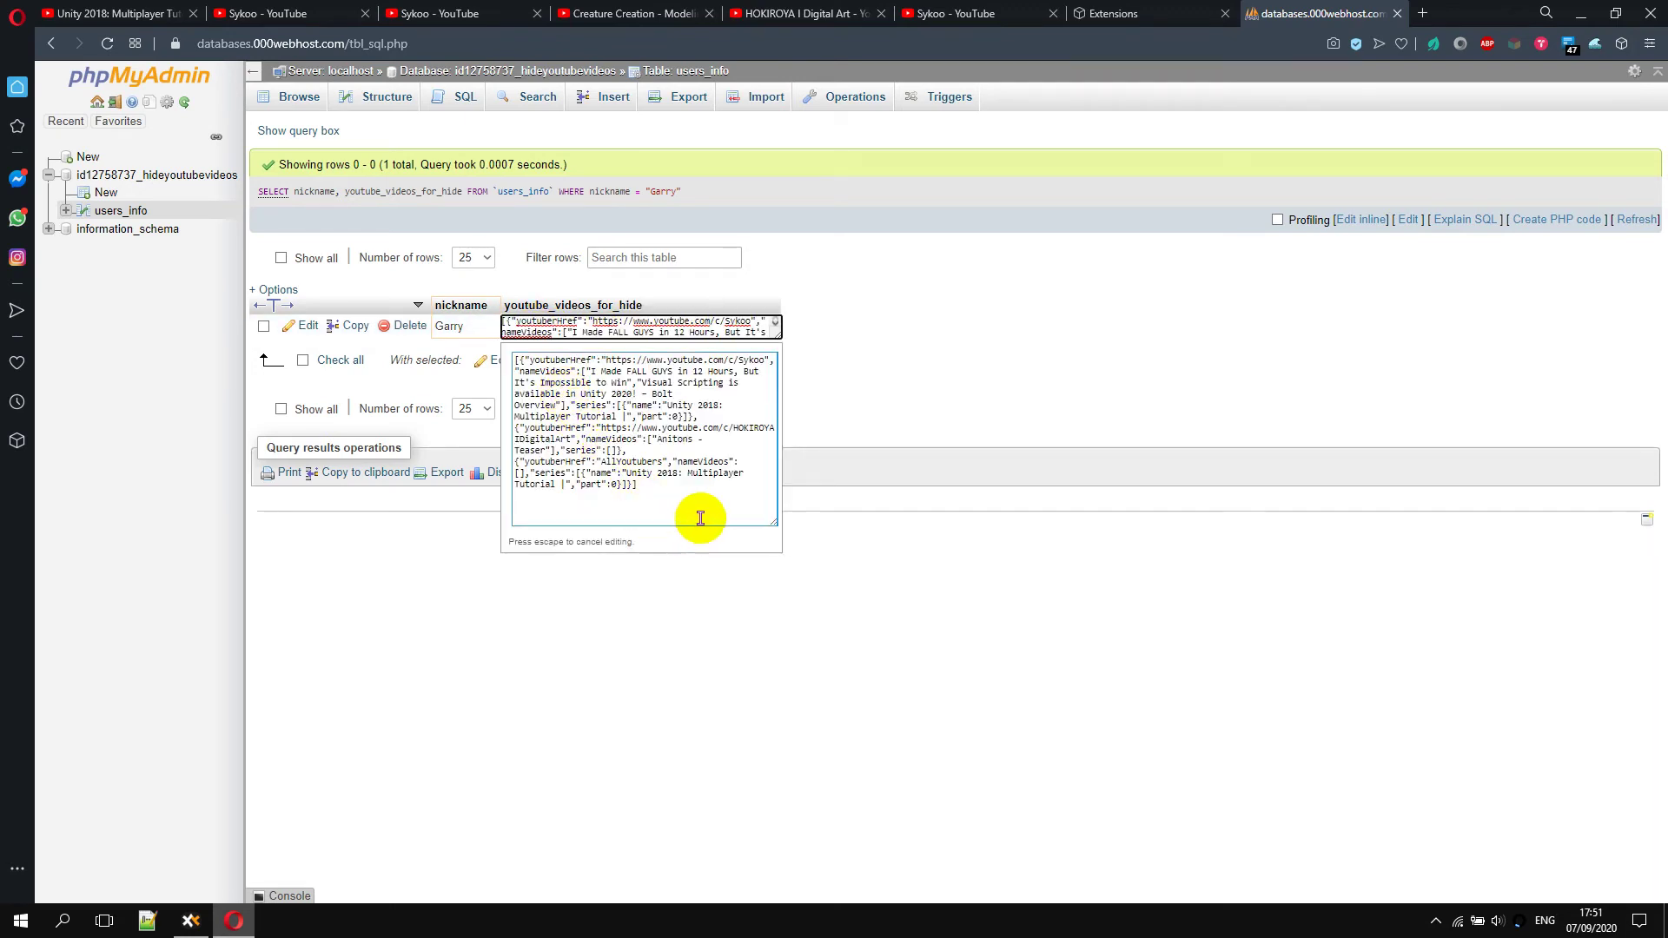
key(Escape)
double_click(659, 331)
click(577, 331)
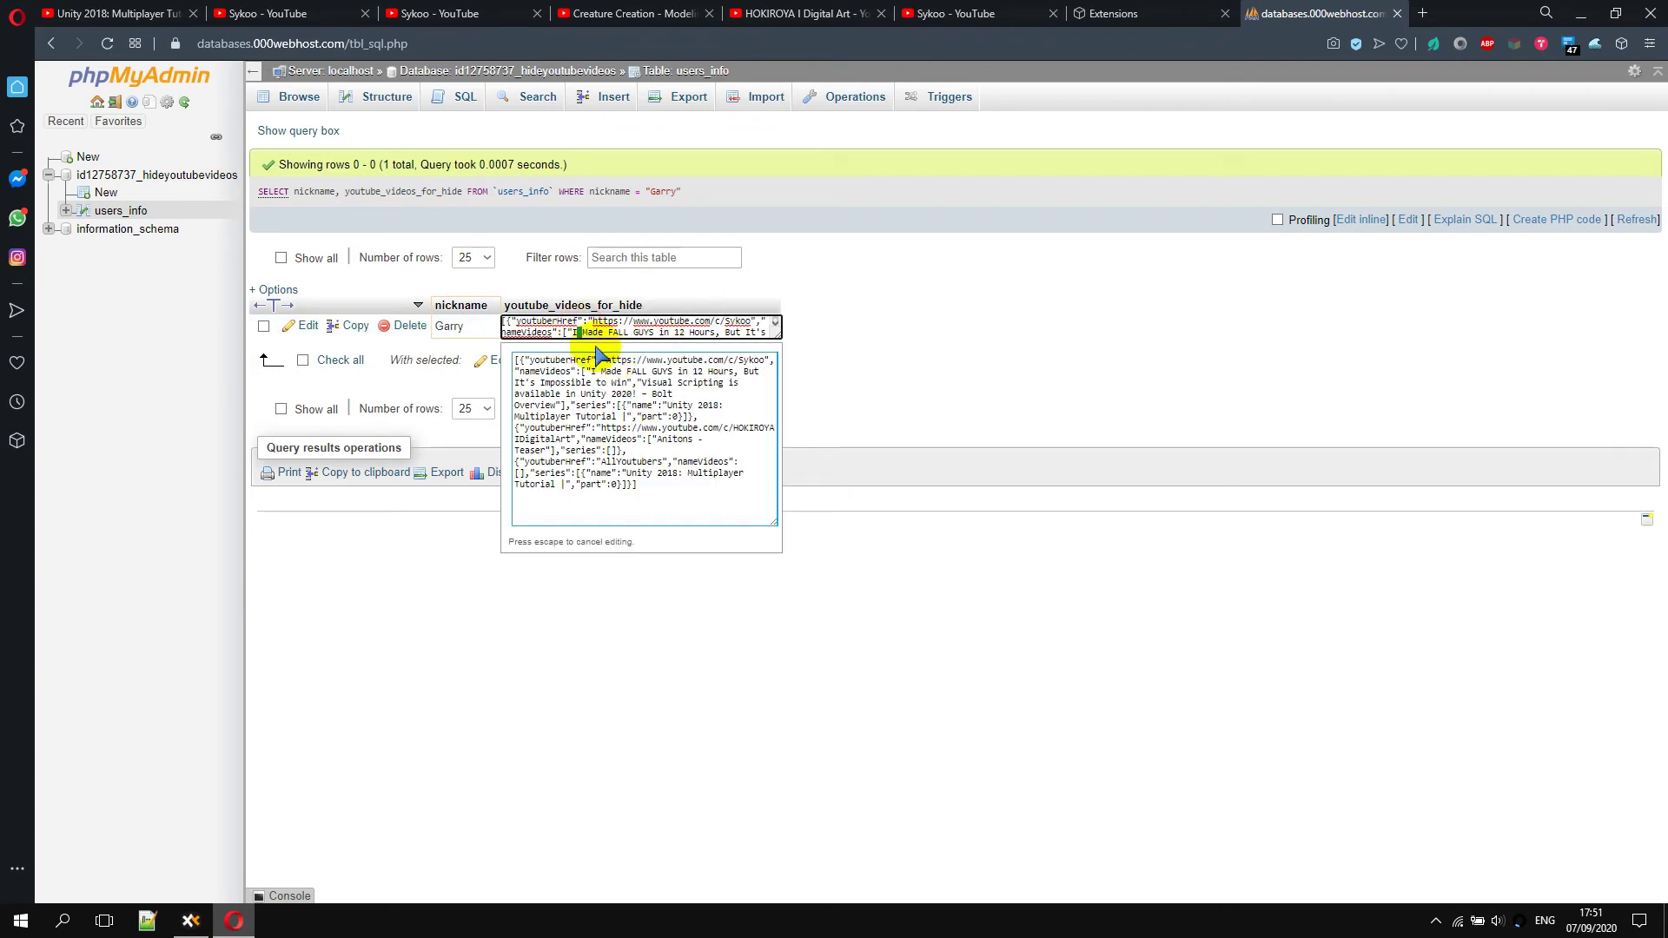
click(607, 359)
drag(606, 360, 574, 402)
double_click(543, 373)
click(574, 402)
double_click(591, 405)
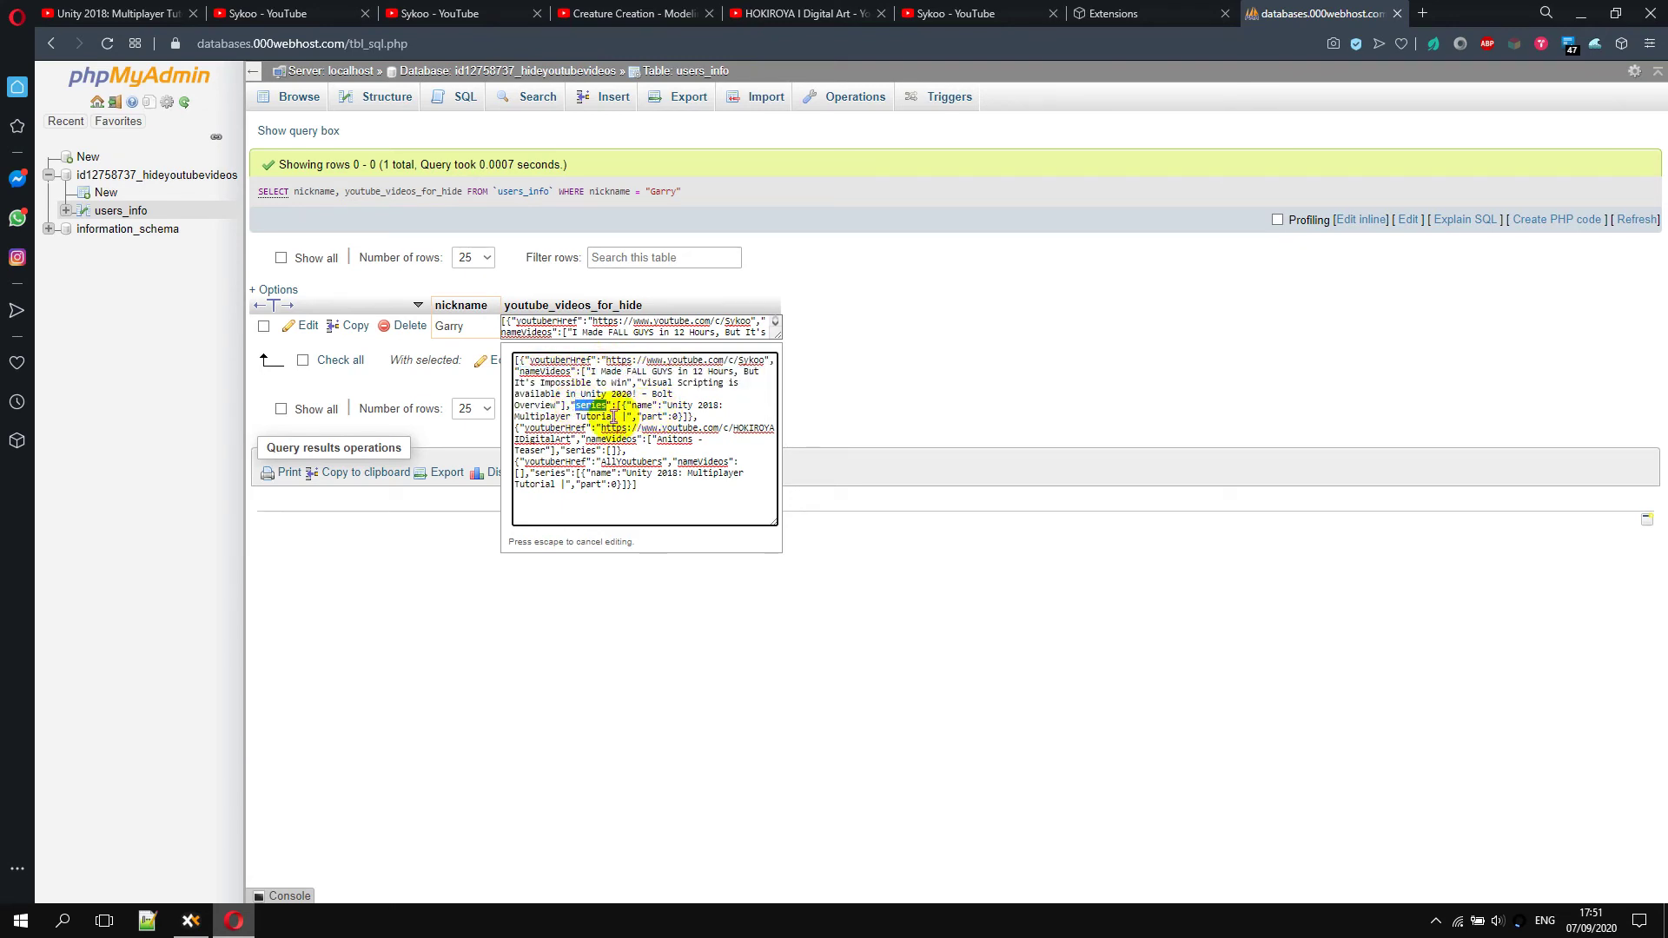
click(675, 417)
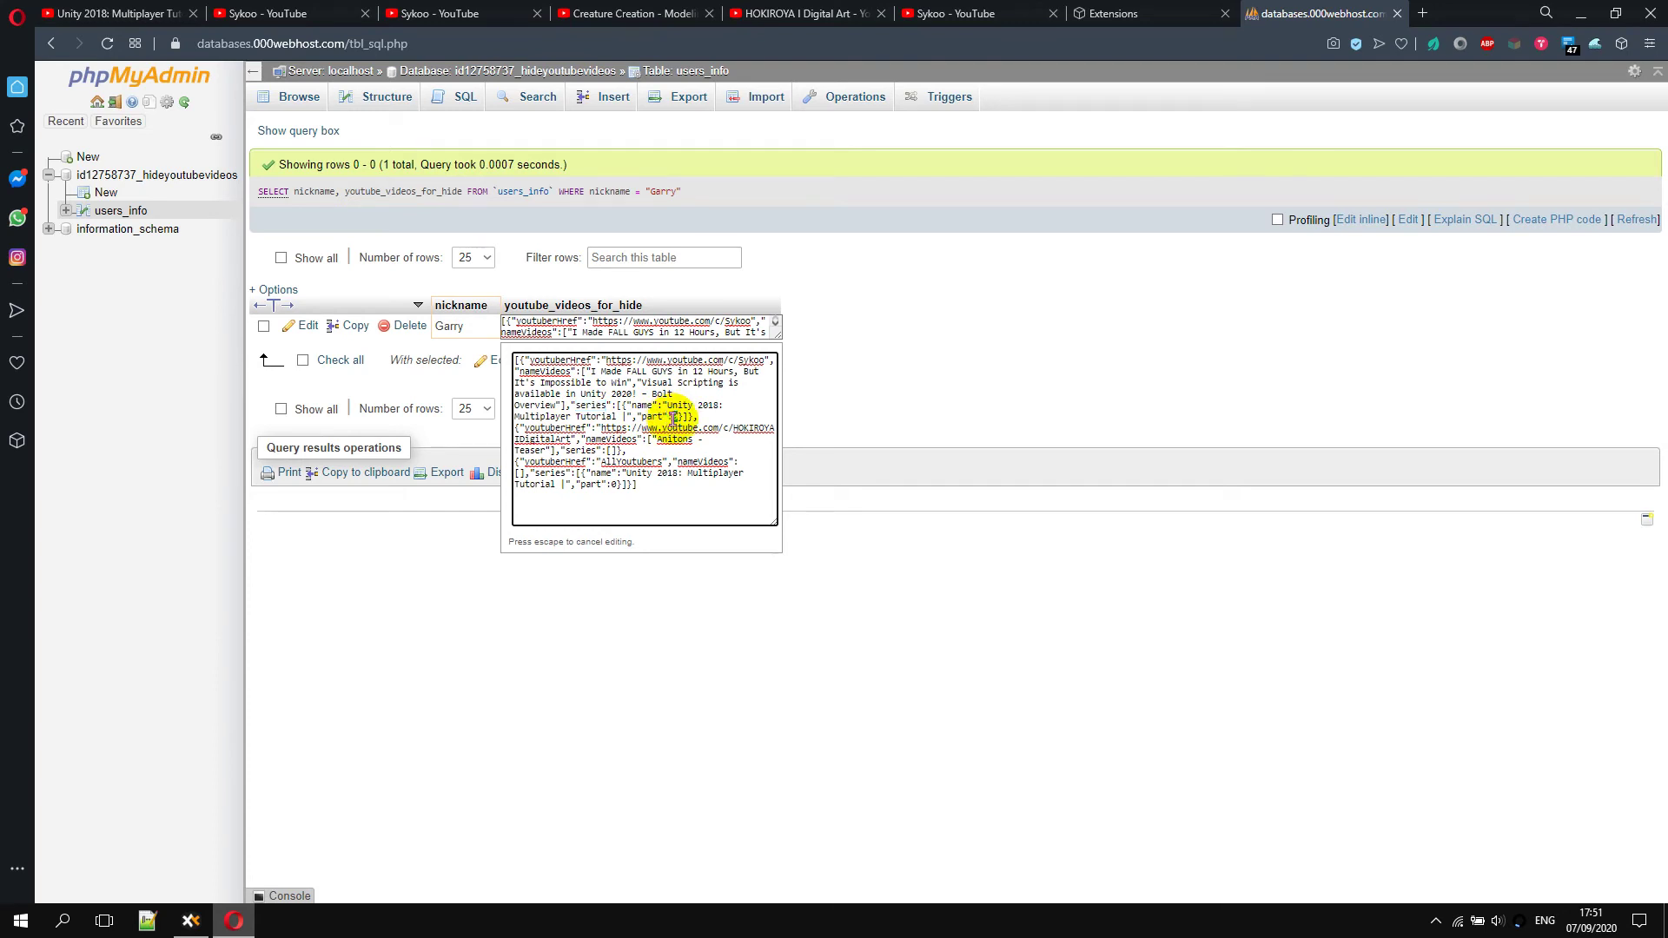
double_click(675, 417)
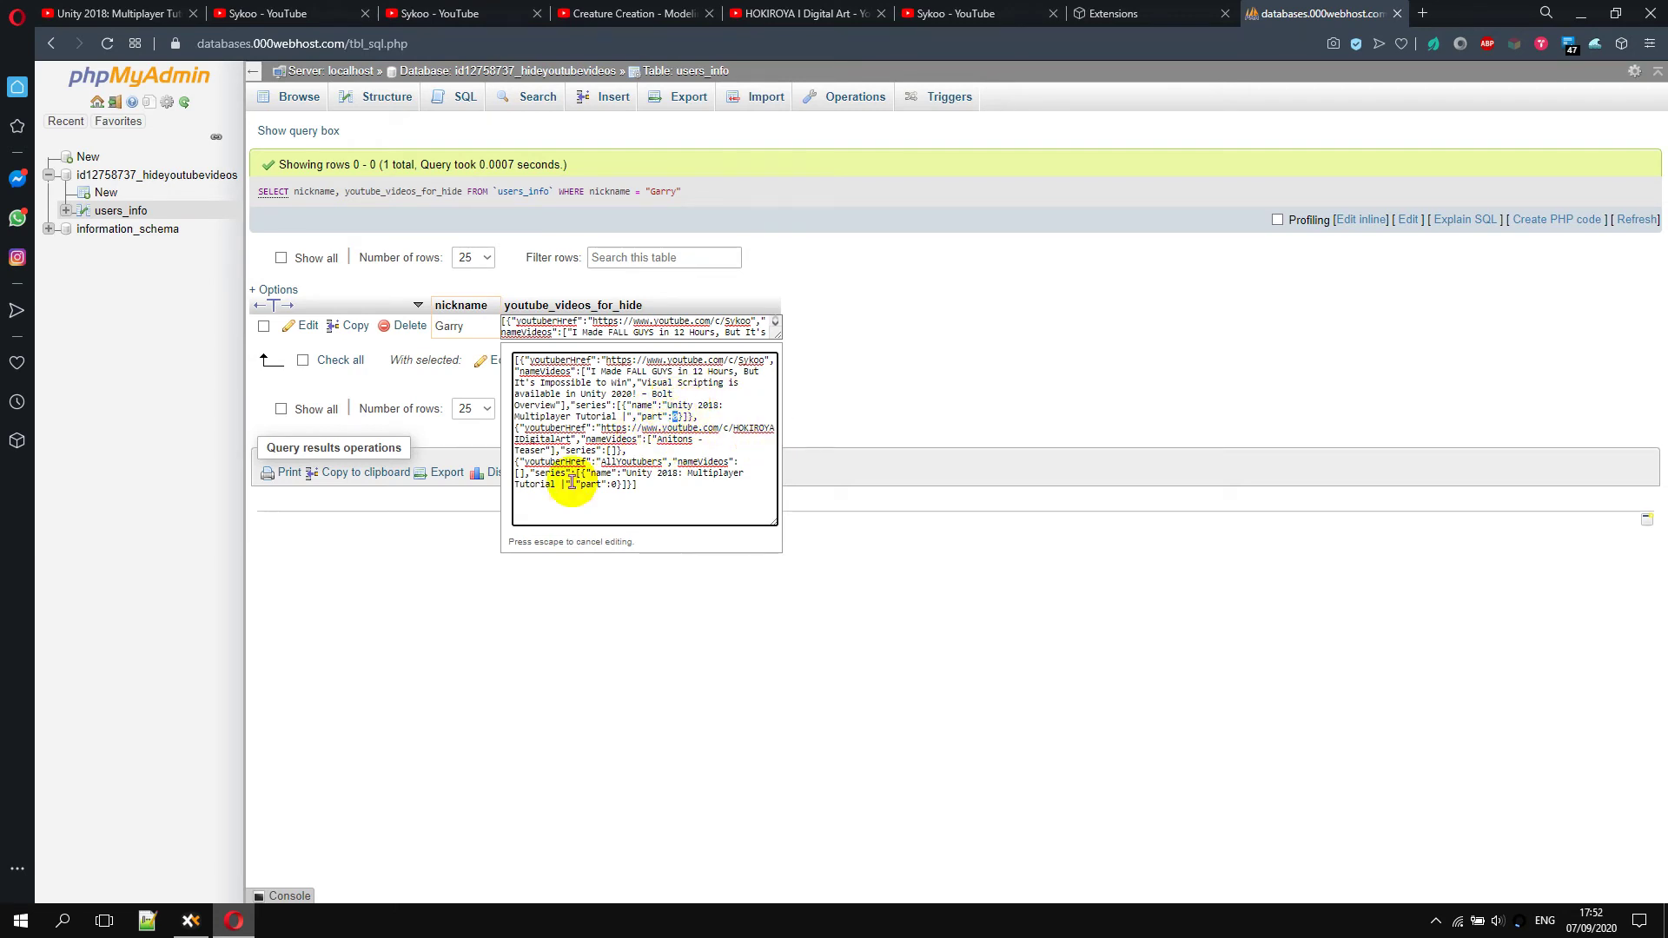
Point out the HOKIROYA Anitons - Teaser, AllYoutubers and Unity 2018 series entries
double_click(551, 425)
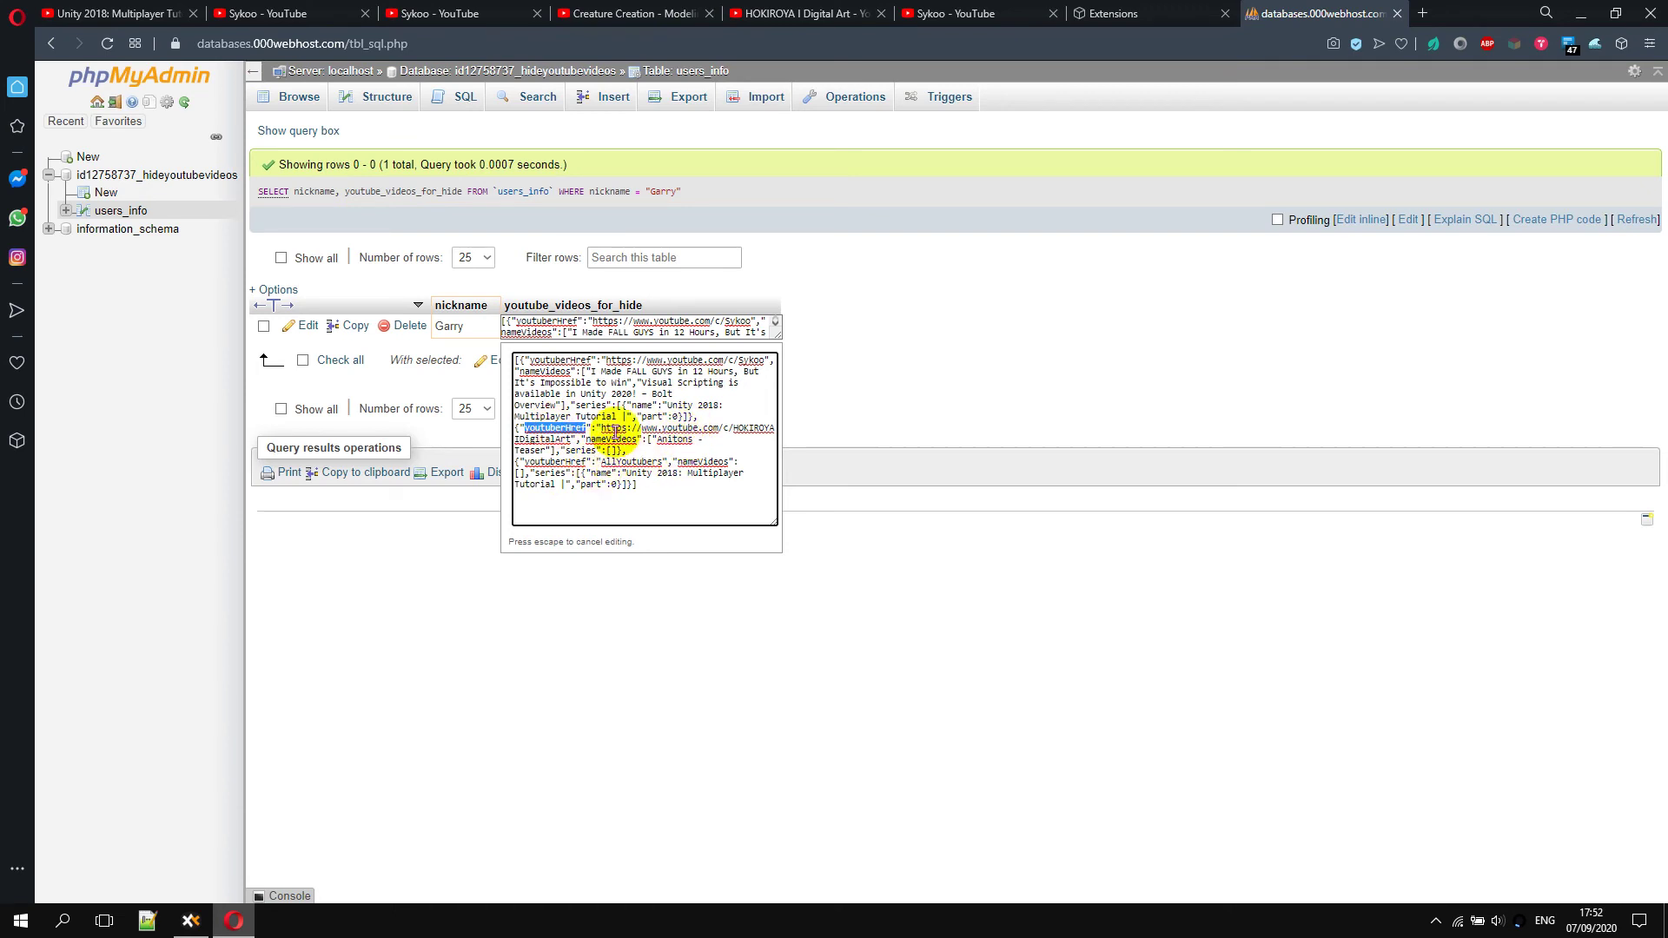
drag(655, 440, 546, 451)
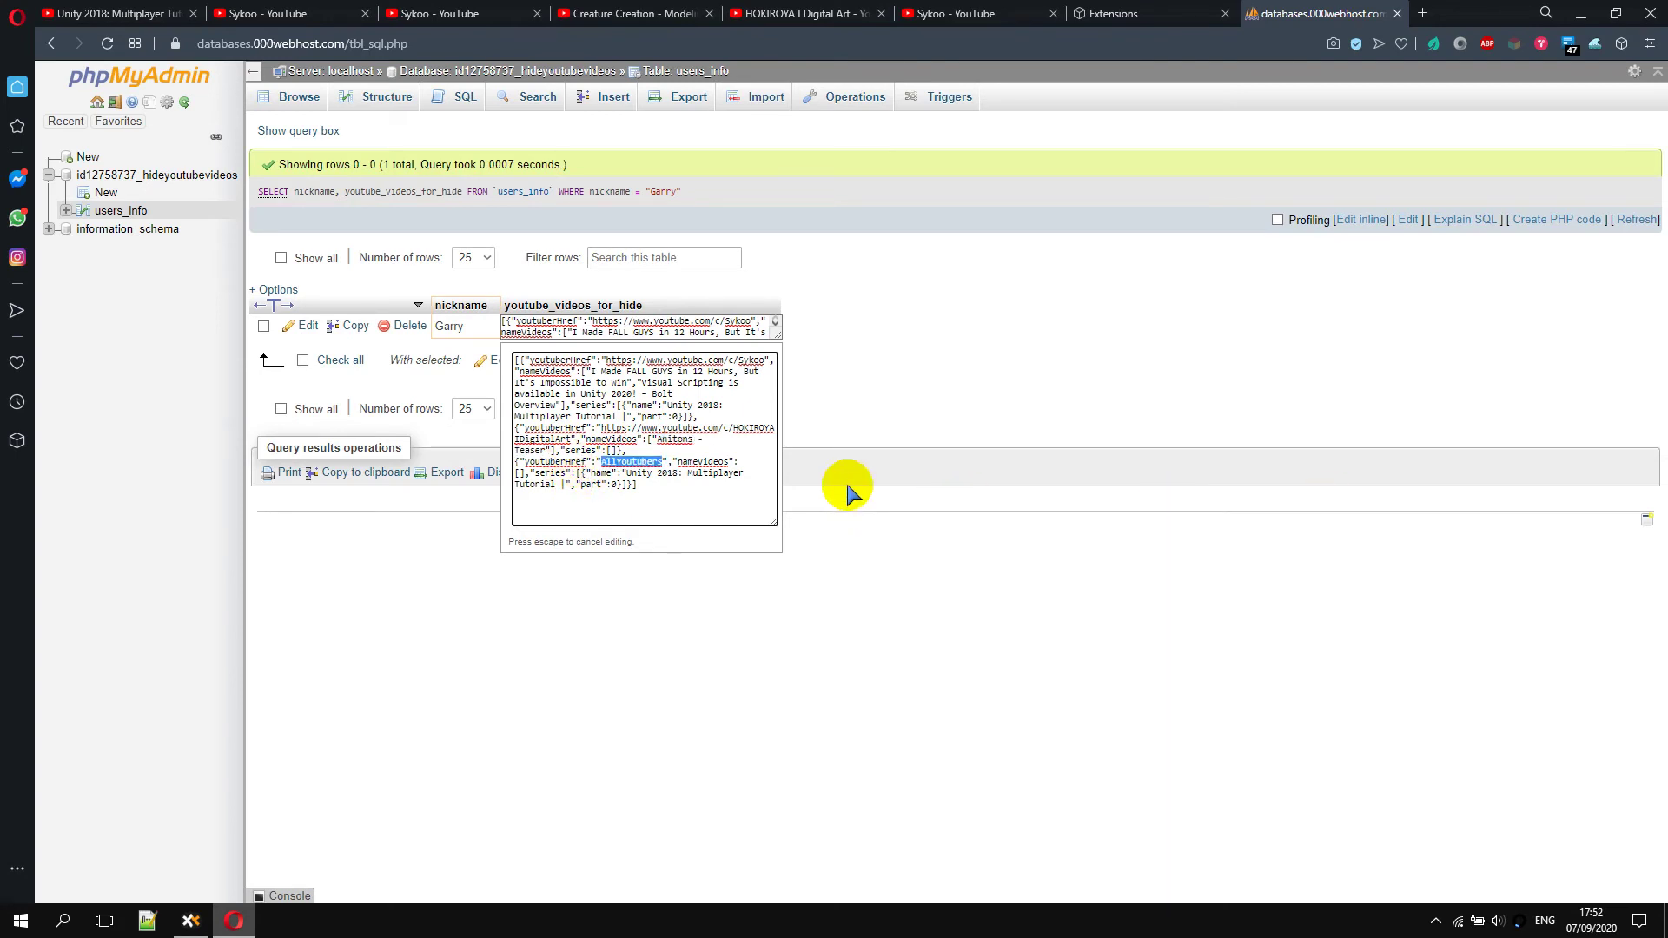
double_click(621, 462)
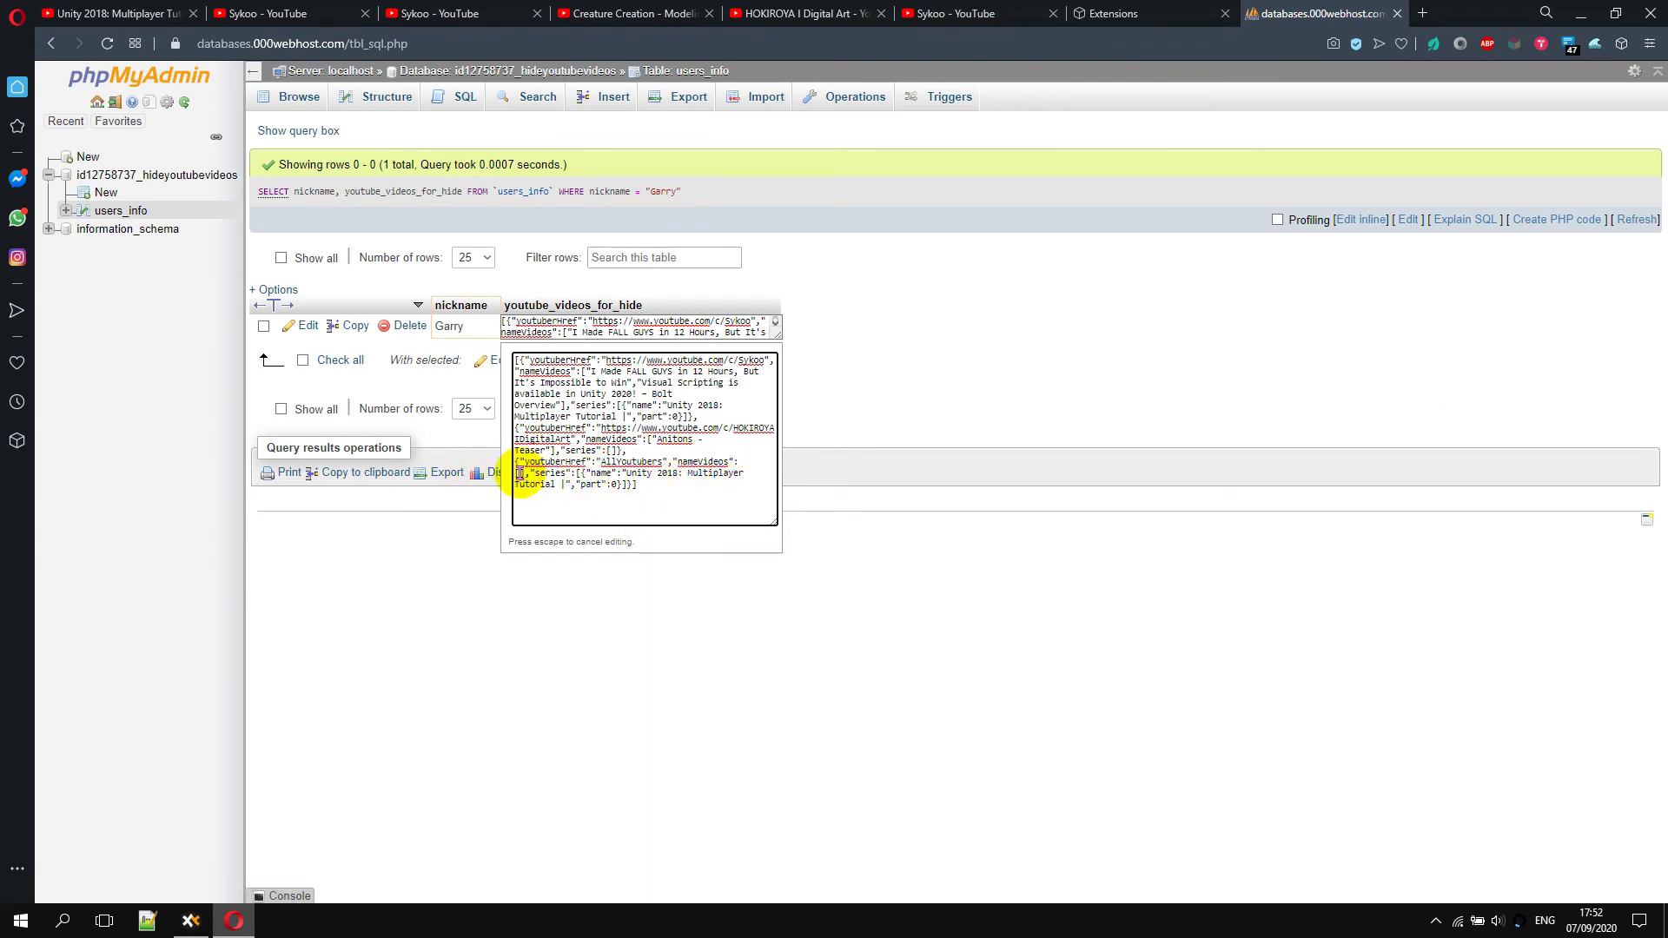
mouse_move(592, 477)
mouse_down()
mouse_move(704, 484)
mouse_move(564, 488)
mouse_up()
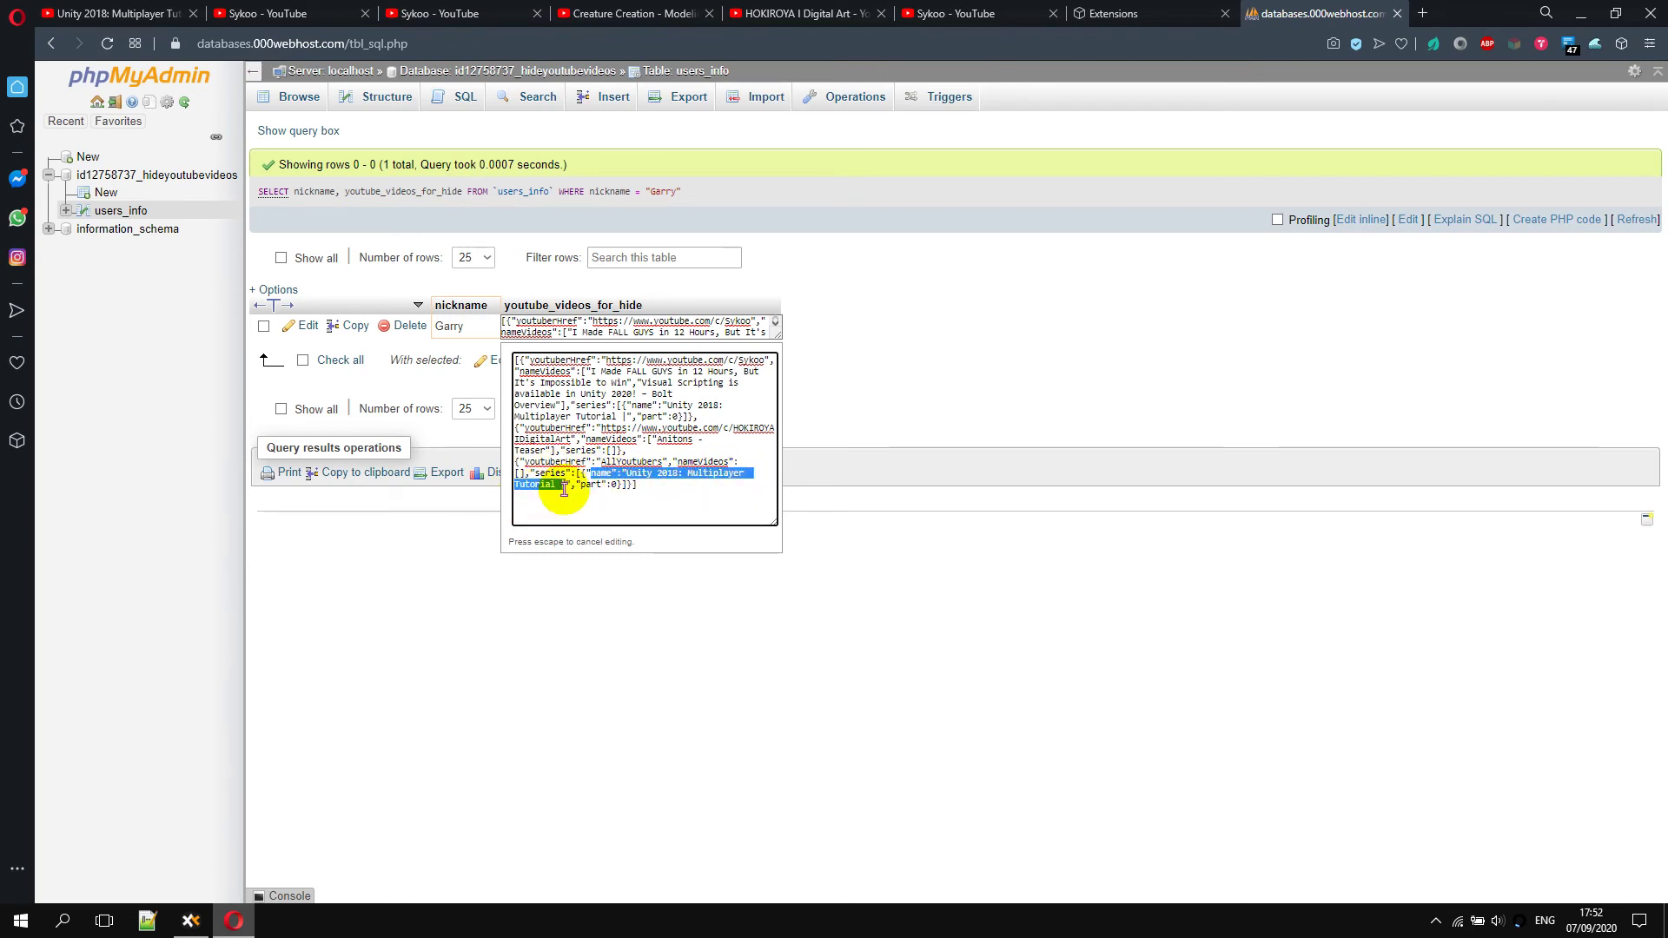
click(614, 485)
double_click(613, 485)
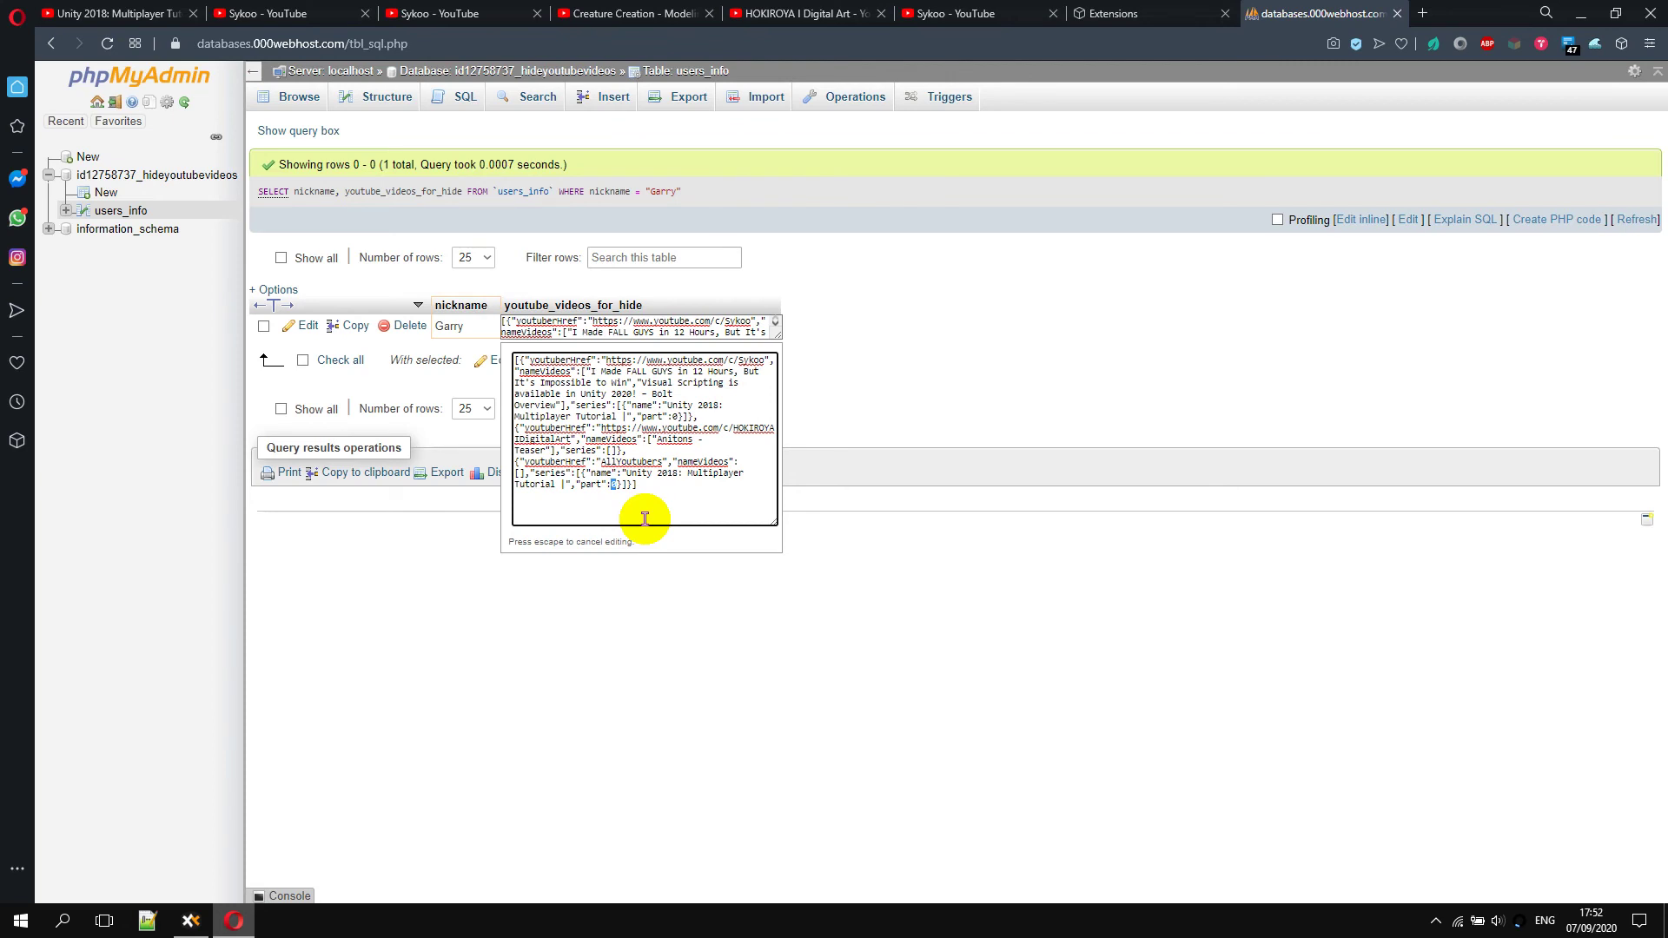
click(1650, 43)
click(1165, 11)
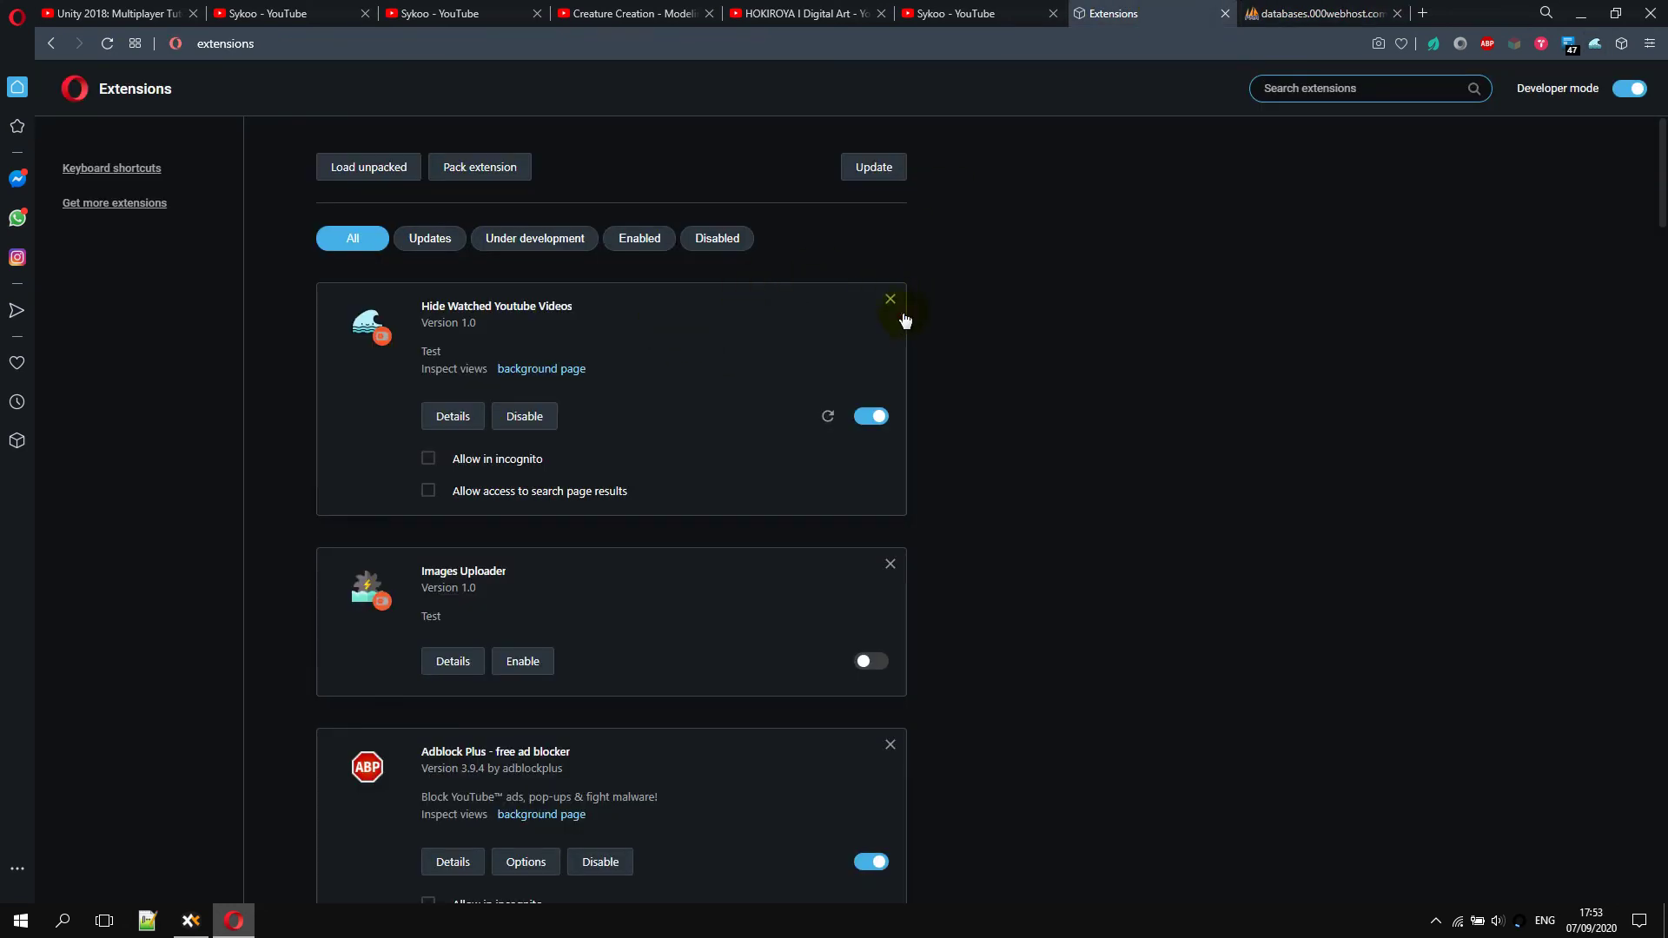
Remove the extension, then load it unpacked from Actual 20200904 > Hide Watched Youtube Videos - EN
click(891, 300)
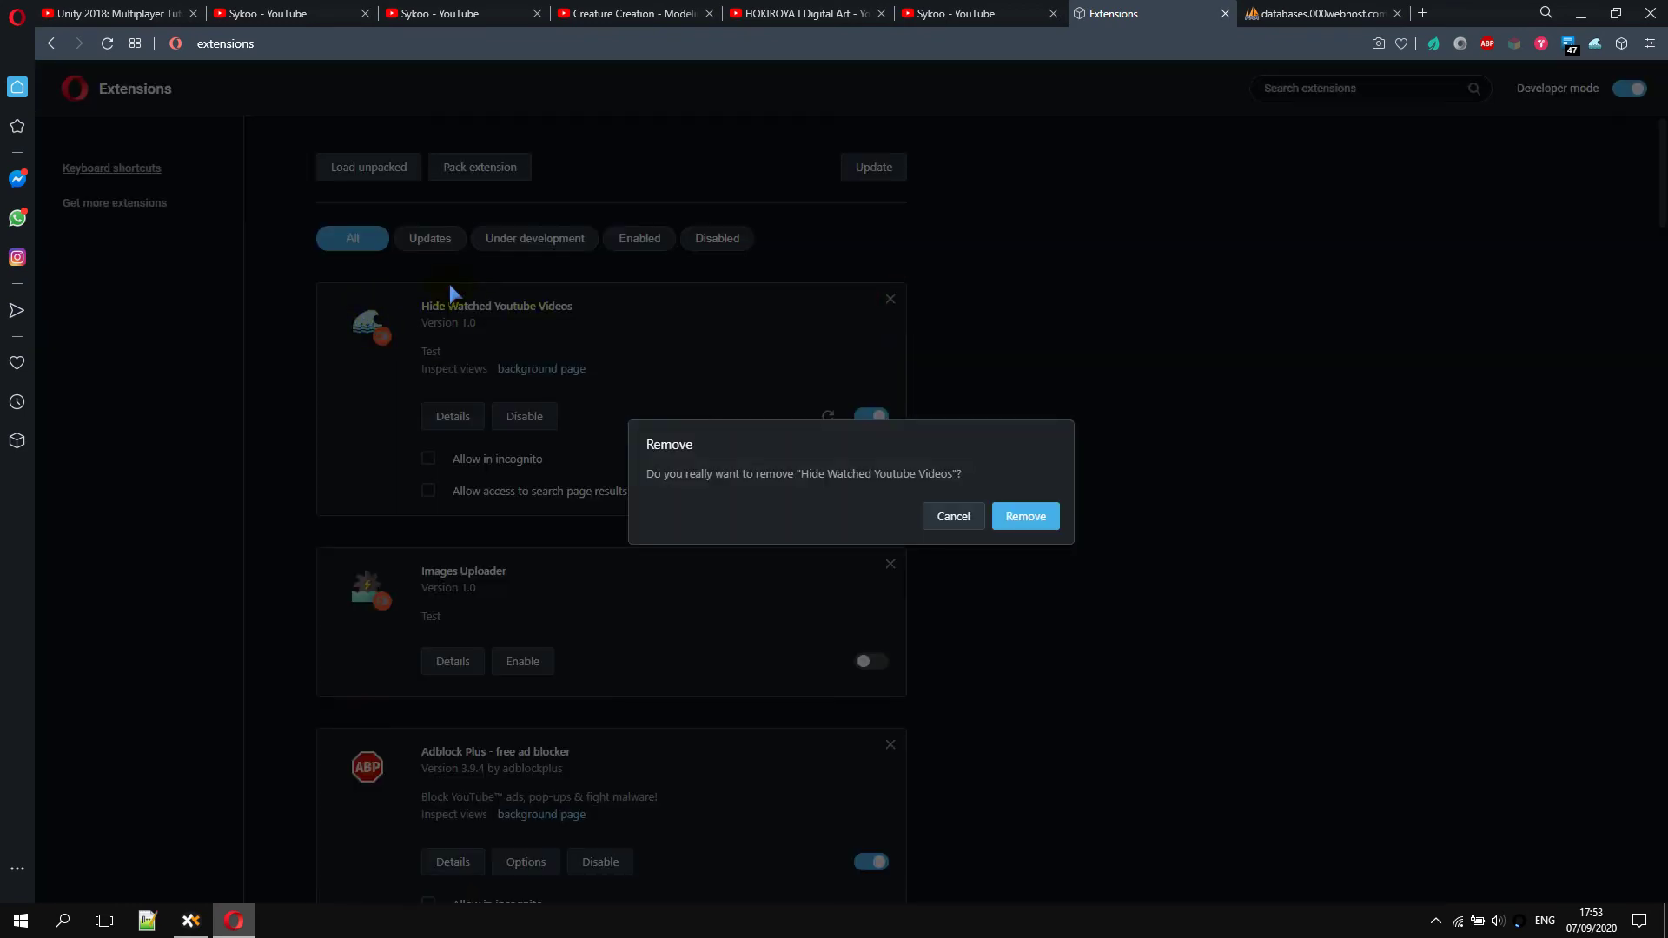
click(1024, 518)
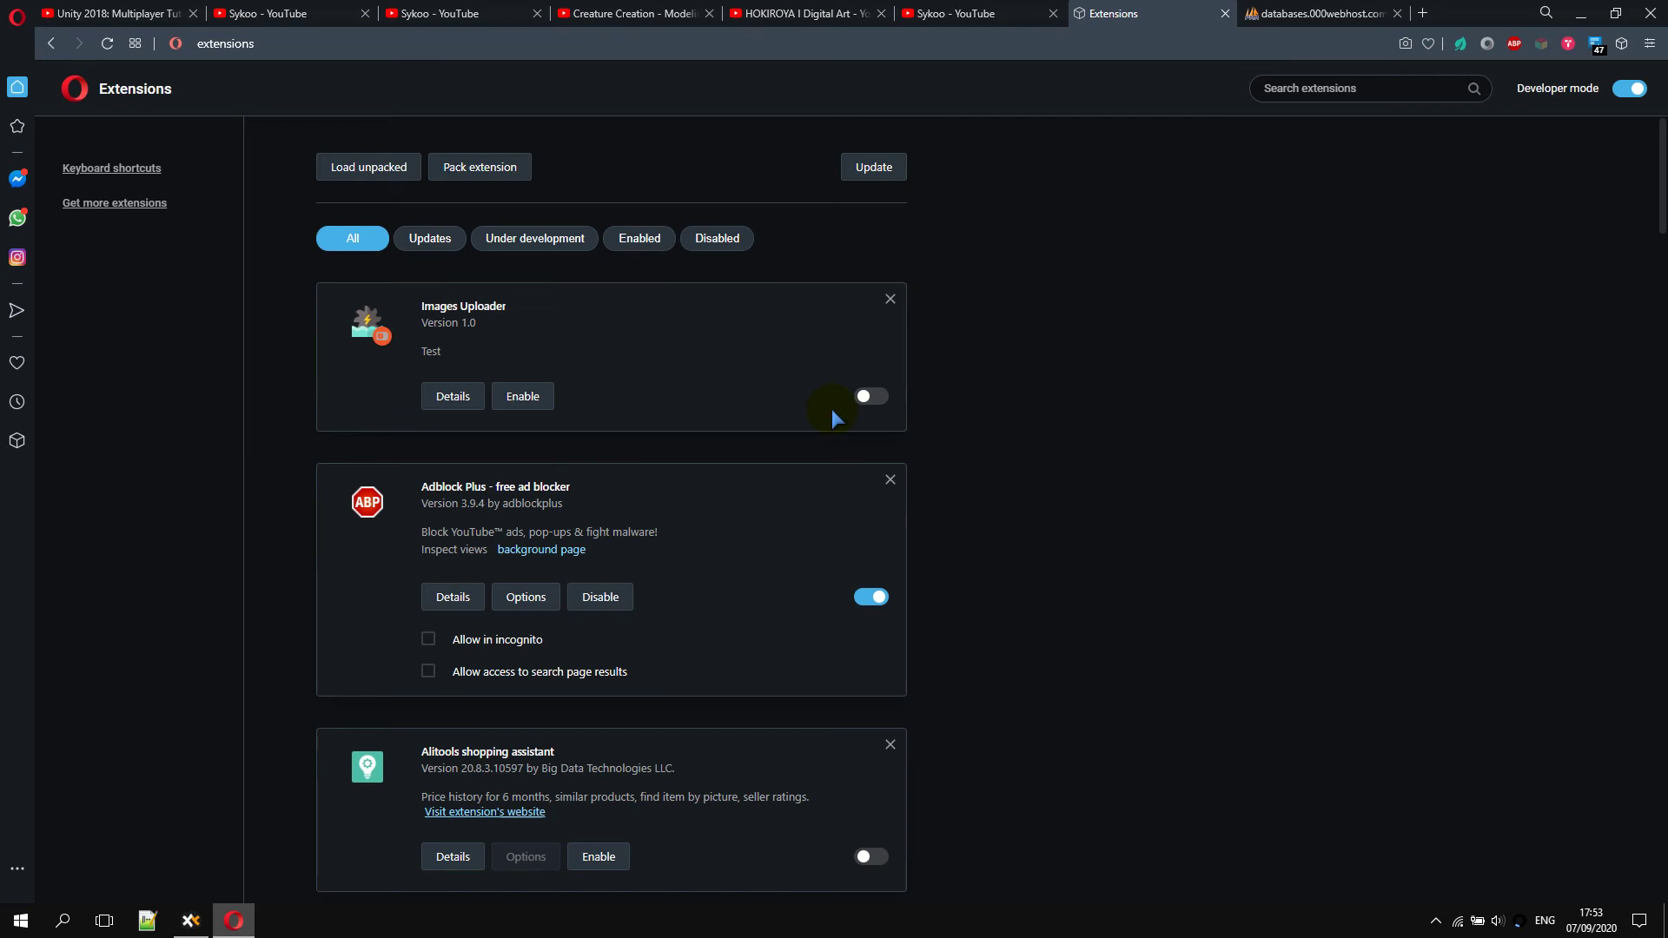
click(367, 173)
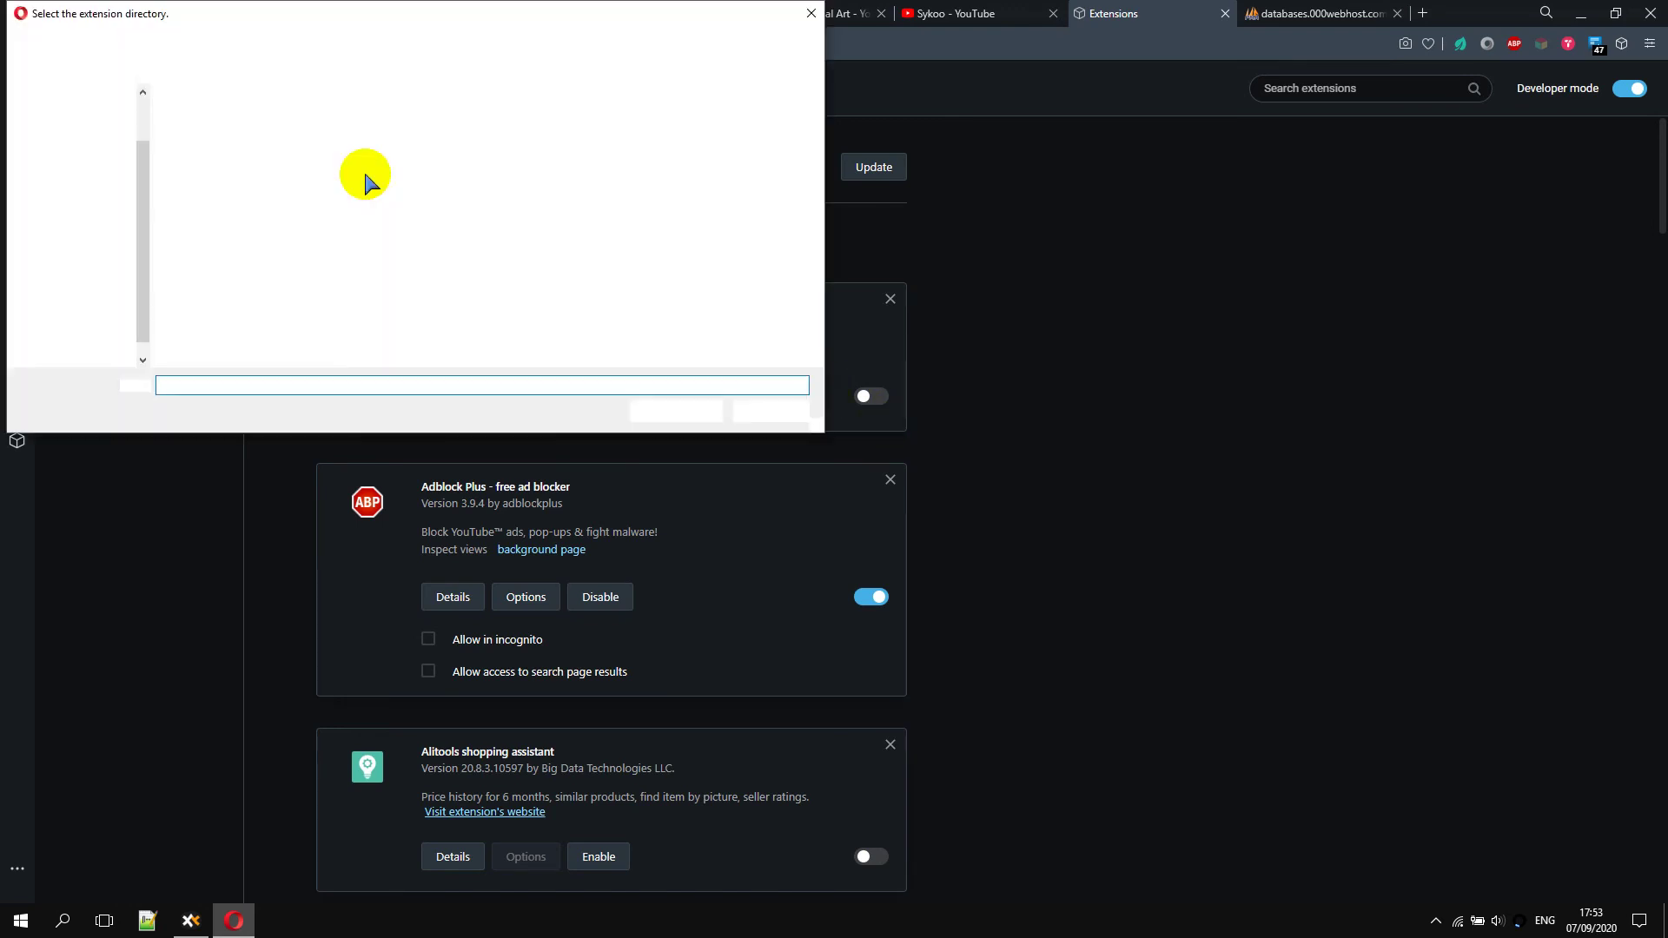
click(257, 42)
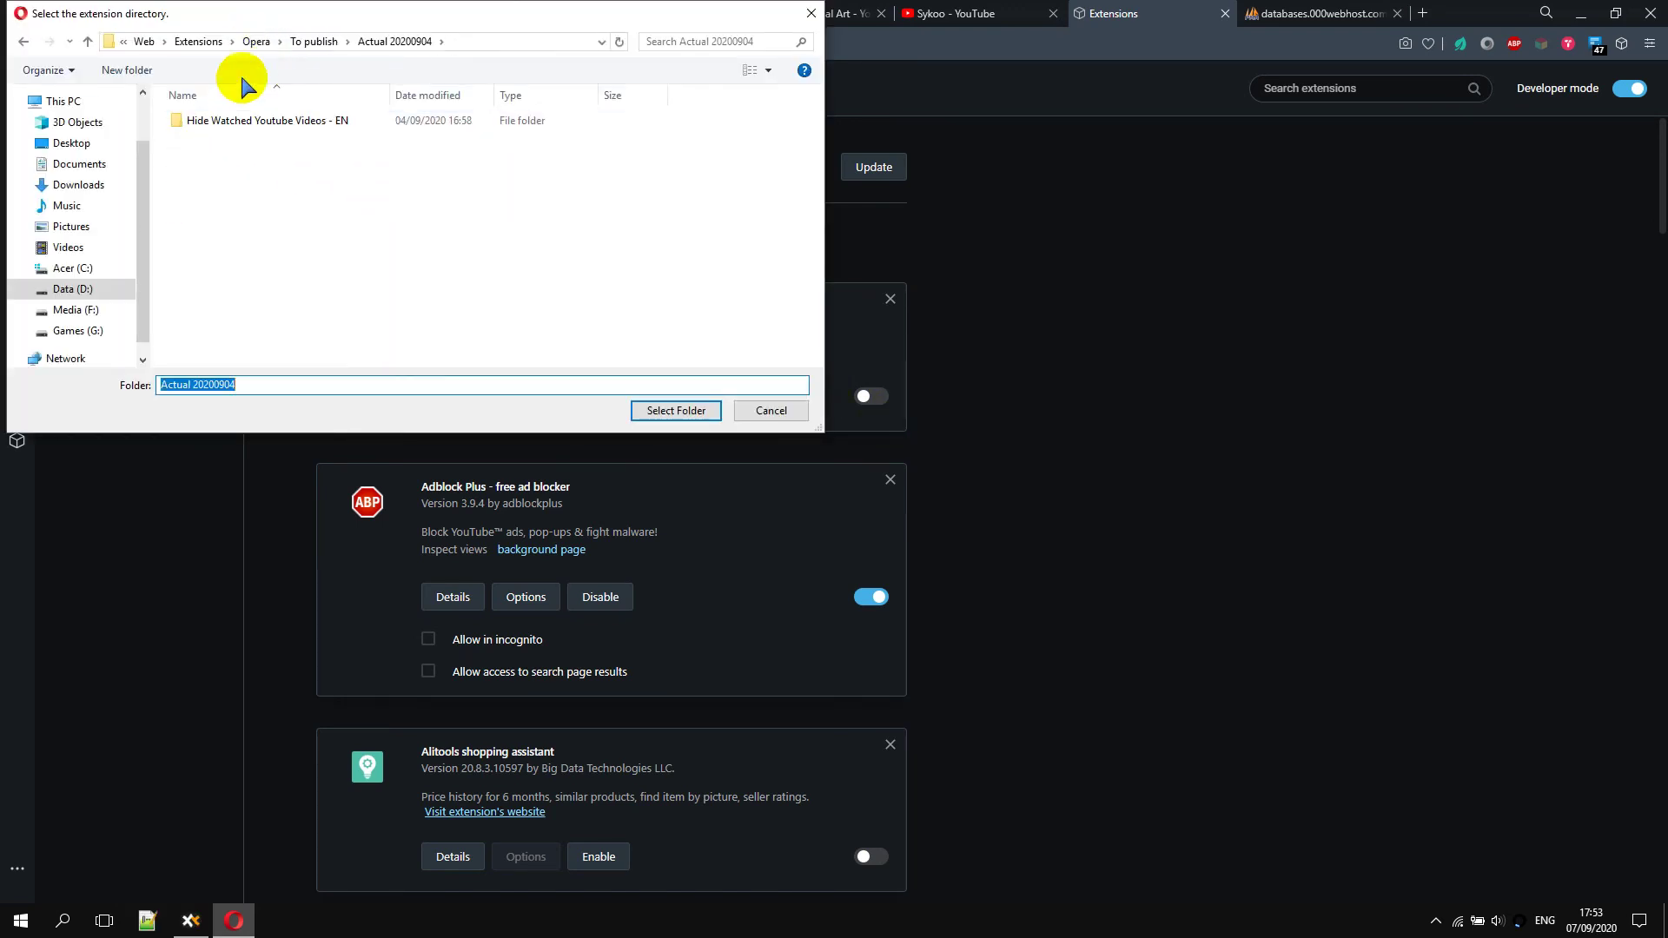
click(219, 120)
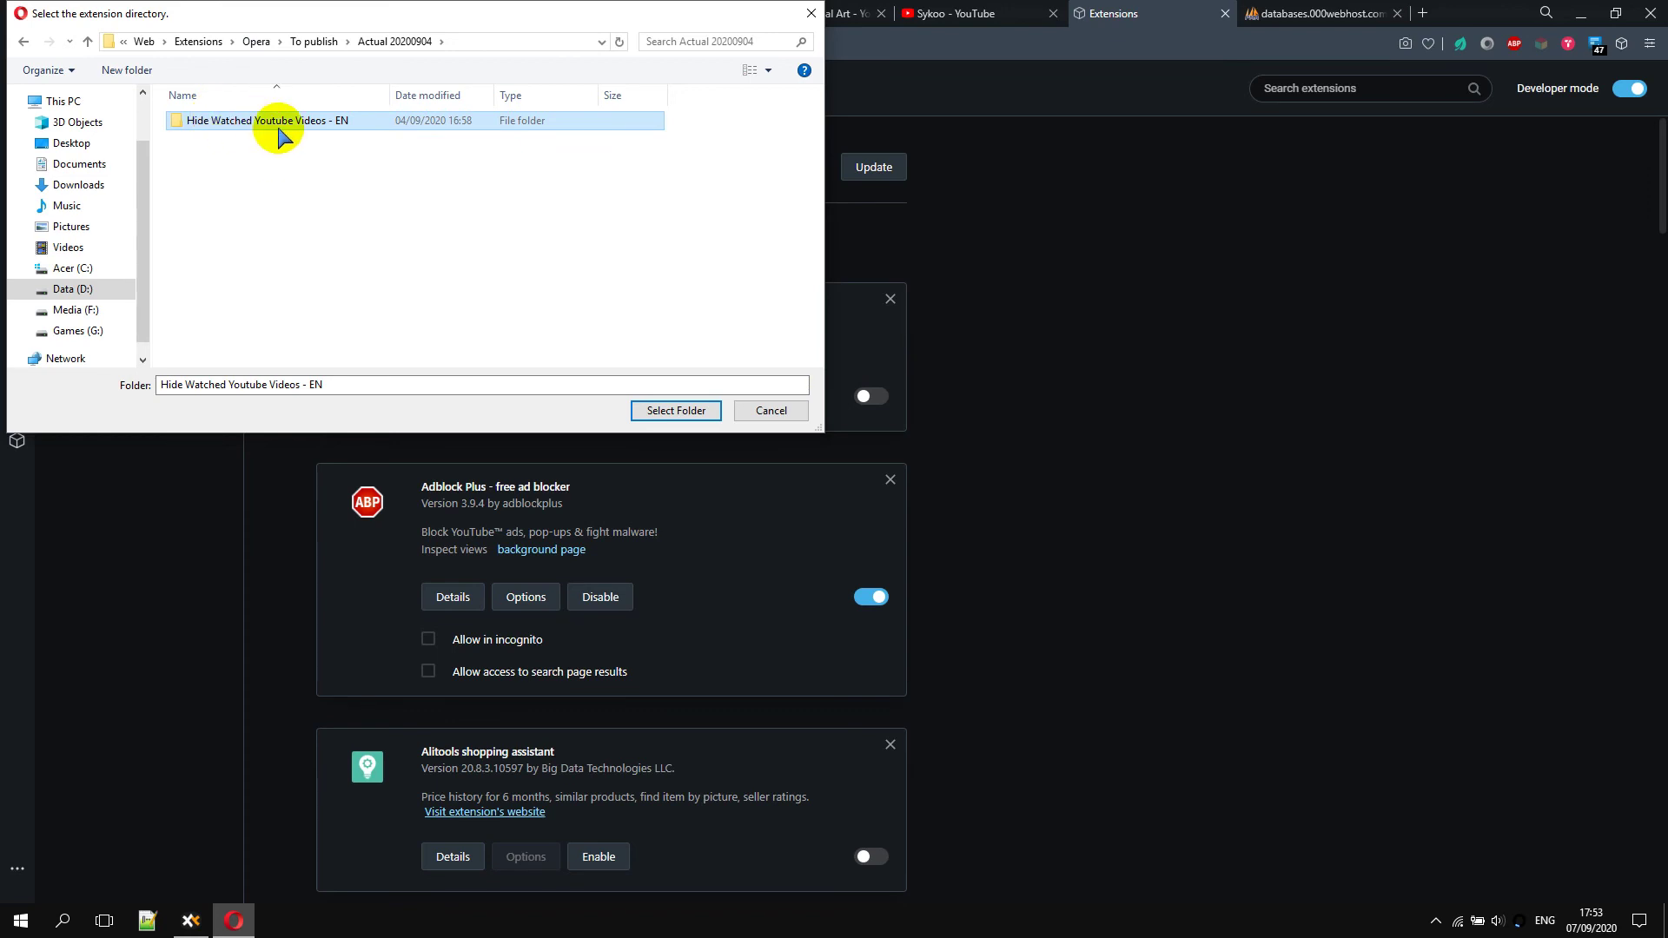
click(665, 415)
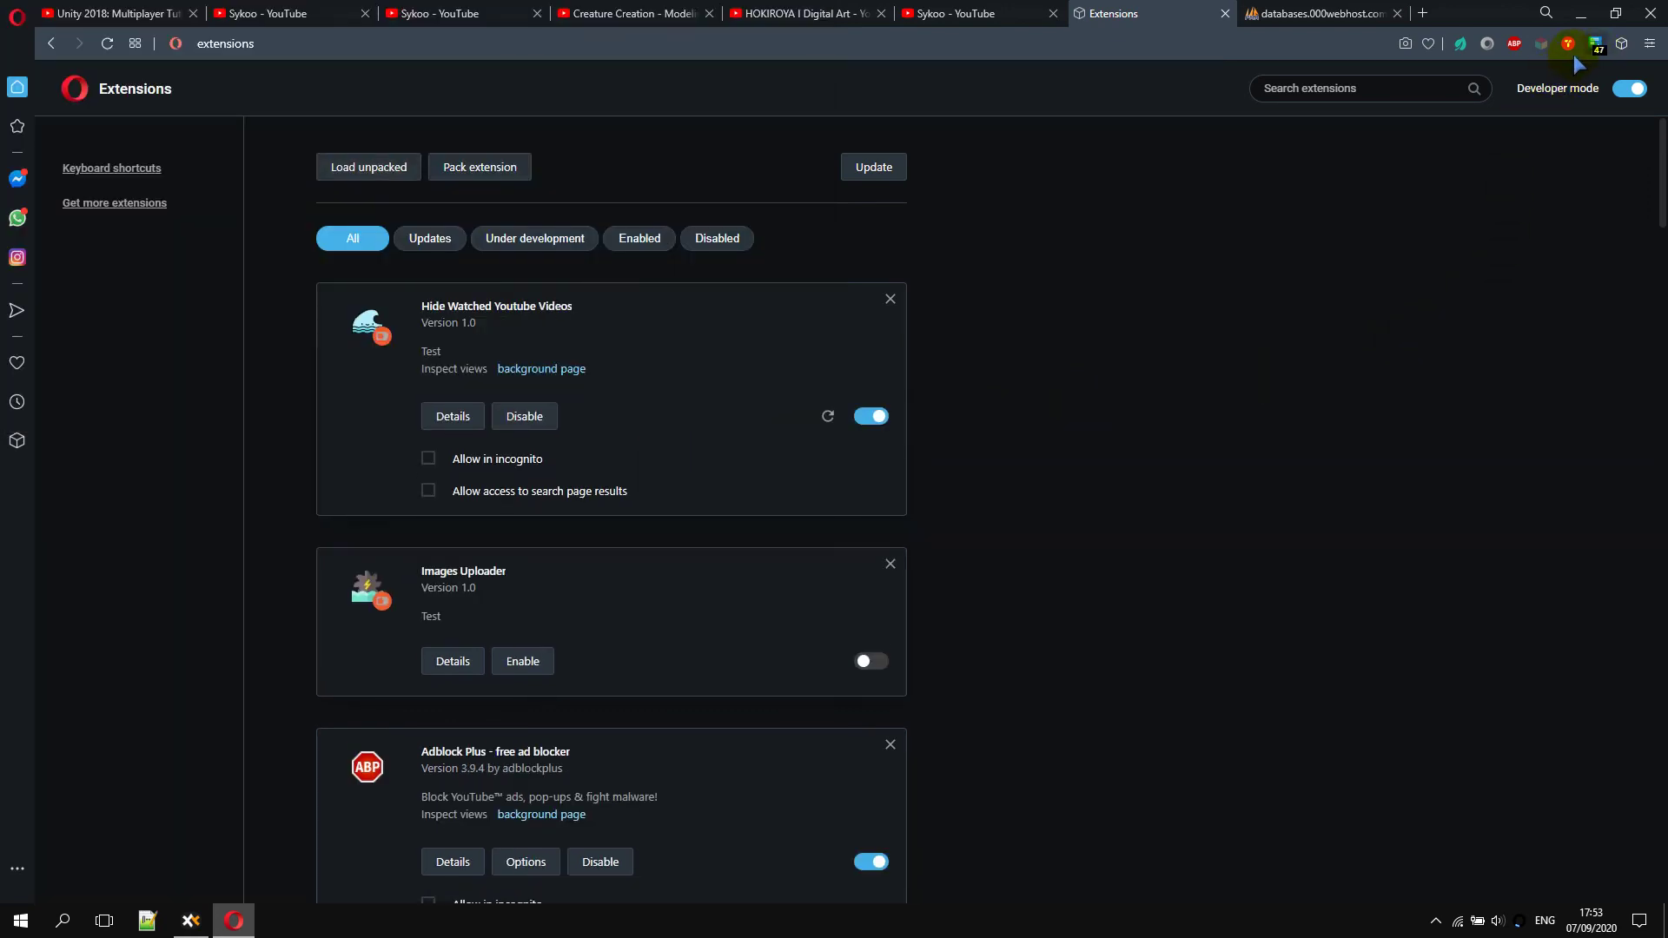
Pin Hide Watched Youtube Videos and log in with the user's username and password
click(1621, 45)
click(1569, 196)
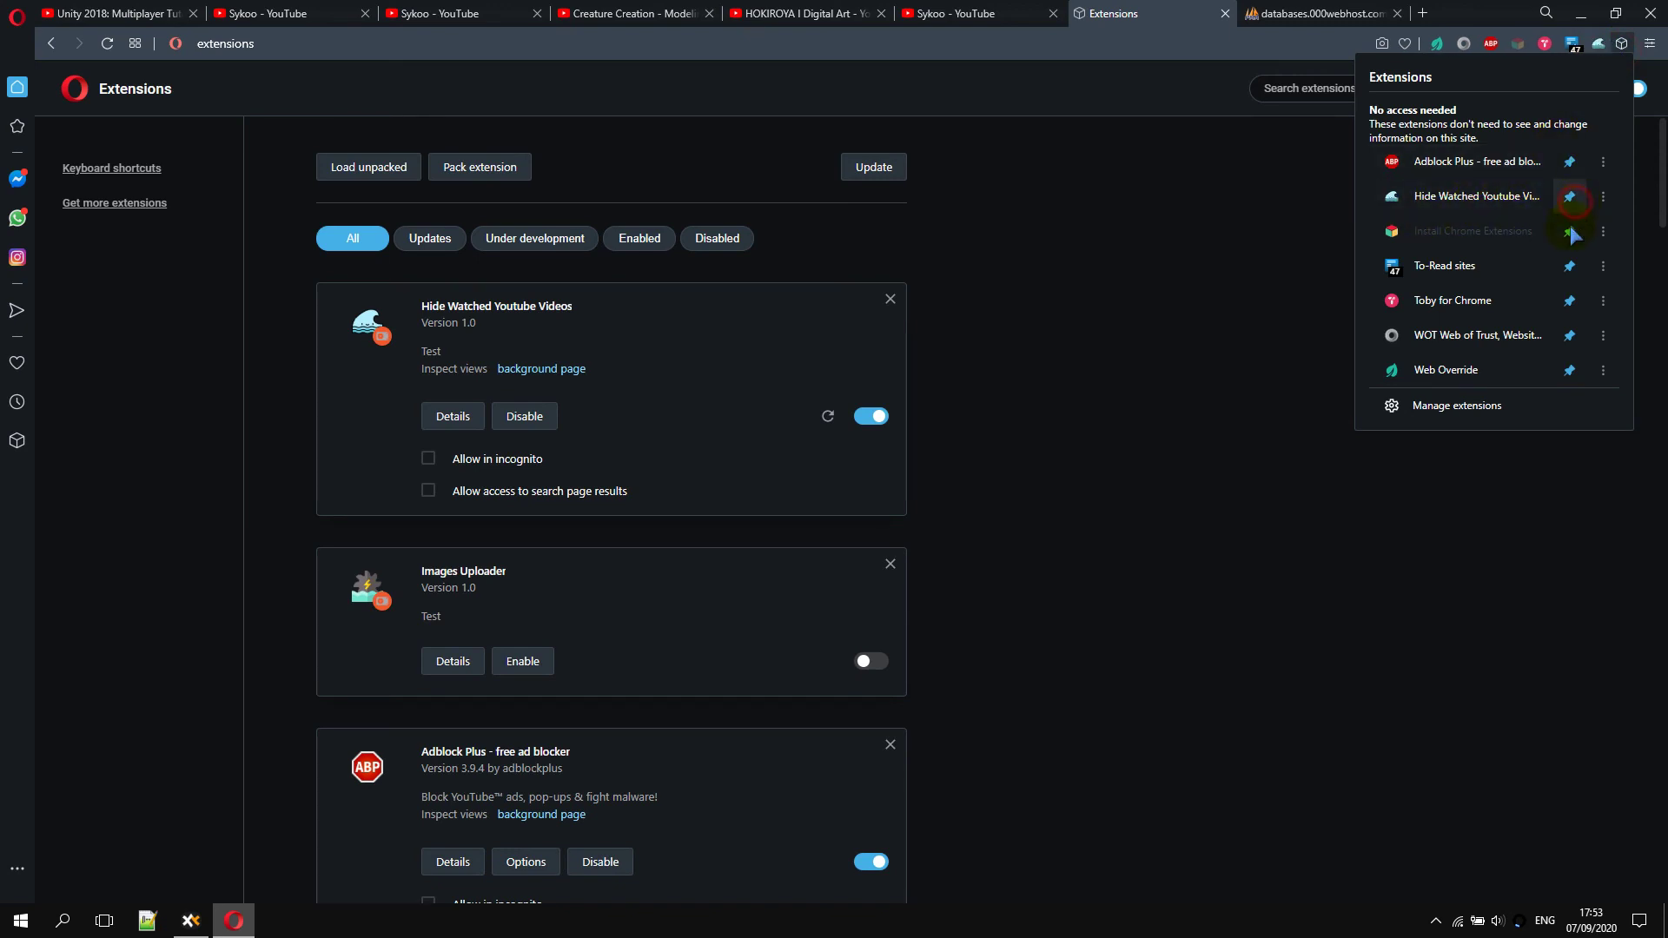
click(1594, 46)
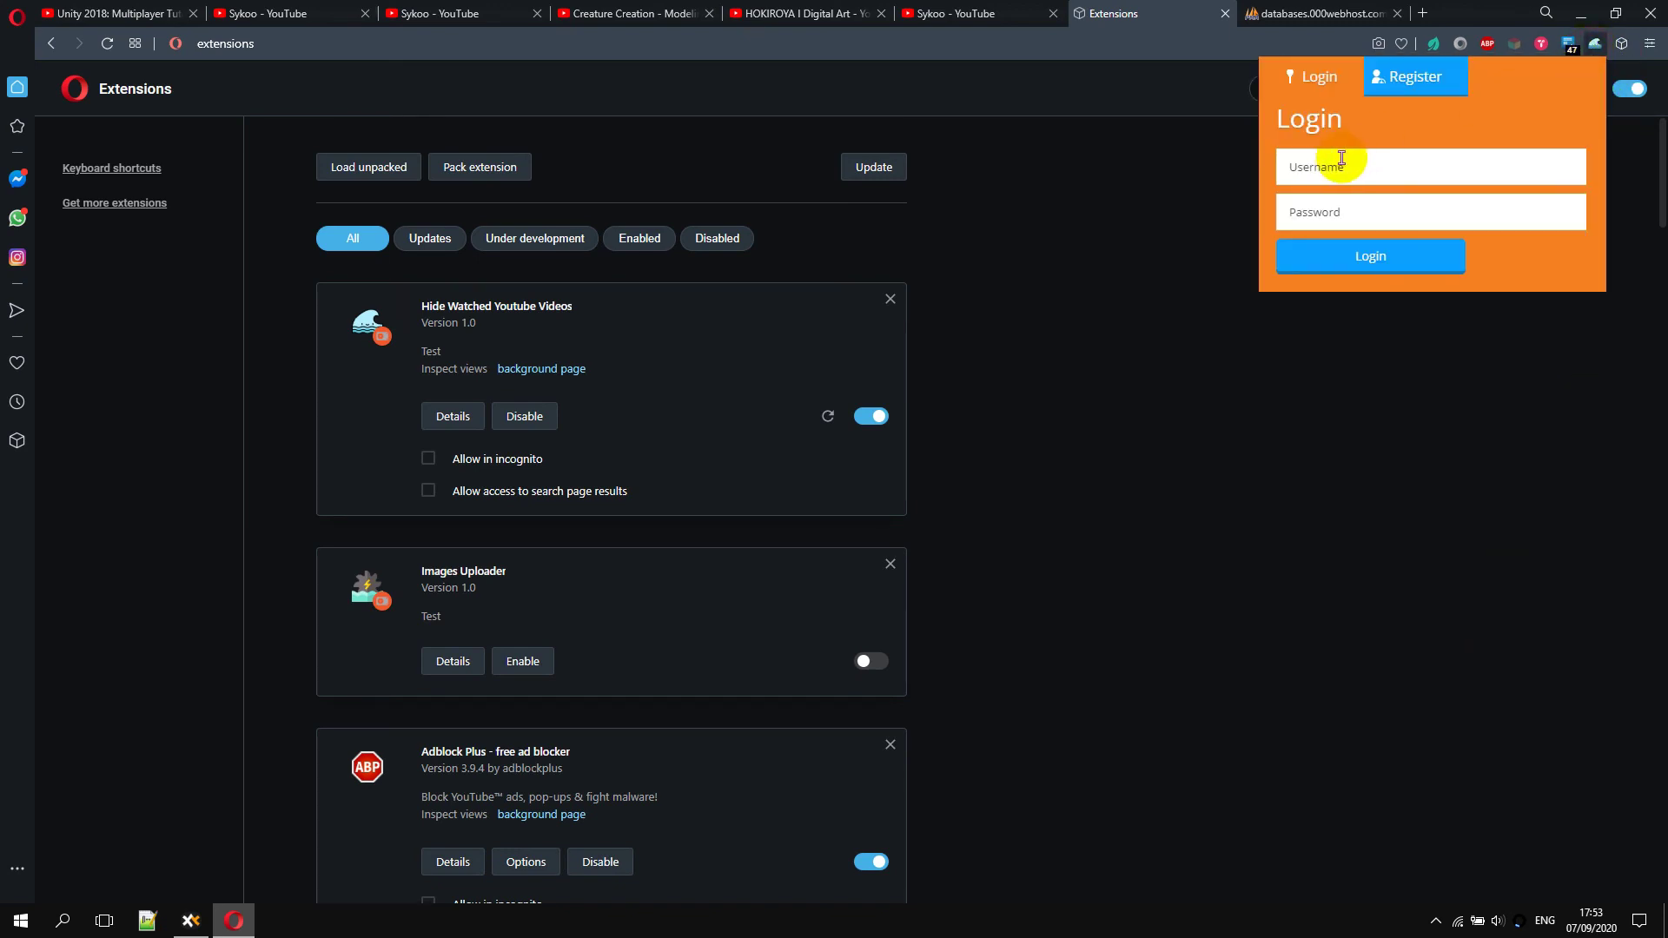
click(1367, 174)
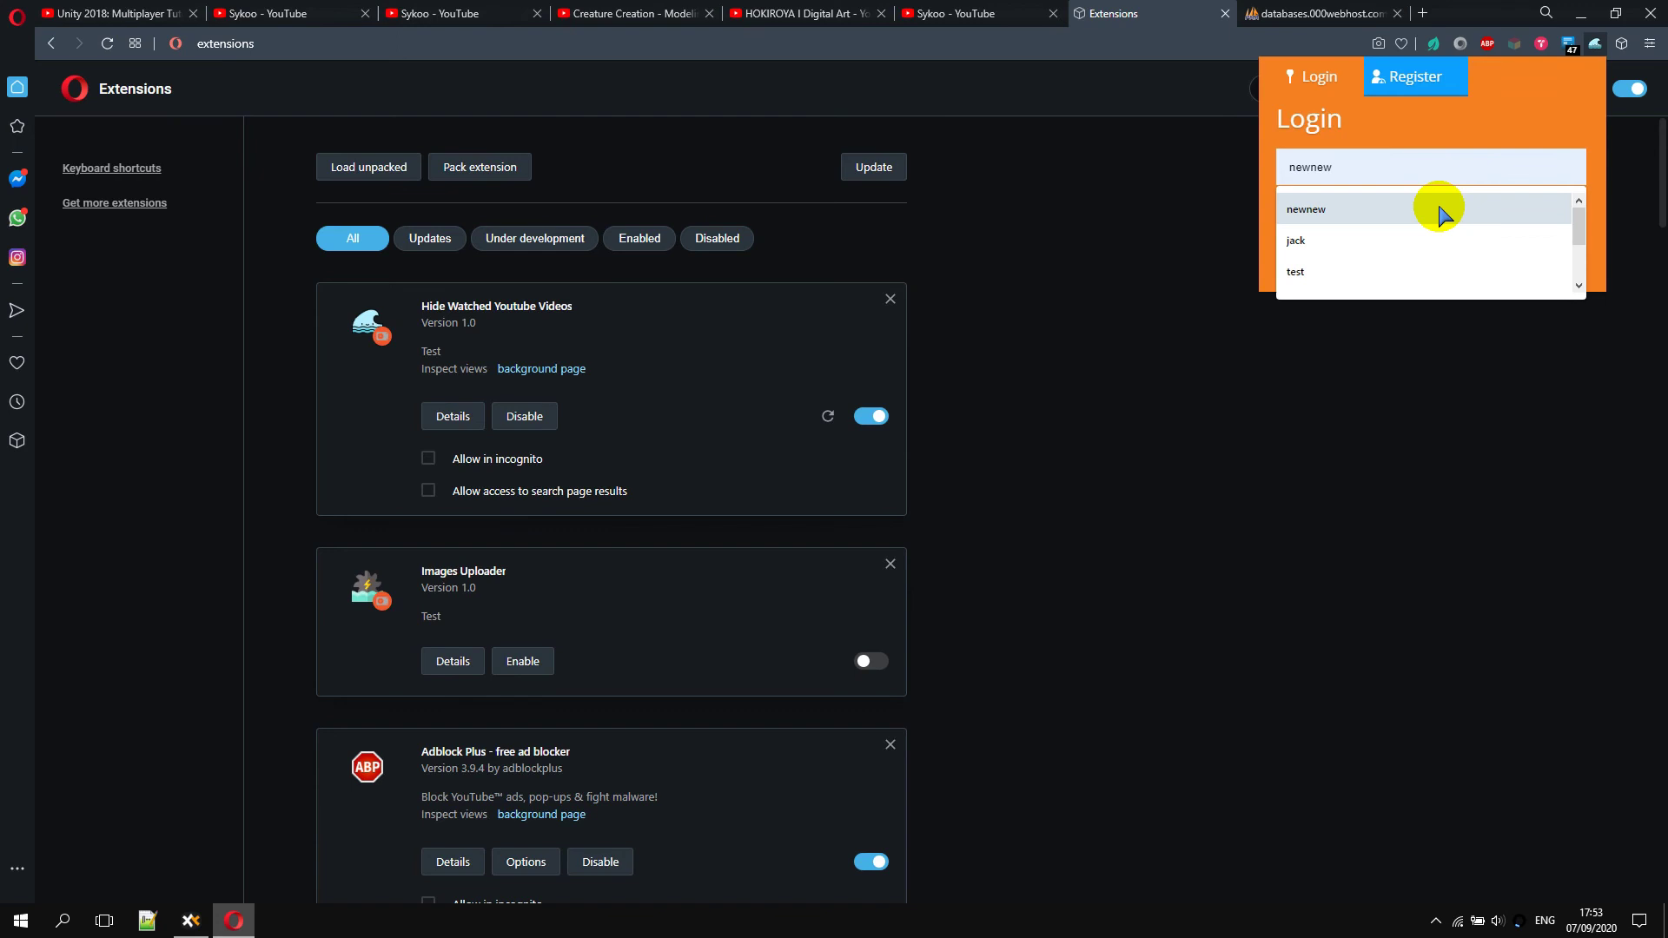
text(Ga)
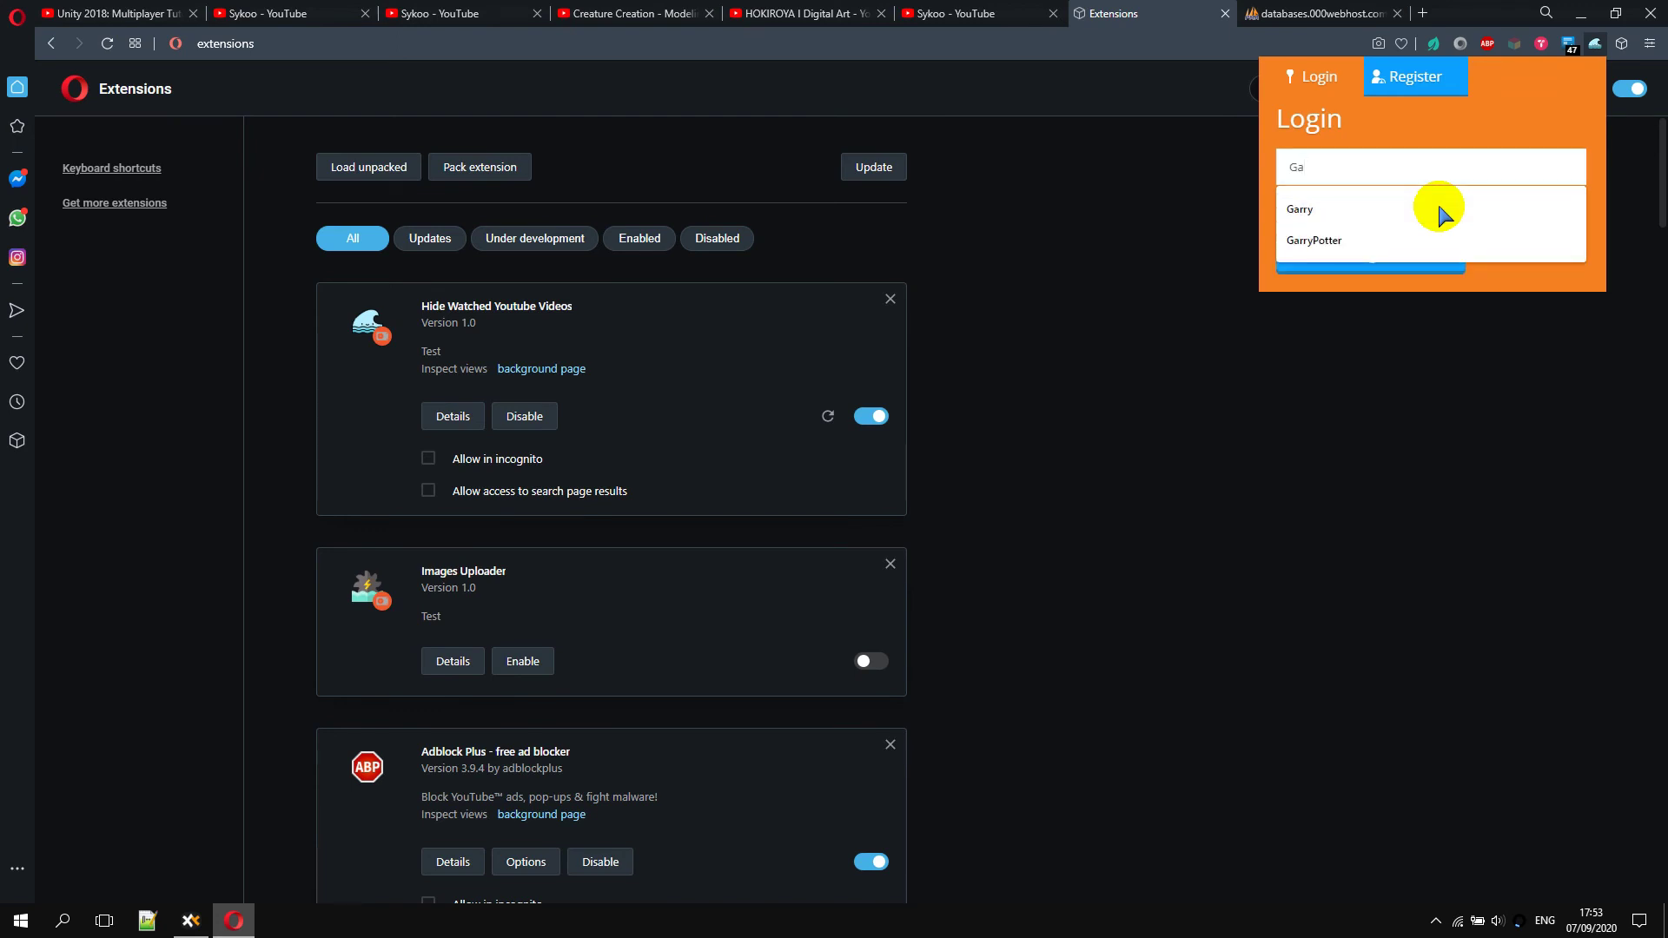
text(rry)
key(Tab)
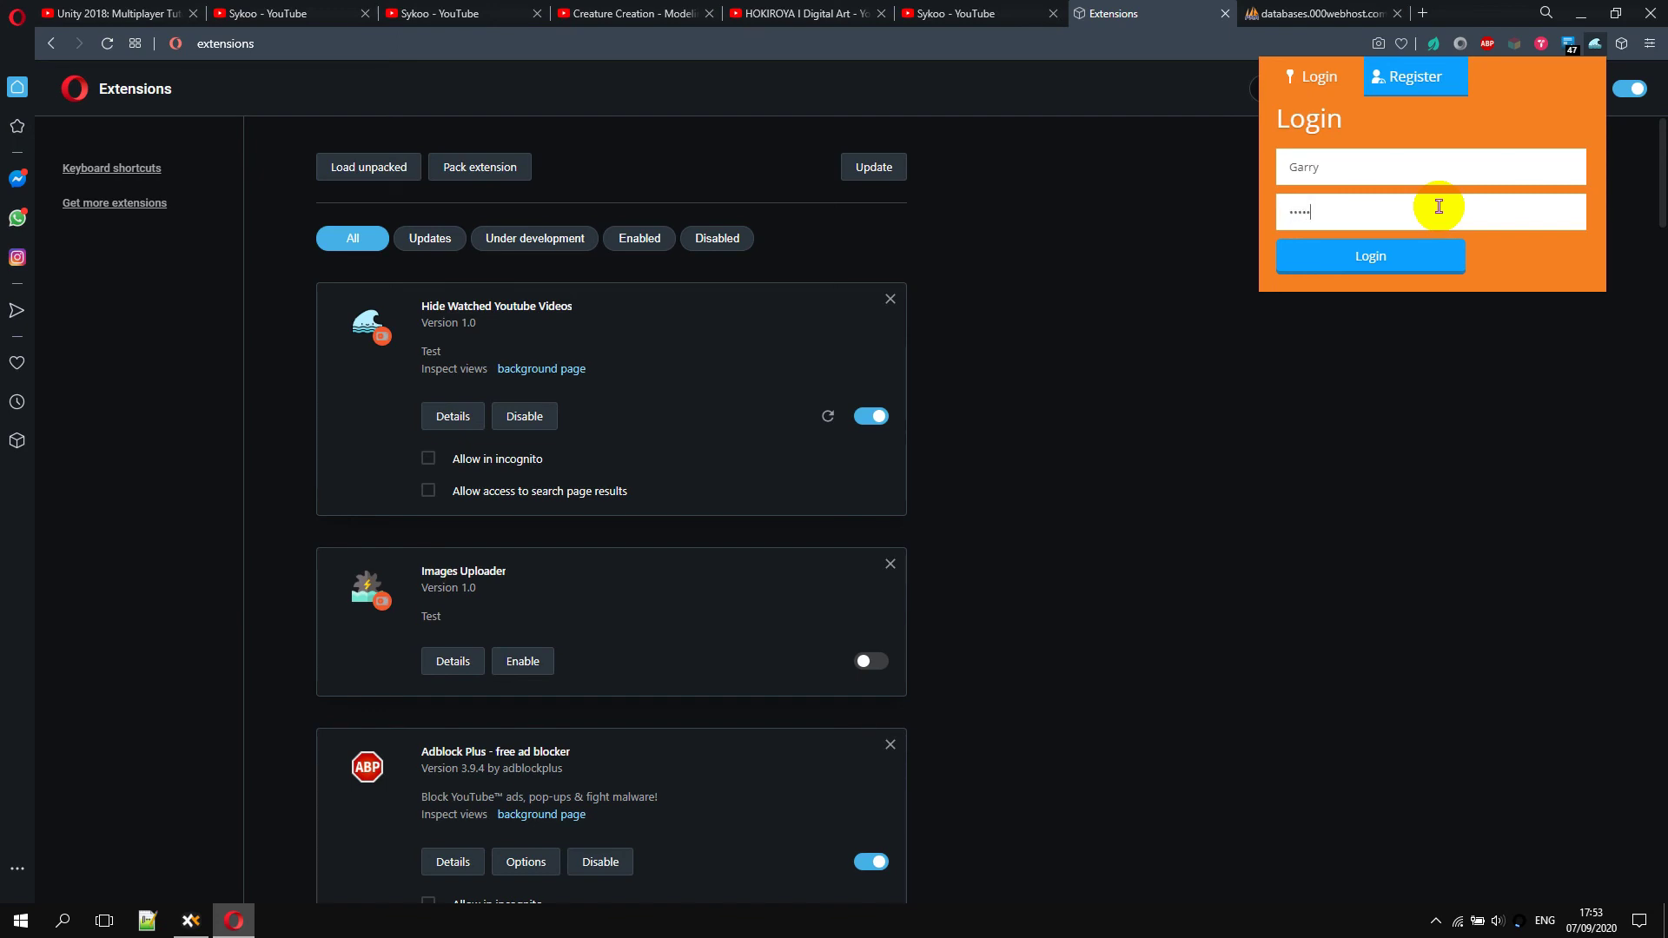
click(1416, 255)
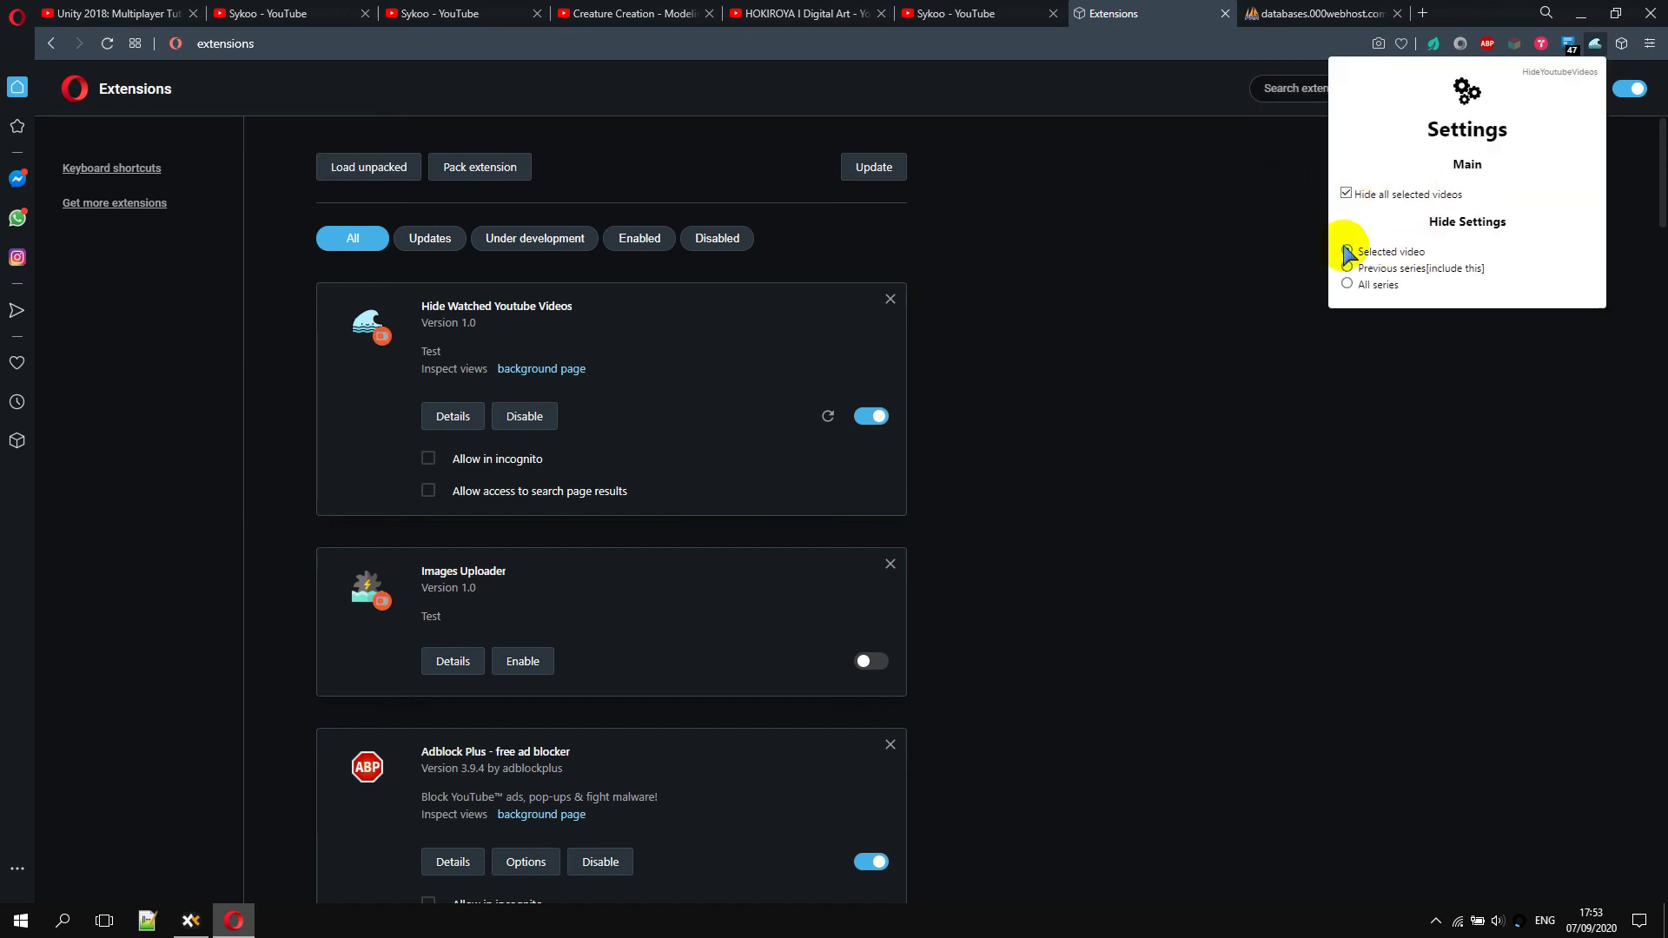
click(1170, 275)
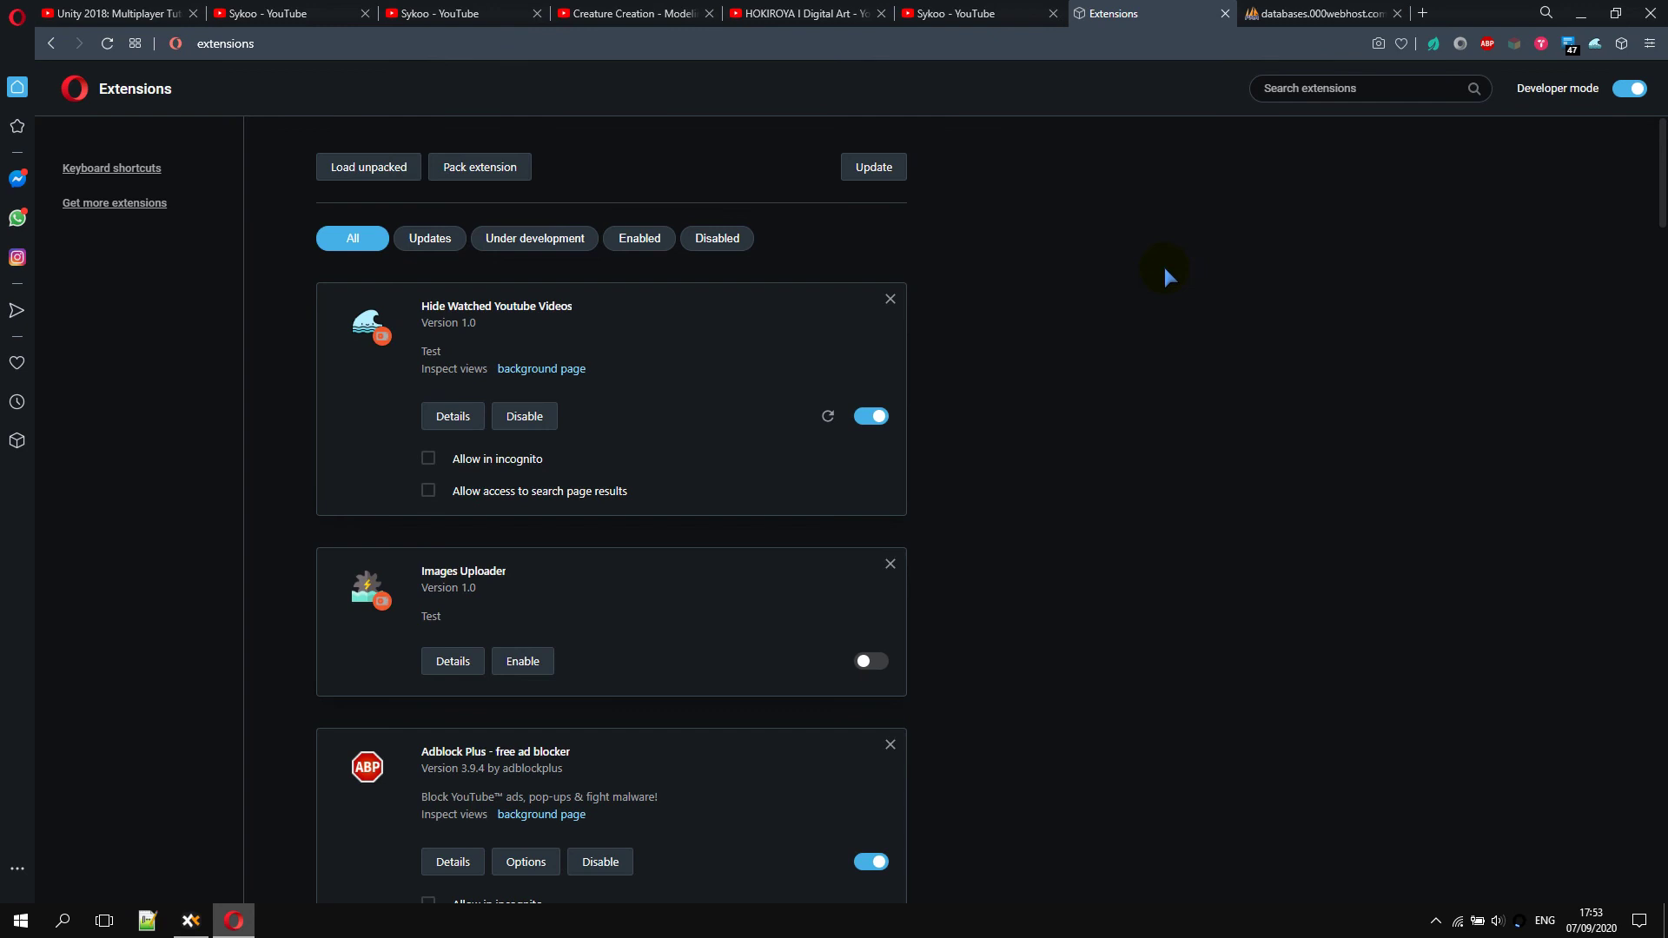
Reload the Unity 2018 Multiplayer Tutorial #1 watch page
click(113, 13)
scroll(834, 434, up, 2)
key(F5)
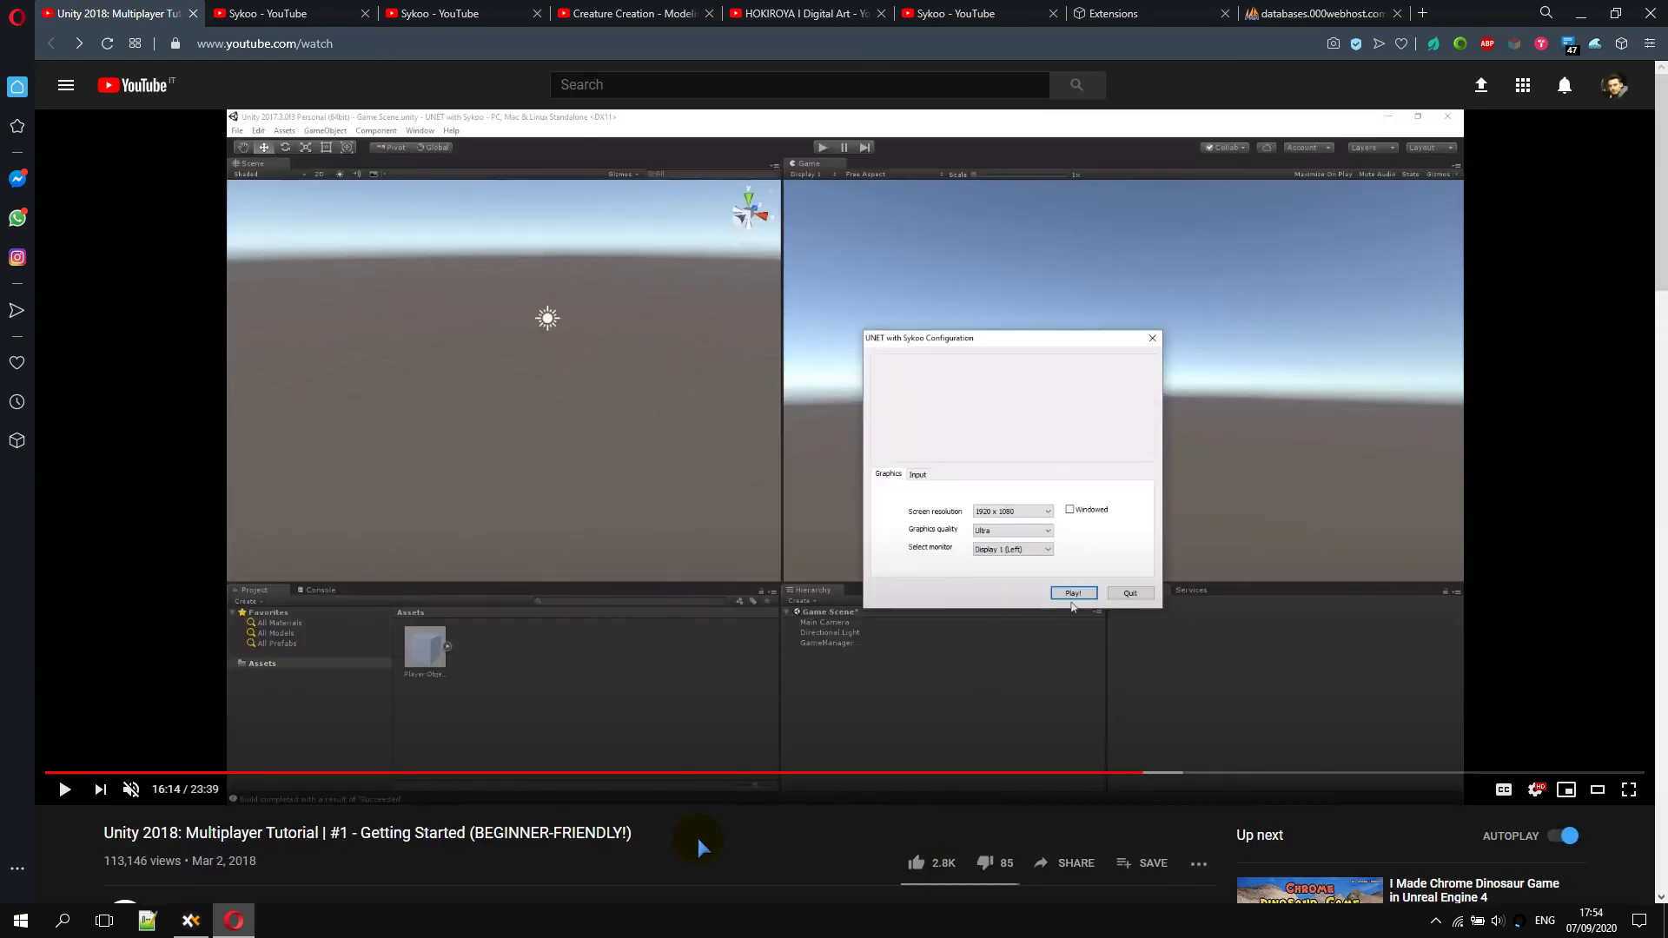
Re-enable 'Hide all selected videos', keeping Multiplayer Tutorial #2 and #3 out of Up next
scroll(675, 862, down, 2)
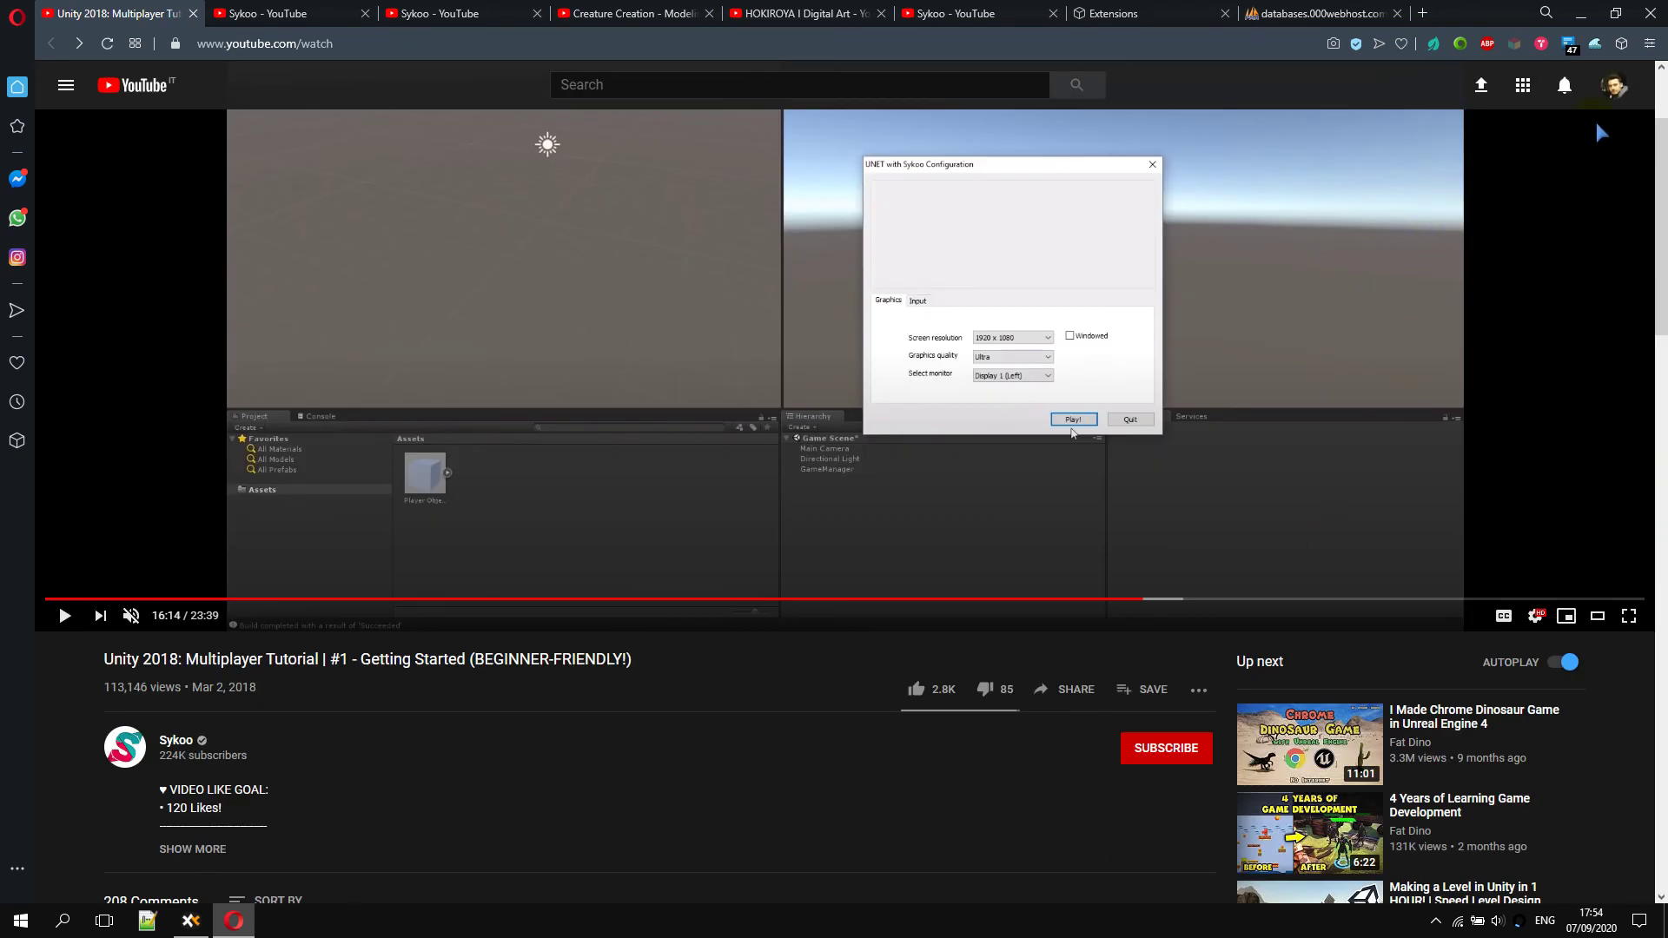
click(1595, 43)
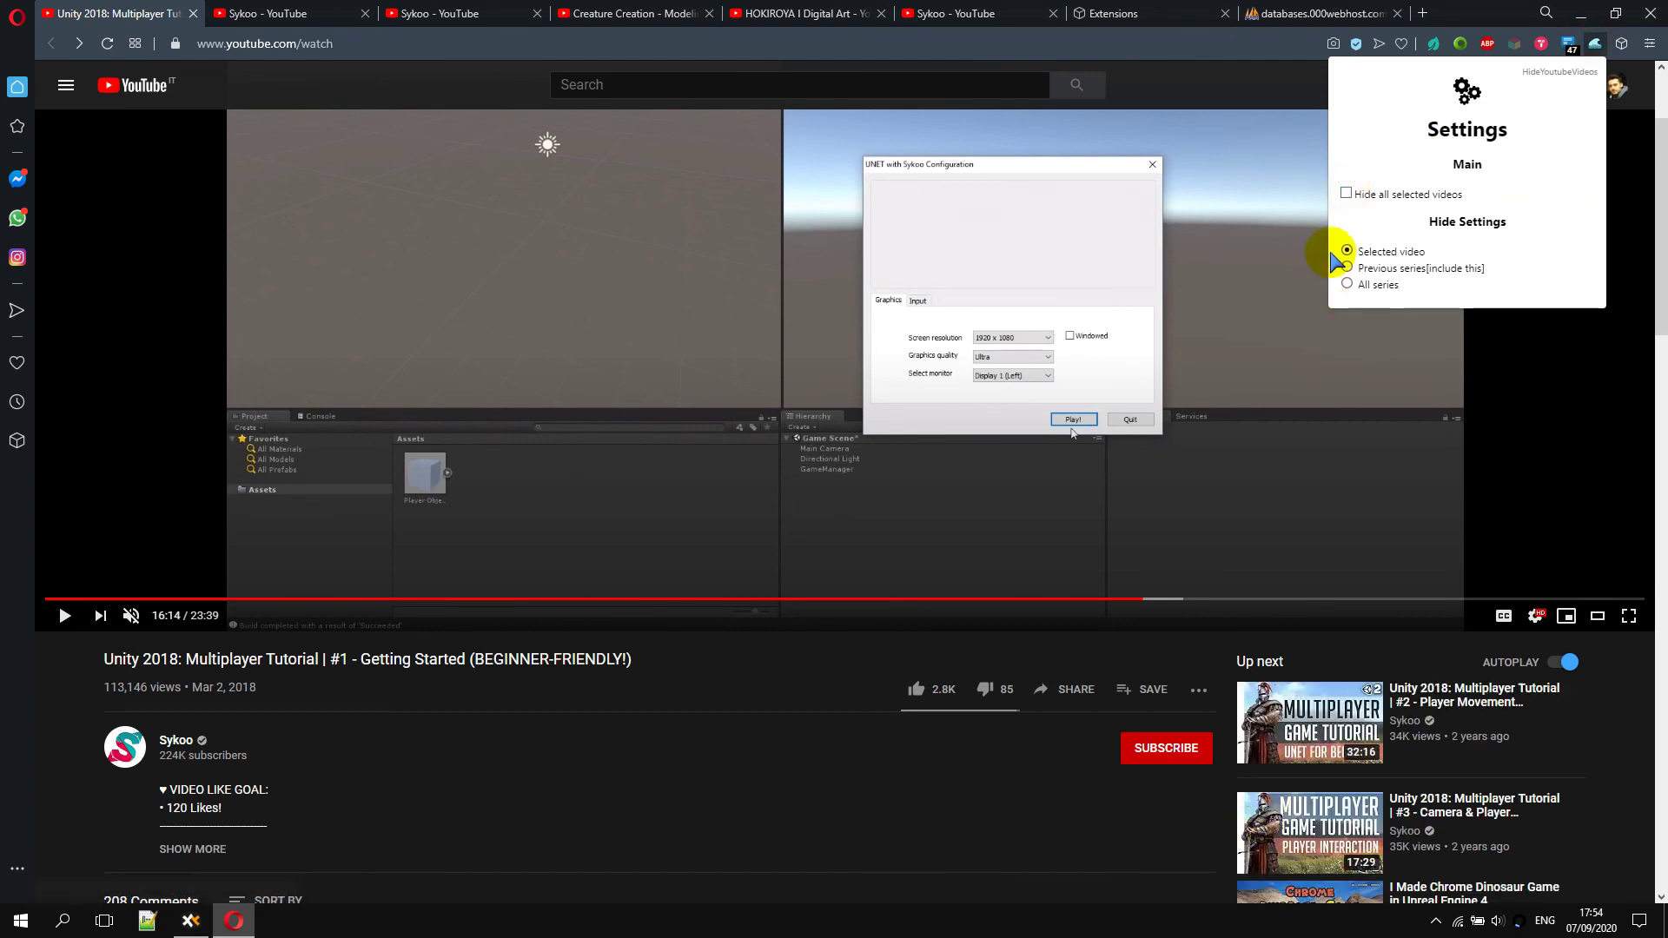
click(1347, 194)
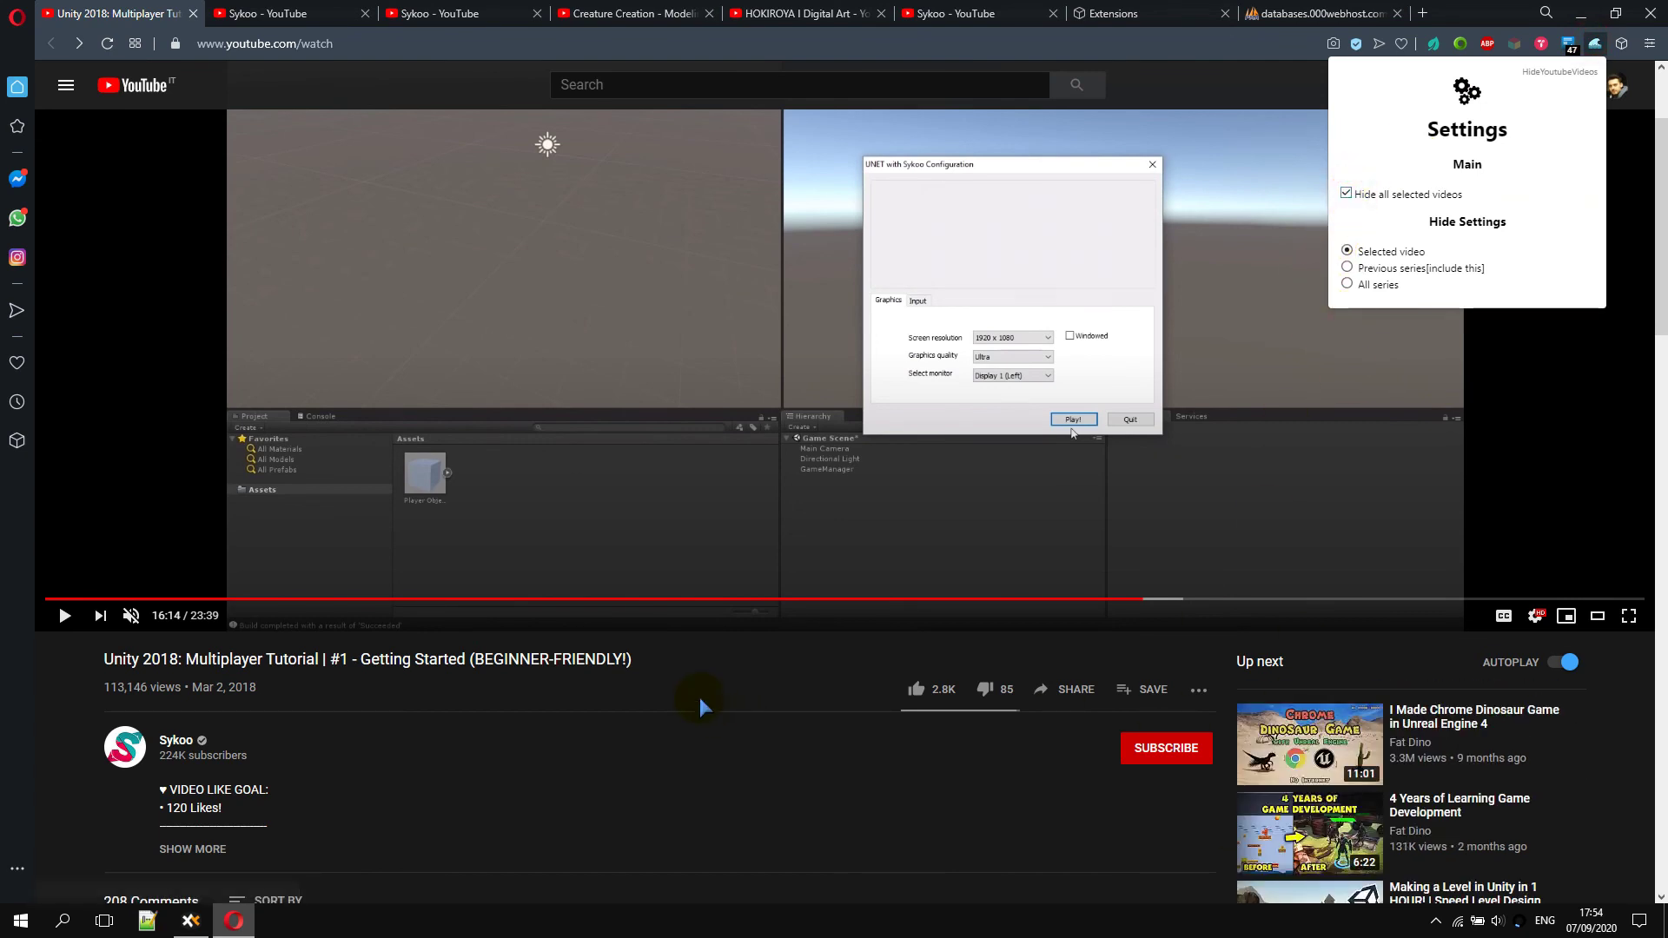
click(690, 660)
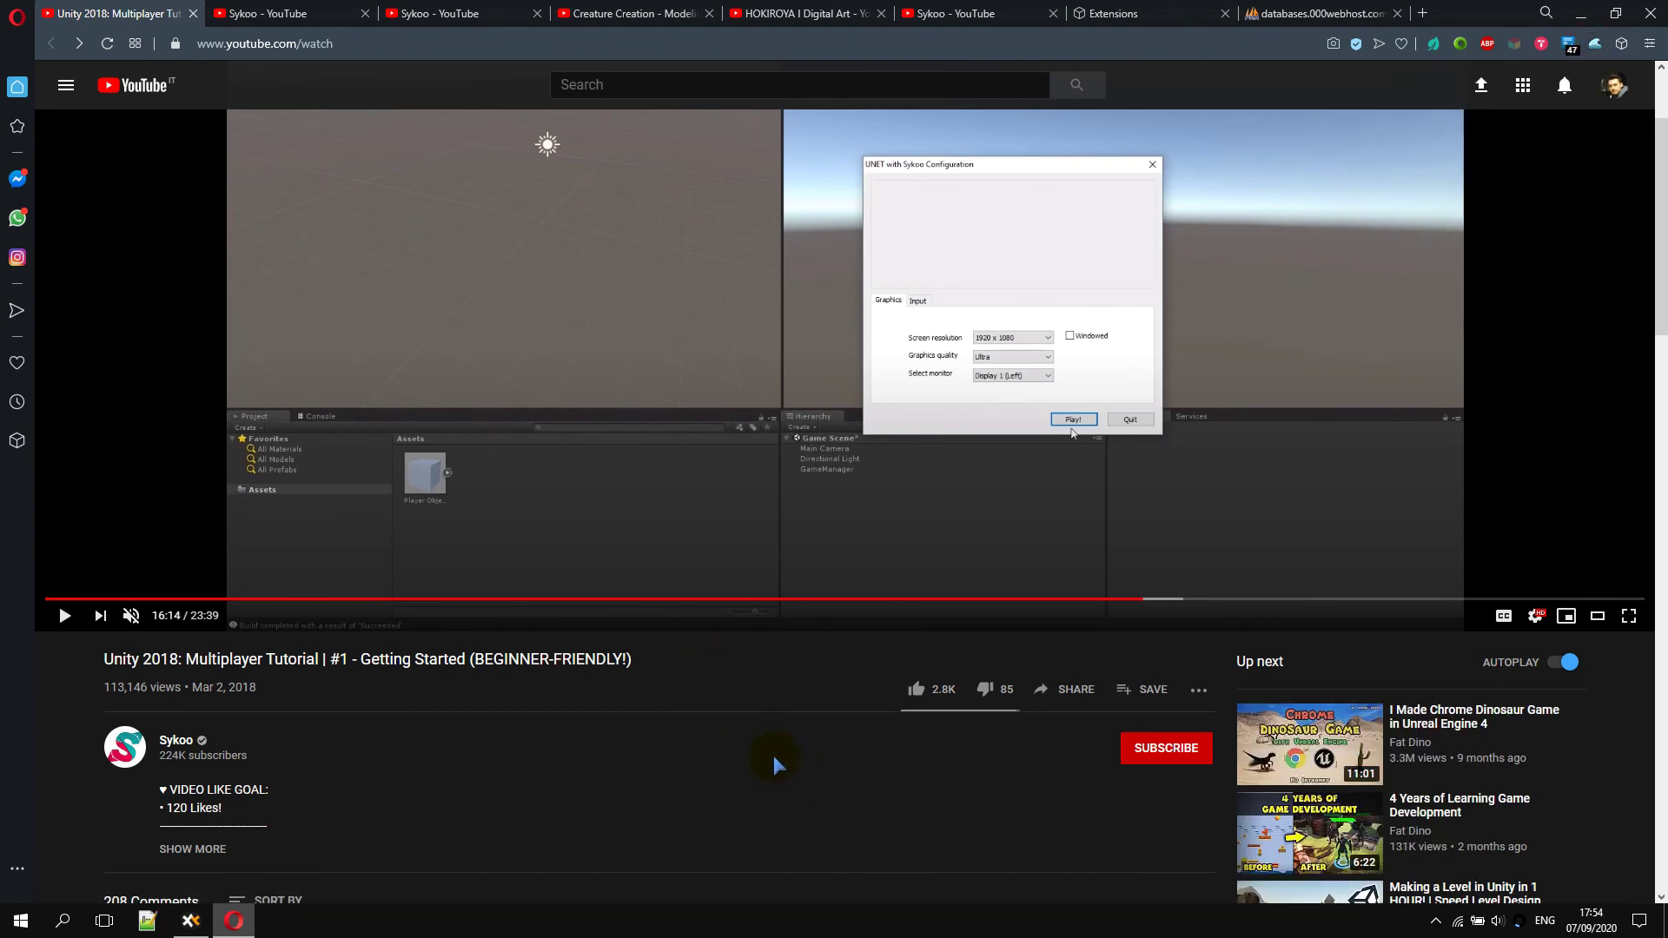
scroll(773, 756, up, 2)
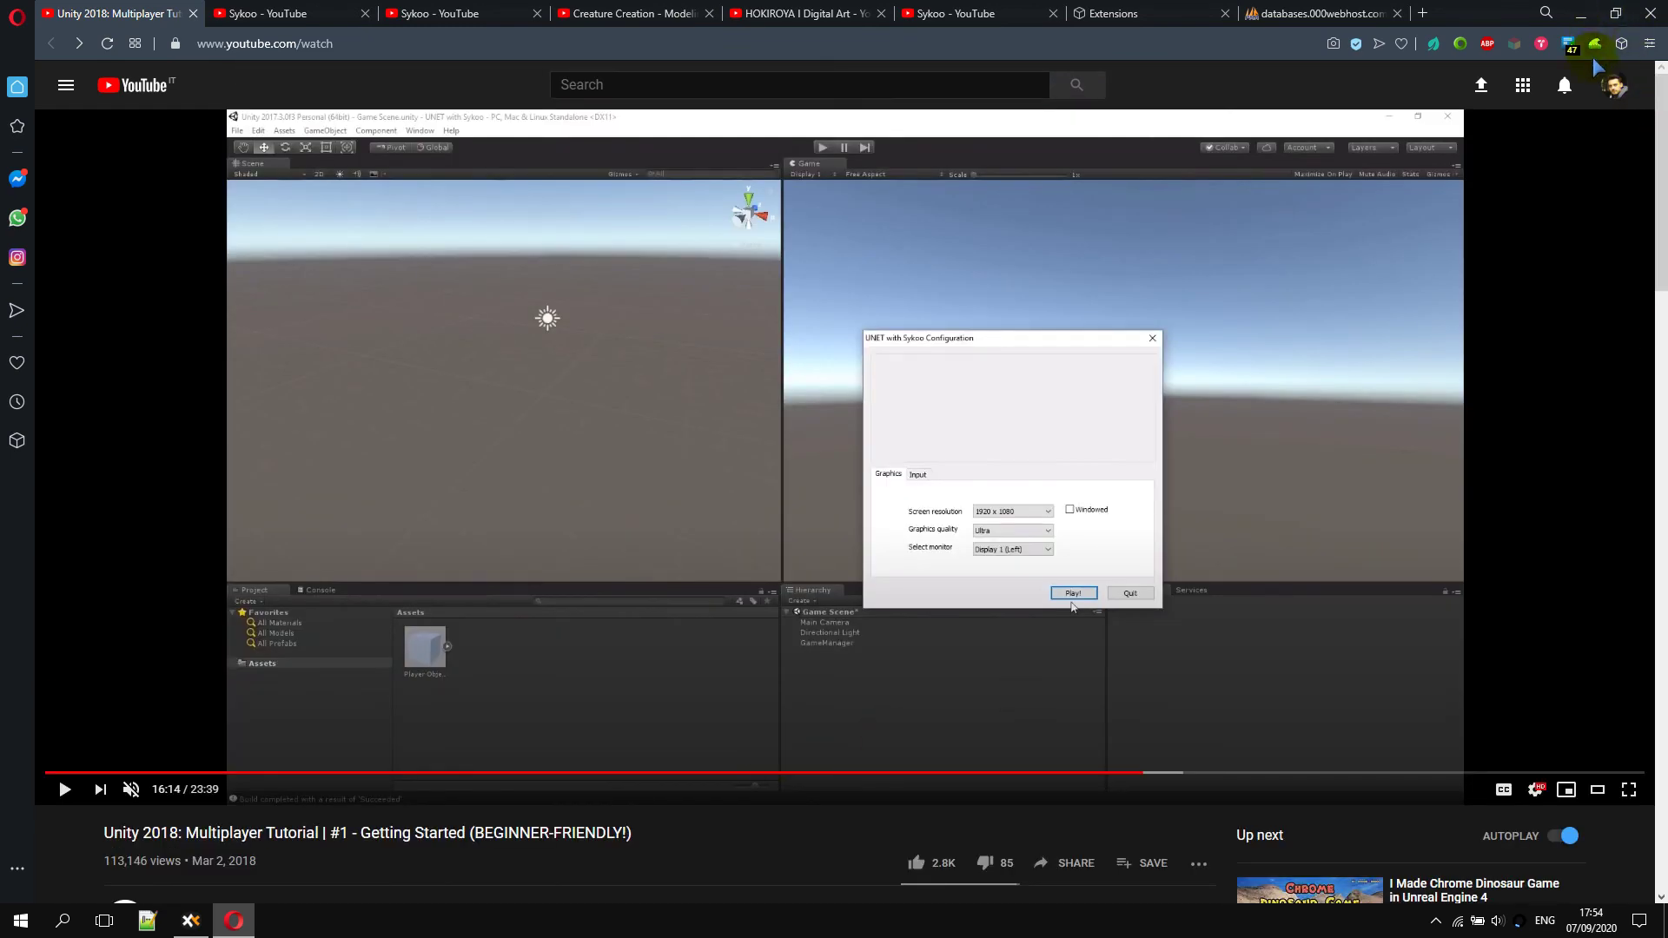